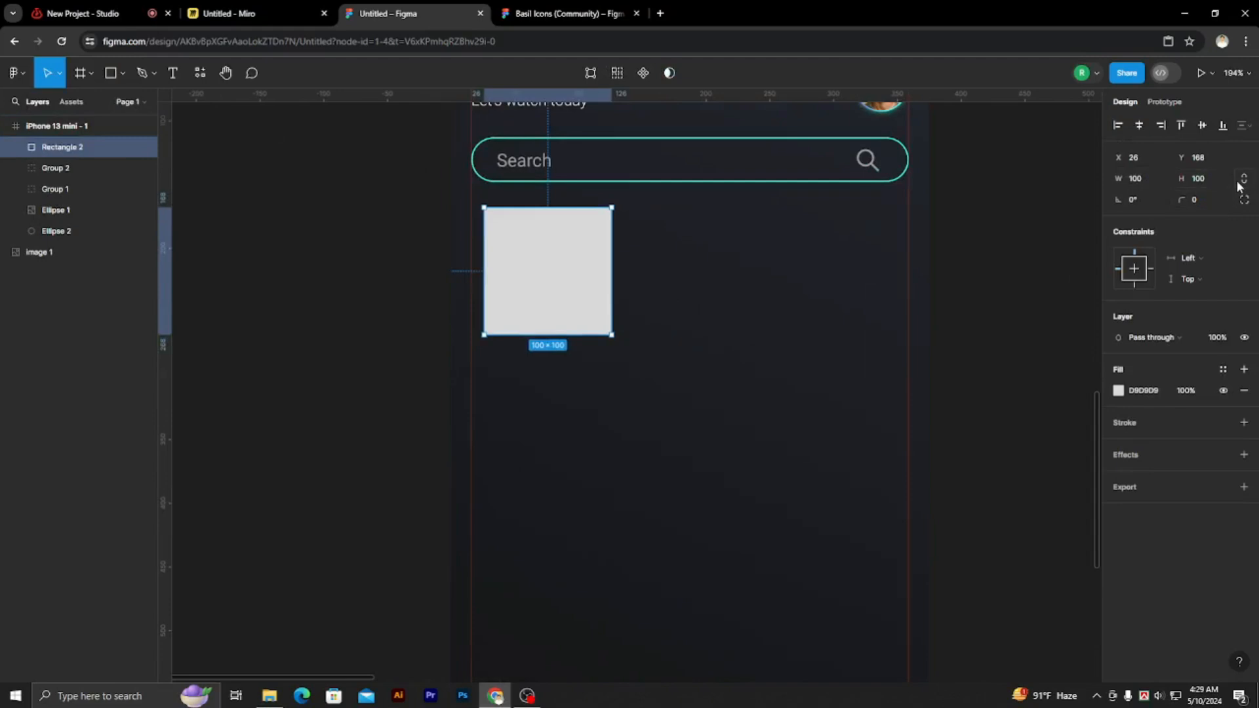
- Shrink the grey square below the search bar proportionally to 37 × 37
{"action": "left_click", "coordinate": [1223, 185]}
{"action": "key", "text": "Down"}
{"action": "key", "text": "Down"}
{"action": "key", "text": "Down"}
{"action": "key", "text": "Down"}
{"action": "key", "text": "Down"}
{"action": "key", "text": "Down"}
{"action": "key", "text": "Down"}
{"action": "key", "text": "Down"}
{"action": "key", "text": "Down"}
{"action": "key", "text": "Down"}
{"action": "key", "text": "Down"}
{"action": "key", "text": "Down"}
{"action": "key", "text": "Down"}
{"action": "key", "text": "Down"}
{"action": "key", "text": "Down"}
{"action": "key", "text": "Down"}
{"action": "key", "text": "Down"}
{"action": "key", "text": "Down"}
{"action": "key", "text": "Down"}
{"action": "key", "text": "Down"}
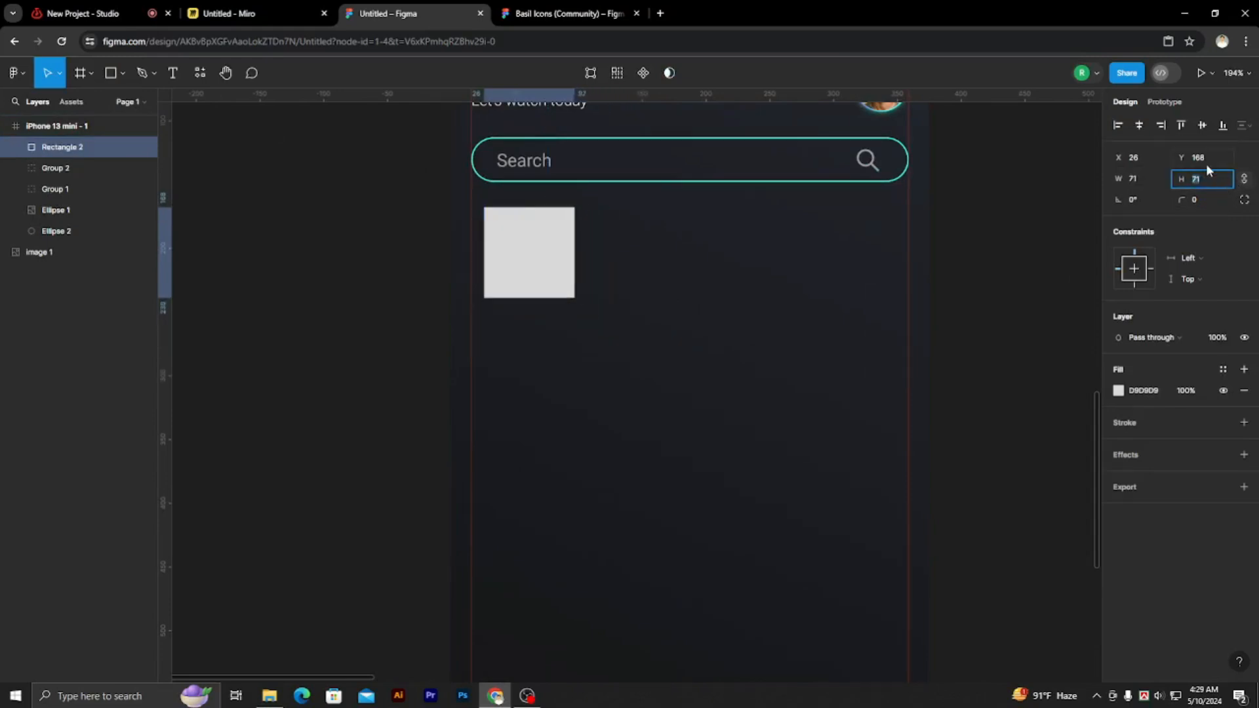
{"action": "key", "text": "Down"}
{"action": "key", "text": "Down"}
{"action": "key", "text": "Down"}
{"action": "key", "text": "Down"}
{"action": "key", "text": "Down"}
{"action": "key", "text": "Down"}
{"action": "key", "text": "Down"}
{"action": "key", "text": "Down"}
{"action": "key", "text": "Down"}
{"action": "key", "text": "Down"}
{"action": "key", "text": "Down"}
{"action": "key", "text": "Down"}
{"action": "key", "text": "Down"}
{"action": "key", "text": "Down"}
{"action": "key", "text": "Down"}
{"action": "key", "text": "Down"}
{"action": "key", "text": "Down"}
{"action": "key", "text": "Down"}
{"action": "key", "text": "Down"}
{"action": "key", "text": "Down"}
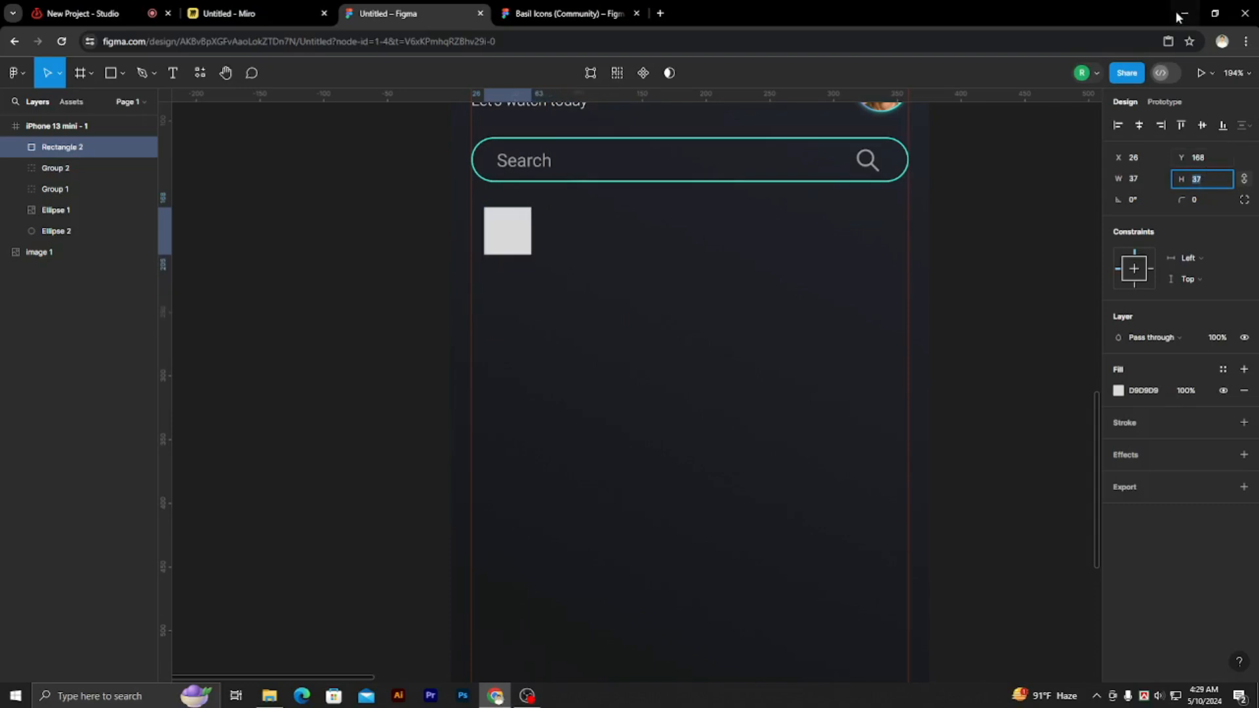
{"action": "left_click", "coordinate": [997, 216]}
- Align the grey square with the left margin guide and set its vertical gap to the search bar to 20
{"action": "scroll", "coordinate": [512, 238], "scroll_direction": "up", "scroll_amount": 3}
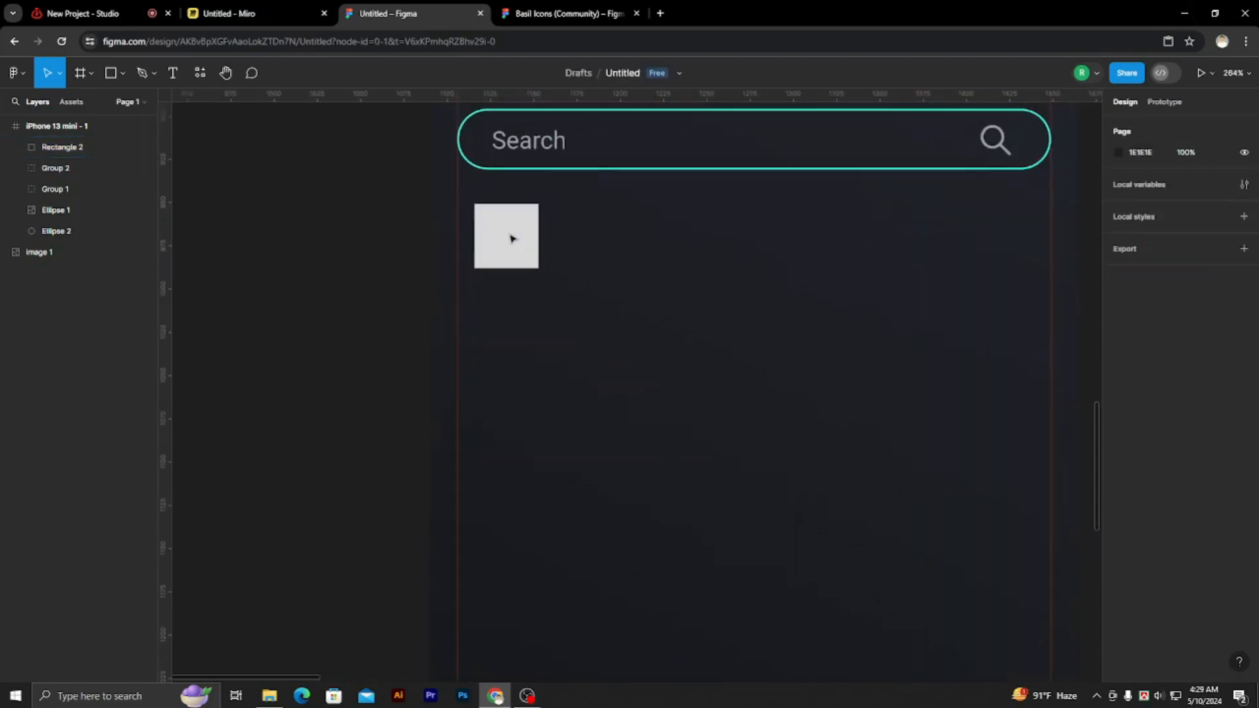
{"action": "left_click_drag", "start_coordinate": [516, 249], "coordinate": [503, 247]}
{"action": "left_click", "coordinate": [541, 171], "text": "shift"}
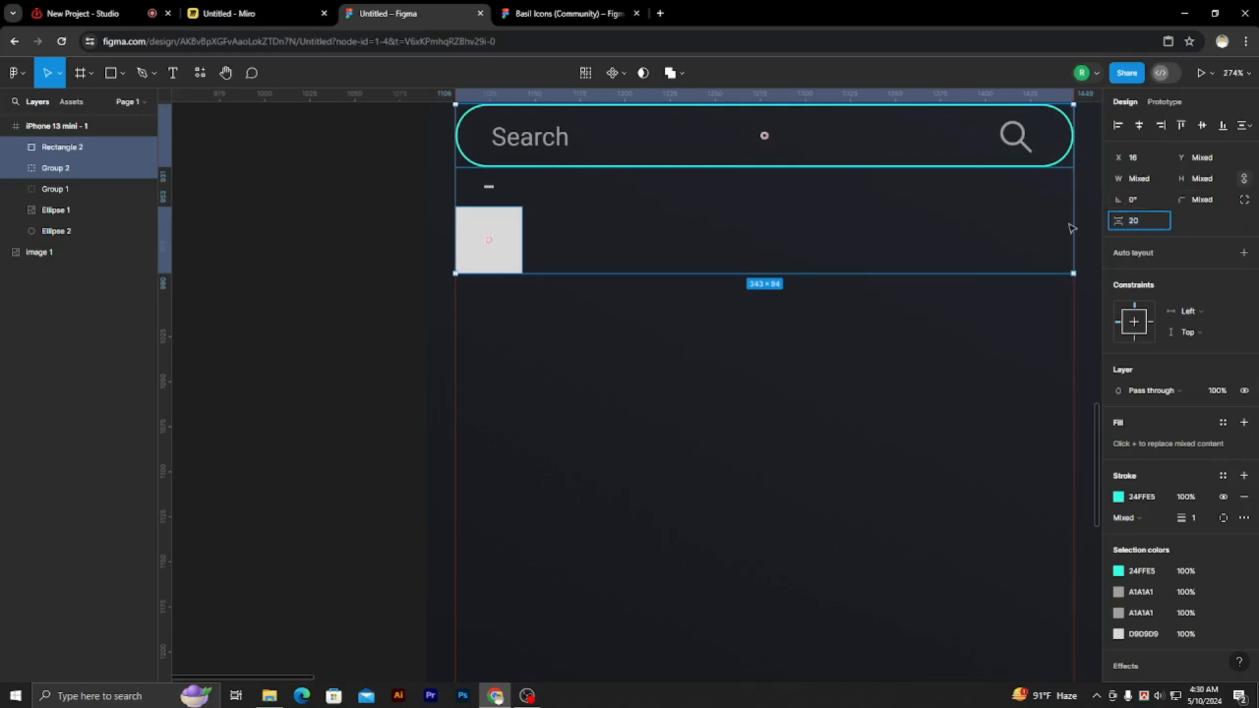
{"action": "left_click", "coordinate": [362, 221]}
{"action": "scroll", "coordinate": [767, 402], "scroll_direction": "up", "scroll_amount": 5}
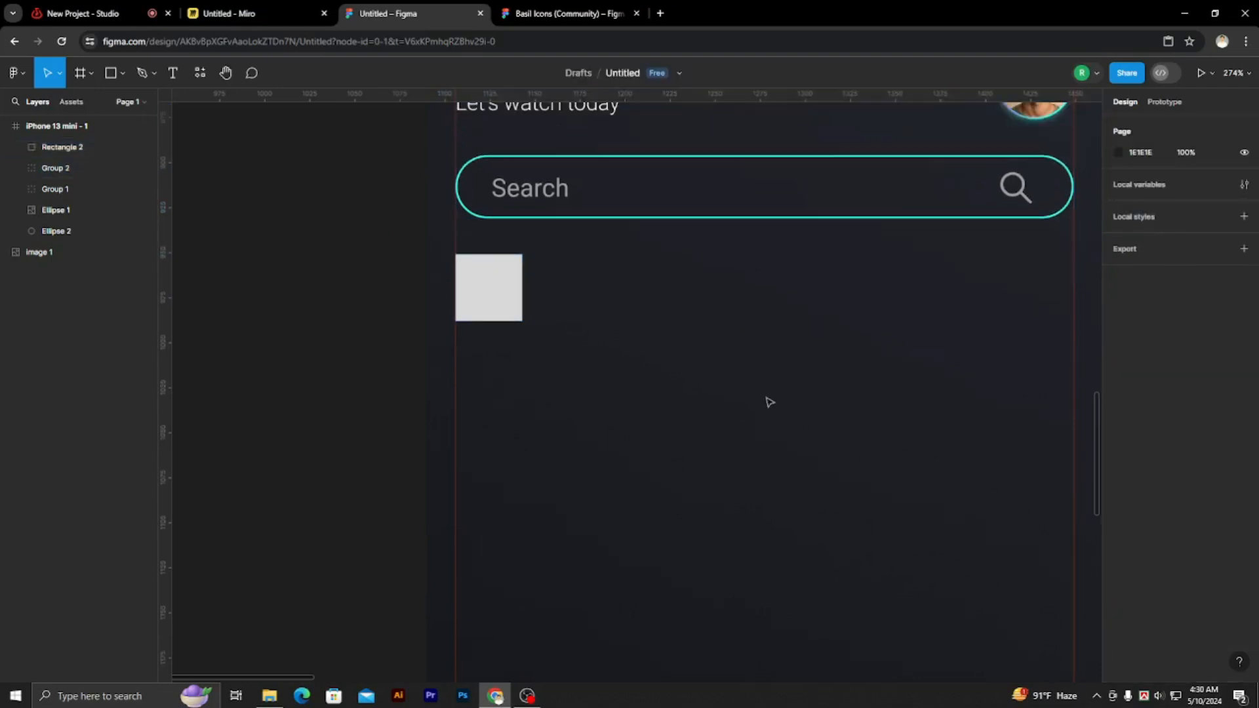
- Preview the phone screen as a prototype, then return to the design file
{"action": "scroll", "coordinate": [541, 417], "scroll_direction": "down", "scroll_amount": 1}
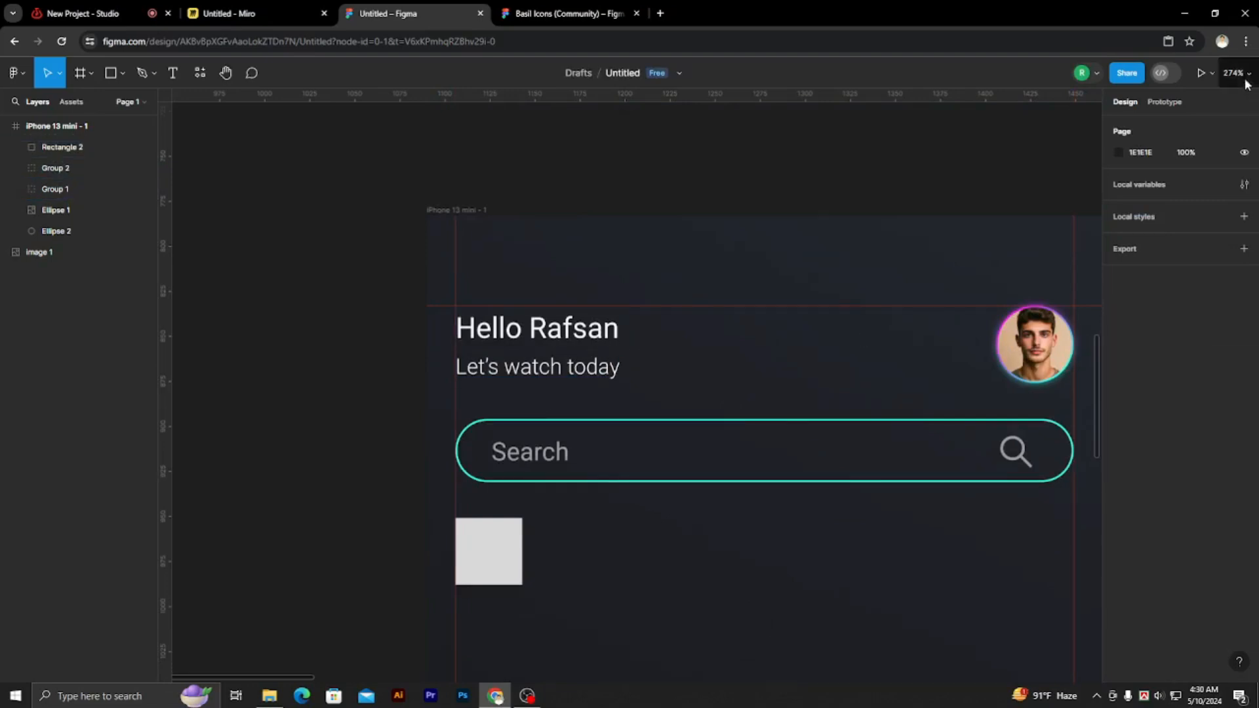
{"action": "left_click", "coordinate": [1200, 73]}
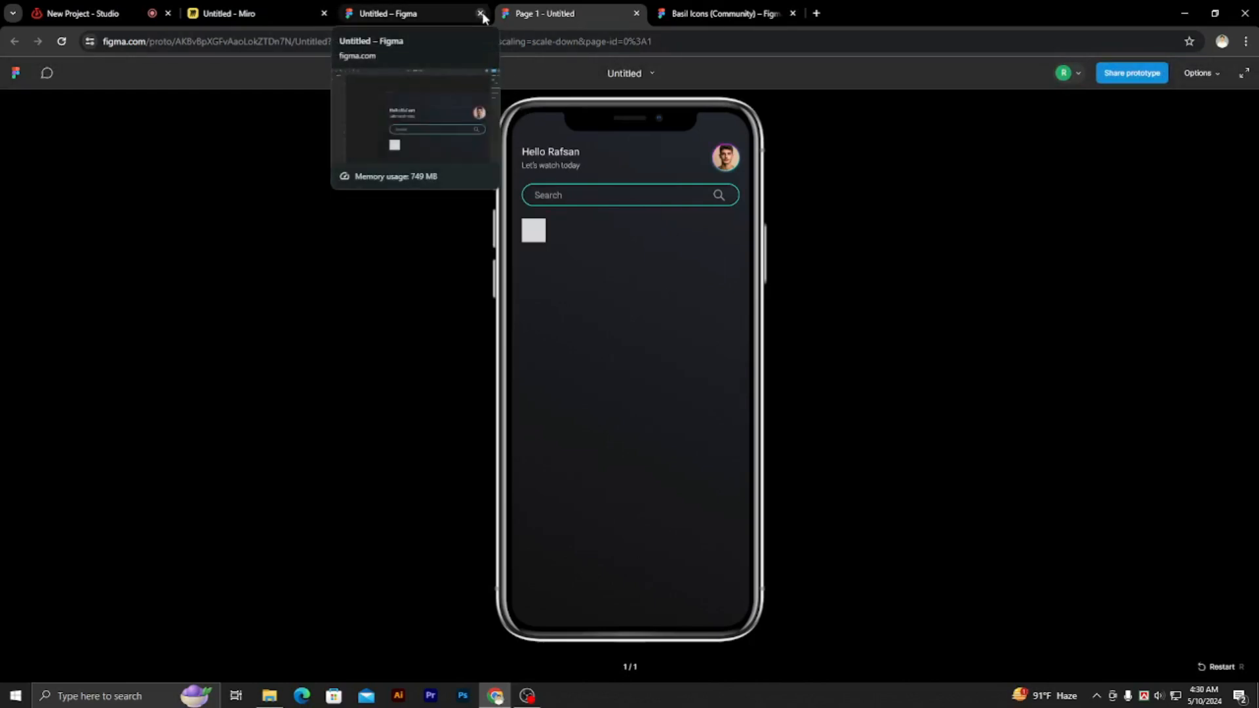
{"action": "left_click", "coordinate": [431, 9]}
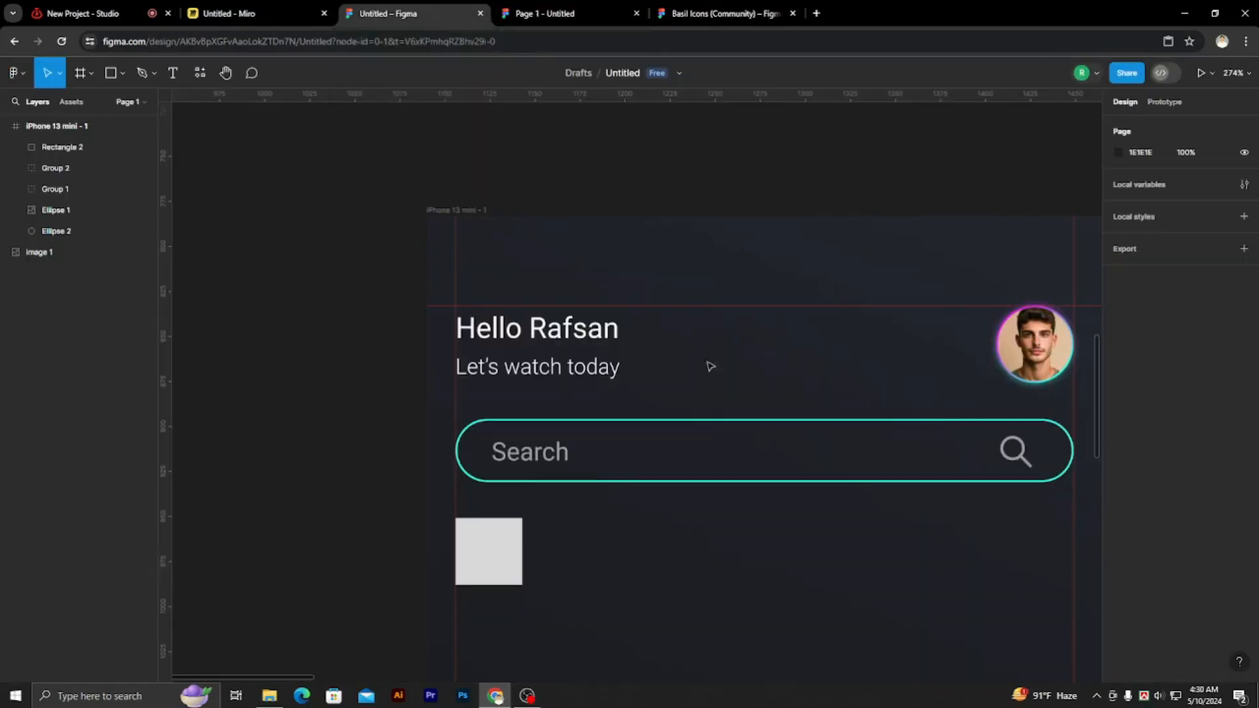
- Set the grey square's size to 30 × 30, keeping its proportions
{"action": "scroll", "coordinate": [509, 419], "scroll_direction": "down", "scroll_amount": 2}
{"action": "left_click", "coordinate": [509, 485]}
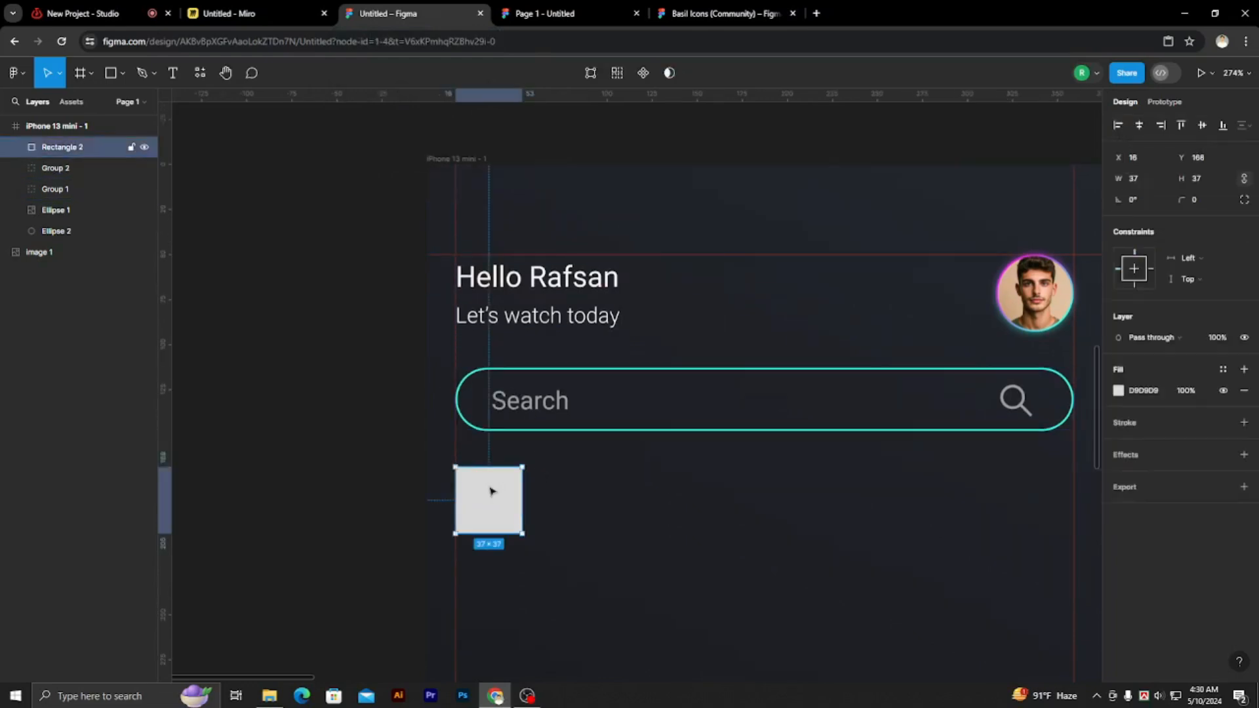
{"action": "scroll", "coordinate": [488, 472], "scroll_direction": "down", "scroll_amount": 2}
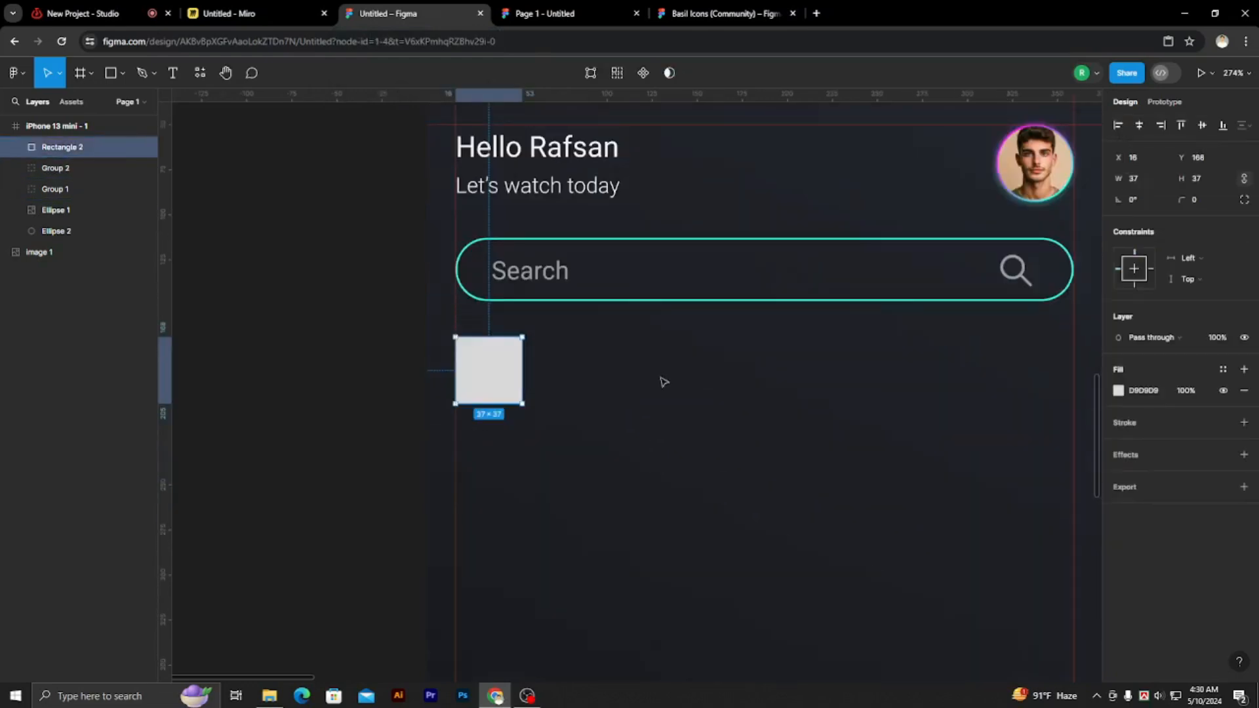
{"action": "left_click", "coordinate": [1217, 183]}
{"action": "left_click", "coordinate": [354, 234]}
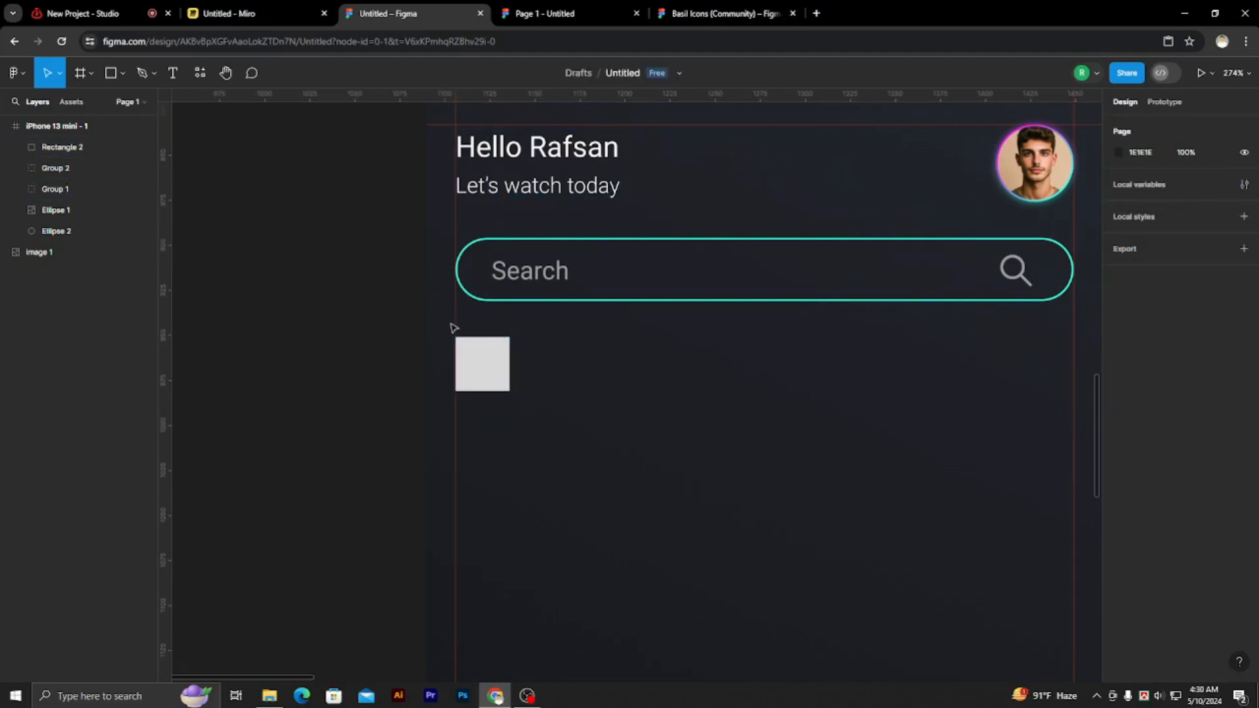
{"action": "left_click", "coordinate": [480, 362]}
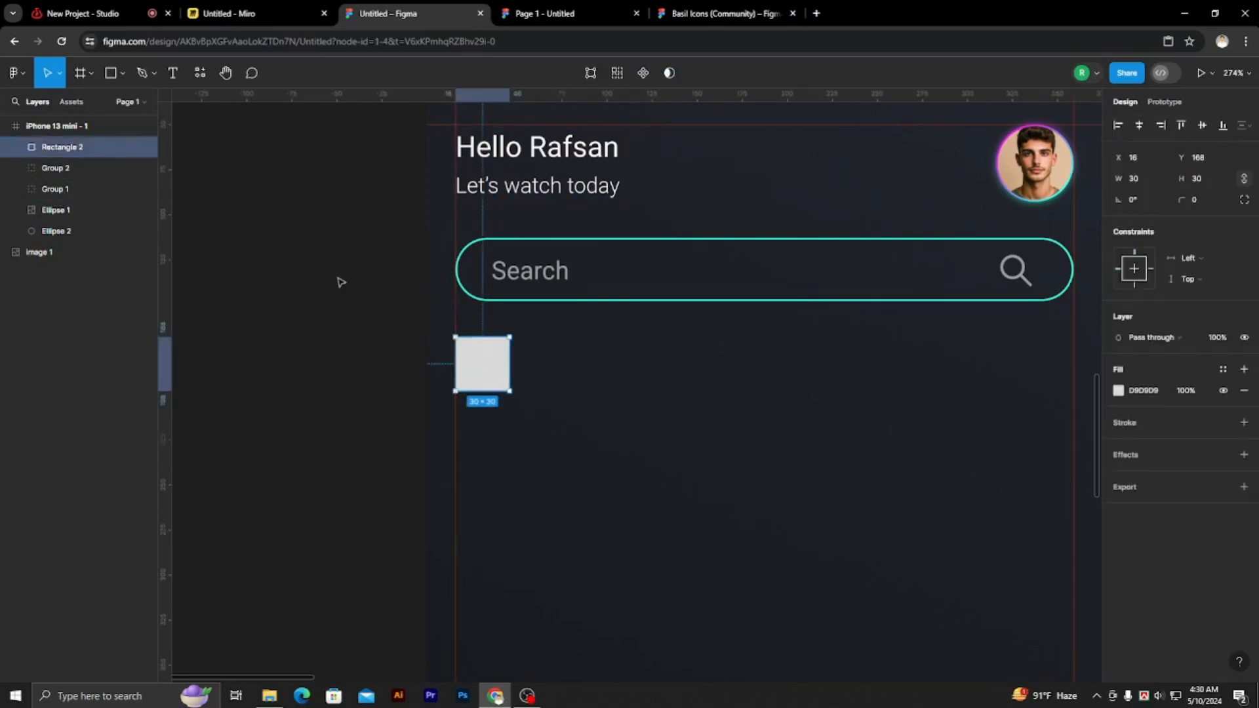
{"action": "left_click", "coordinate": [585, 383]}
- Check the vertical spacing between the grey square and the search bar
{"action": "scroll", "coordinate": [524, 370], "scroll_direction": "down", "scroll_amount": 3}
{"action": "scroll", "coordinate": [511, 387], "scroll_direction": "up", "scroll_amount": 6}
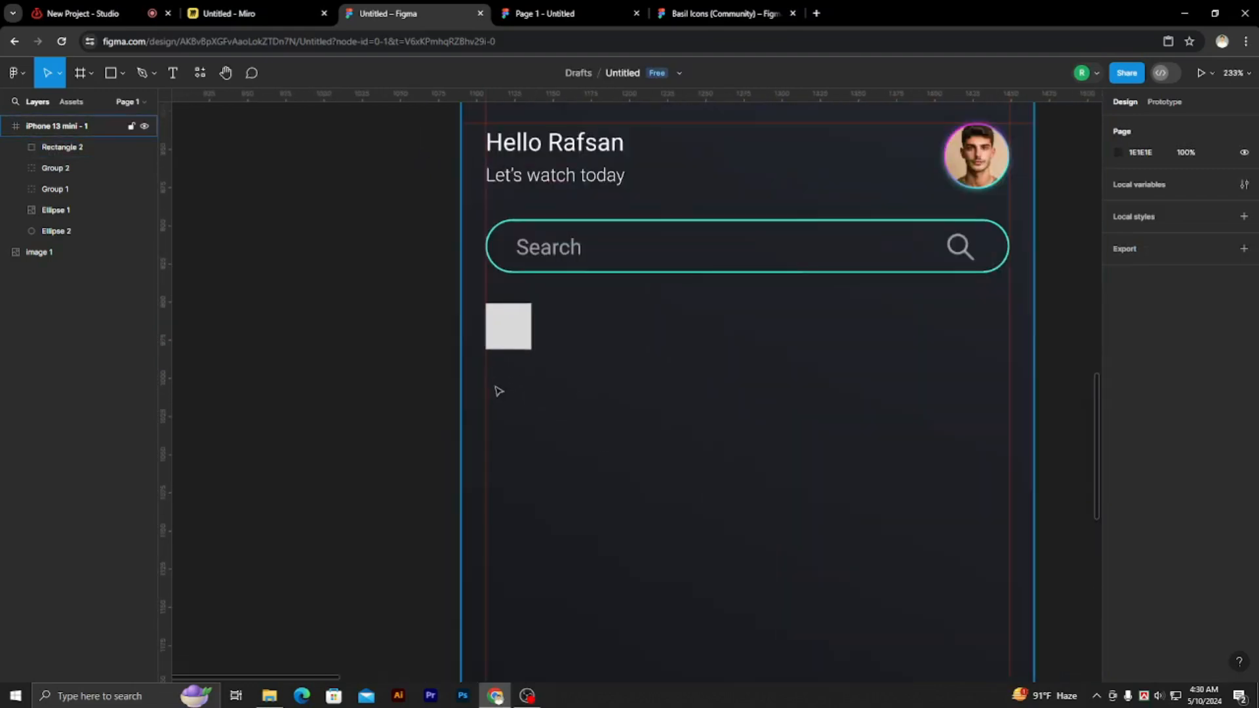
{"action": "left_click", "coordinate": [531, 284]}
{"action": "left_click", "coordinate": [573, 203], "text": "shift"}
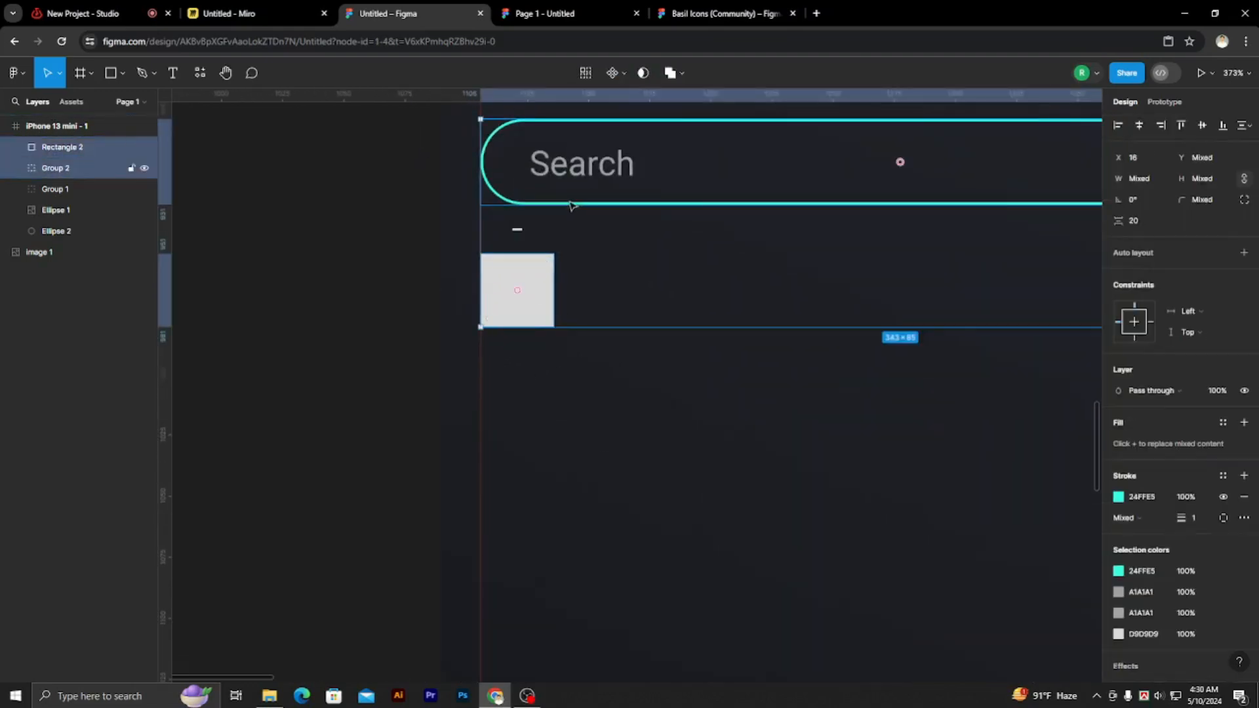
{"action": "left_click", "coordinate": [403, 218]}
- Round the grey square's corners with a radius of 5
{"action": "left_click", "coordinate": [542, 292]}
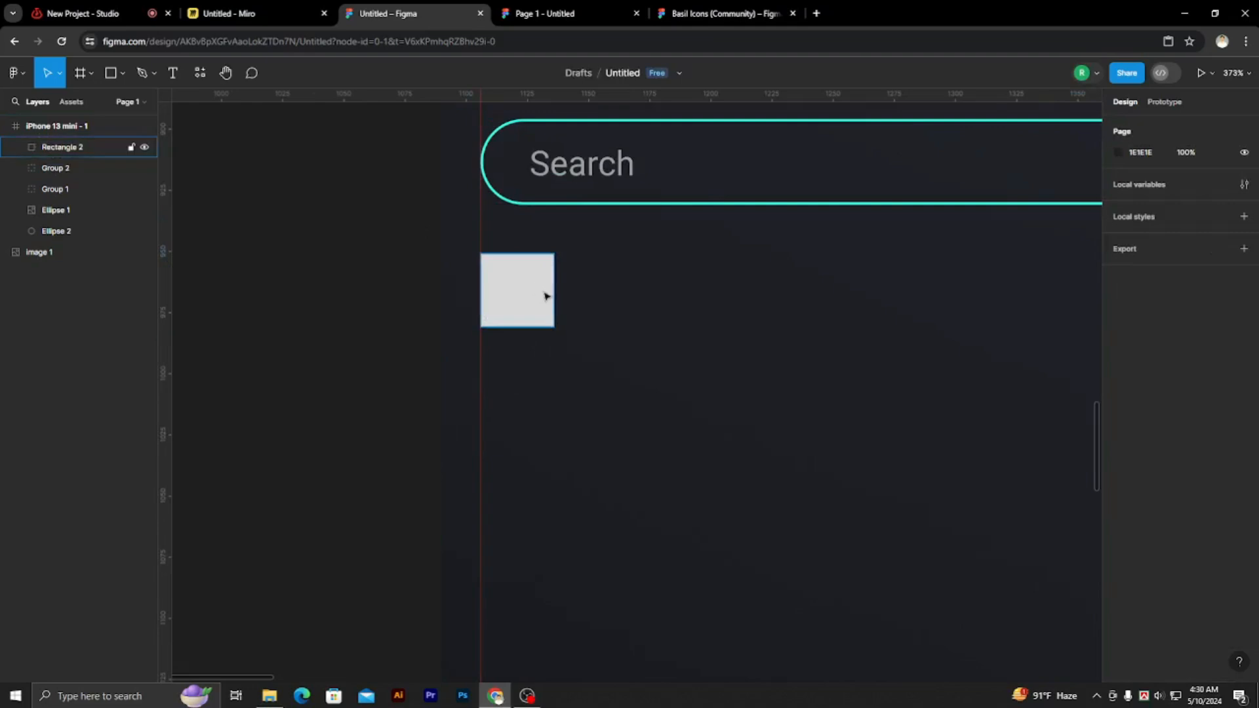
{"action": "left_click", "coordinate": [1244, 200]}
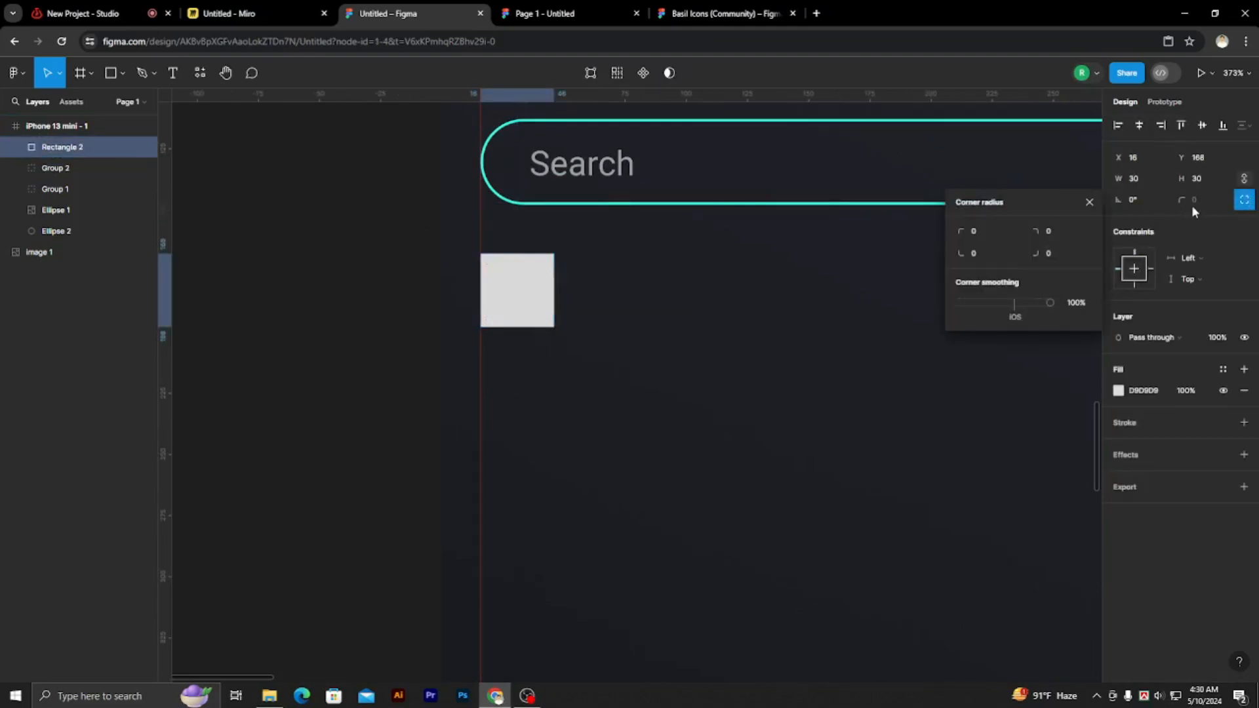
{"action": "left_click", "coordinate": [1090, 204]}
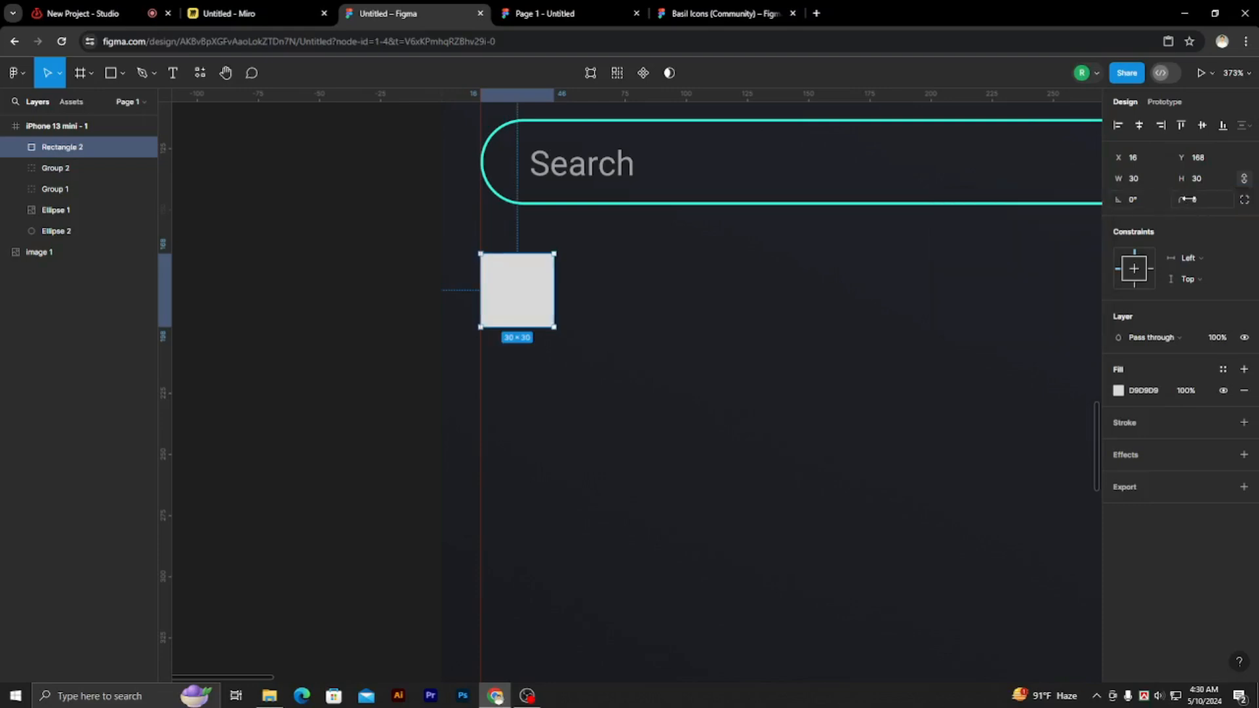
{"action": "key", "text": "Up"}
{"action": "key", "text": "Up"}
{"action": "key", "text": "Up"}
{"action": "key", "text": "Up"}
{"action": "key", "text": "Up"}
{"action": "key", "text": "Up"}
{"action": "key", "text": "Up"}
{"action": "key", "text": "Up"}
{"action": "key", "text": "Up"}
{"action": "key", "text": "Up"}
{"action": "key", "text": "Up"}
{"action": "key", "text": "Up"}
{"action": "key", "text": "Up"}
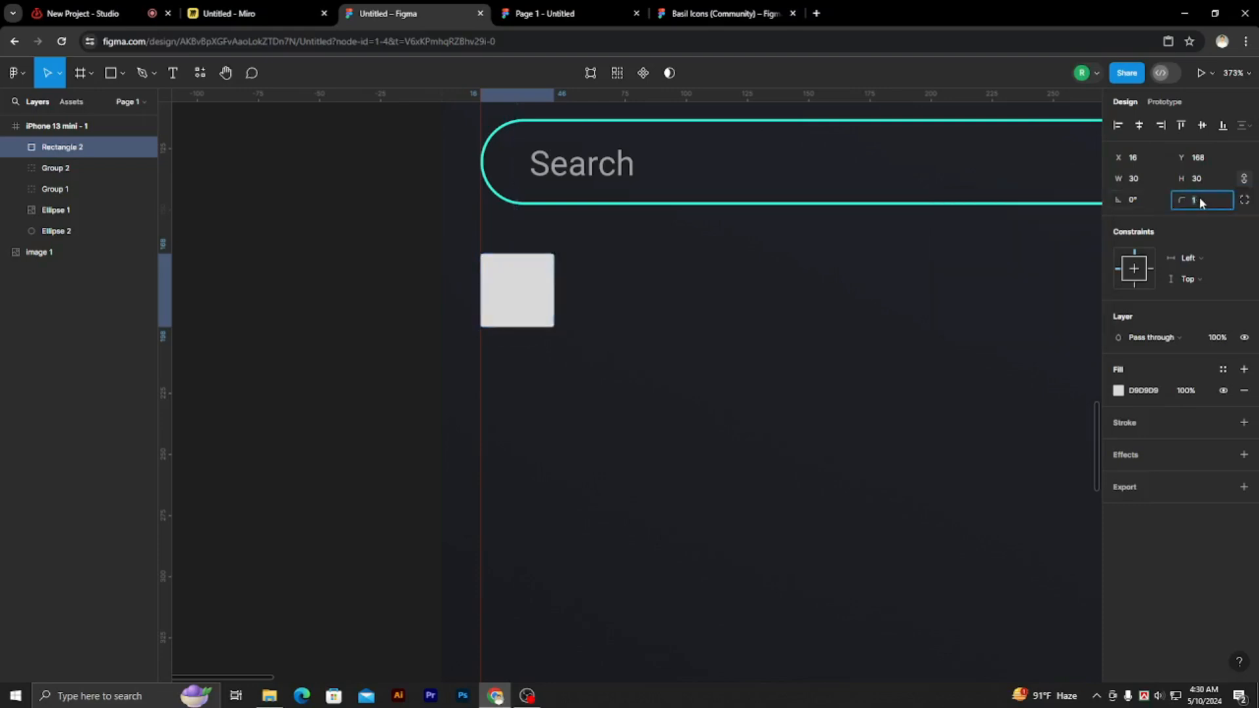
{"action": "key", "text": "Down"}
{"action": "key", "text": "Down"}
{"action": "key", "text": "Down"}
{"action": "key", "text": "Down"}
{"action": "key", "text": "Down"}
{"action": "key", "text": "Down"}
{"action": "key", "text": "Down"}
{"action": "key", "text": "Down"}
{"action": "left_click", "coordinate": [371, 365]}
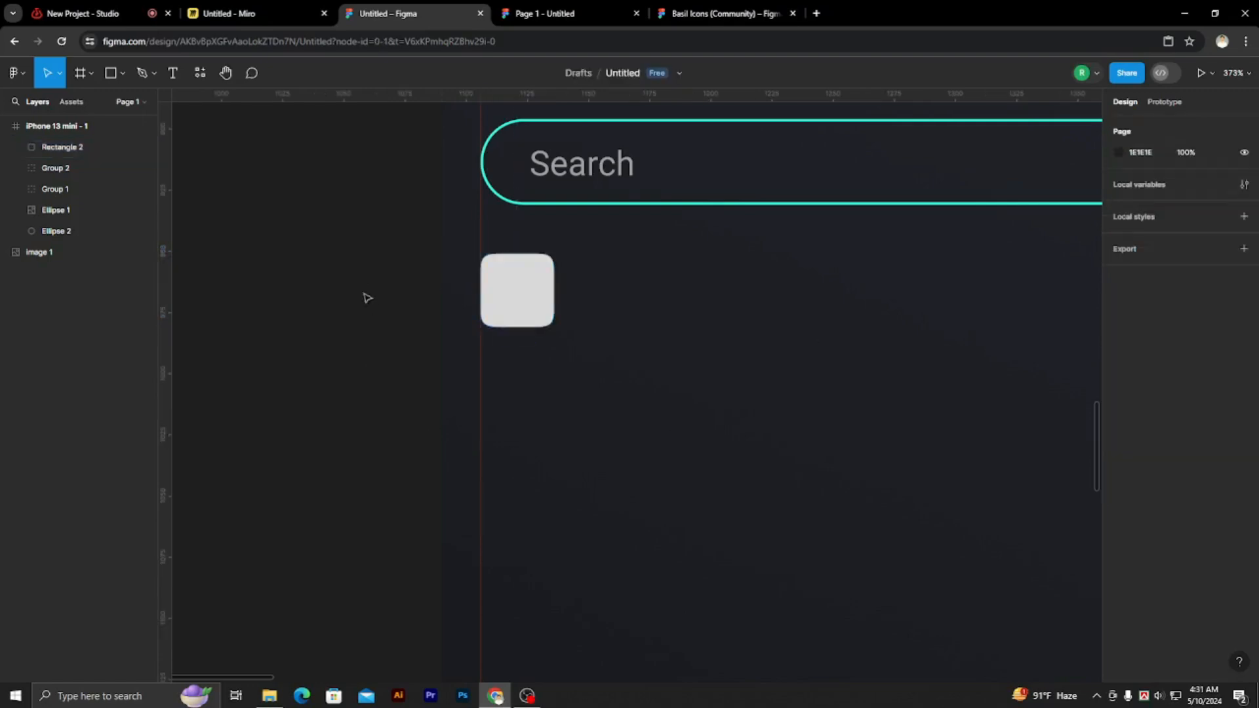
- Move the rounded square down along the left margin guide to Y 225, making room above it
{"action": "scroll", "coordinate": [393, 305], "scroll_direction": "down", "scroll_amount": 3}
{"action": "scroll", "coordinate": [467, 343], "scroll_direction": "down", "scroll_amount": 2}
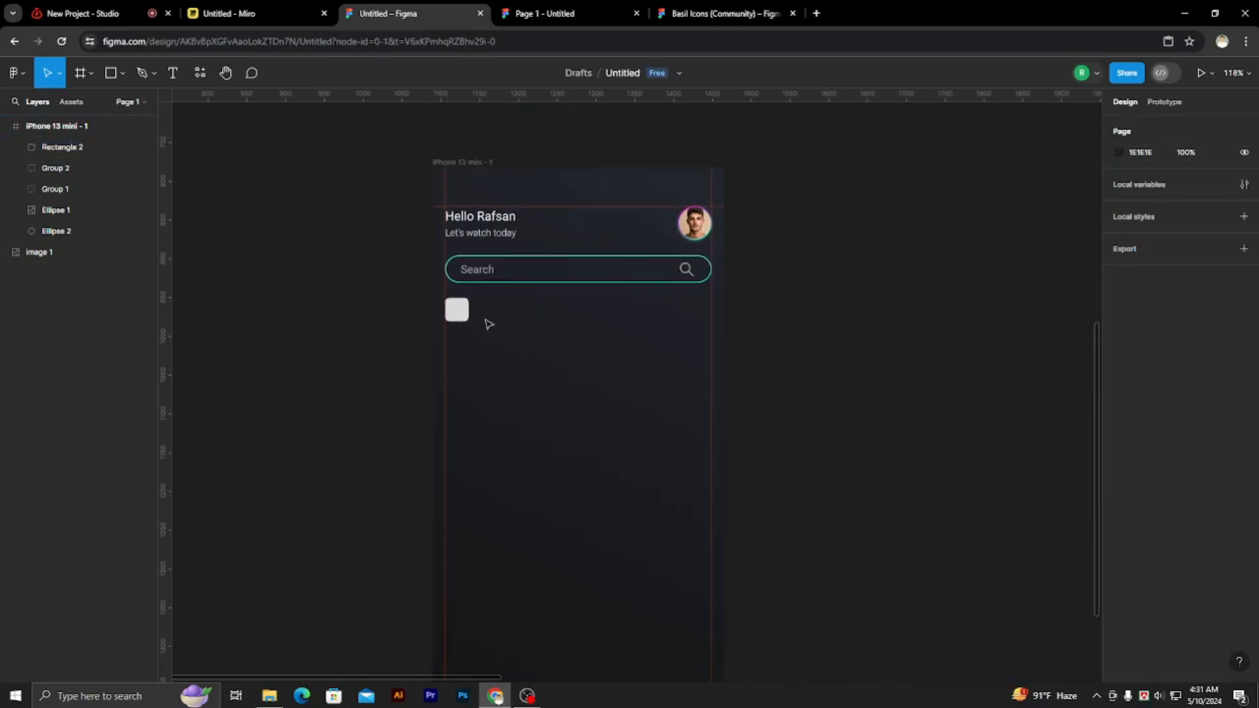
{"action": "scroll", "coordinate": [455, 335], "scroll_direction": "up", "scroll_amount": 3}
{"action": "left_click", "coordinate": [469, 298]}
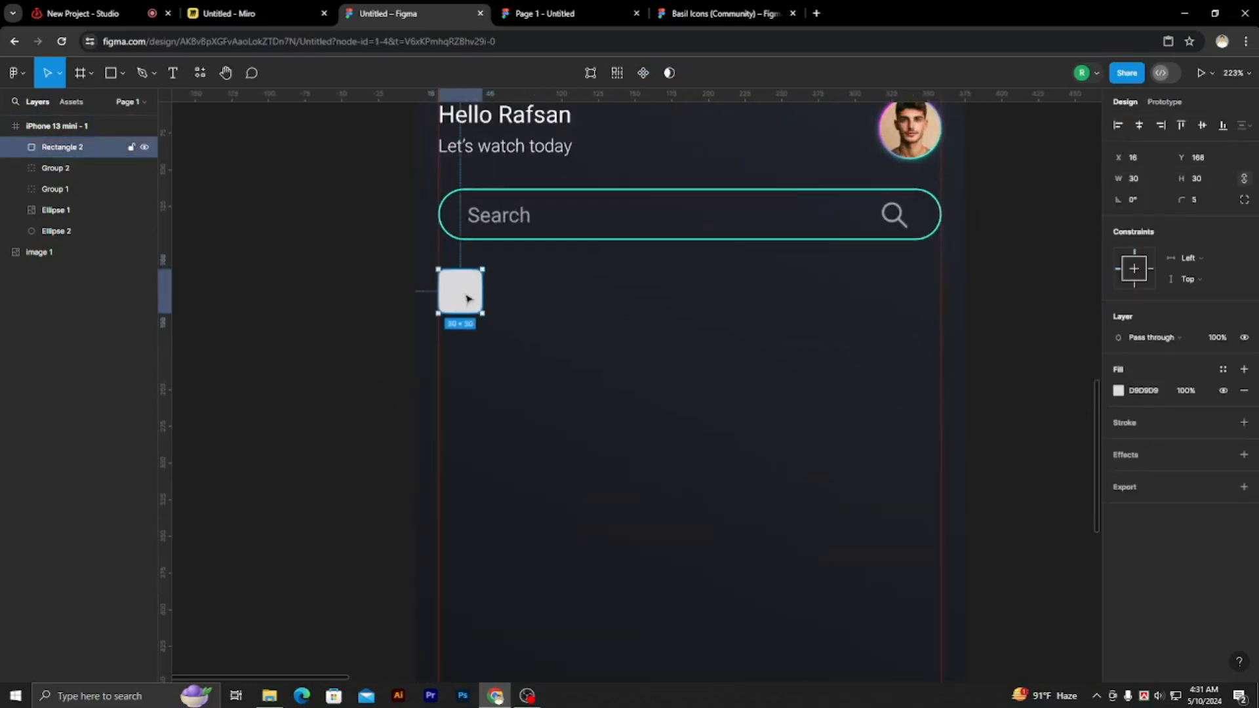
{"action": "left_click_drag", "start_coordinate": [468, 299], "coordinate": [464, 382]}
- Add the text "Categories" between the search bar and the rounded square
{"action": "left_click", "coordinate": [181, 77]}
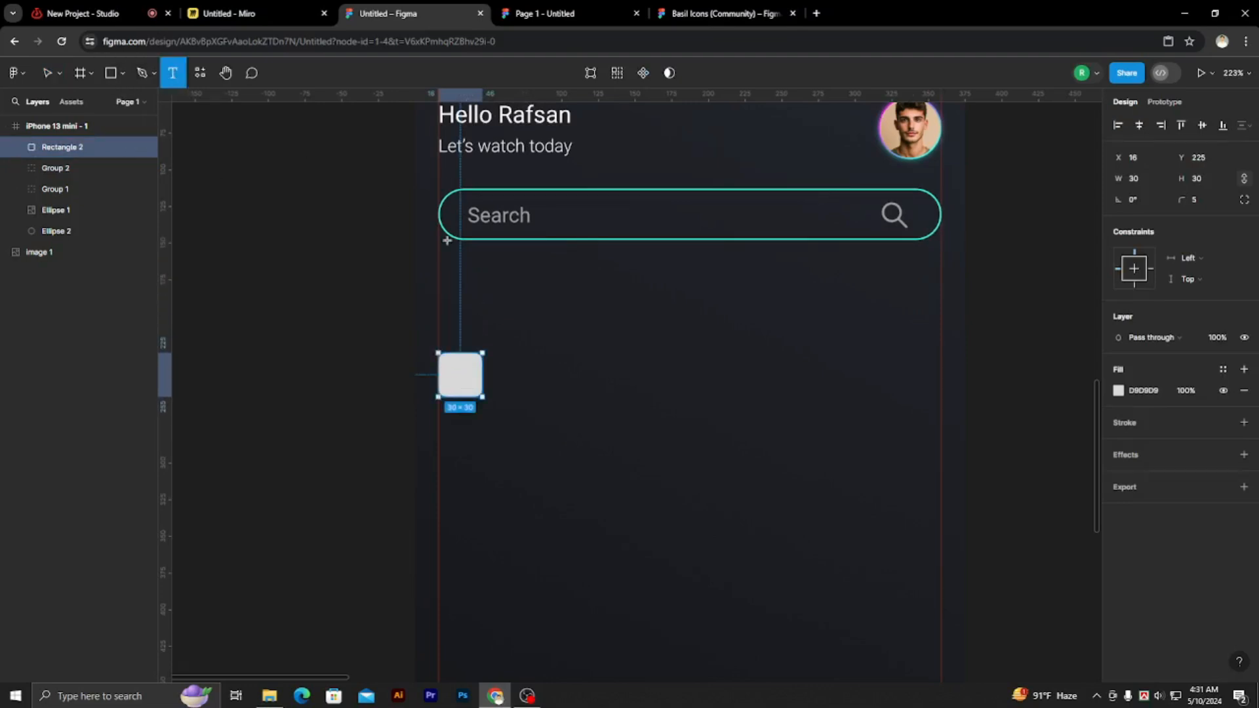
{"action": "left_click", "coordinate": [533, 320]}
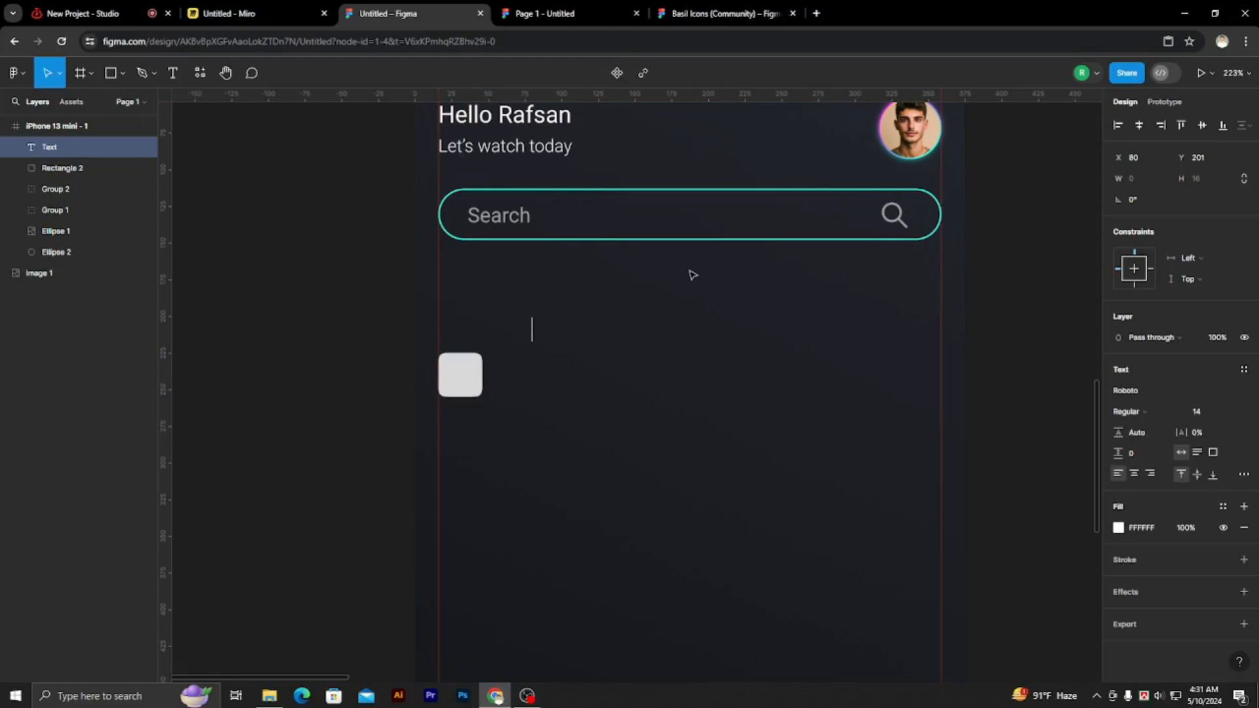
{"action": "type", "text": "CA"}
{"action": "key", "text": "BackSpace"}
{"action": "type", "text": "ategorie"}
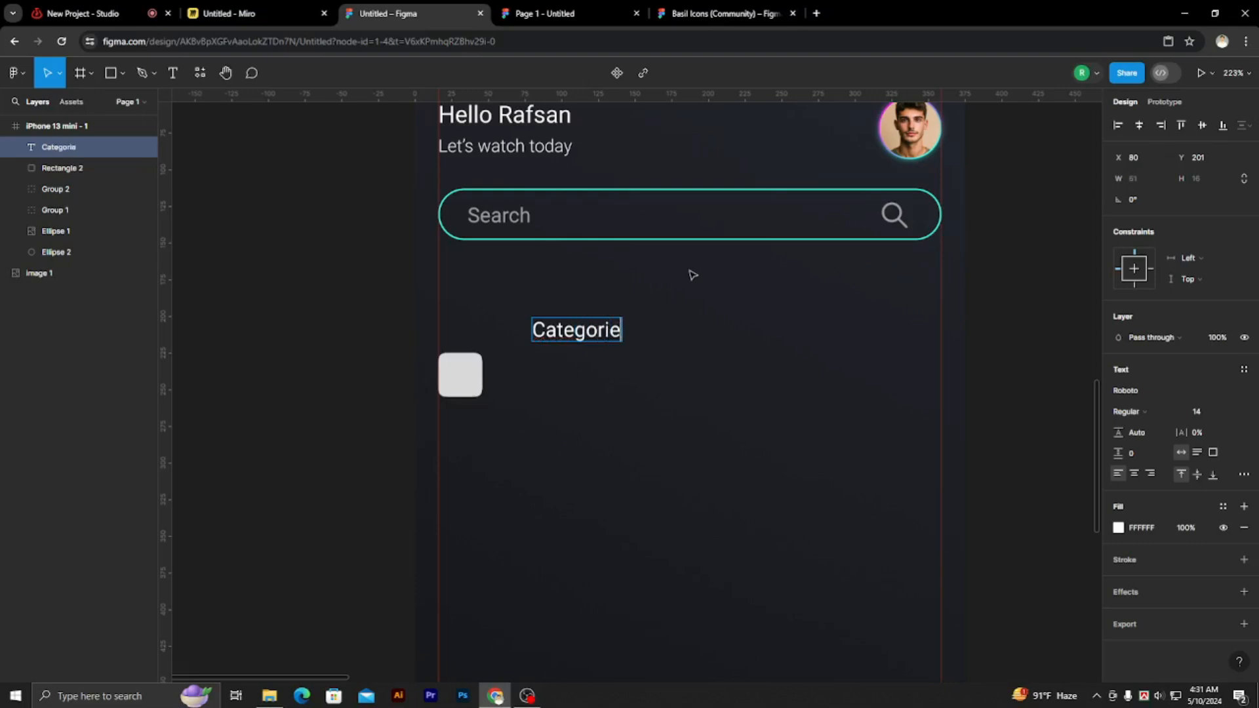
{"action": "type", "text": "s"}
{"action": "key", "text": "Escape"}
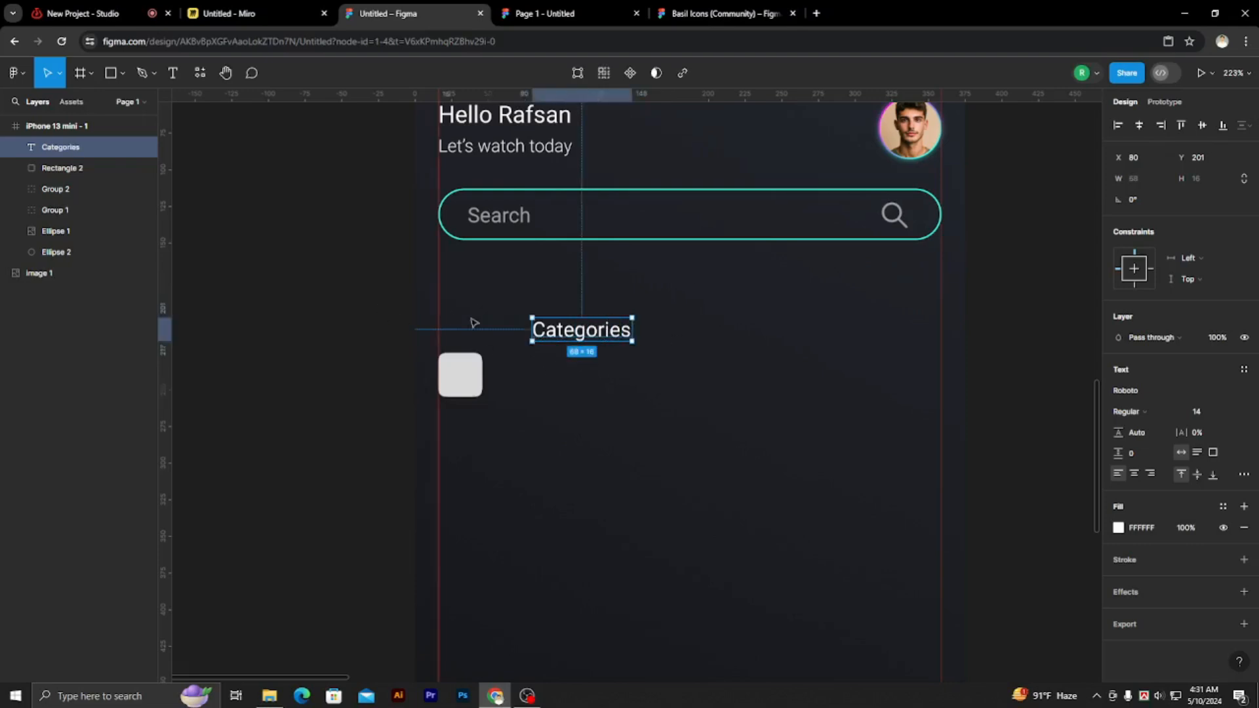
- Align the "Categories" heading with the left margin guide and set its vertical gap to the search bar to 20
{"action": "scroll", "coordinate": [528, 367], "scroll_direction": "up", "scroll_amount": 3}
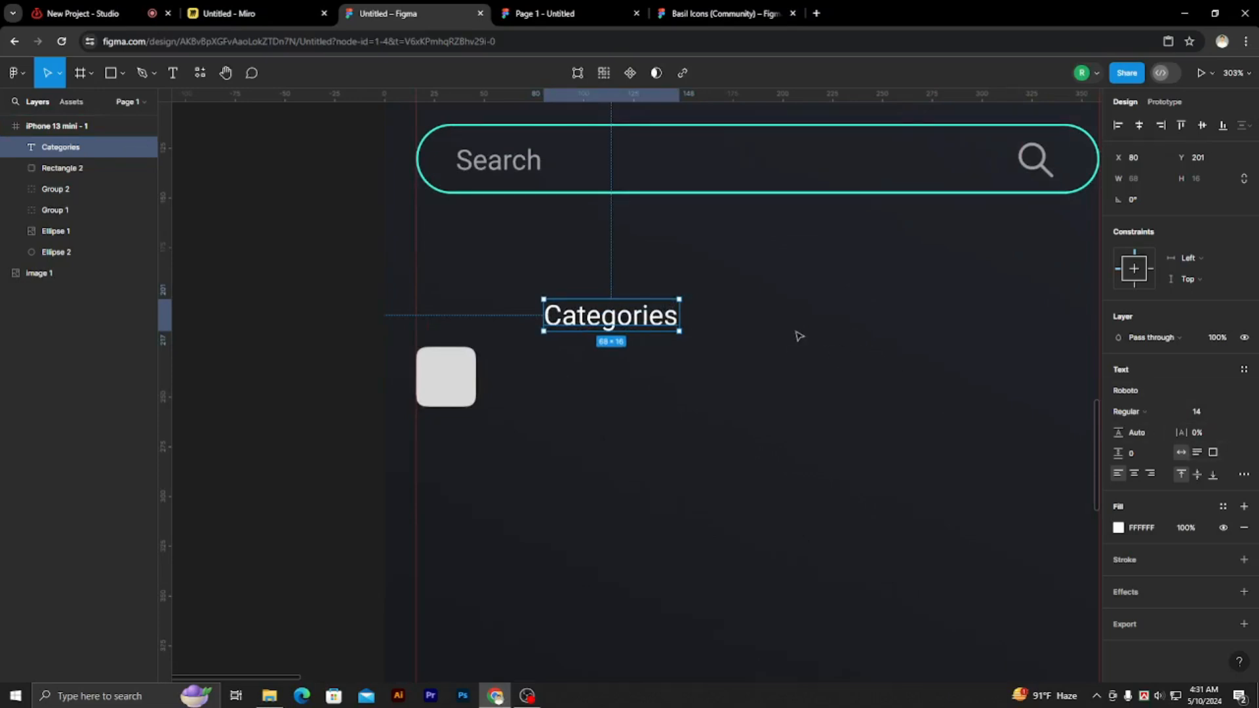
{"action": "left_click_drag", "start_coordinate": [609, 323], "coordinate": [482, 310]}
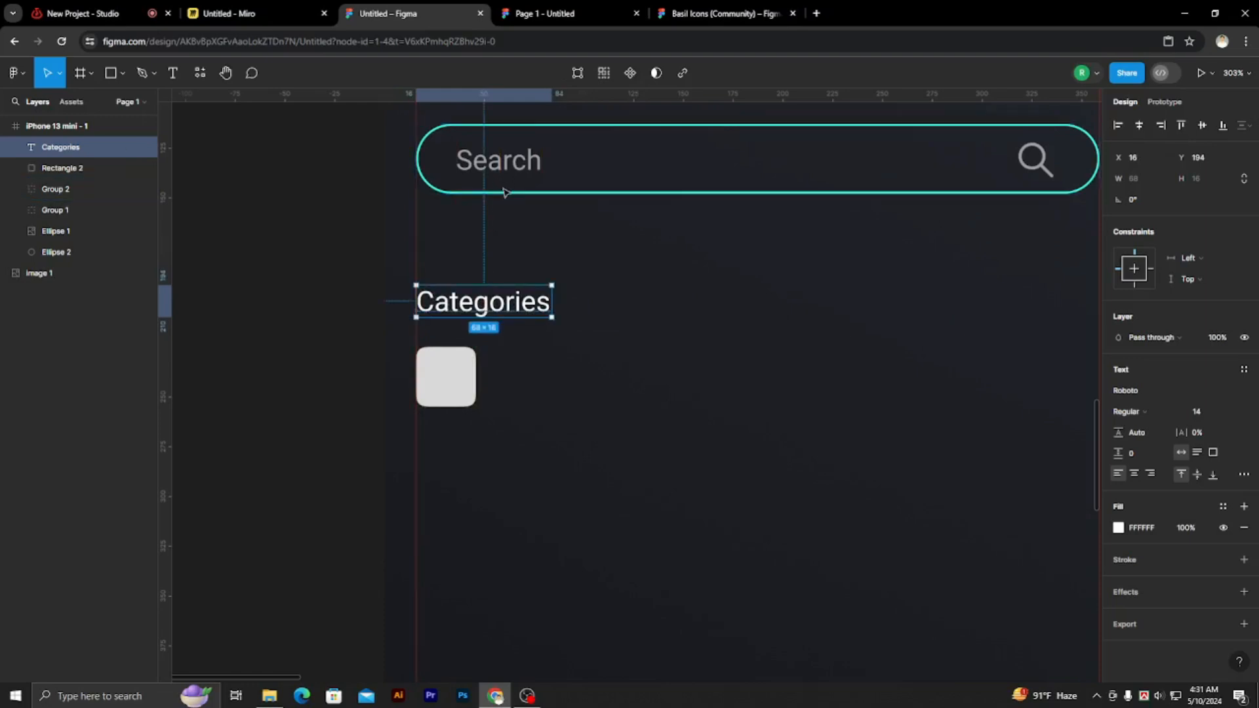
{"action": "left_click", "coordinate": [755, 159], "text": "shift"}
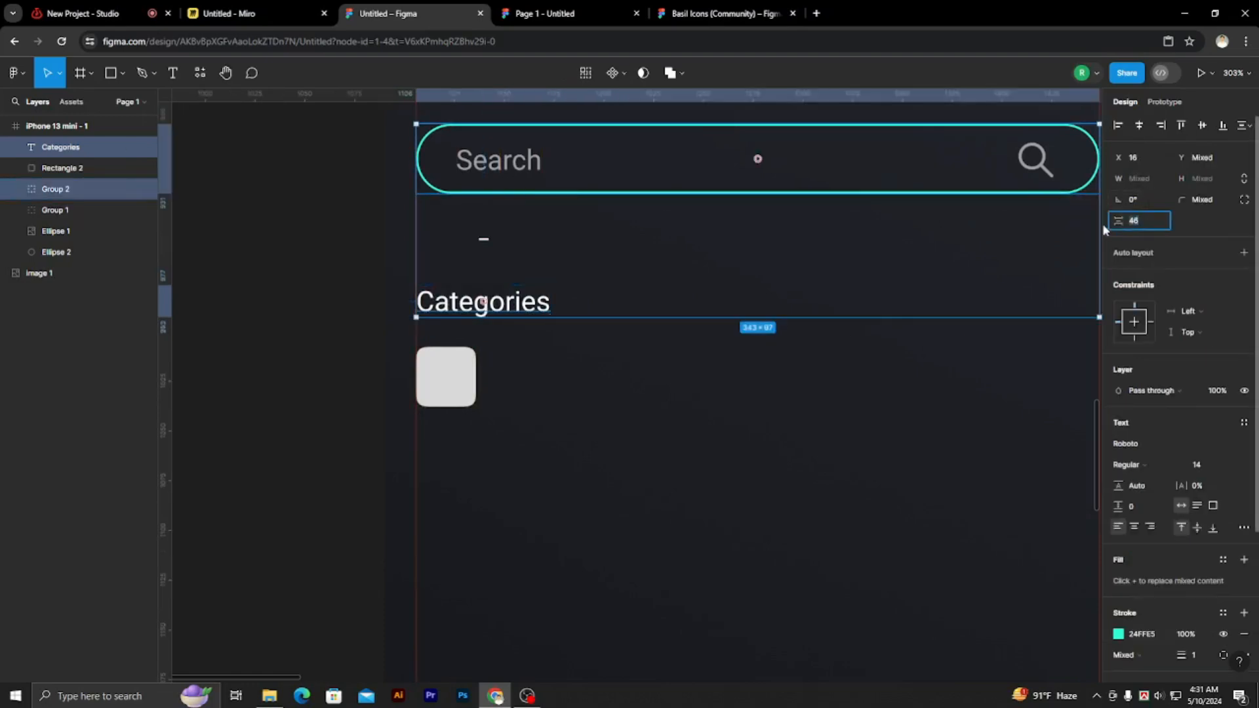
{"action": "left_click", "coordinate": [303, 203]}
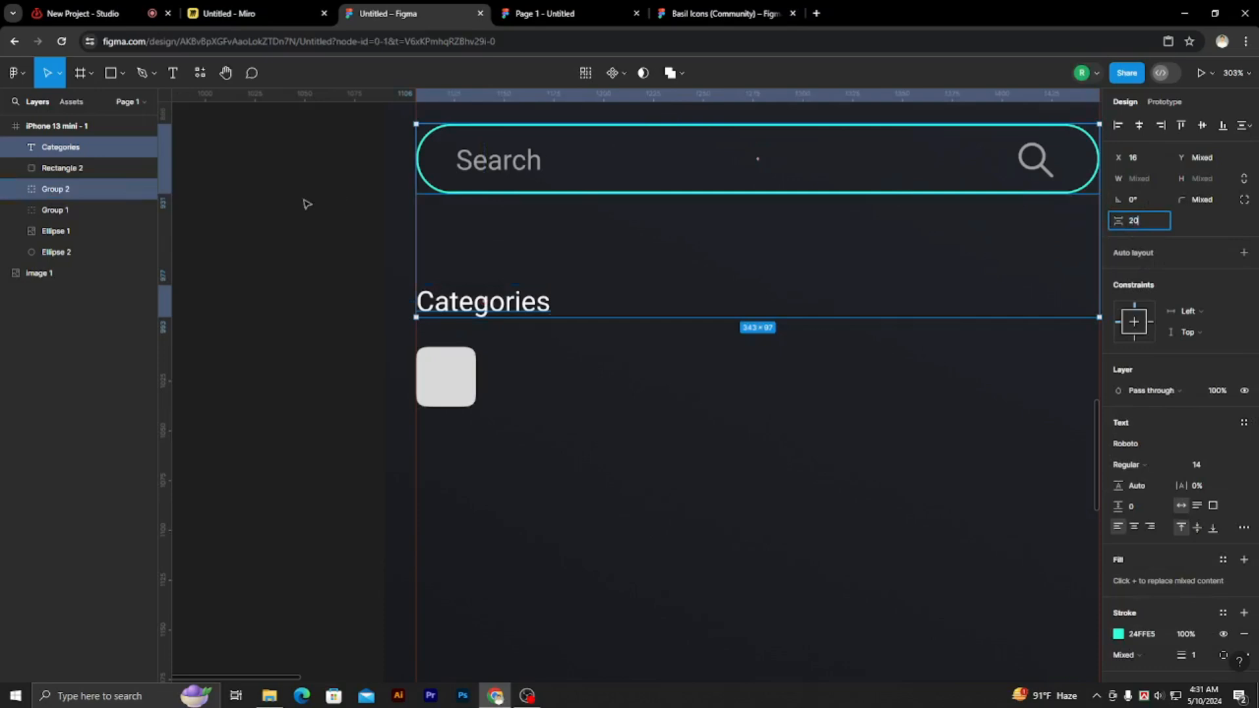
{"action": "scroll", "coordinate": [478, 361], "scroll_direction": "down", "scroll_amount": 10}
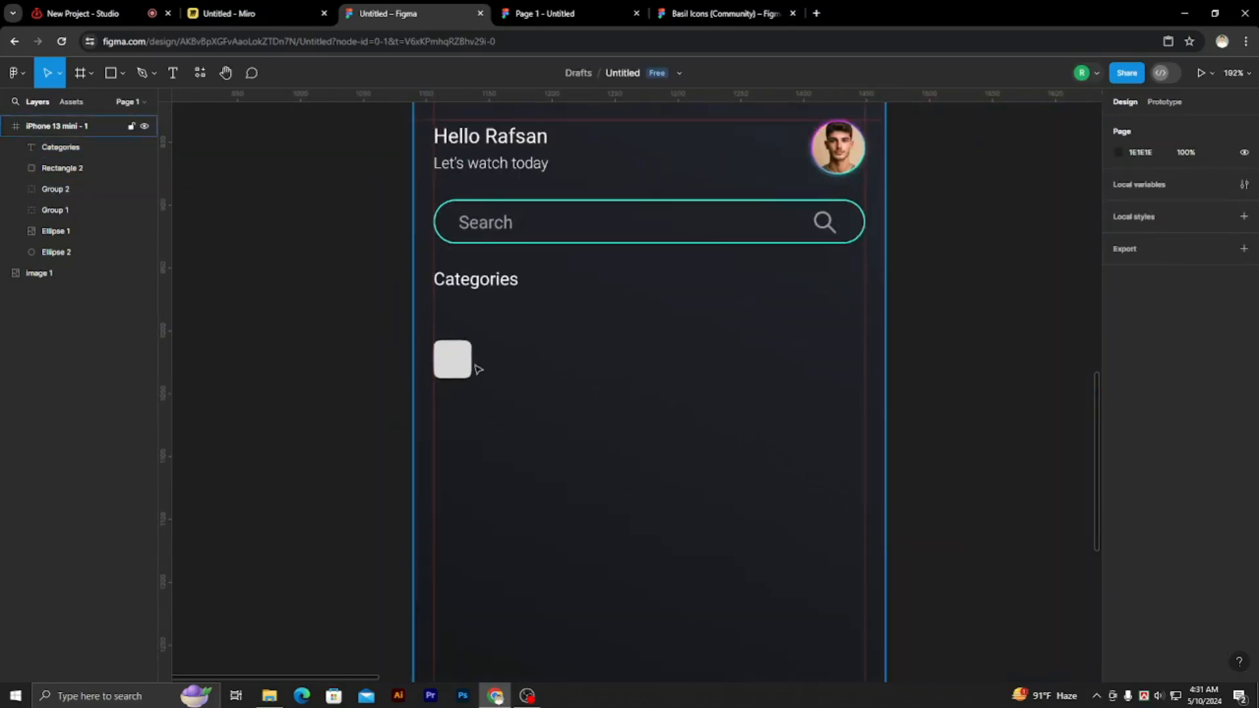
{"action": "scroll", "coordinate": [655, 295], "scroll_direction": "up", "scroll_amount": 3}
{"action": "scroll", "coordinate": [672, 272], "scroll_direction": "up", "scroll_amount": 10}
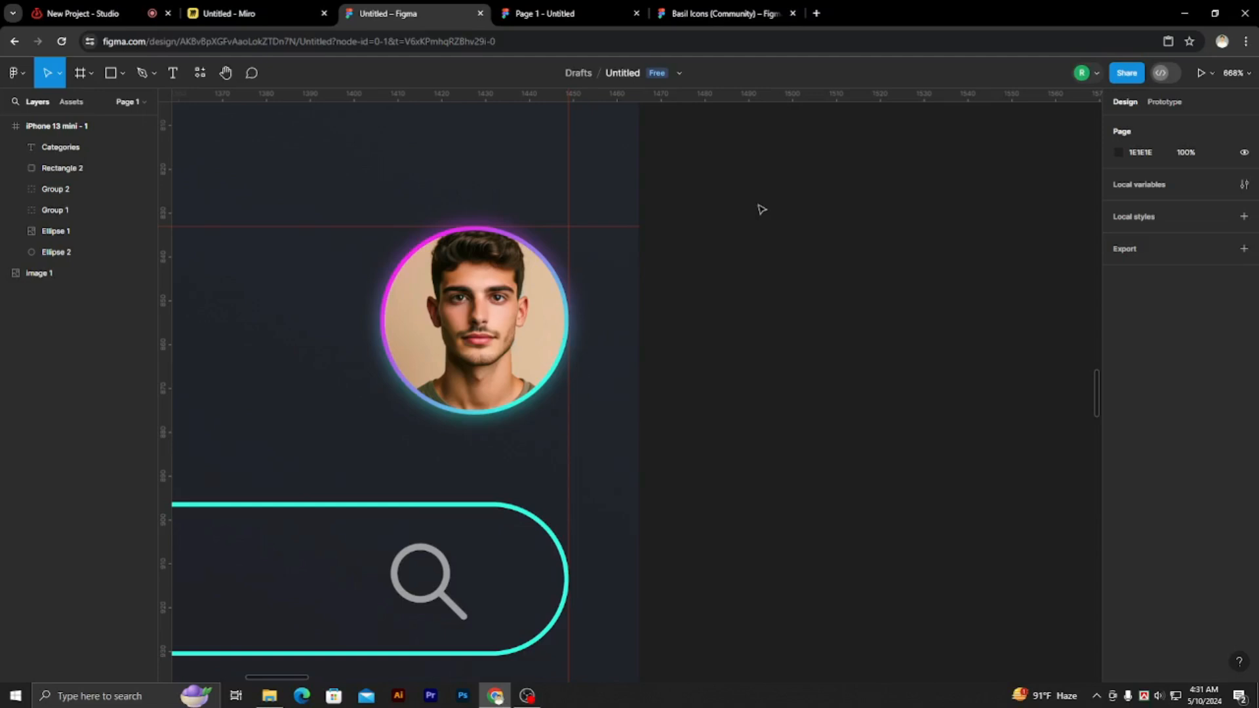
{"action": "scroll", "coordinate": [813, 240], "scroll_direction": "down", "scroll_amount": 10}
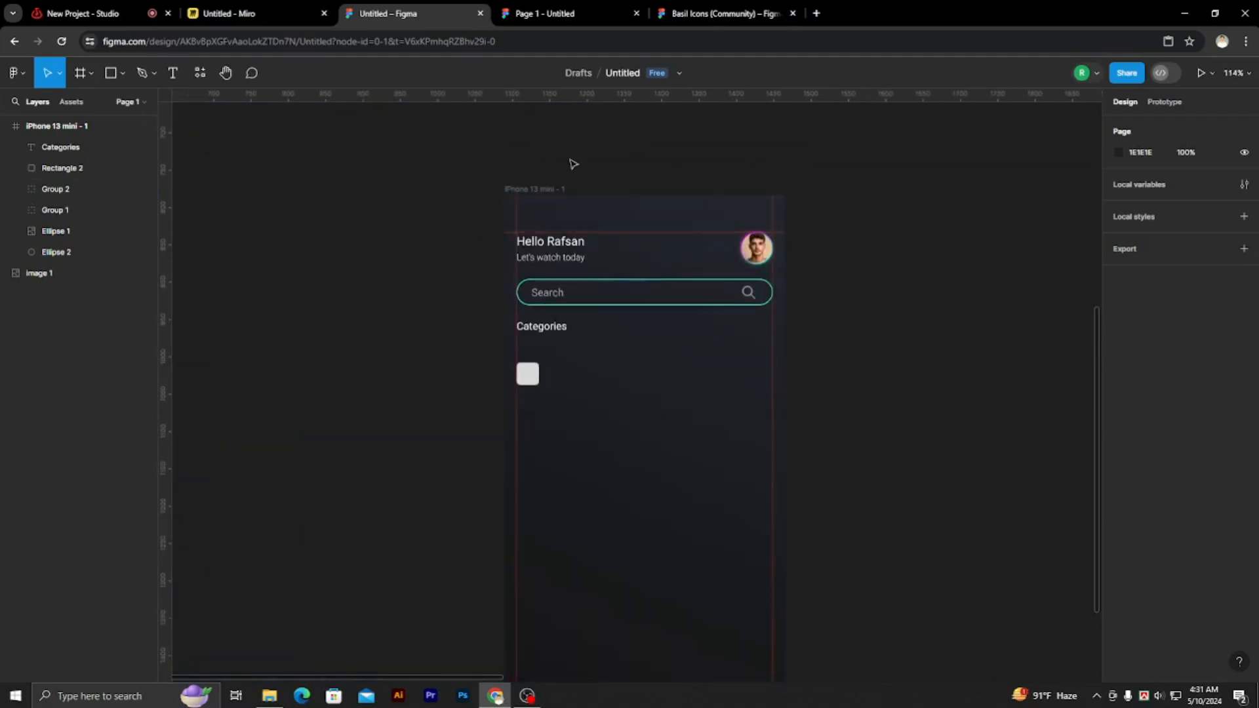
{"action": "scroll", "coordinate": [598, 269], "scroll_direction": "up", "scroll_amount": 5}
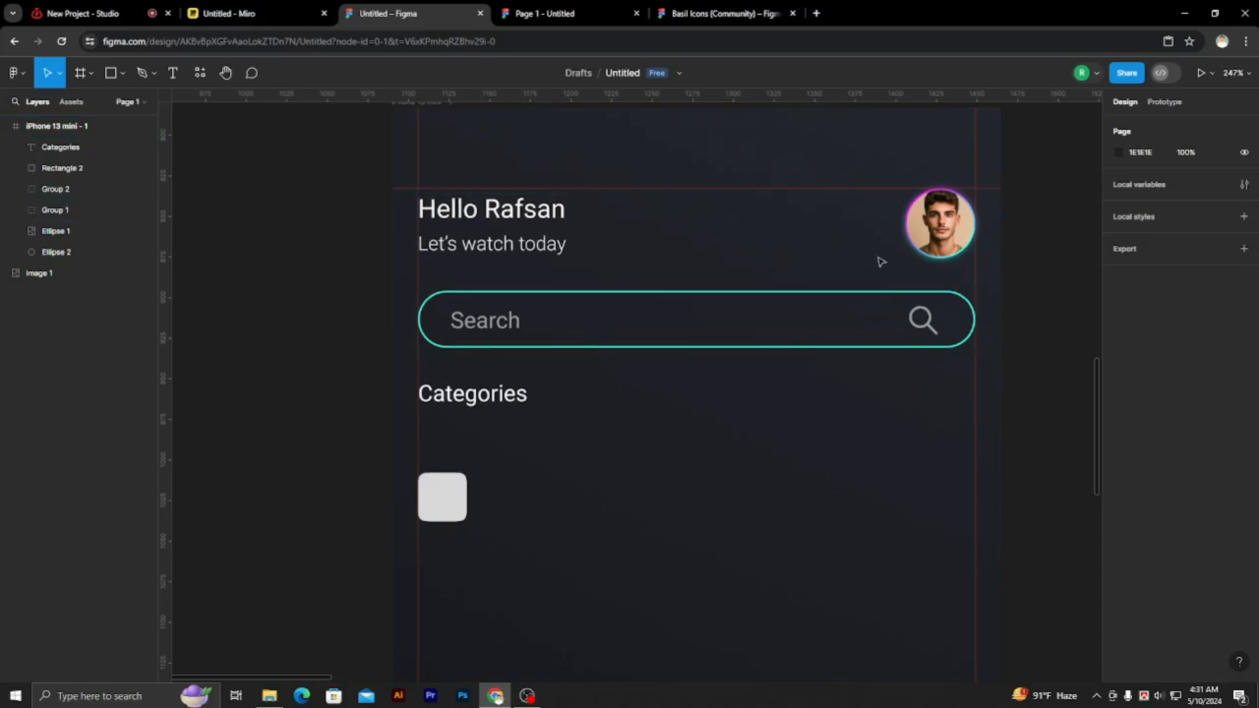
- Move the greeting text group beyond the margin guide to the frame's left edge, at X 0
{"action": "left_click", "coordinate": [475, 218]}
{"action": "left_click_drag", "start_coordinate": [475, 218], "coordinate": [449, 218]}
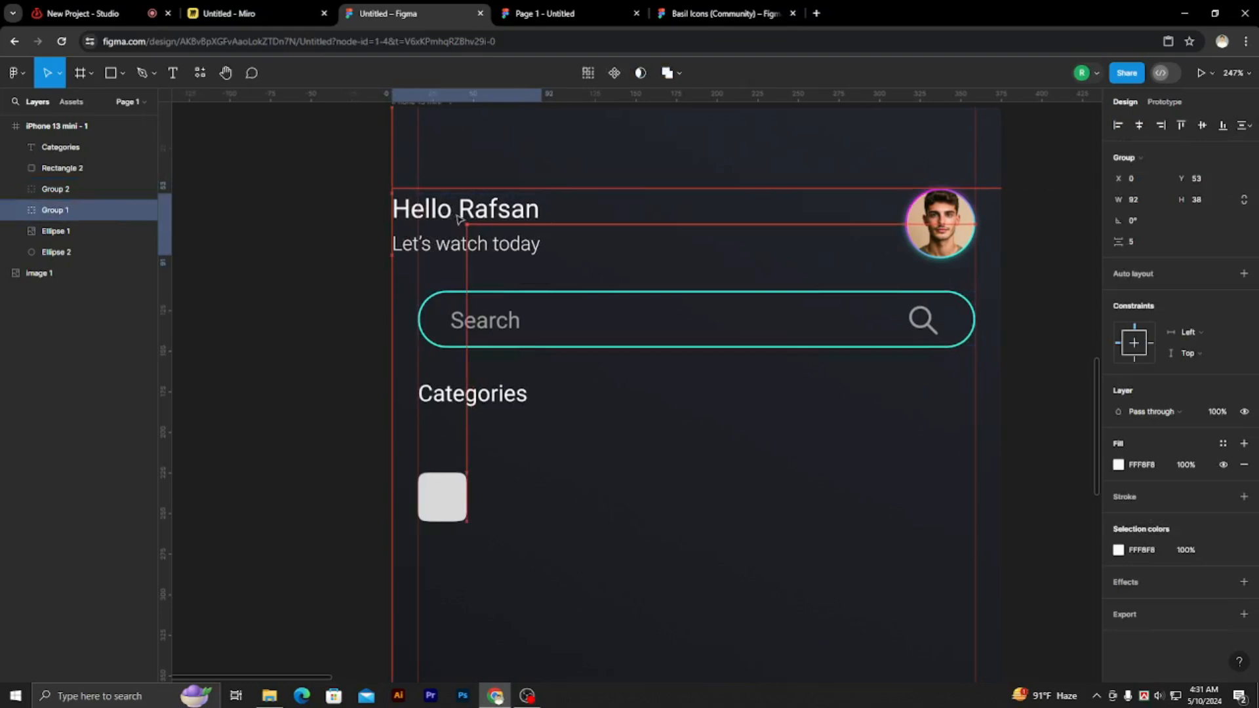
{"action": "left_click", "coordinate": [317, 213]}
{"action": "scroll", "coordinate": [530, 216], "scroll_direction": "up", "scroll_amount": 5}
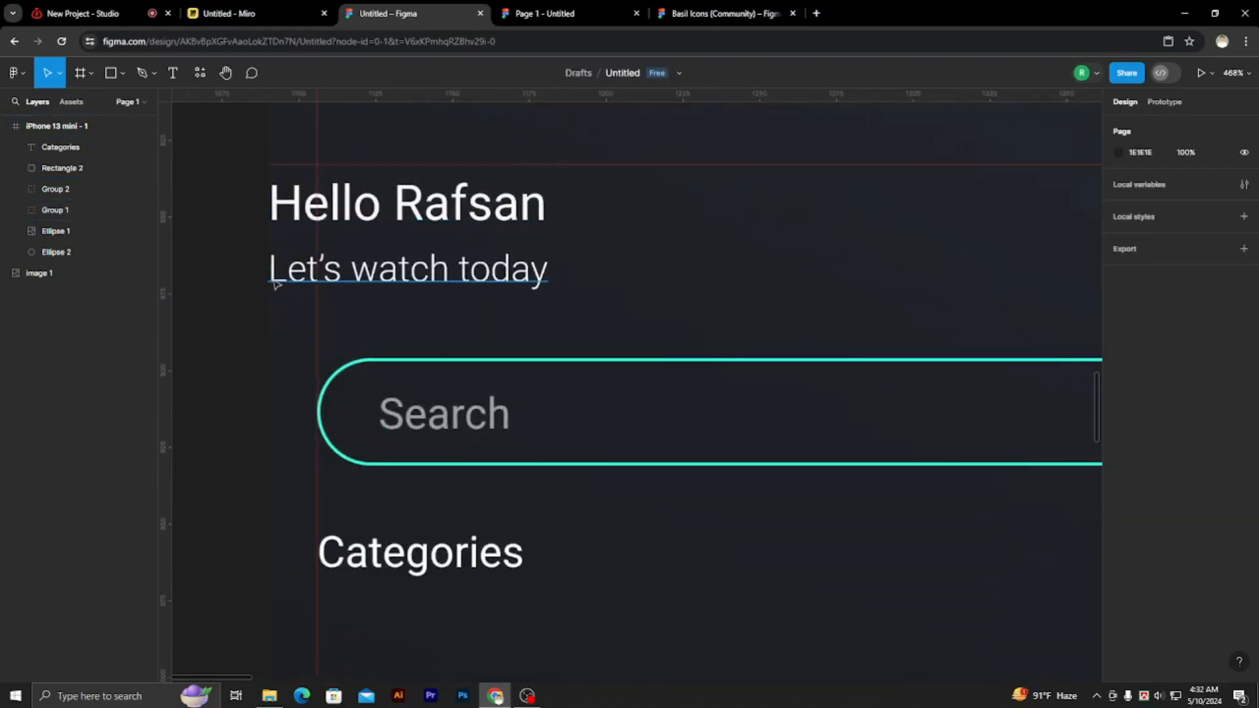
- Undo the last move of the greeting text group
{"action": "scroll", "coordinate": [274, 283], "scroll_direction": "up", "scroll_amount": 3}
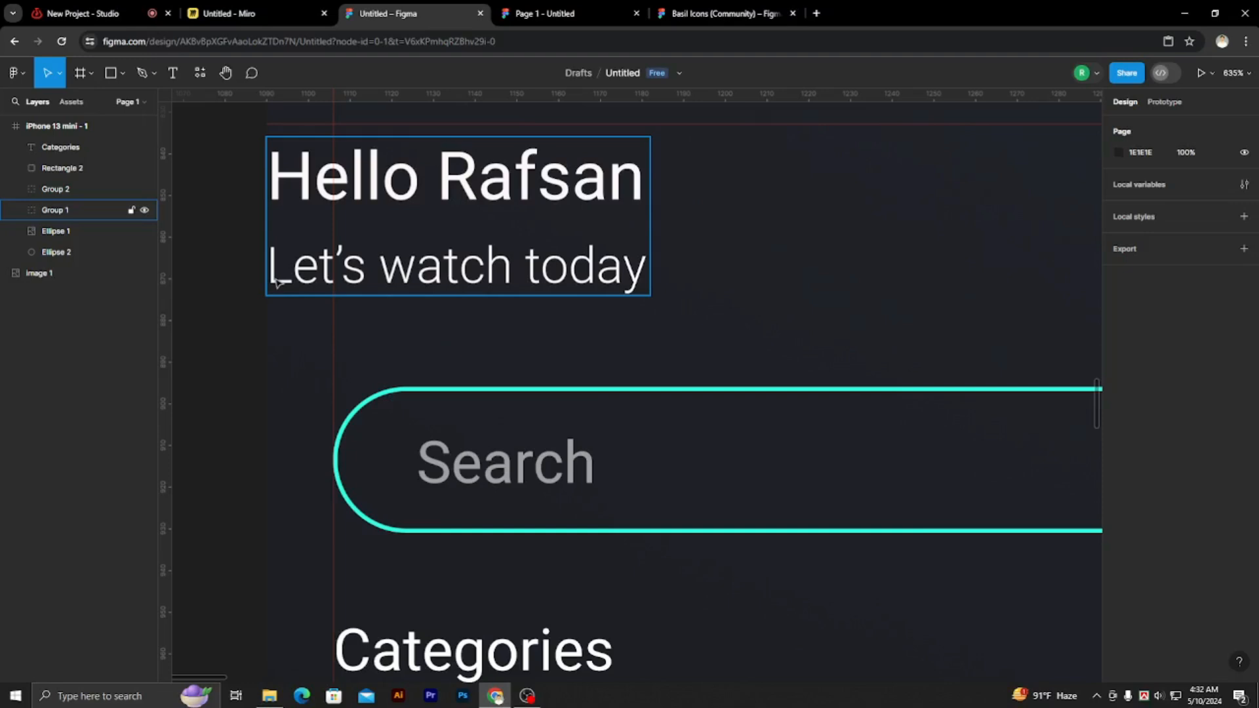
{"action": "key", "text": "Escape"}
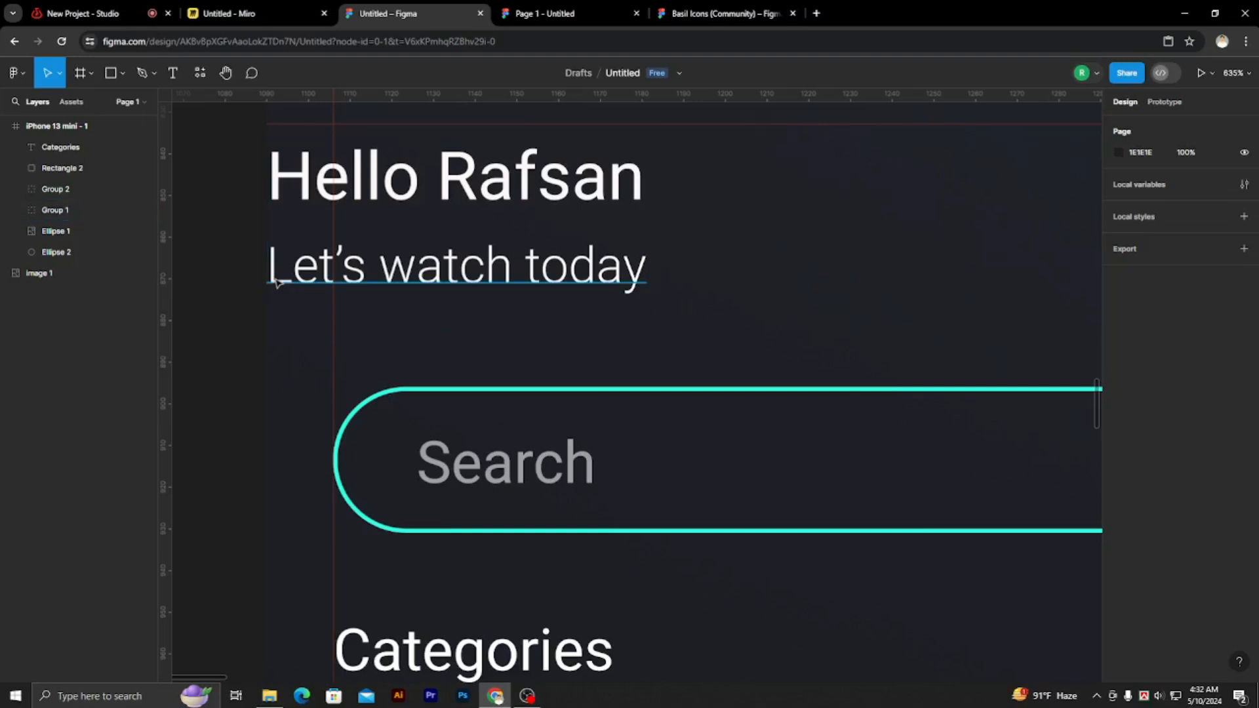
{"action": "left_click", "coordinate": [276, 282]}
{"action": "key", "text": "ctrl+z"}
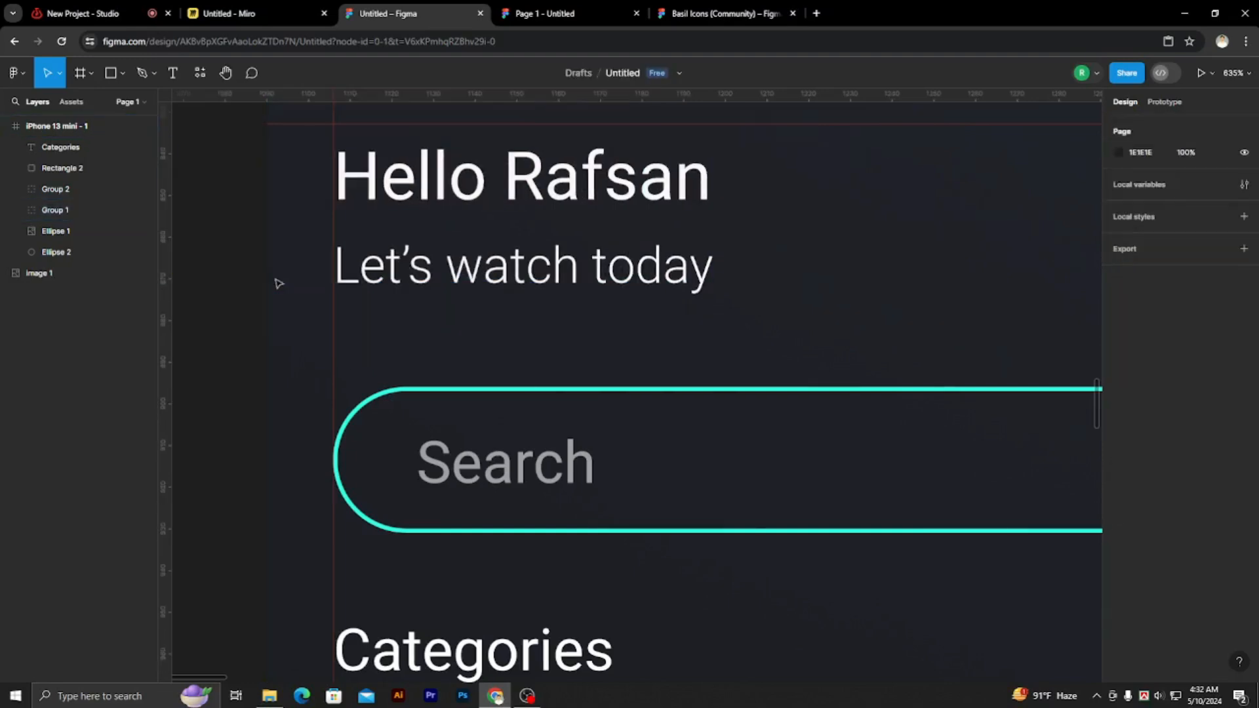
- Set the vertical gap between the "Categories" heading and the rounded square to 14
{"action": "scroll", "coordinate": [554, 352], "scroll_direction": "down", "scroll_amount": 5}
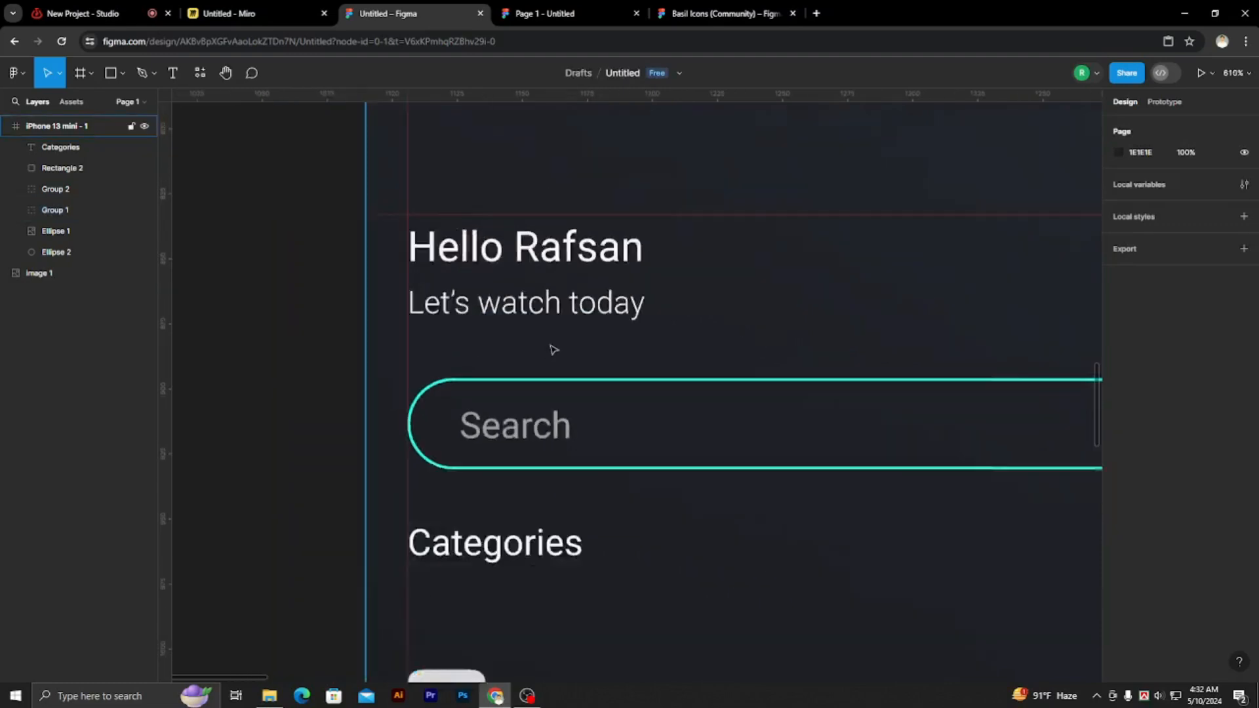
{"action": "scroll", "coordinate": [502, 437], "scroll_direction": "up", "scroll_amount": 3}
{"action": "scroll", "coordinate": [502, 437], "scroll_direction": "up", "scroll_amount": 2}
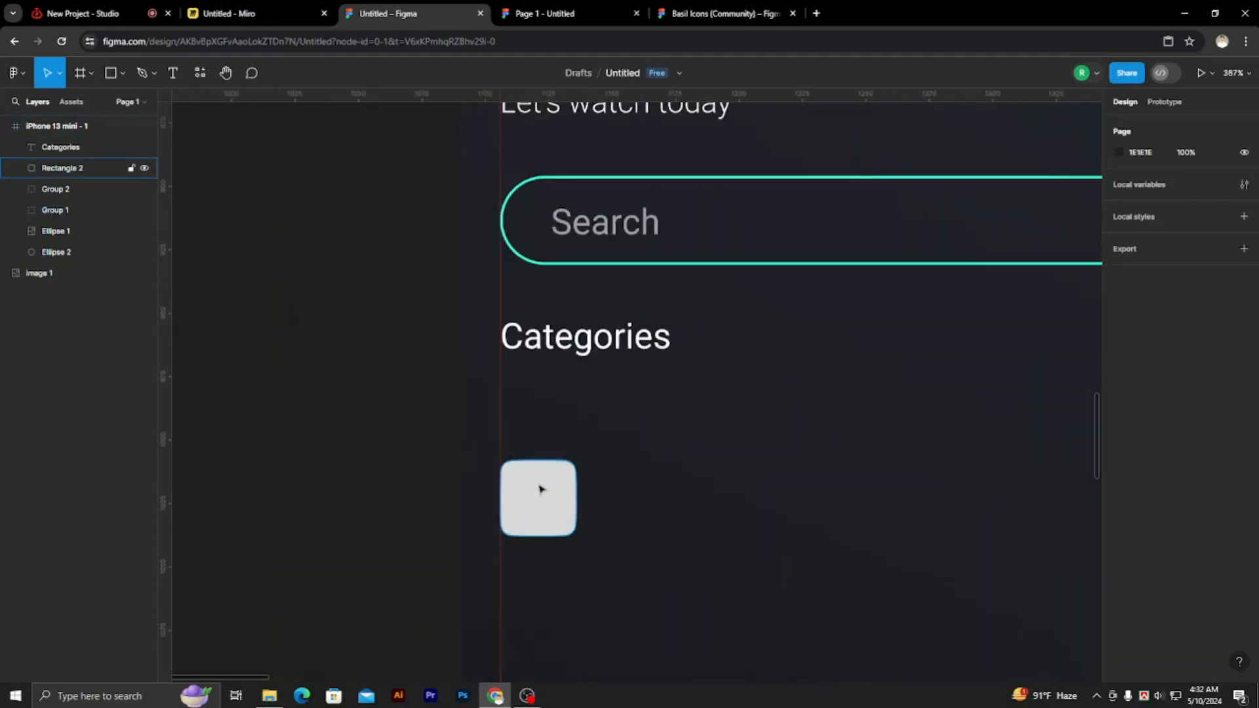
{"action": "left_click", "coordinate": [534, 491]}
{"action": "left_click", "coordinate": [61, 147], "text": "shift"}
{"action": "left_click", "coordinate": [1151, 222]}
{"action": "type", "text": "39"}
{"action": "key", "text": "Return"}
{"action": "key", "text": "Down"}
{"action": "key", "text": "Down"}
{"action": "key", "text": "Down"}
{"action": "key", "text": "Down"}
{"action": "key", "text": "Down"}
{"action": "key", "text": "Down"}
{"action": "key", "text": "Down"}
{"action": "key", "text": "Down"}
{"action": "key", "text": "Down"}
{"action": "key", "text": "Down"}
{"action": "key", "text": "Down"}
{"action": "key", "text": "Down"}
{"action": "key", "text": "Down"}
{"action": "key", "text": "Down"}
{"action": "key", "text": "Down"}
{"action": "key", "text": "Down"}
{"action": "key", "text": "Down"}
{"action": "key", "text": "Down"}
{"action": "key", "text": "Down"}
{"action": "key", "text": "Down"}
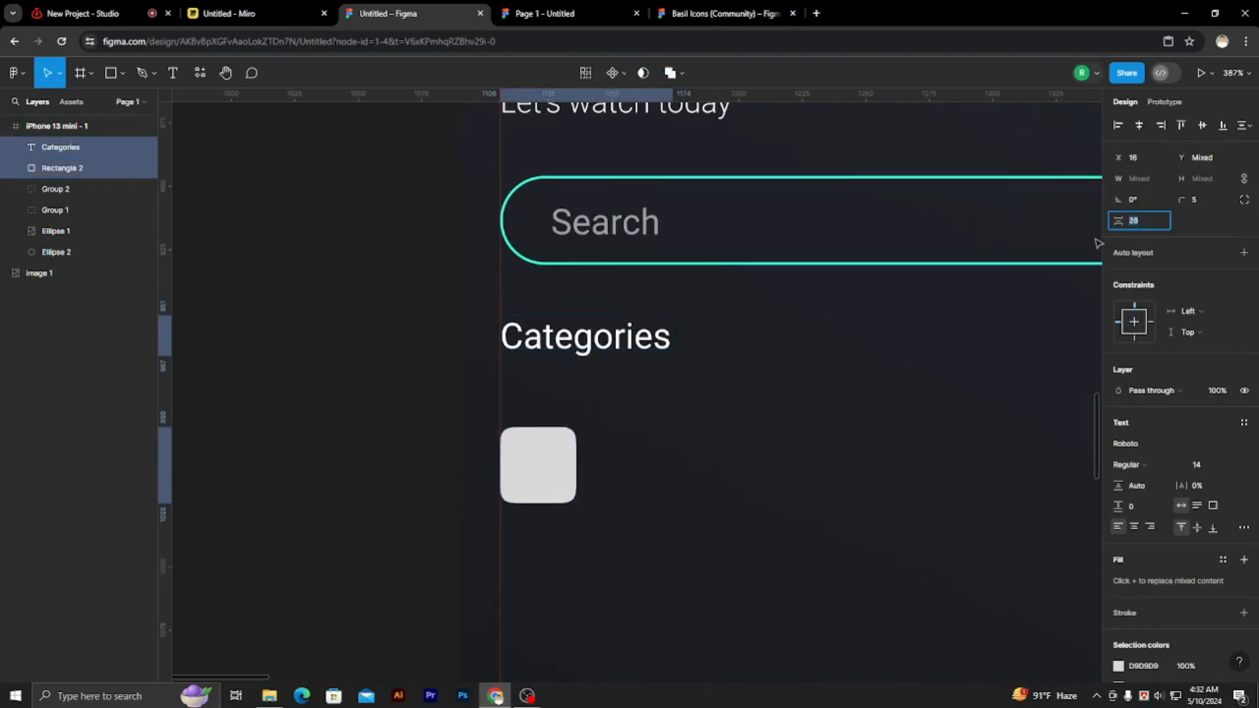
{"action": "key", "text": "Up"}
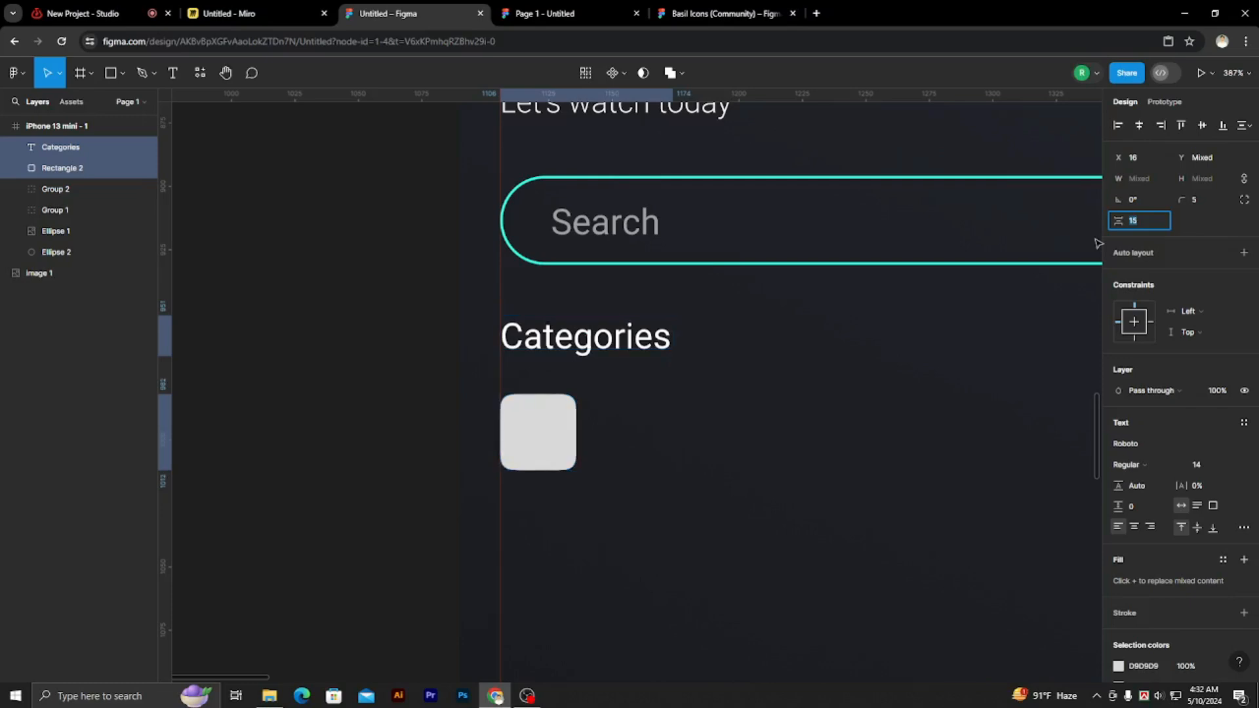
{"action": "key", "text": "Down"}
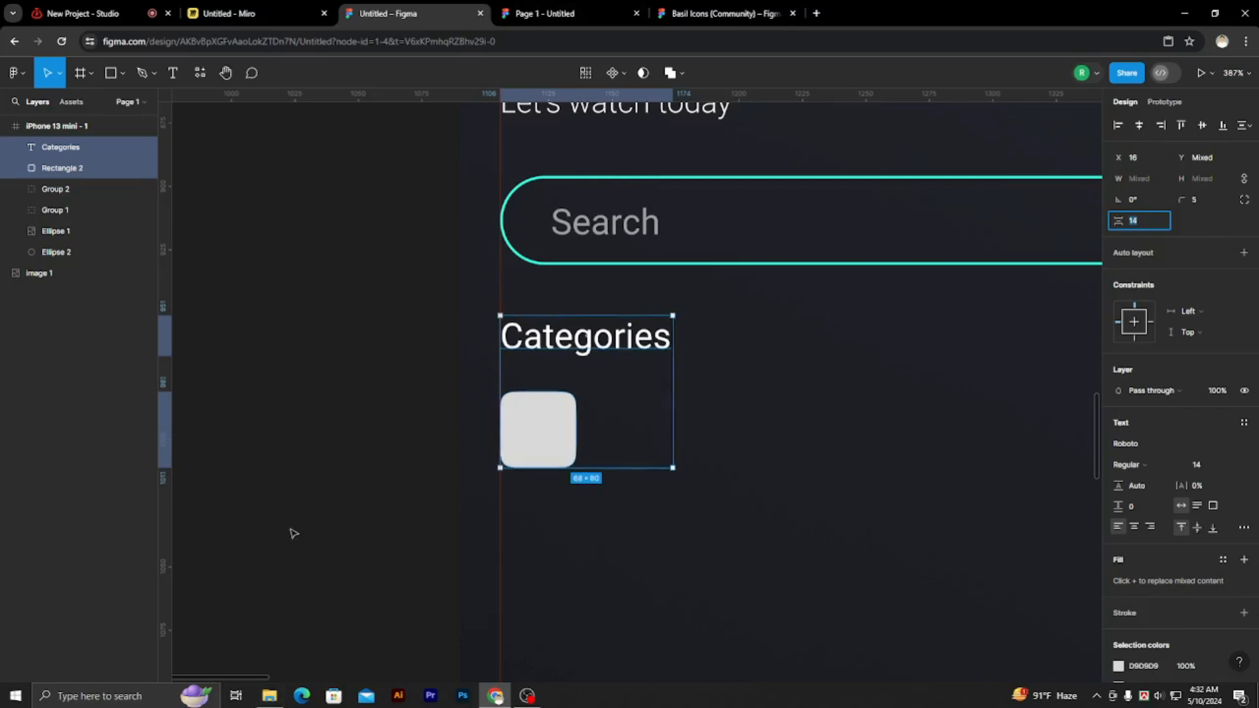
{"action": "left_click", "coordinate": [325, 478]}
- Add the text "All" in the empty area beside the rounded square
{"action": "scroll", "coordinate": [400, 281], "scroll_direction": "down", "scroll_amount": 3}
{"action": "scroll", "coordinate": [529, 211], "scroll_direction": "up", "scroll_amount": 3}
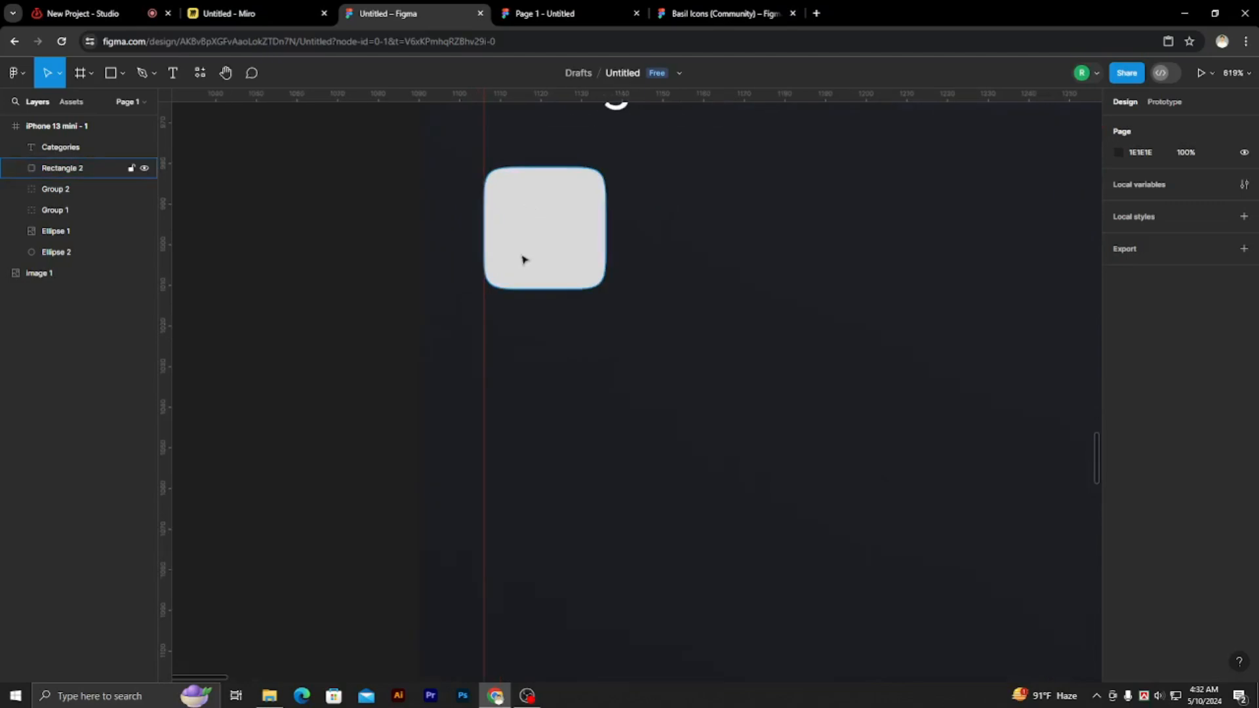
{"action": "scroll", "coordinate": [371, 202], "scroll_direction": "up", "scroll_amount": 1}
{"action": "scroll", "coordinate": [391, 297], "scroll_direction": "up", "scroll_amount": 3}
{"action": "scroll", "coordinate": [475, 339], "scroll_direction": "down", "scroll_amount": 5}
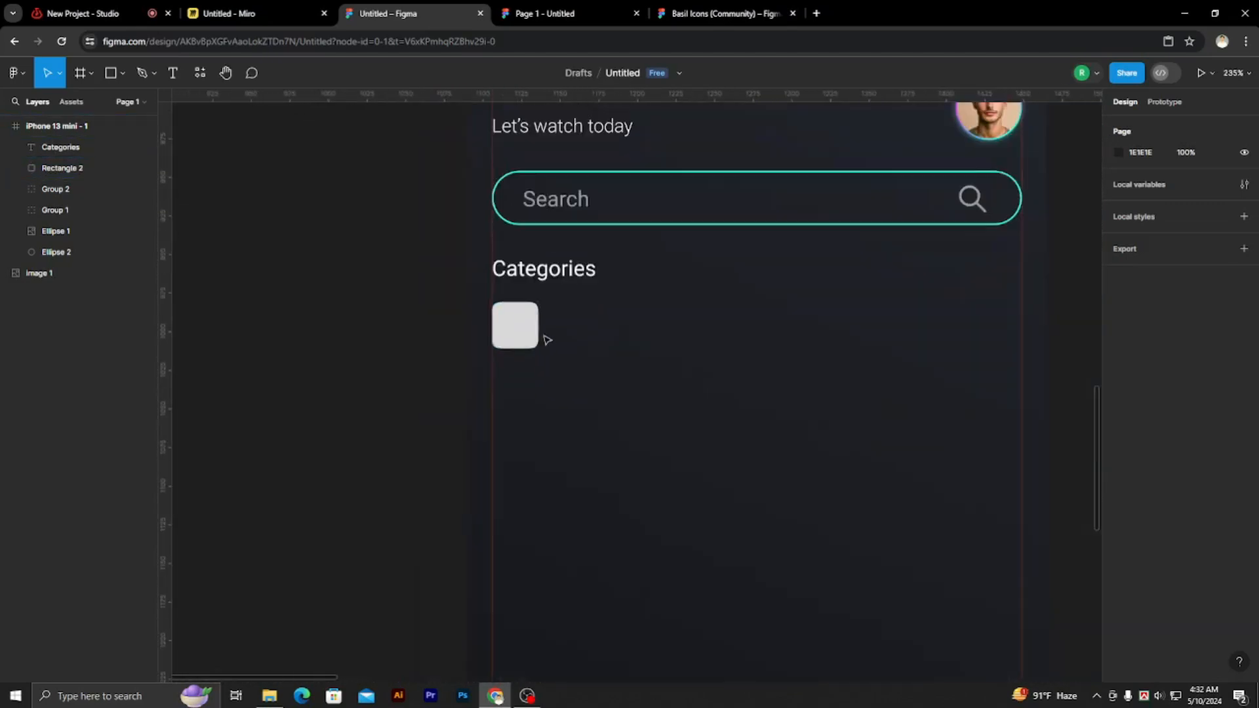
{"action": "left_click", "coordinate": [173, 73]}
{"action": "left_click", "coordinate": [624, 354]}
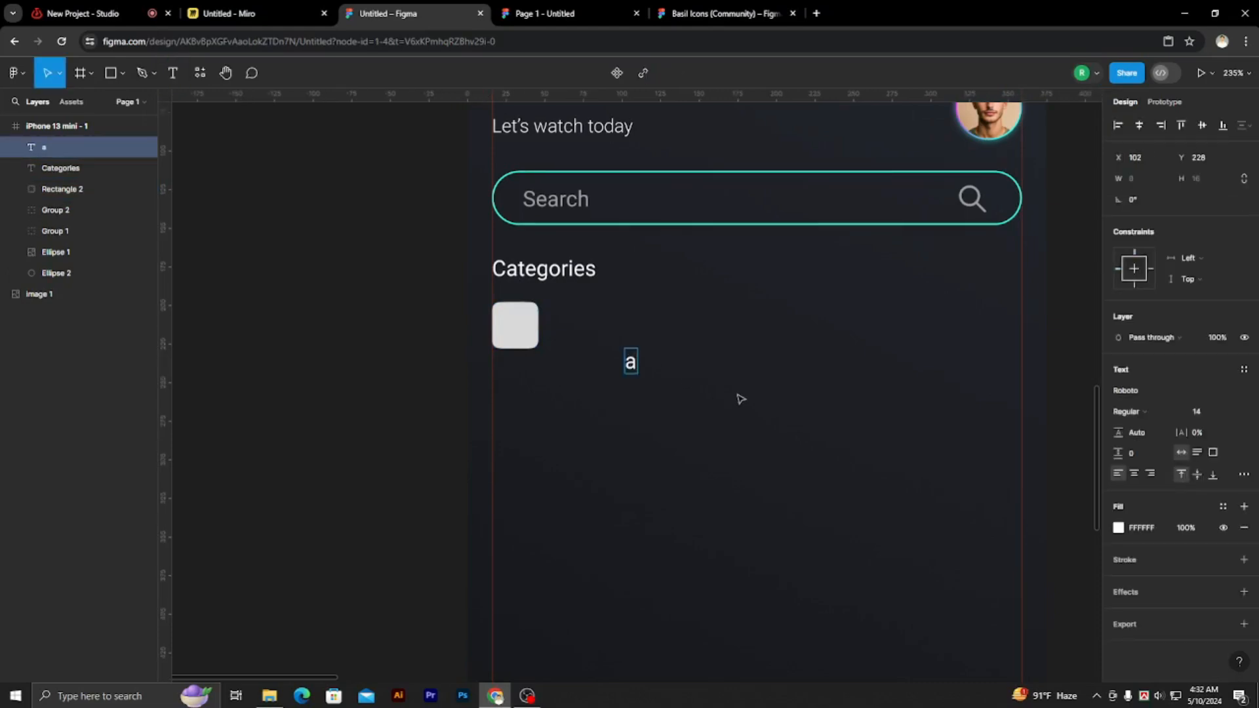
{"action": "type", "text": "All"}
{"action": "key", "text": "Escape"}
- Place the "All" text on the rounded square and centre it there horizontally and vertically
{"action": "scroll", "coordinate": [640, 379], "scroll_direction": "up", "scroll_amount": 3}
{"action": "left_click_drag", "start_coordinate": [641, 355], "coordinate": [441, 296]}
{"action": "left_click", "coordinate": [436, 308], "text": "shift"}
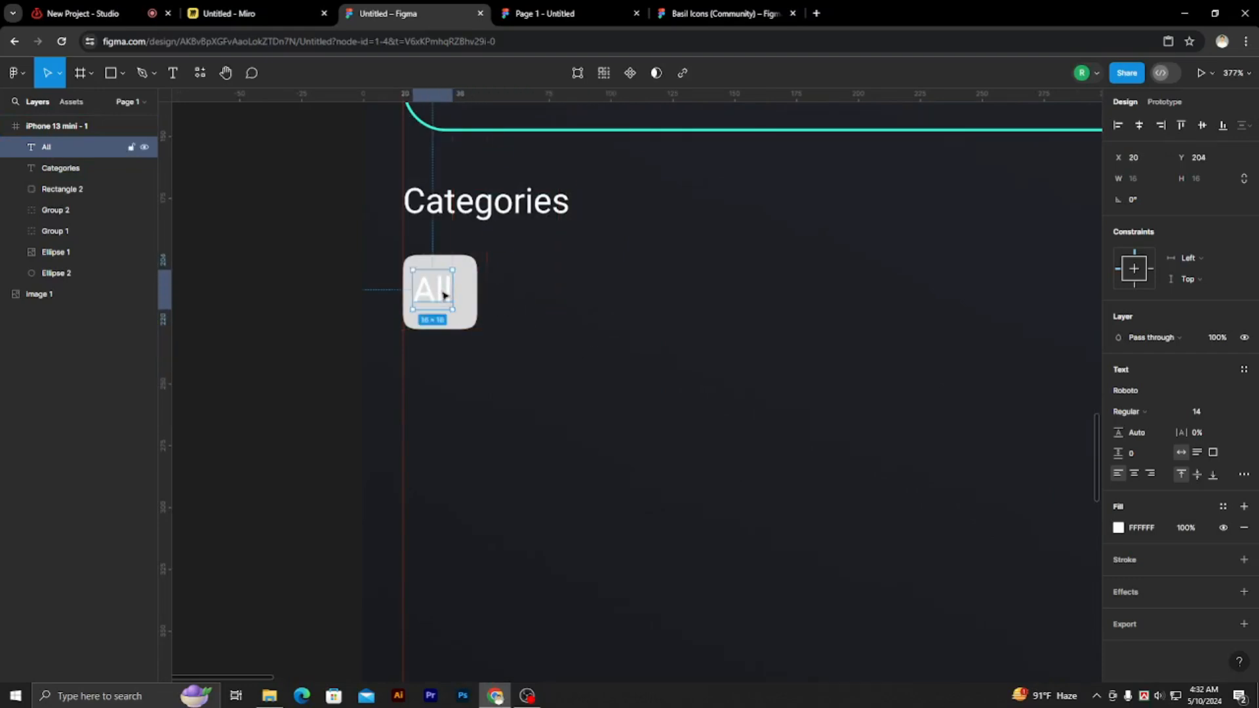
{"action": "scroll", "coordinate": [478, 292], "scroll_direction": "up", "scroll_amount": 2}
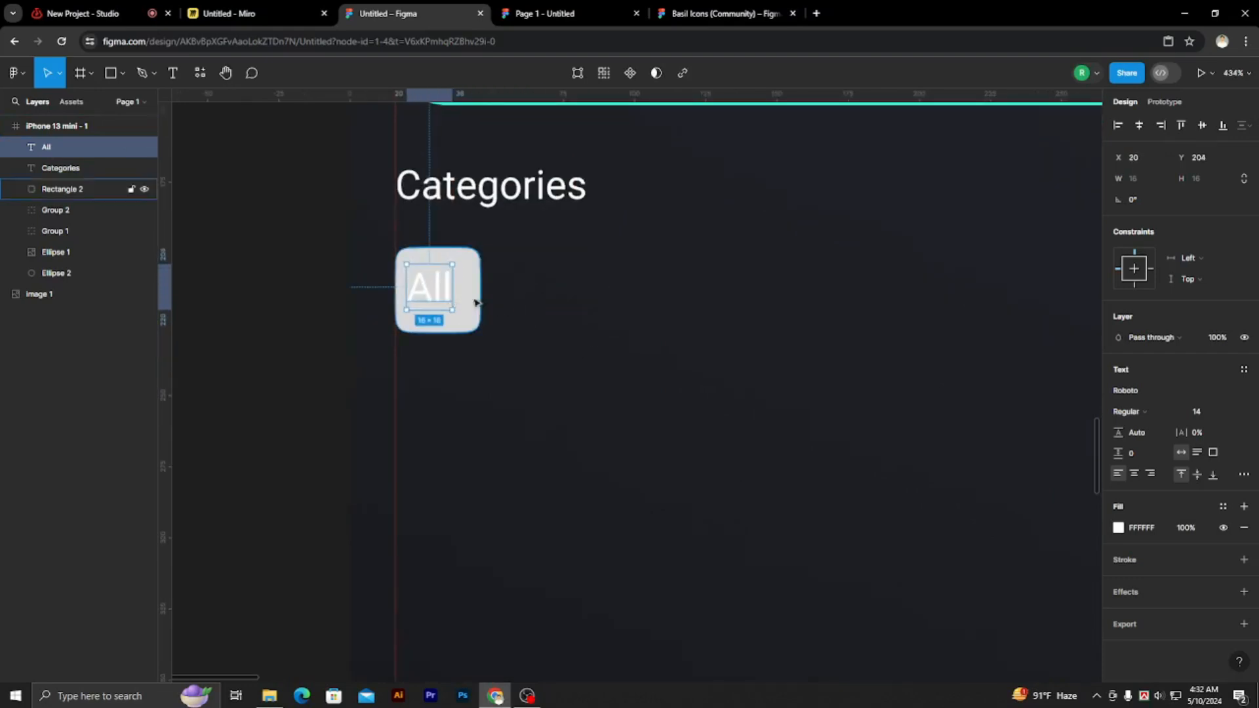
{"action": "left_click", "coordinate": [1138, 125]}
{"action": "left_click", "coordinate": [1202, 126]}
{"action": "left_click", "coordinate": [332, 309]}
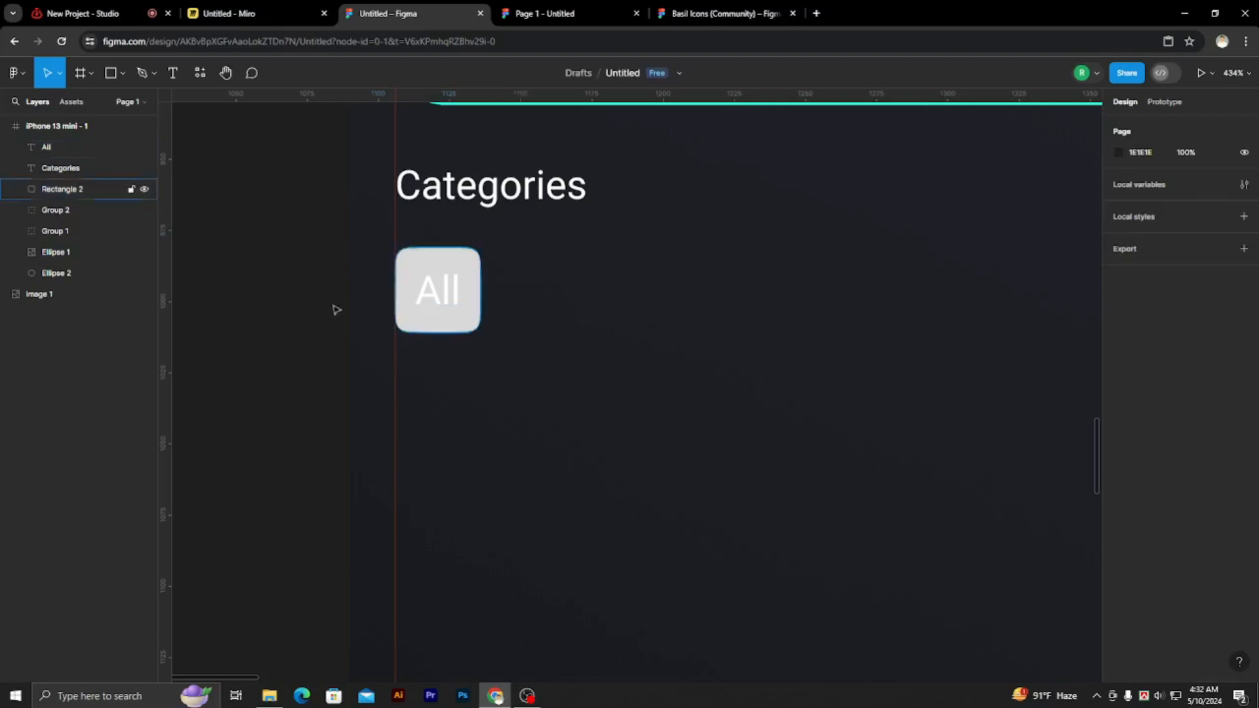
- Set the fill of the rounded square behind "All" to red FF0606
{"action": "scroll", "coordinate": [611, 539], "scroll_direction": "up", "scroll_amount": 1}
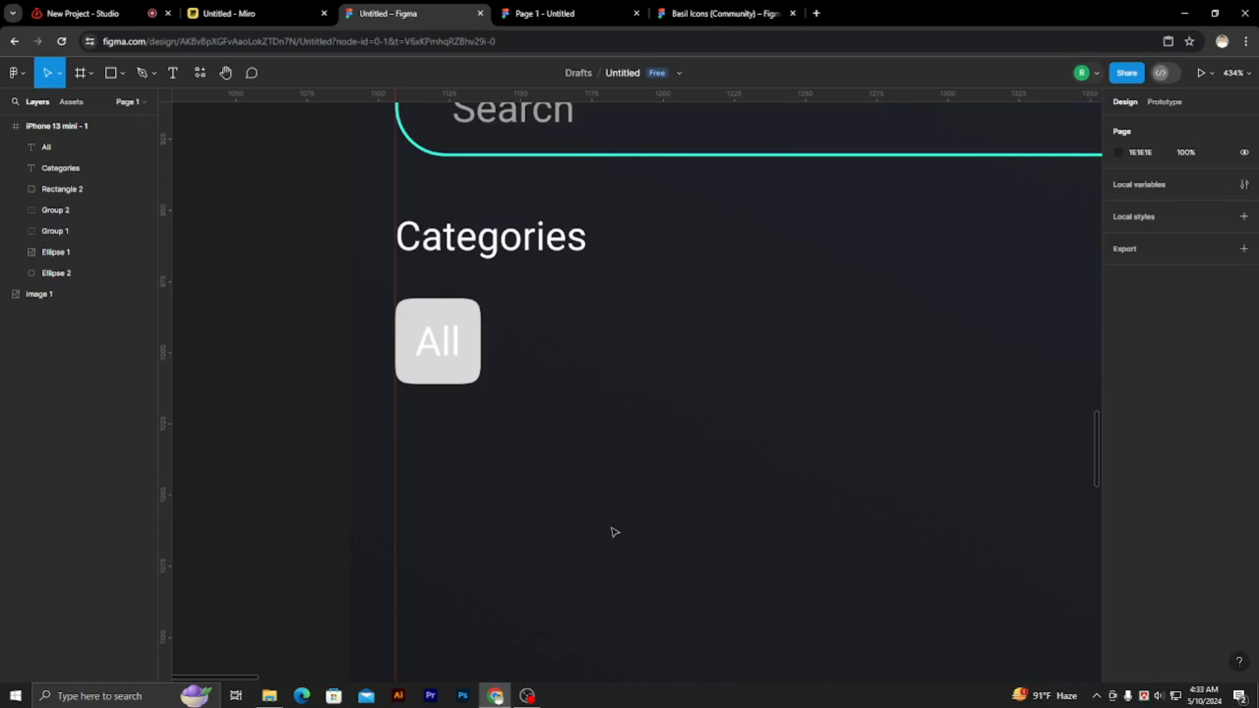
{"action": "left_click", "coordinate": [472, 312]}
{"action": "left_click", "coordinate": [1118, 391]}
{"action": "left_click_drag", "start_coordinate": [1063, 388], "coordinate": [1091, 354]}
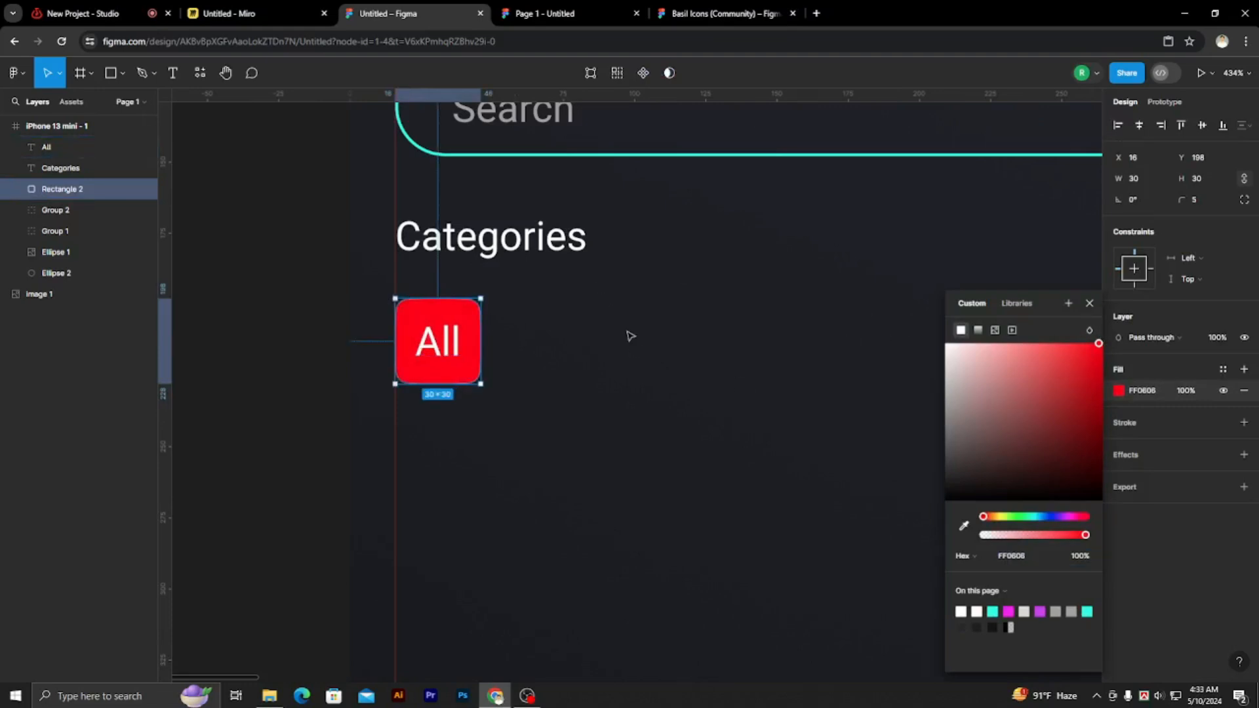
{"action": "scroll", "coordinate": [630, 330], "scroll_direction": "down", "scroll_amount": 10}
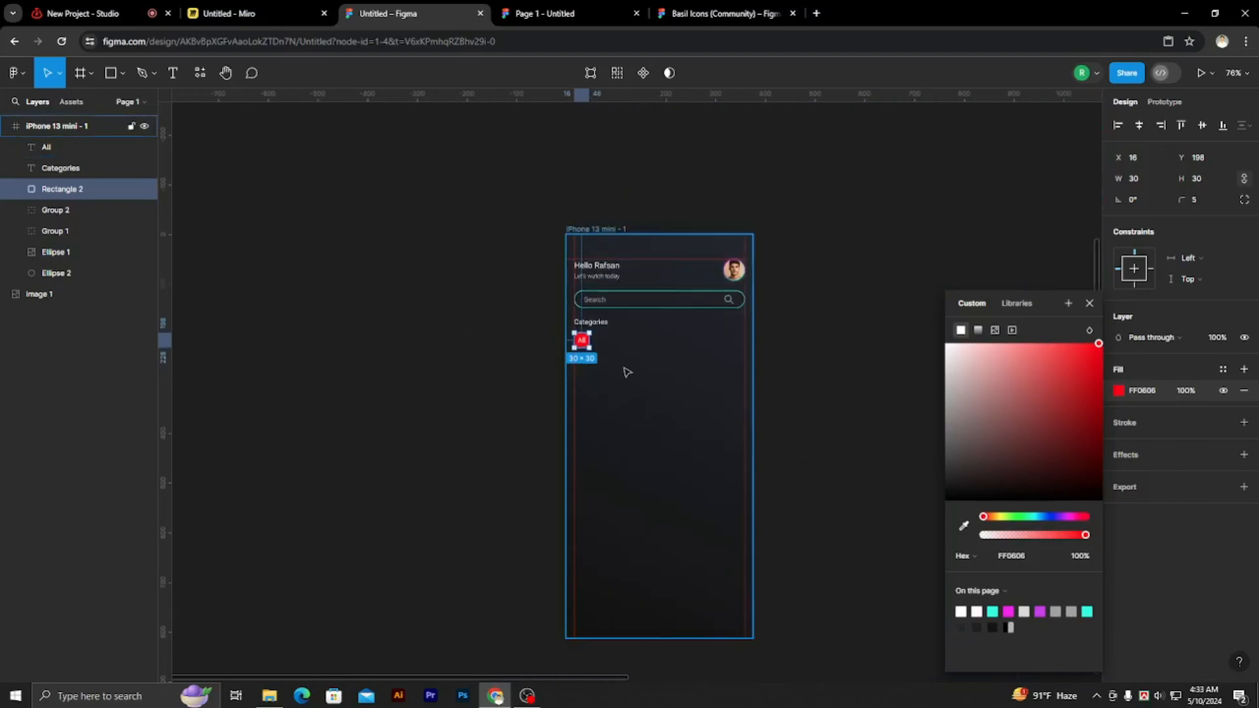
{"action": "scroll", "coordinate": [628, 379], "scroll_direction": "up", "scroll_amount": 10}
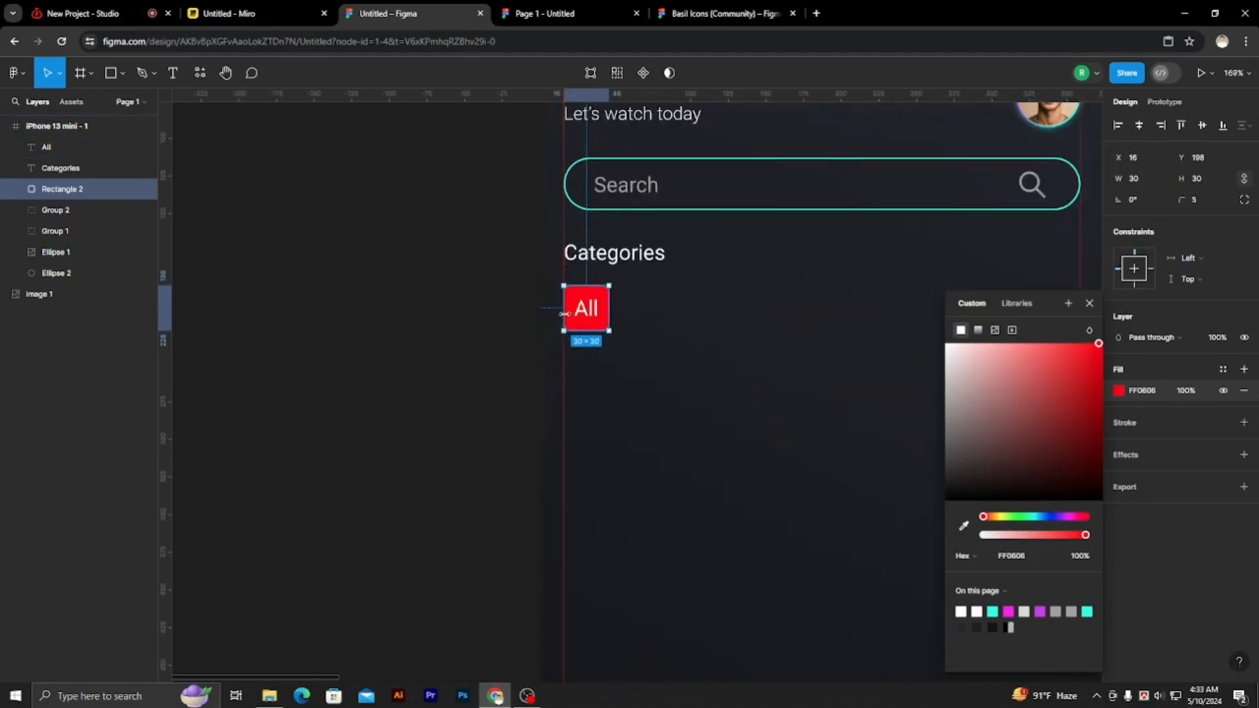
- Replace the square's red fill with turquoise 23E3CE, sampled from the search bar's outline with the eyedropper
{"action": "scroll", "coordinate": [793, 360], "scroll_direction": "up", "scroll_amount": 4}
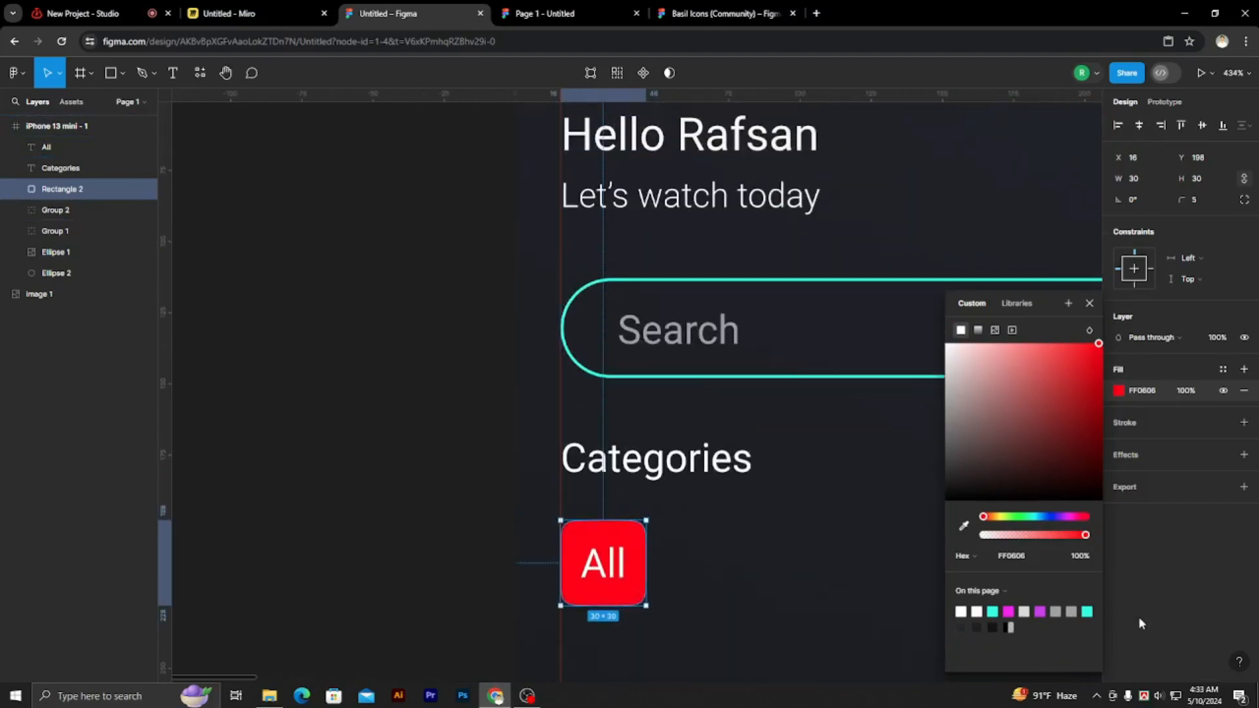
{"action": "left_click", "coordinate": [962, 522]}
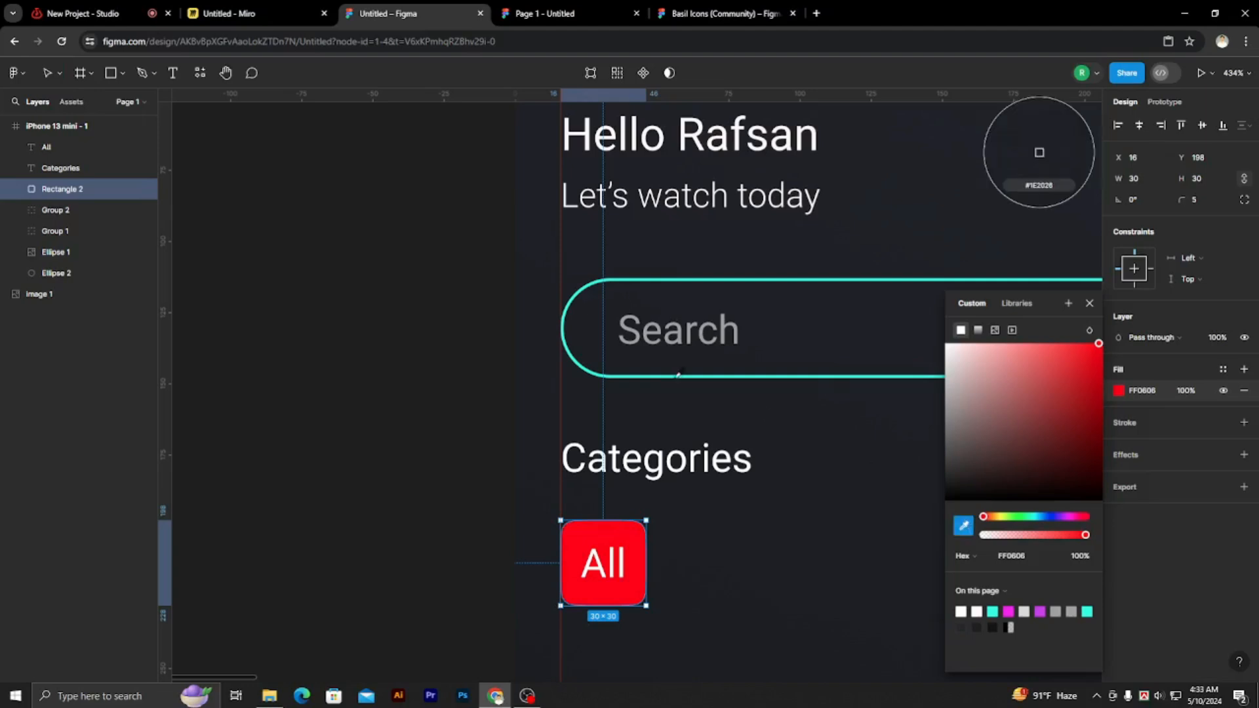
{"action": "left_click", "coordinate": [634, 276]}
{"action": "left_click", "coordinate": [450, 287]}
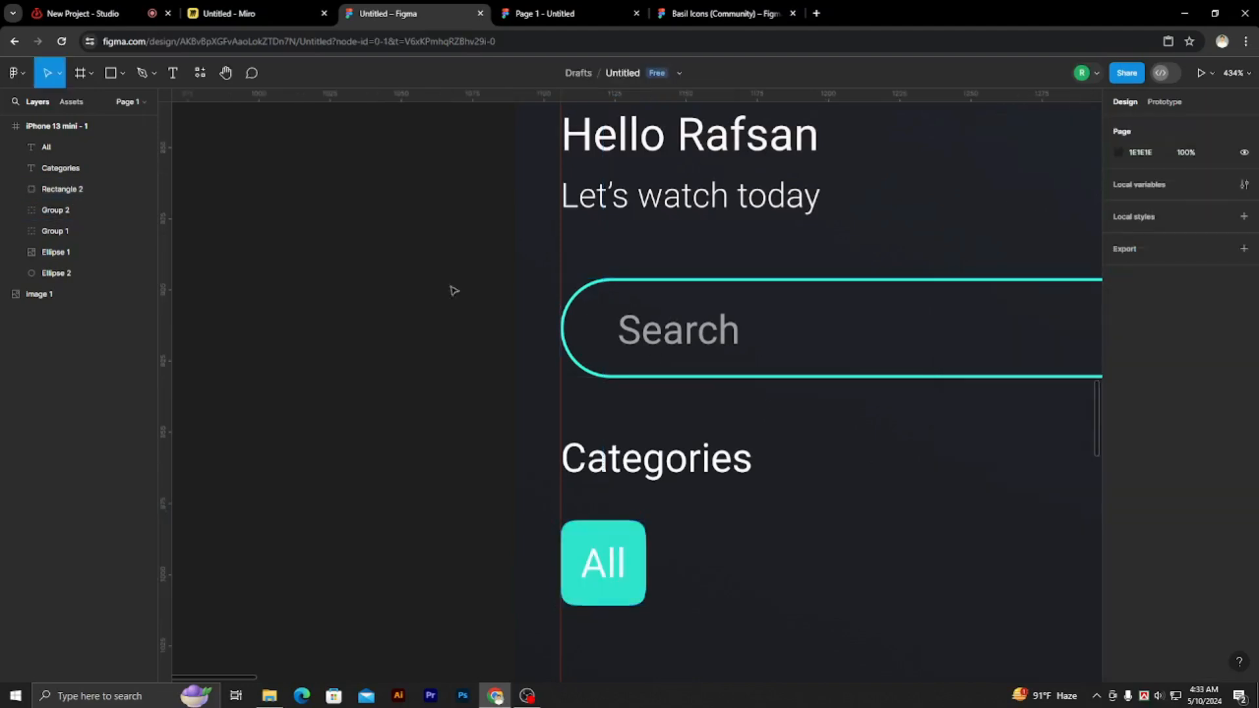
{"action": "scroll", "coordinate": [549, 423], "scroll_direction": "down", "scroll_amount": 3}
{"action": "scroll", "coordinate": [523, 463], "scroll_direction": "down", "scroll_amount": 4}
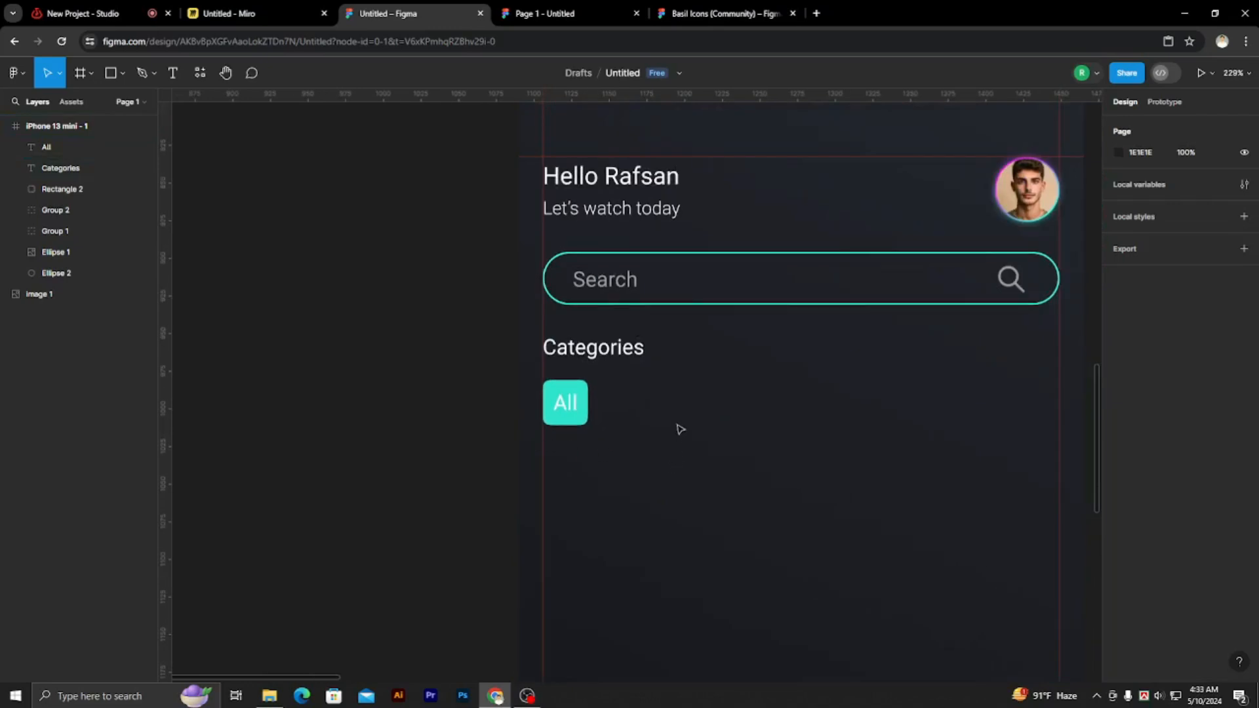
- Brighten the "All" square's fill to 00F9DD, and replace it with 24FFE5 sampled from the search bar's outline
{"action": "scroll", "coordinate": [536, 434], "scroll_direction": "down", "scroll_amount": 3}
{"action": "scroll", "coordinate": [550, 400], "scroll_direction": "up", "scroll_amount": 5}
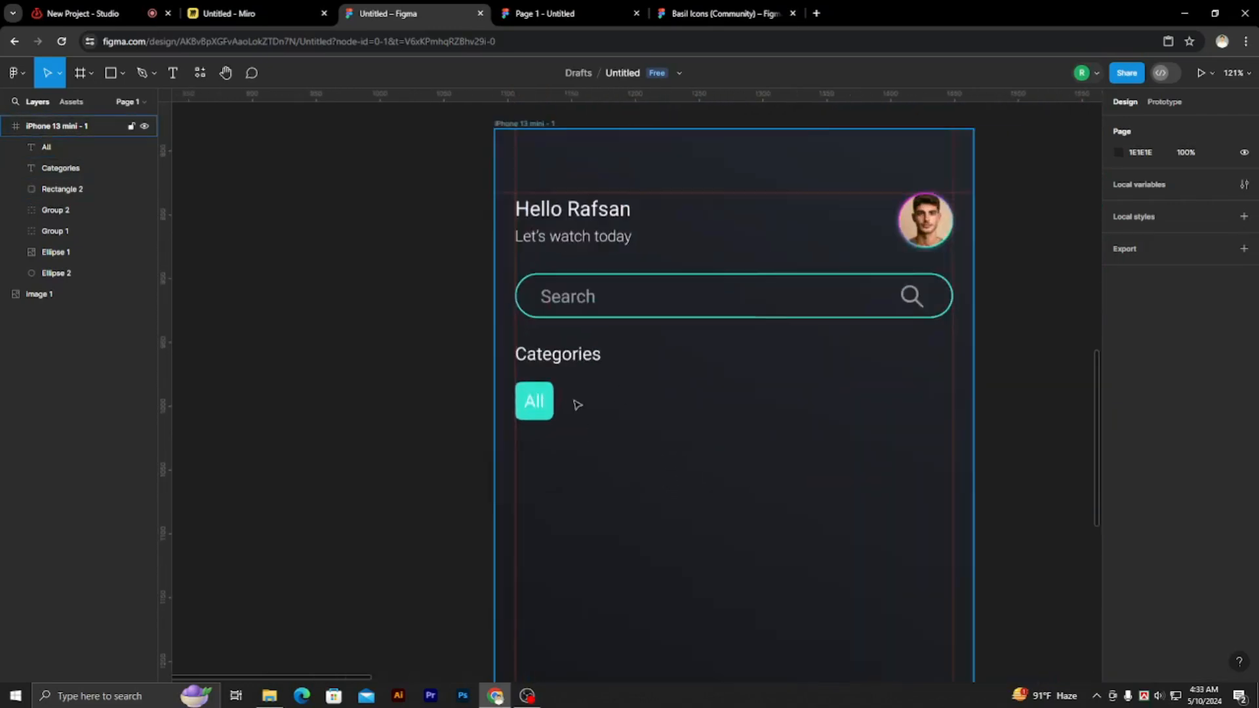
{"action": "left_click", "coordinate": [525, 413]}
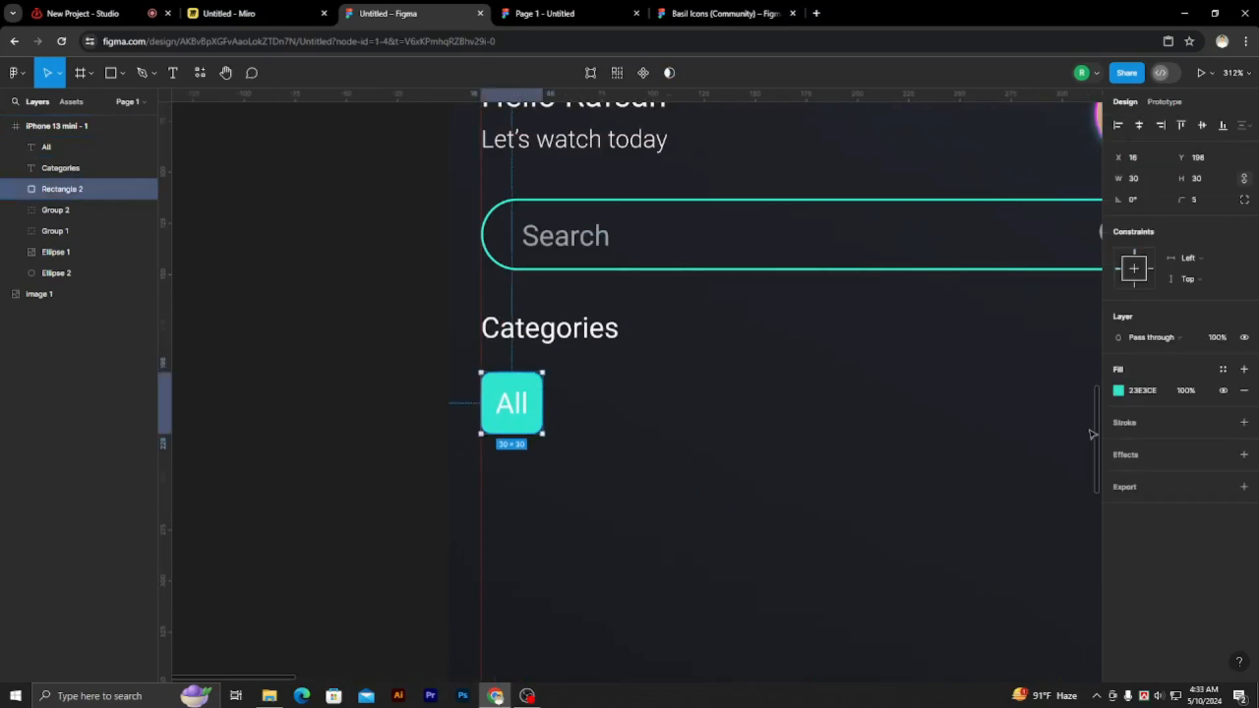
{"action": "left_click", "coordinate": [1119, 391]}
{"action": "left_click_drag", "start_coordinate": [1076, 365], "coordinate": [1105, 347]}
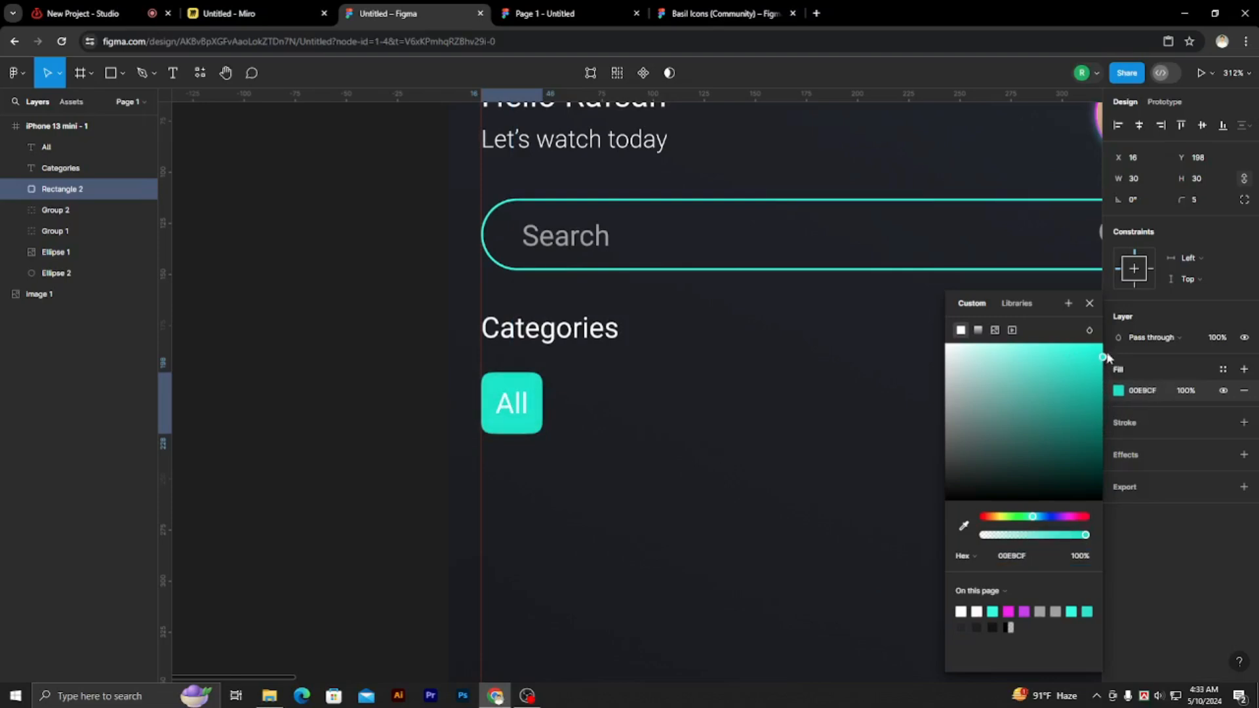
{"action": "left_click", "coordinate": [965, 524]}
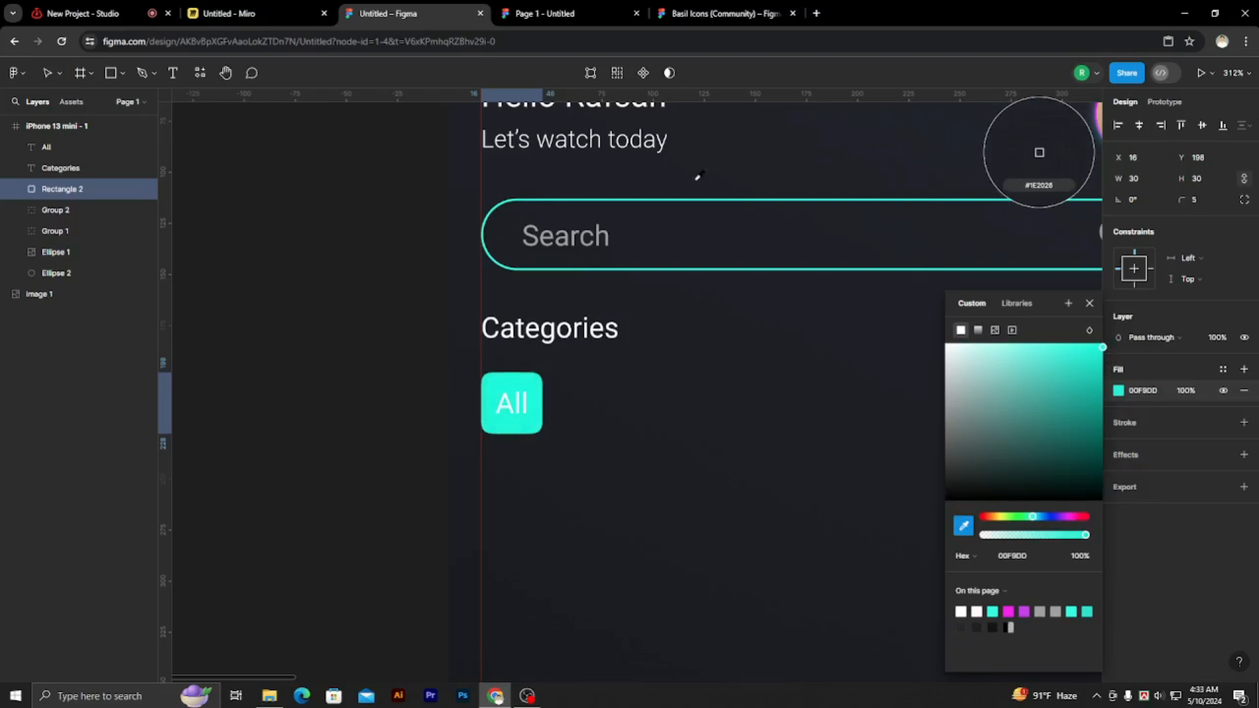
{"action": "left_click", "coordinate": [628, 199]}
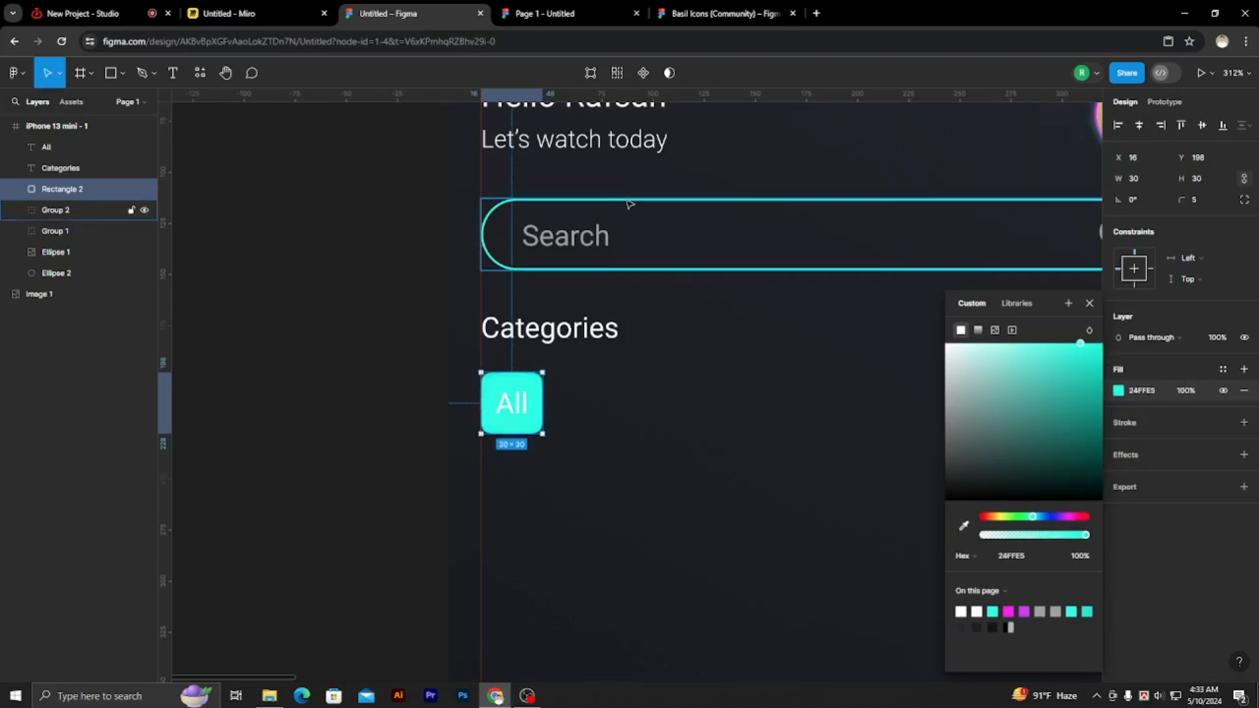
{"action": "left_click", "coordinate": [354, 256]}
{"action": "scroll", "coordinate": [655, 406], "scroll_direction": "down", "scroll_amount": 2}
{"action": "scroll", "coordinate": [590, 354], "scroll_direction": "up", "scroll_amount": 2}
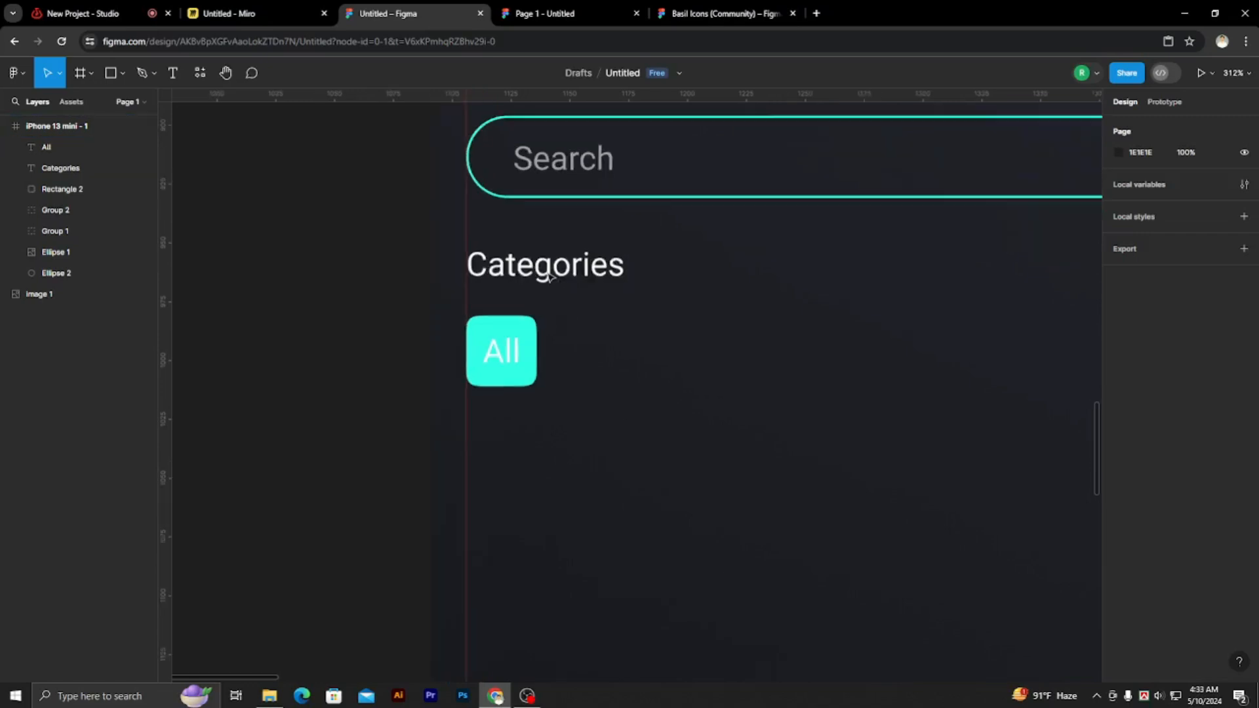
- Recolour the "All" text with the dark frame background colour, sampled with the eyedropper
{"action": "scroll", "coordinate": [511, 322], "scroll_direction": "up", "scroll_amount": 5, "text": "ctrl"}
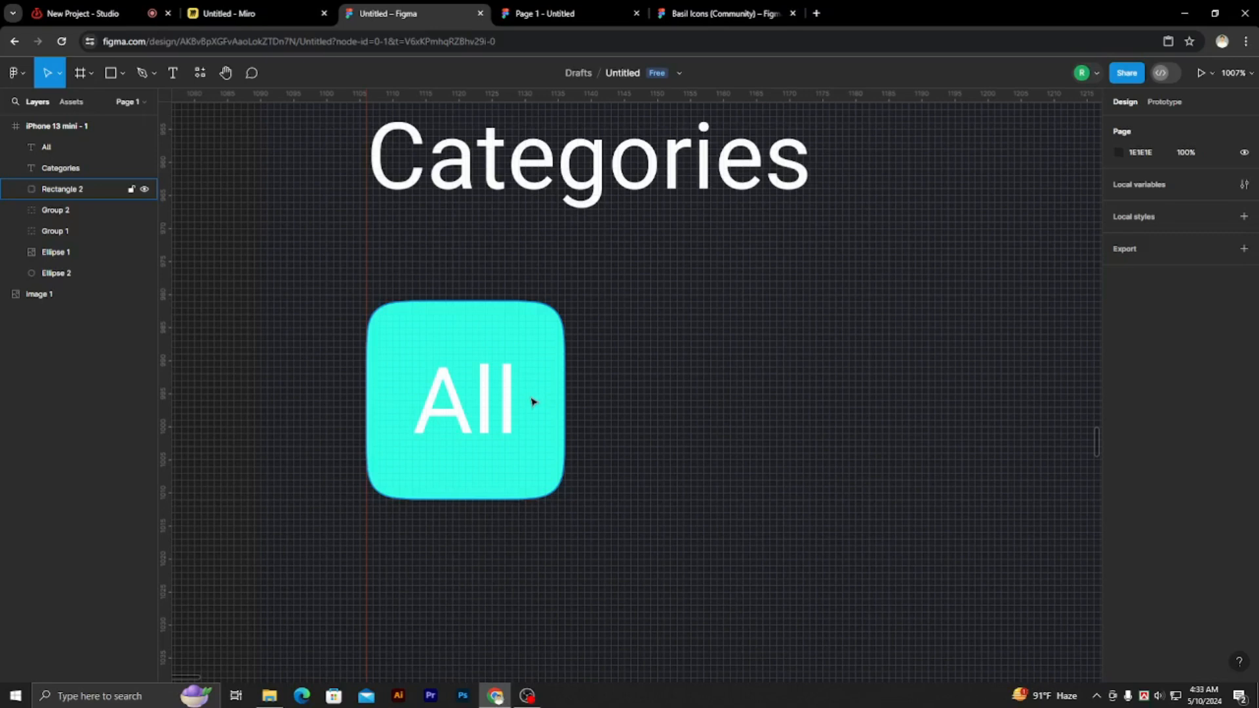
{"action": "scroll", "coordinate": [536, 402], "scroll_direction": "down", "scroll_amount": 4, "text": "ctrl"}
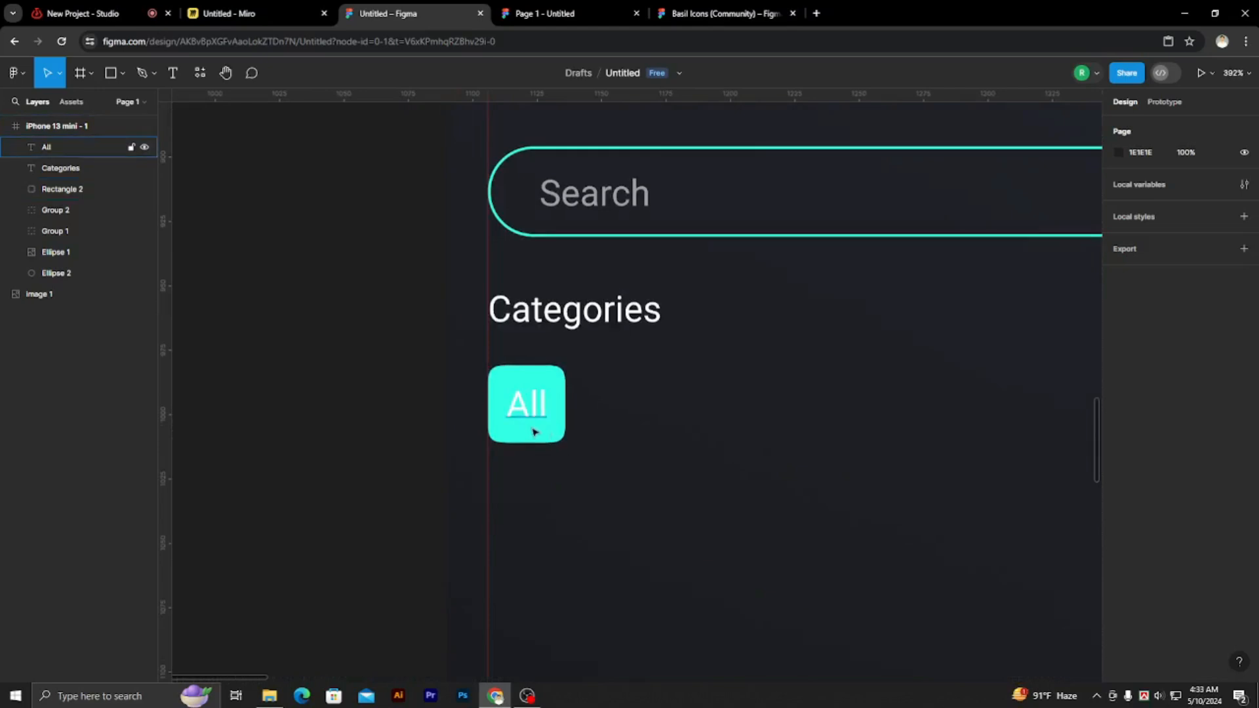
{"action": "left_click", "coordinate": [532, 411]}
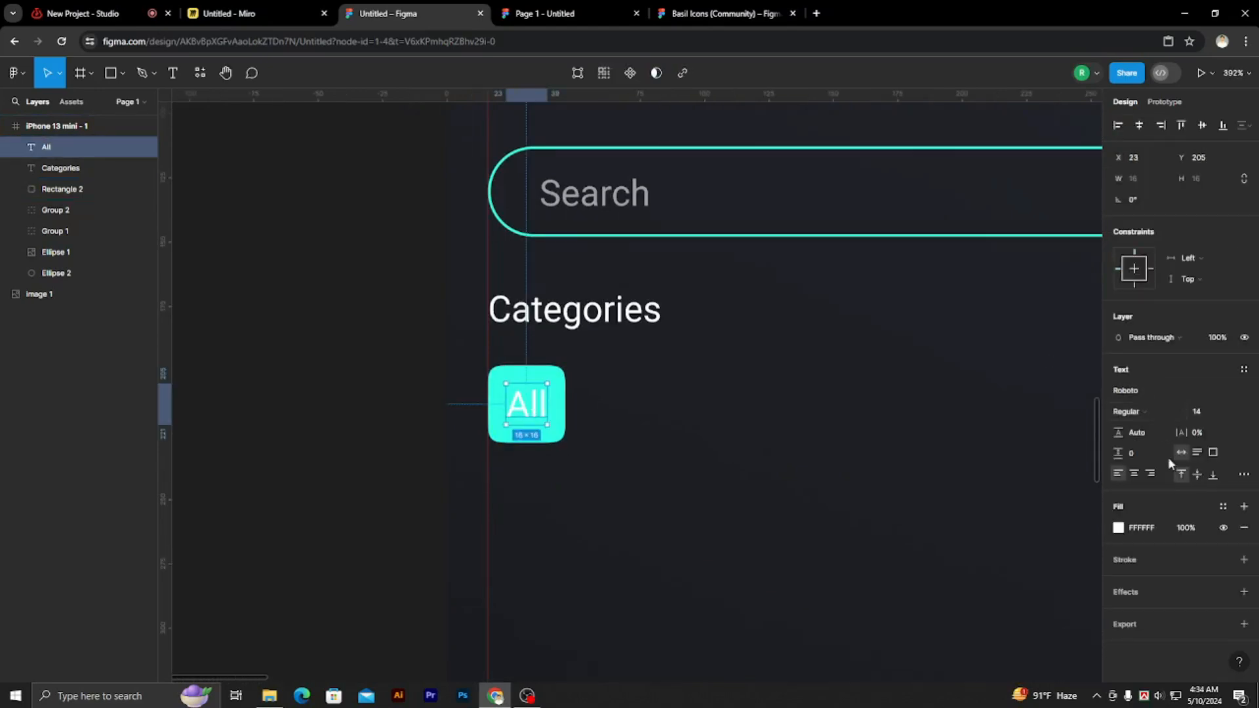
{"action": "left_click", "coordinate": [1118, 529]}
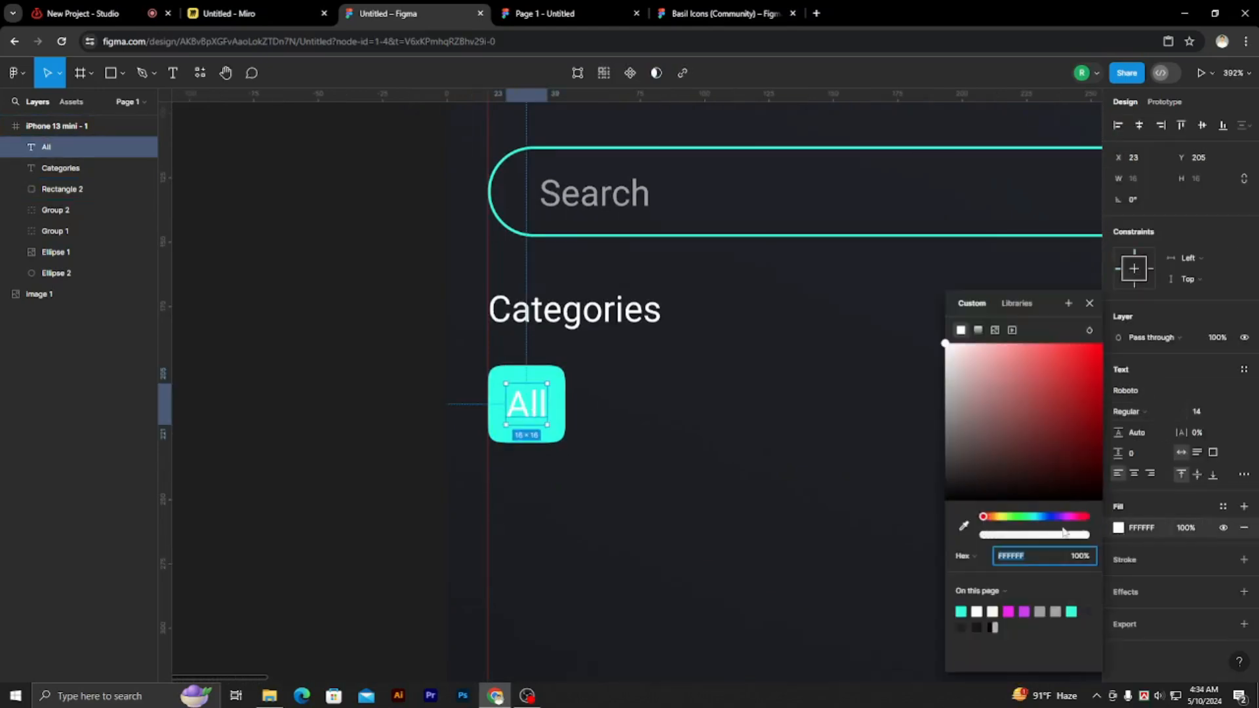
{"action": "left_click", "coordinate": [964, 527]}
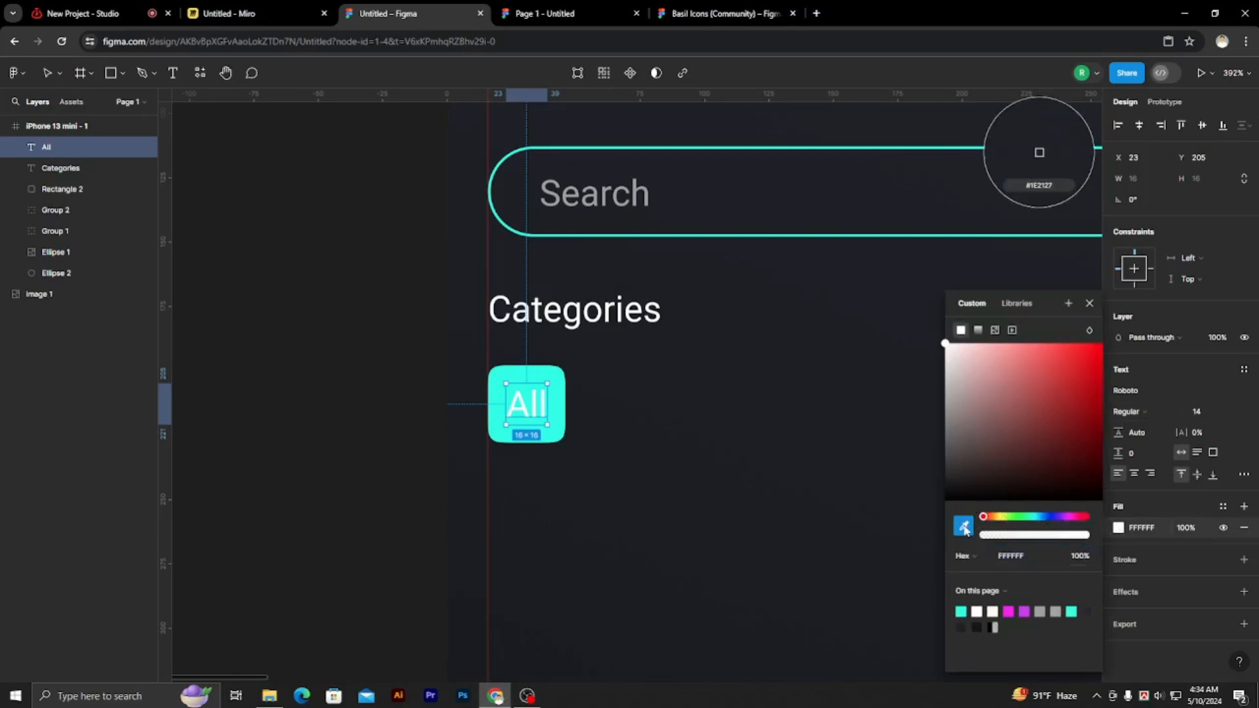
{"action": "left_click", "coordinate": [802, 190]}
{"action": "left_click", "coordinate": [288, 215]}
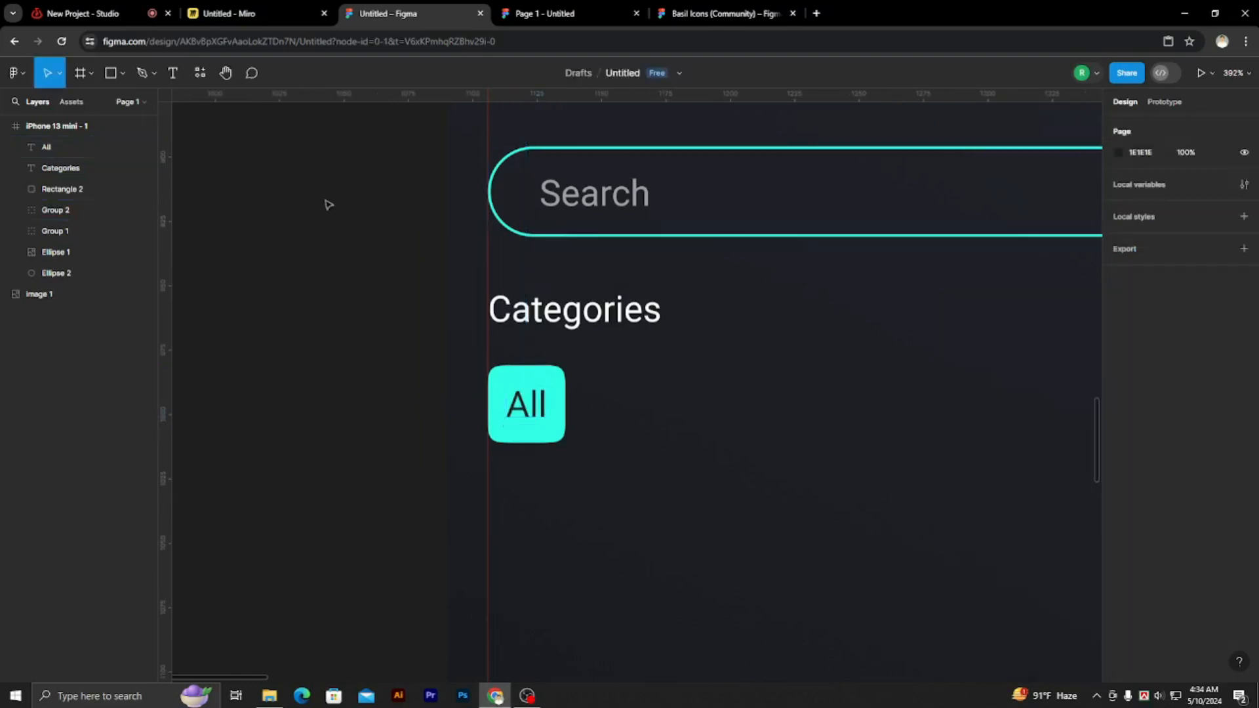
{"action": "scroll", "coordinate": [377, 444], "scroll_direction": "down", "scroll_amount": 2}
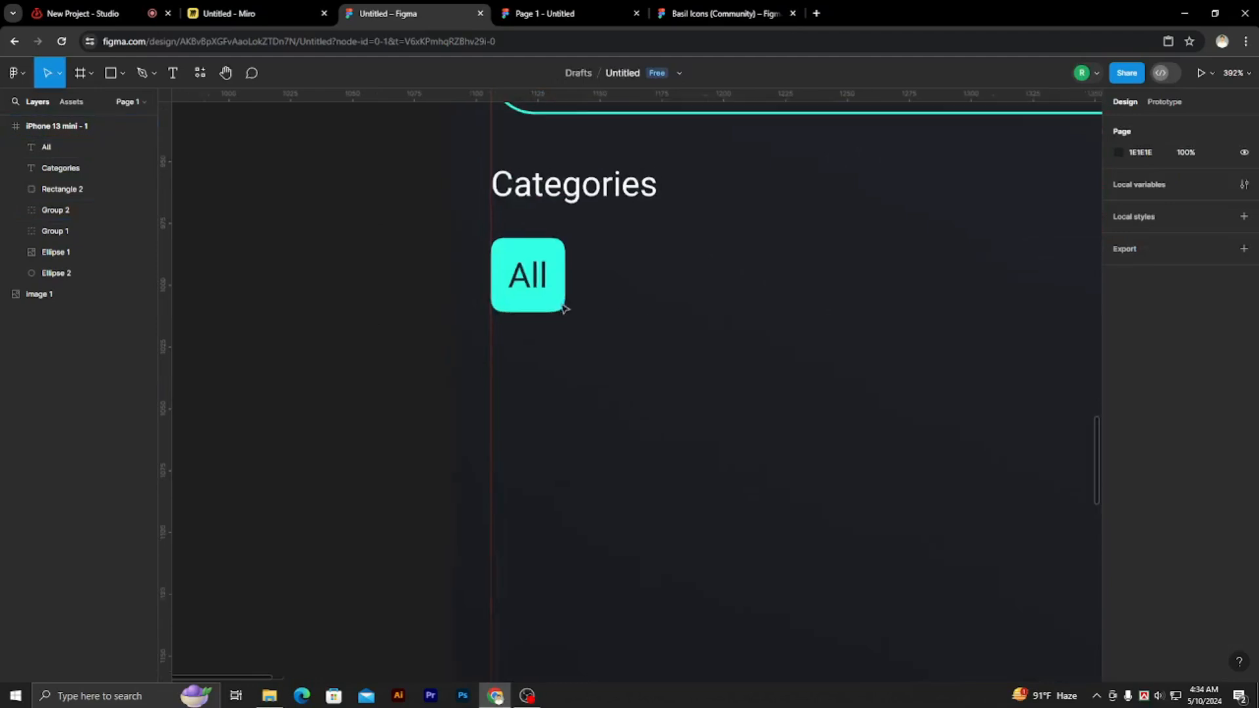
- Check the screen with the "All" category button in the prototype preview and return to the design file
{"action": "scroll", "coordinate": [554, 318], "scroll_direction": "down", "scroll_amount": 5}
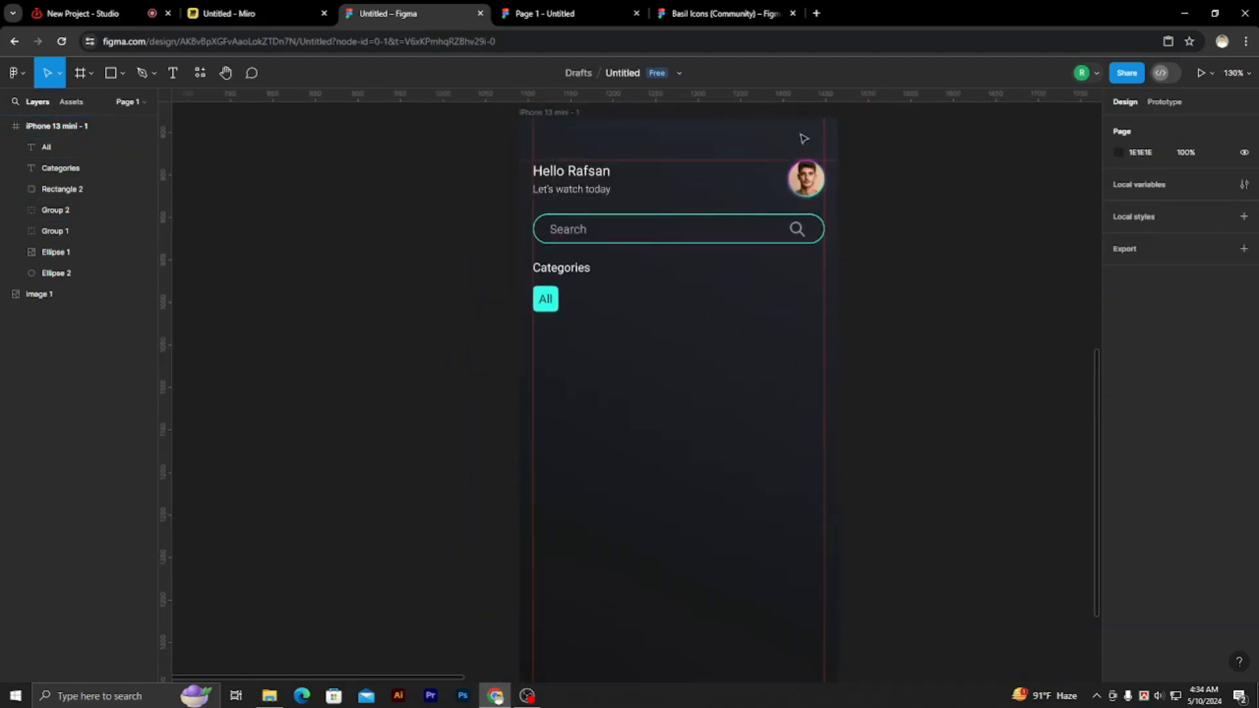
{"action": "left_click", "coordinate": [574, 12]}
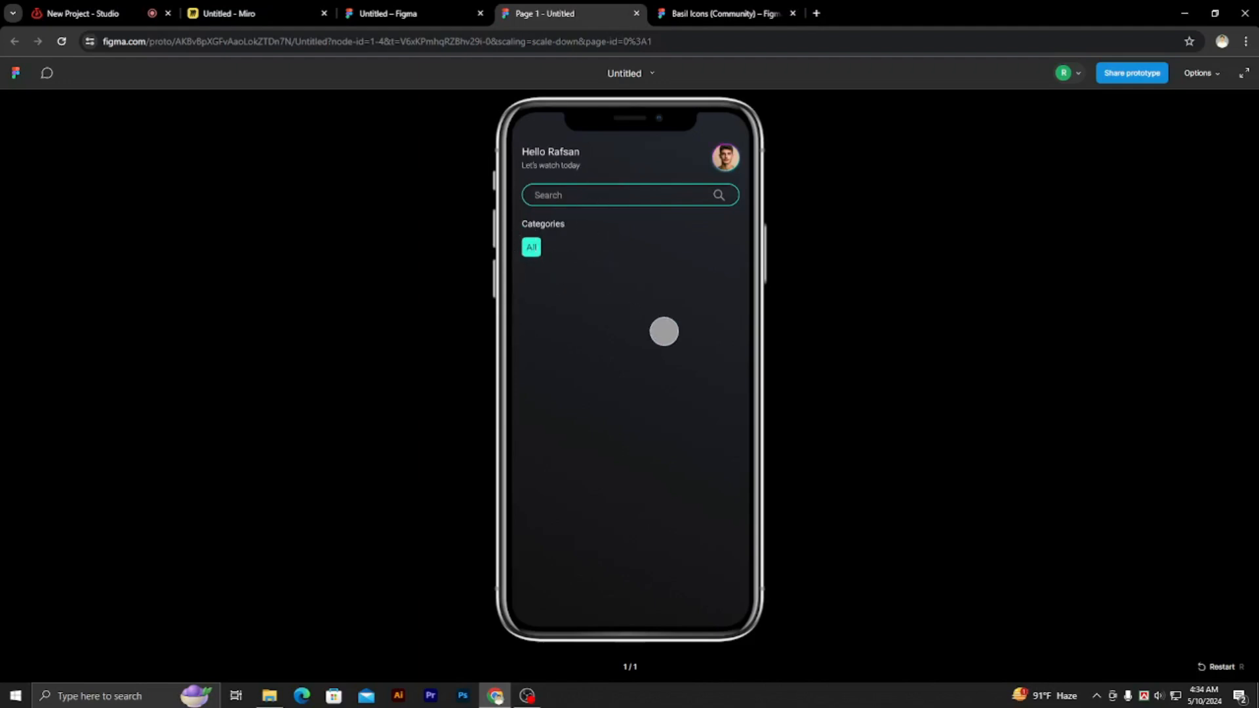
{"action": "left_click", "coordinate": [381, 5]}
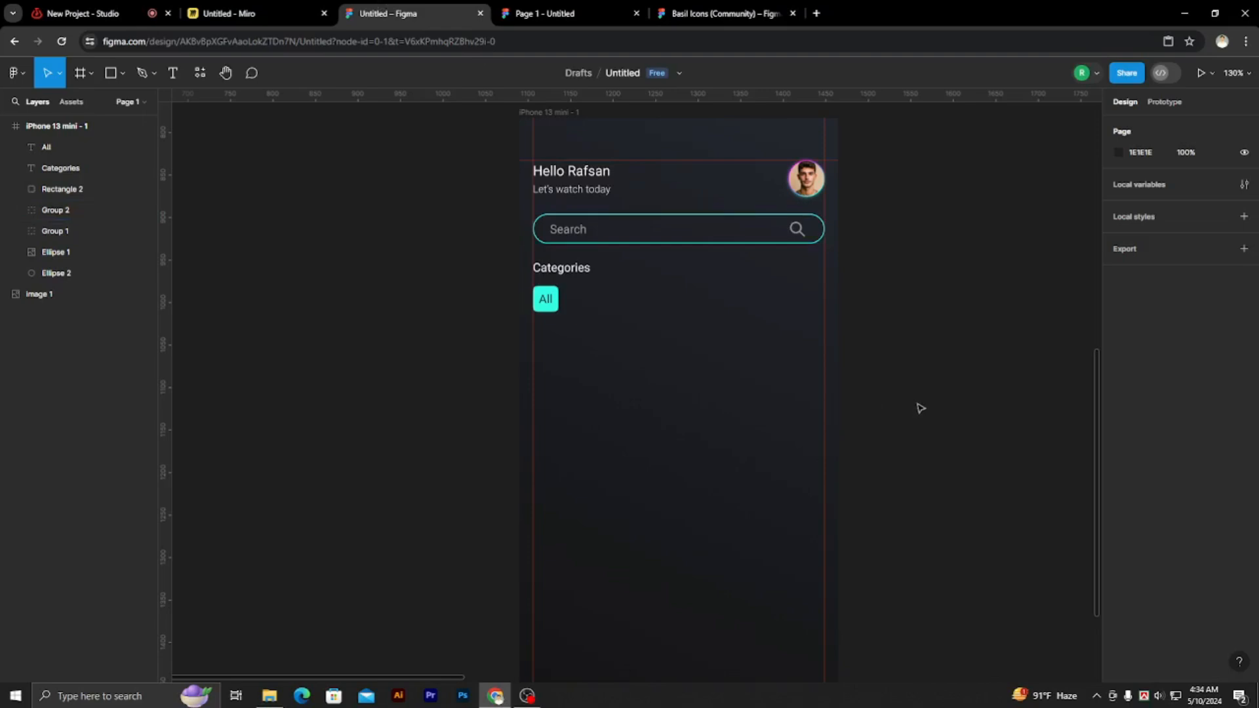
{"action": "scroll", "coordinate": [683, 314], "scroll_direction": "up", "scroll_amount": 5}
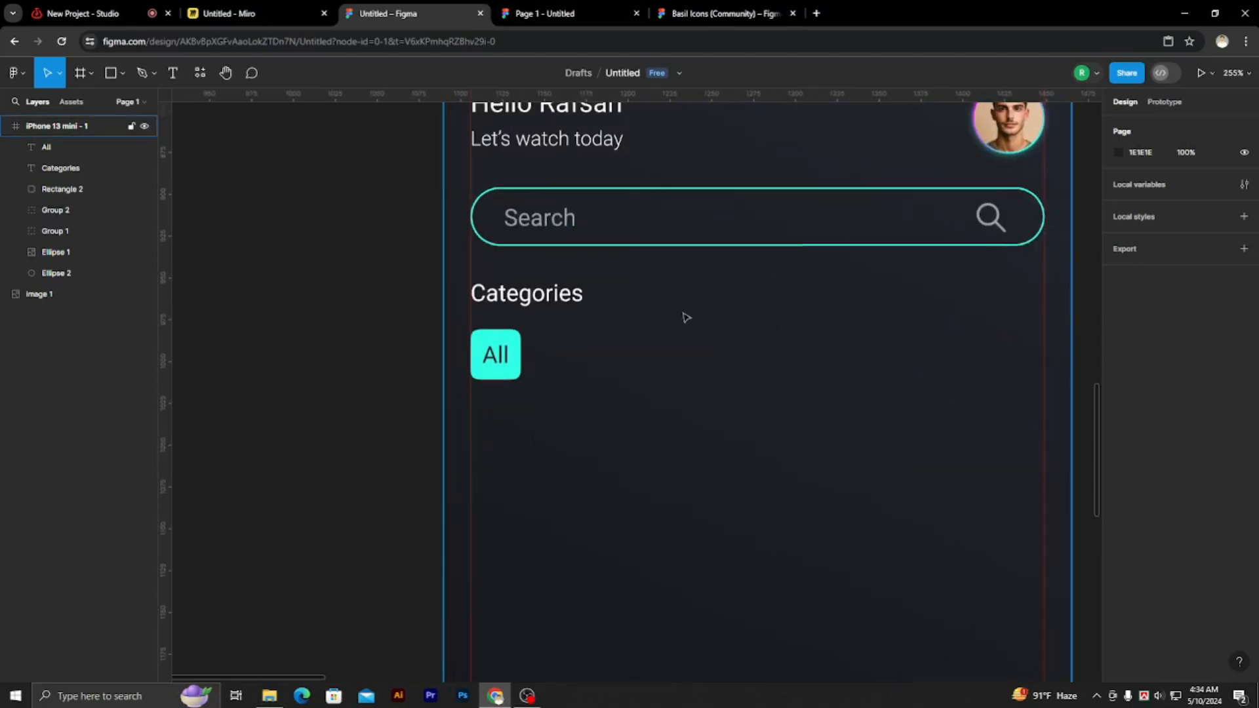
{"action": "scroll", "coordinate": [610, 446], "scroll_direction": "up", "scroll_amount": 3}
{"action": "left_click", "coordinate": [516, 352]}
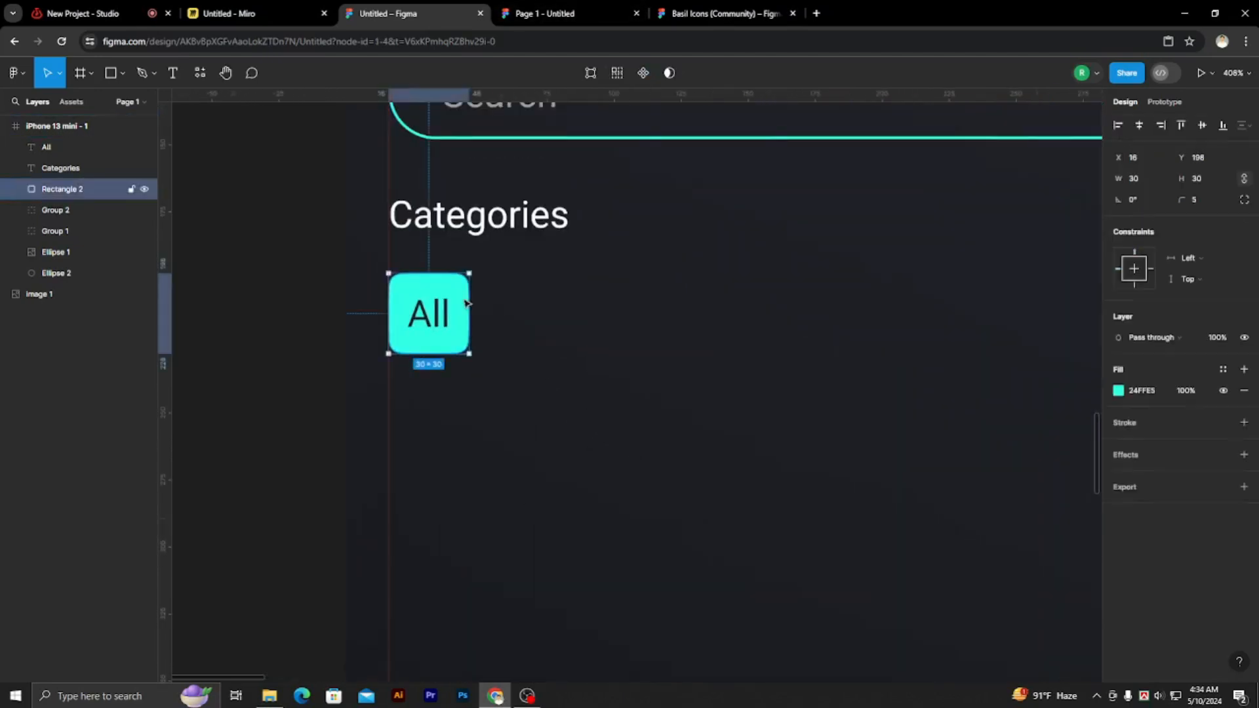
{"action": "scroll", "coordinate": [568, 397], "scroll_direction": "down", "scroll_amount": 2}
{"action": "scroll", "coordinate": [567, 397], "scroll_direction": "down", "scroll_amount": 3}
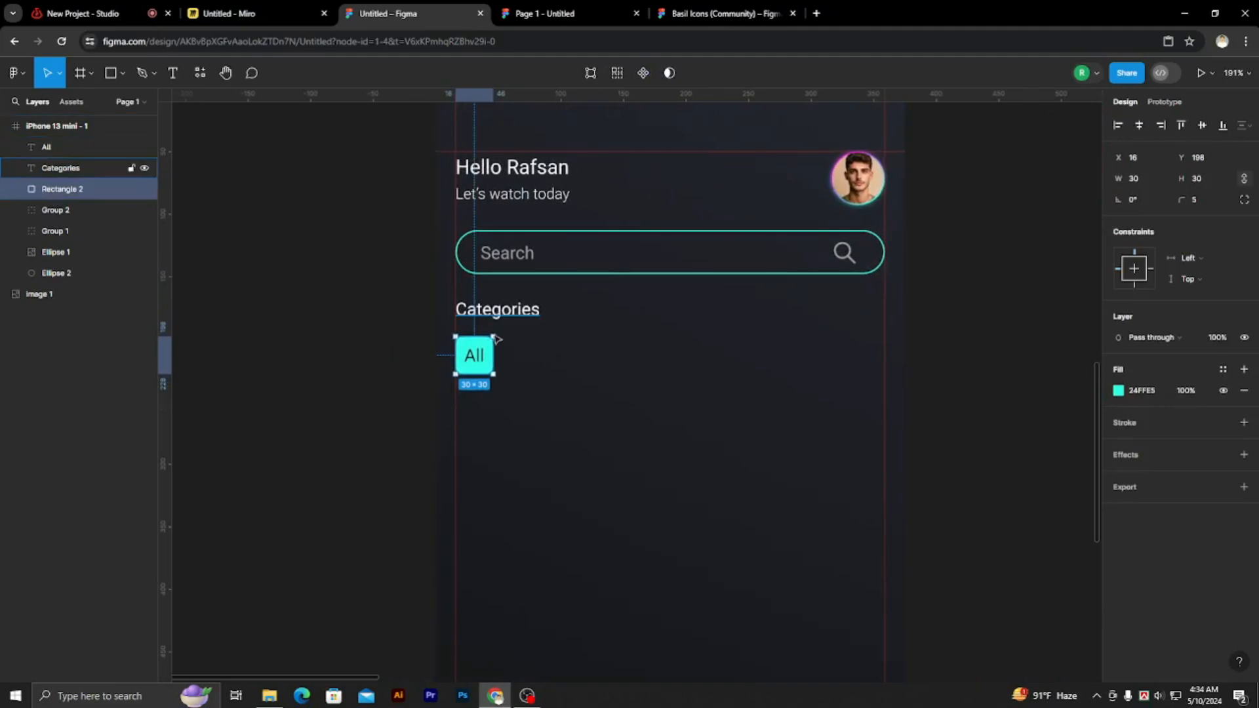
{"action": "left_click", "coordinate": [487, 348]}
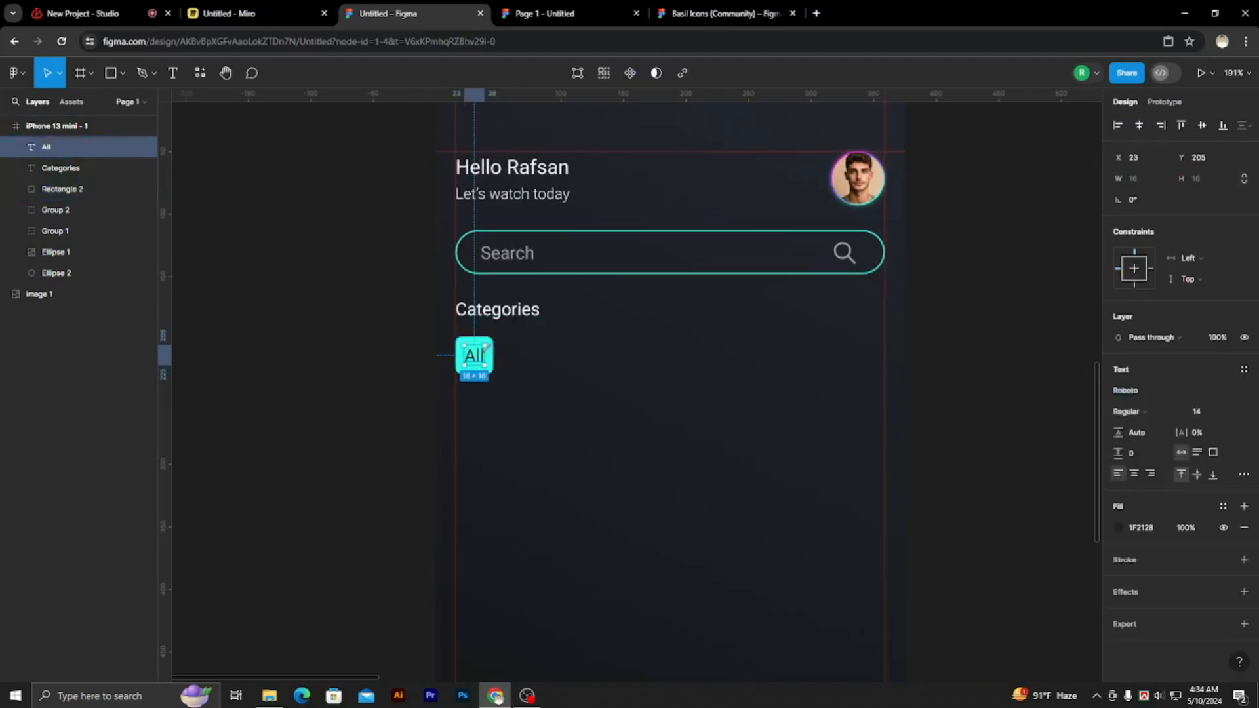
{"action": "left_click", "coordinate": [404, 318]}
- Duplicate the turquoise square behind "All" and place the copy beside it in the same row with a 15 px gap
{"action": "scroll", "coordinate": [525, 368], "scroll_direction": "up", "scroll_amount": 5}
{"action": "left_click", "coordinate": [449, 332]}
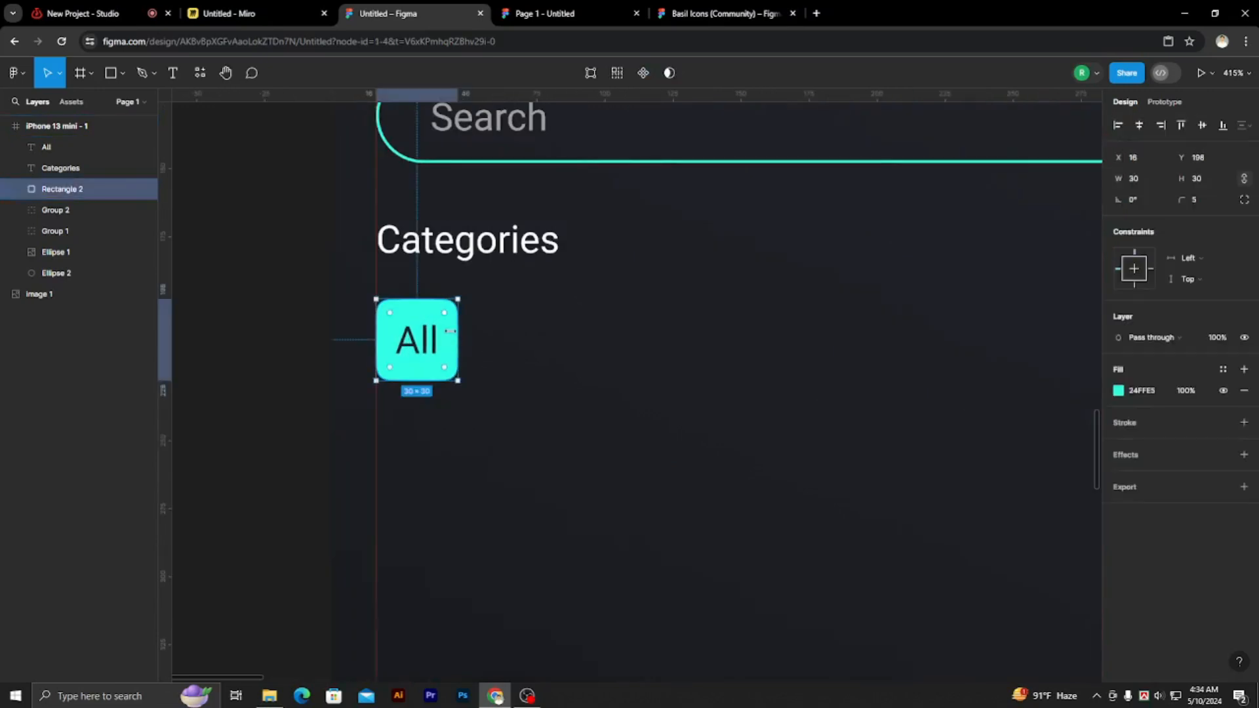
{"action": "left_click_drag", "start_coordinate": [454, 334], "coordinate": [574, 333]}
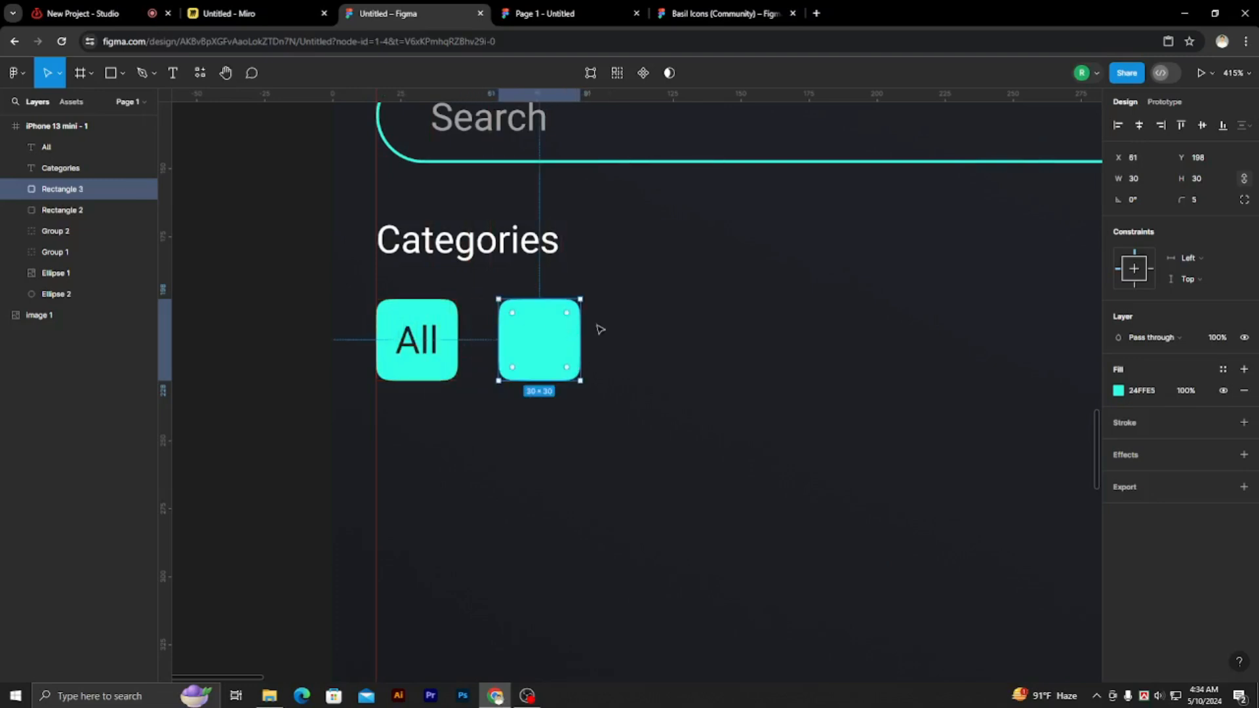
- Repeat the duplication five times to form an evenly spaced row of seven squares under the Categories heading
{"action": "key", "text": "ctrl+d"}
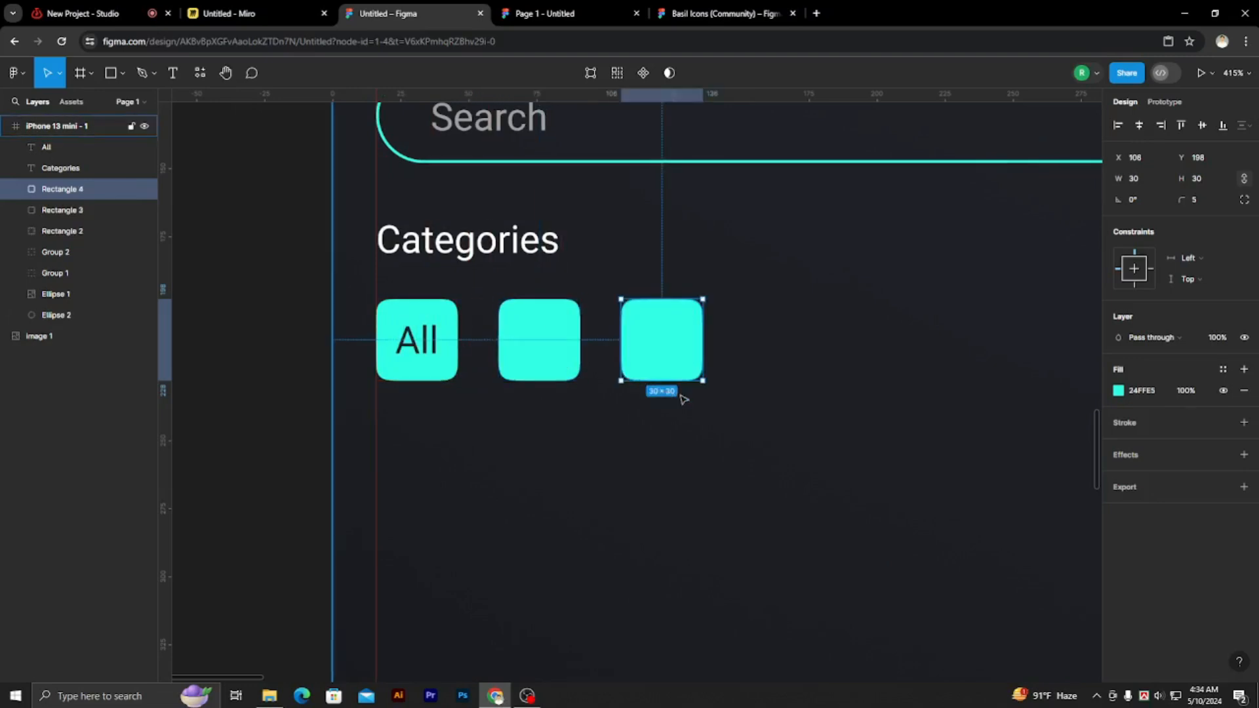
{"action": "key", "text": "ctrl+d"}
{"action": "key", "text": "ctrl+d"}
{"action": "key", "text": "ctrl+d"}
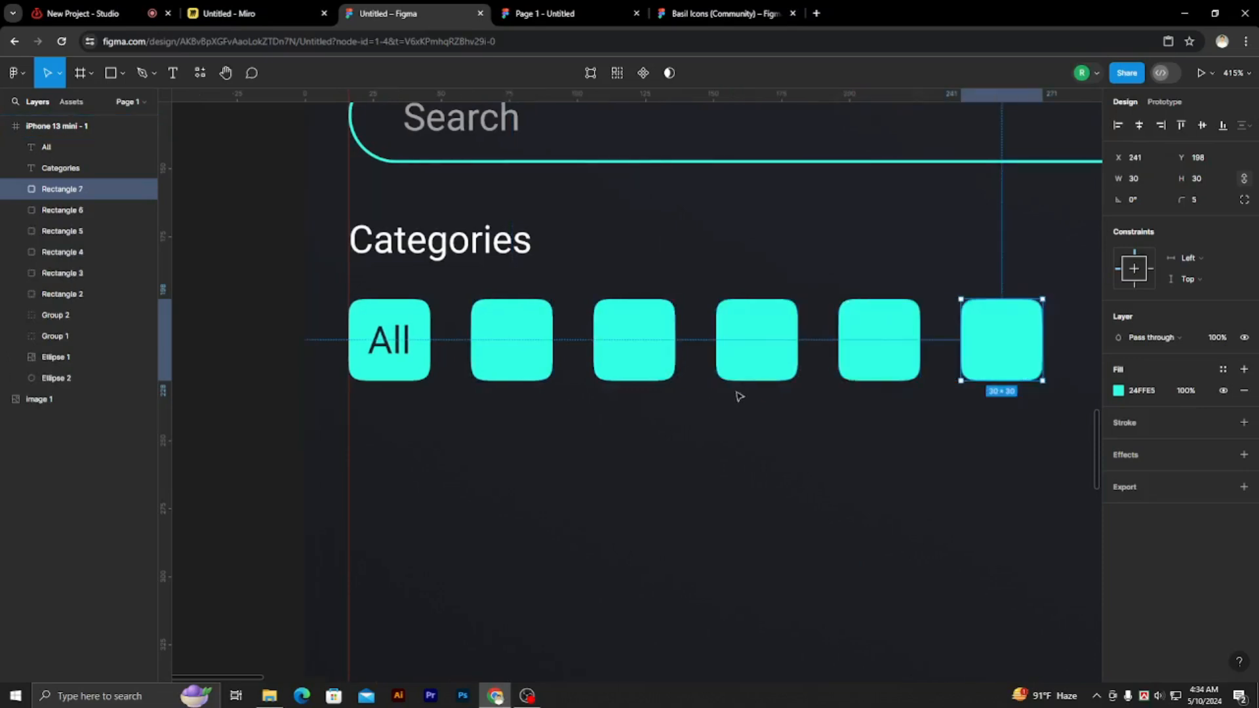
{"action": "scroll", "coordinate": [531, 390], "scroll_direction": "down", "scroll_amount": 2}
{"action": "scroll", "coordinate": [784, 403], "scroll_direction": "down", "scroll_amount": 3}
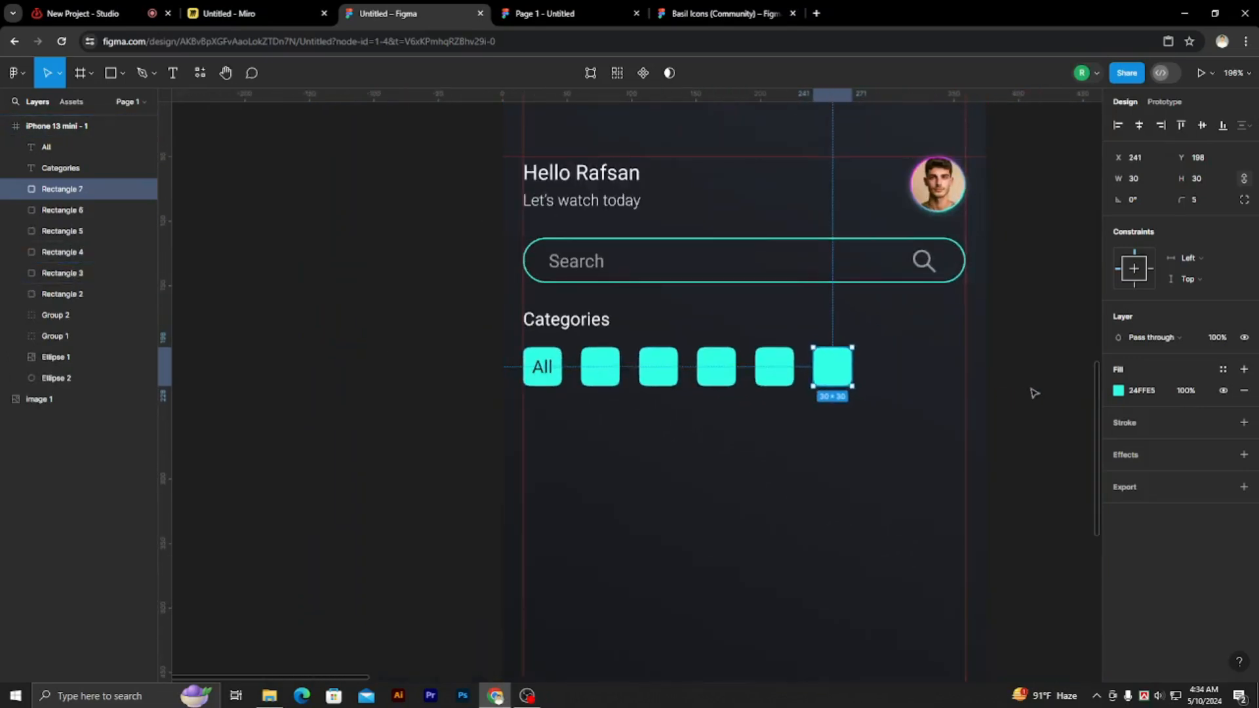
{"action": "key", "text": "ctrl+d"}
{"action": "left_click", "coordinate": [1070, 382]}
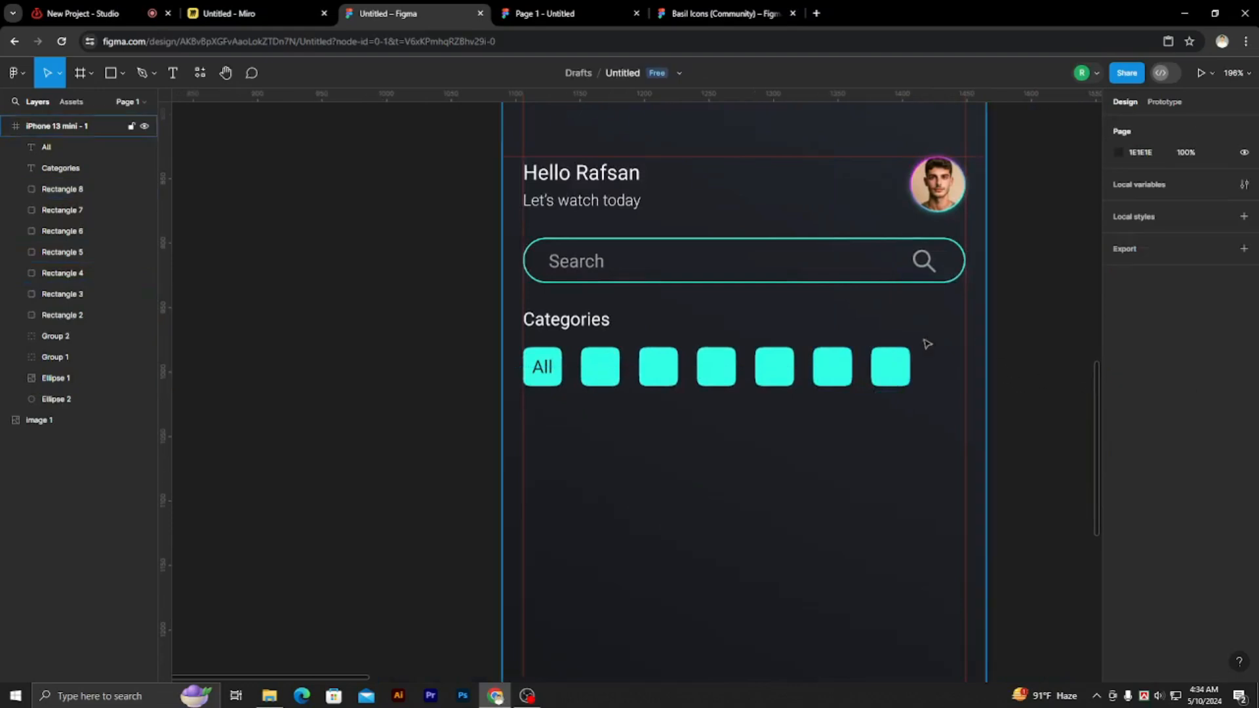
- Delete the last five squares of the categories row
{"action": "scroll", "coordinate": [682, 380], "scroll_direction": "up", "scroll_amount": 3}
{"action": "scroll", "coordinate": [682, 380], "scroll_direction": "up", "scroll_amount": 4}
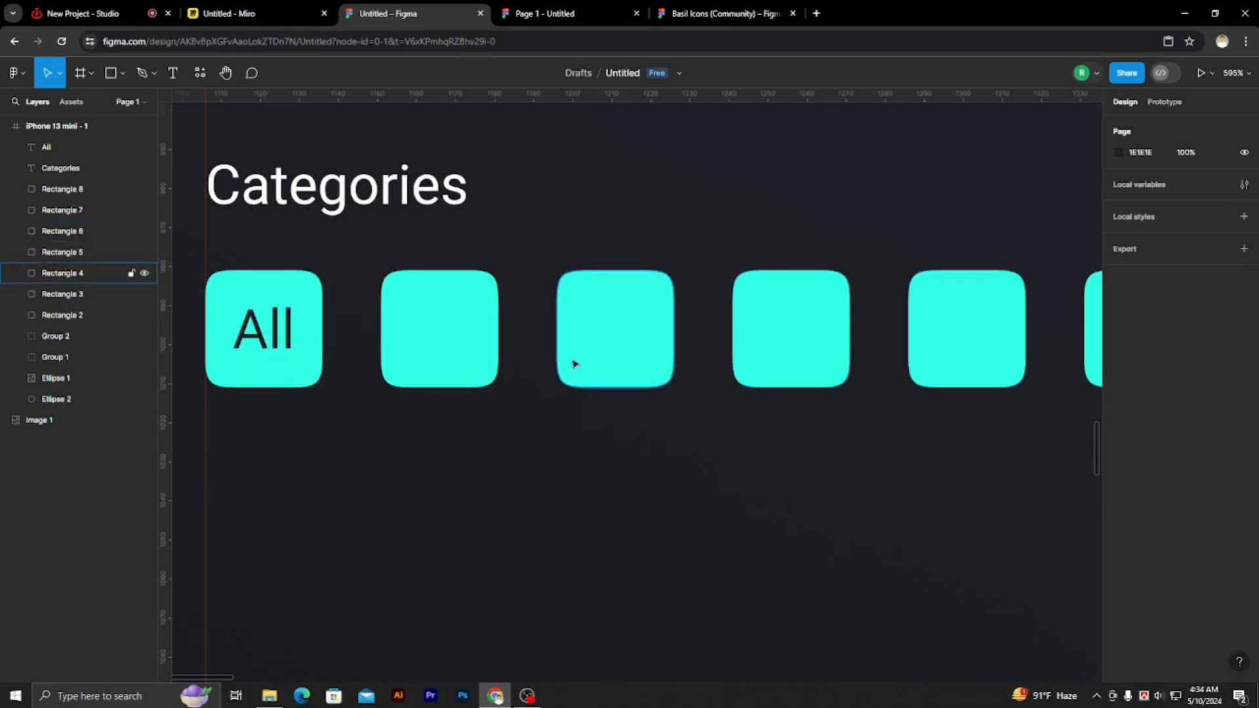
{"action": "scroll", "coordinate": [576, 363], "scroll_direction": "down", "scroll_amount": 6}
{"action": "scroll", "coordinate": [848, 362], "scroll_direction": "up", "scroll_amount": 2}
{"action": "left_click", "coordinate": [836, 370]}
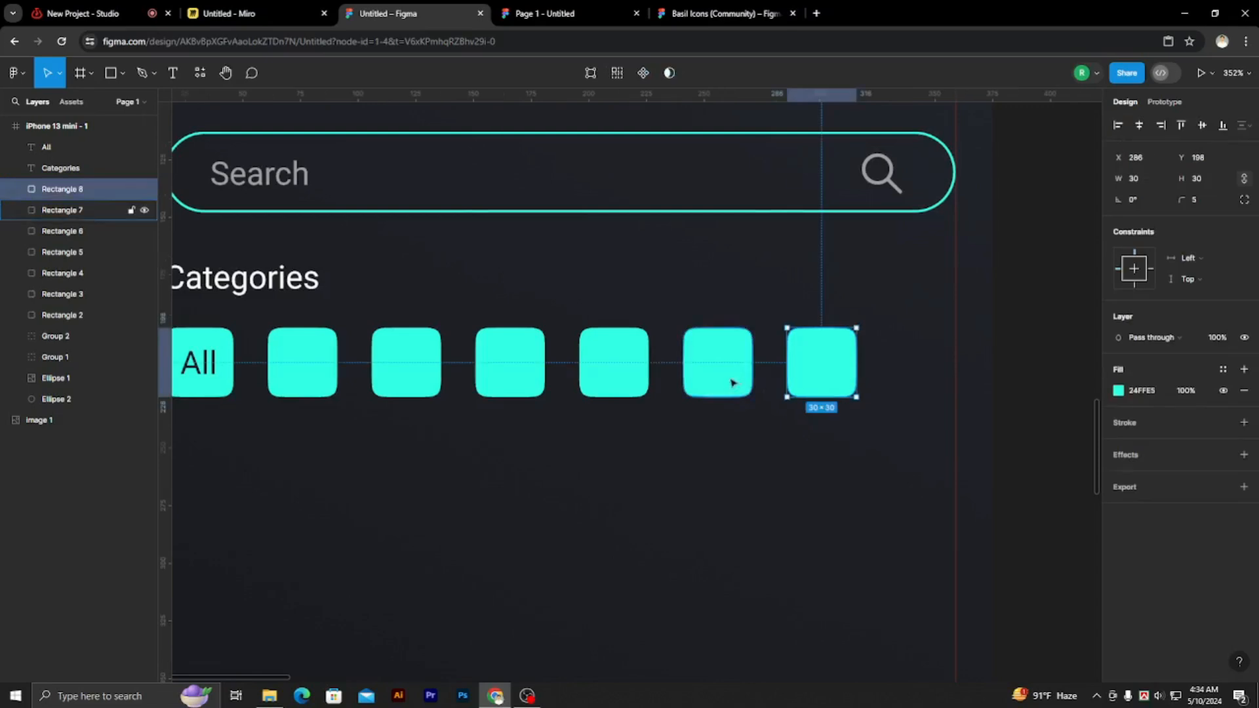
{"action": "left_click", "coordinate": [734, 373], "text": "shift"}
{"action": "left_click", "coordinate": [607, 371], "text": "shift"}
{"action": "left_click", "coordinate": [518, 371], "text": "shift"}
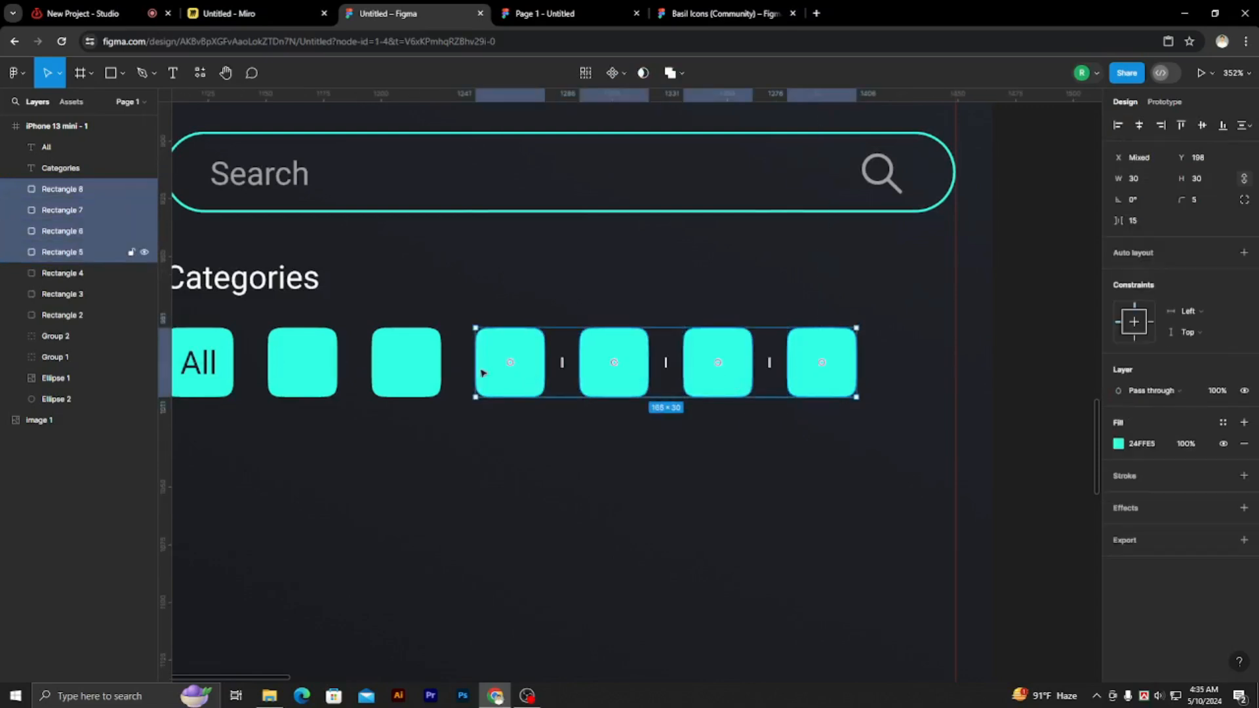
{"action": "left_click", "coordinate": [430, 369], "text": "shift"}
{"action": "key", "text": "Delete"}
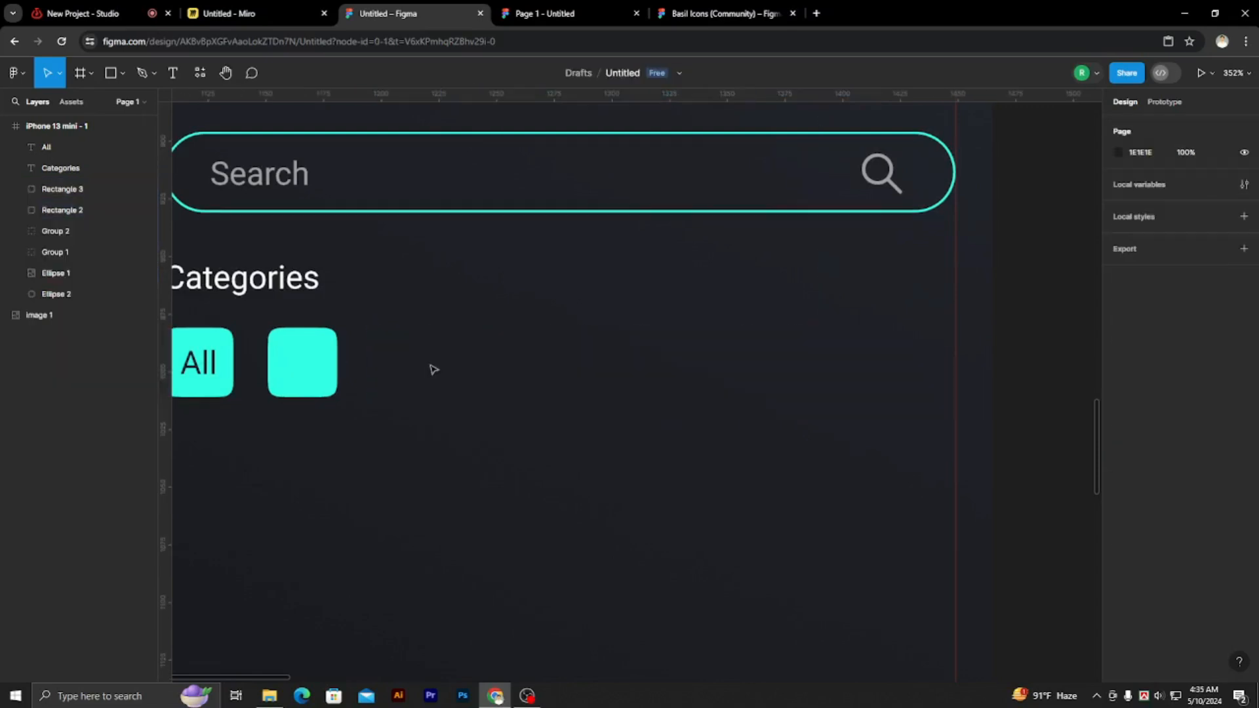
- Darken the fill of the empty square beside "All" to teal 009280
{"action": "scroll", "coordinate": [519, 326], "scroll_direction": "down", "scroll_amount": 5}
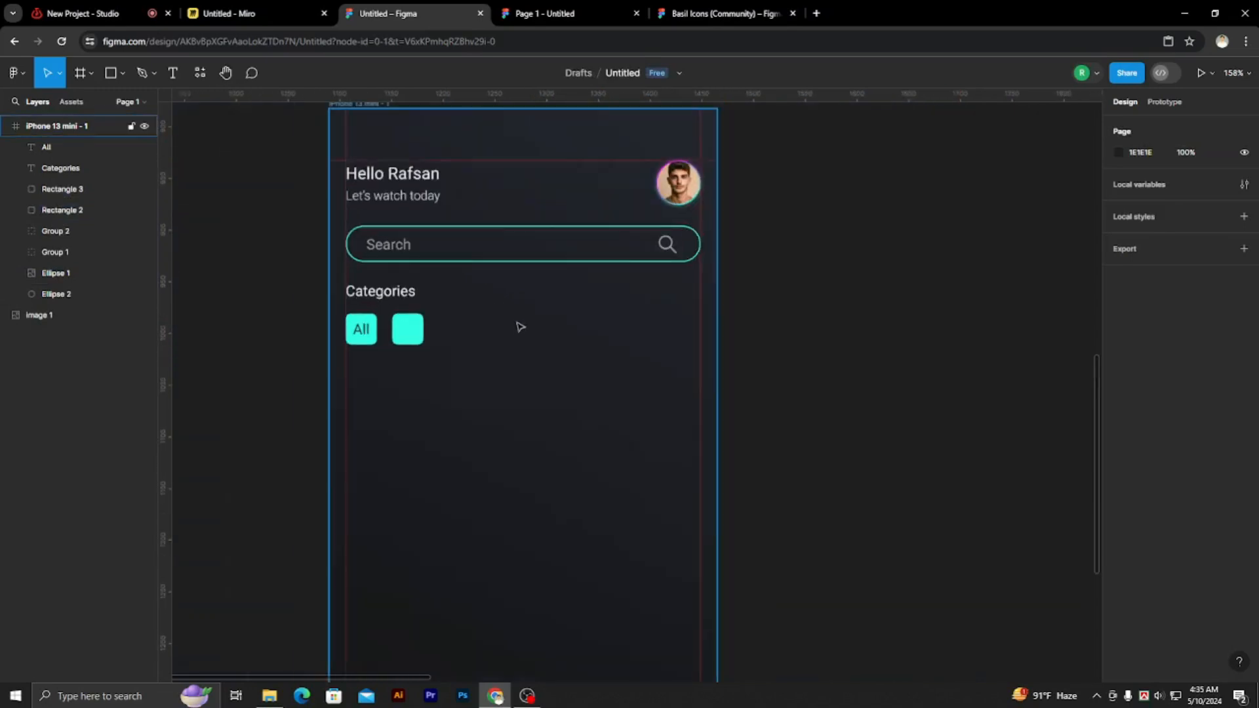
{"action": "left_click", "coordinate": [408, 329]}
{"action": "left_click", "coordinate": [1119, 390]}
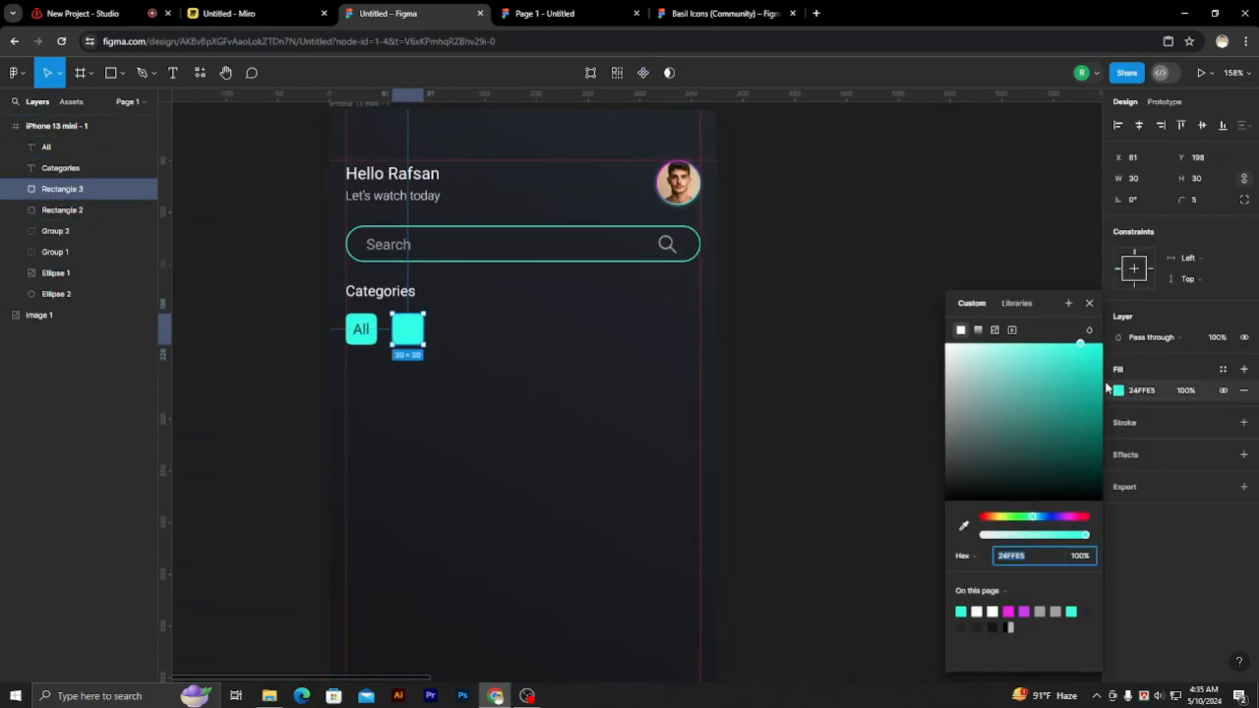
{"action": "left_click_drag", "start_coordinate": [1102, 392], "coordinate": [1103, 417]}
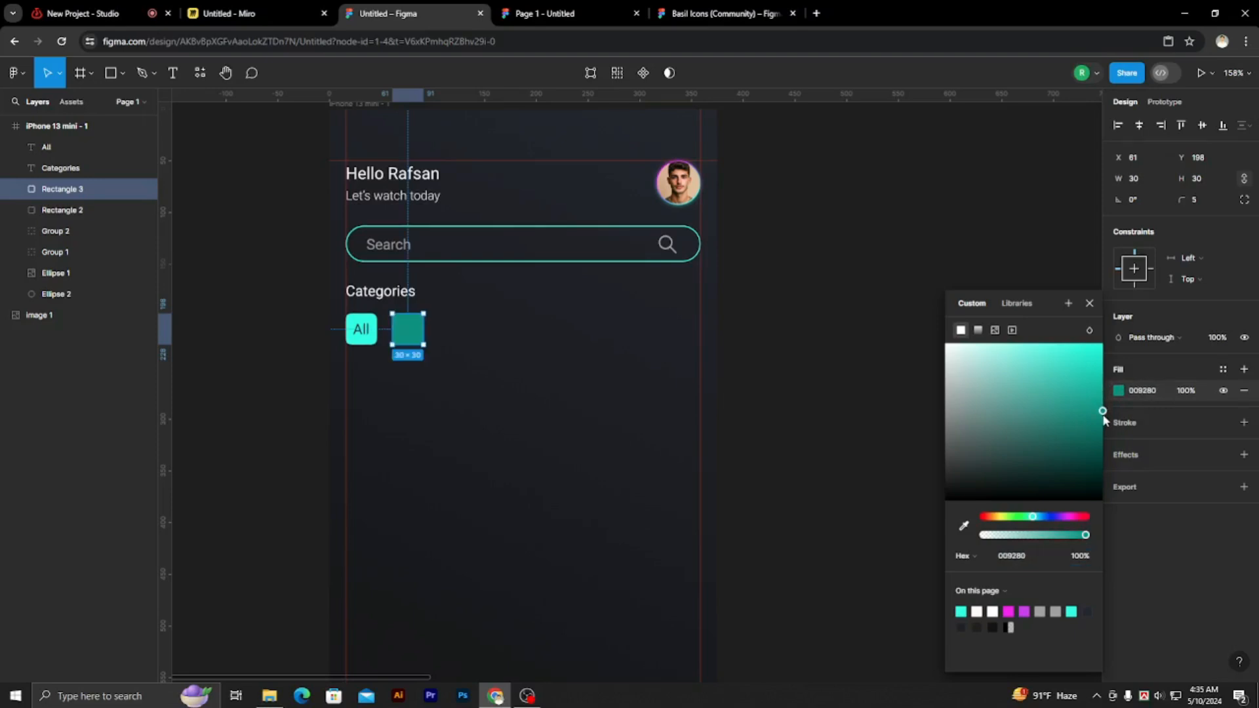
{"action": "left_click", "coordinate": [872, 240]}
- Set the font weight of the "Categories" heading to Medium
{"action": "left_click", "coordinate": [365, 295]}
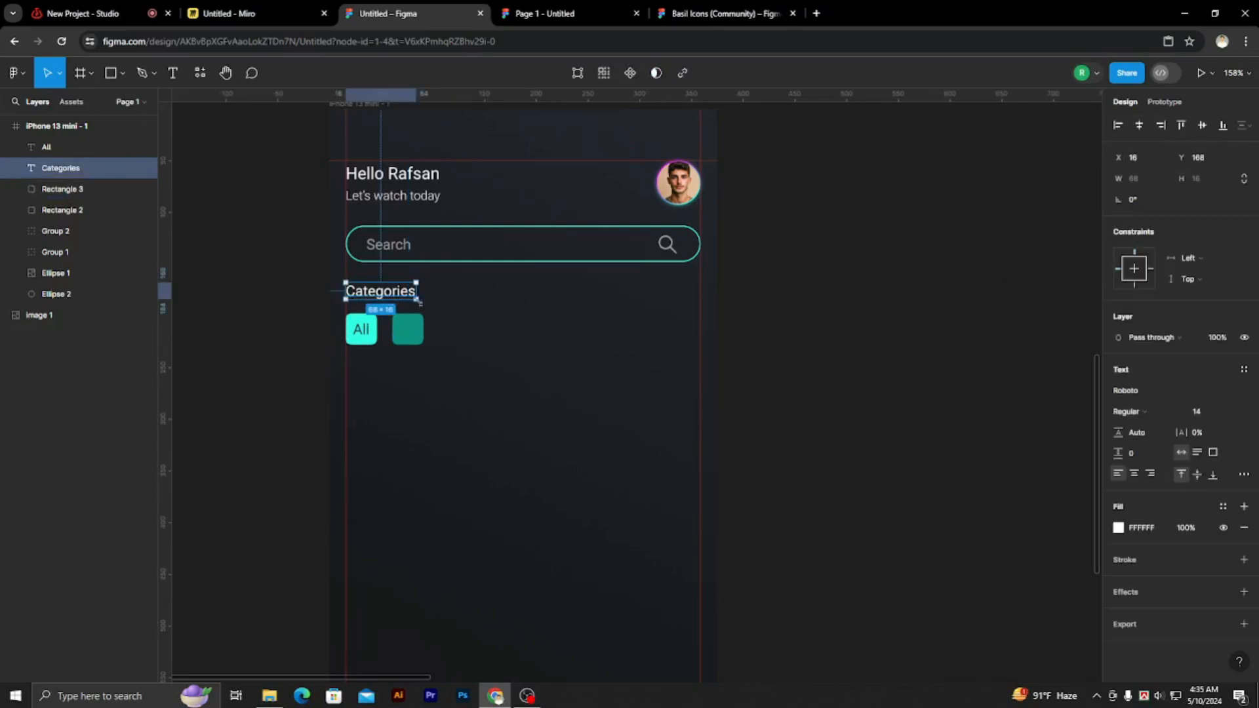
{"action": "left_click", "coordinate": [1144, 420]}
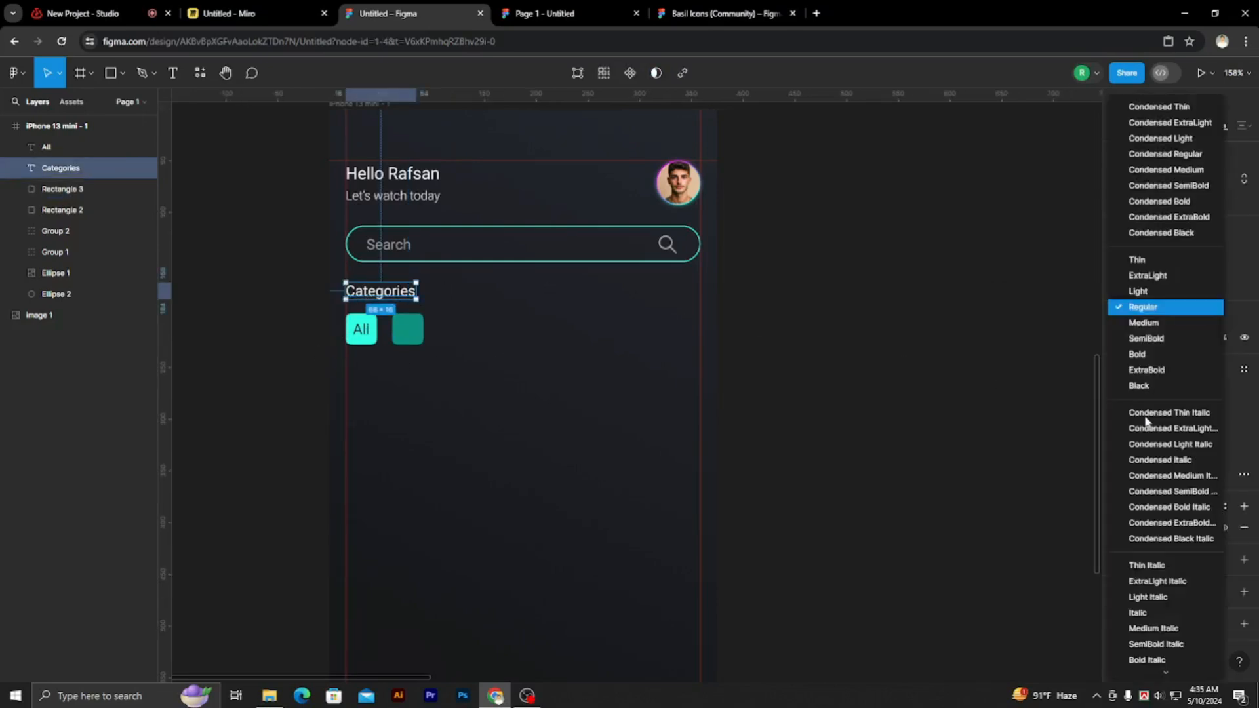
{"action": "left_click", "coordinate": [1153, 323]}
{"action": "left_click", "coordinate": [950, 337]}
- Search the plugins for "emo" and clear the search text
{"action": "scroll", "coordinate": [463, 359], "scroll_direction": "up", "scroll_amount": 5}
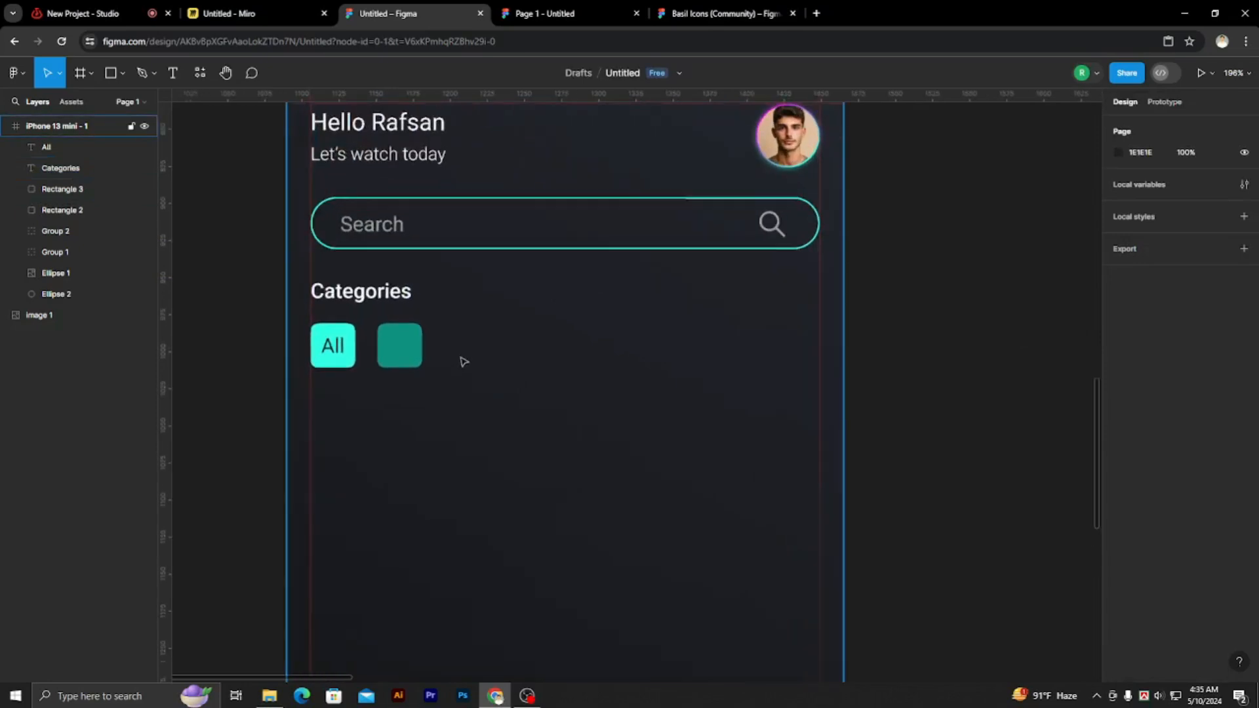
{"action": "scroll", "coordinate": [1072, 395], "scroll_direction": "down", "scroll_amount": 1}
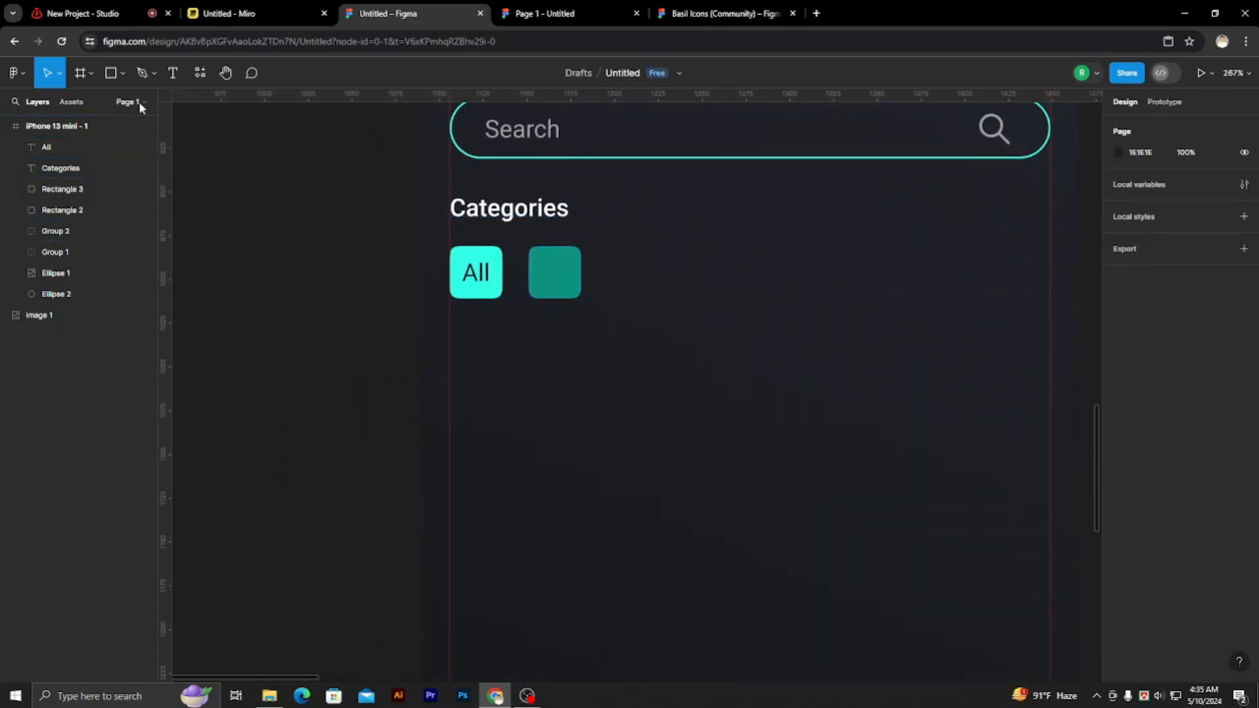
{"action": "left_click", "coordinate": [200, 72]}
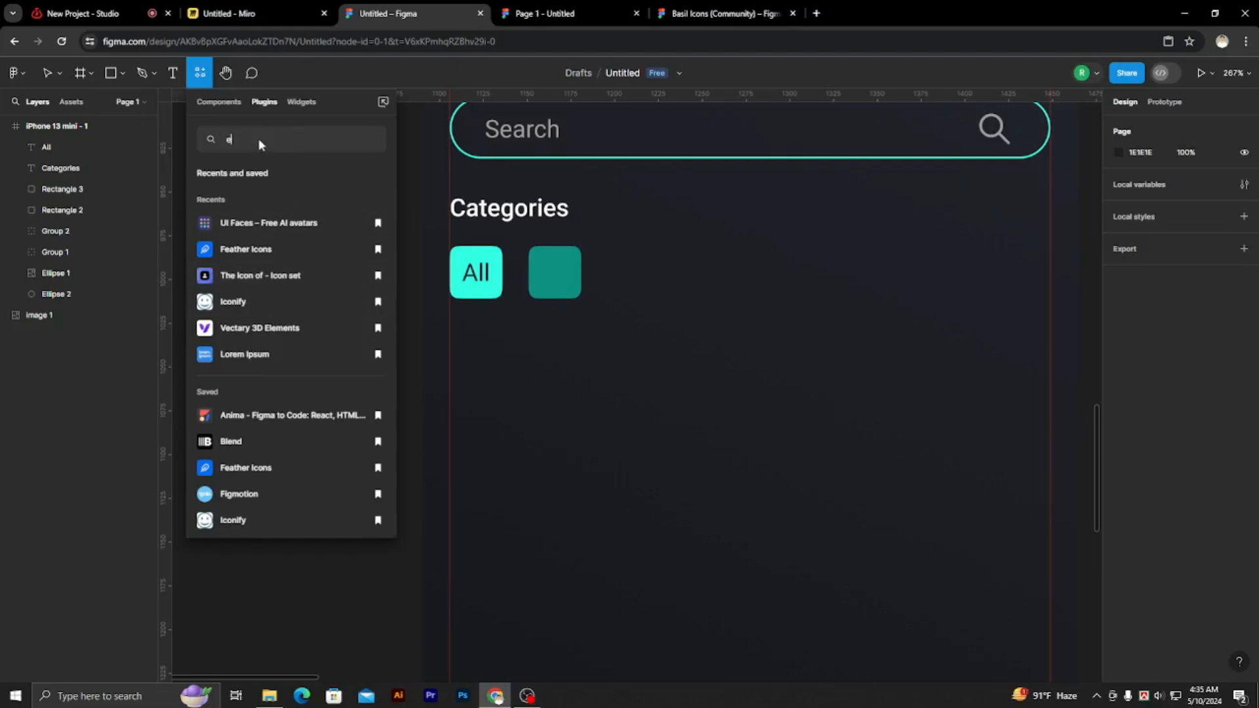
{"action": "type", "text": "emo"}
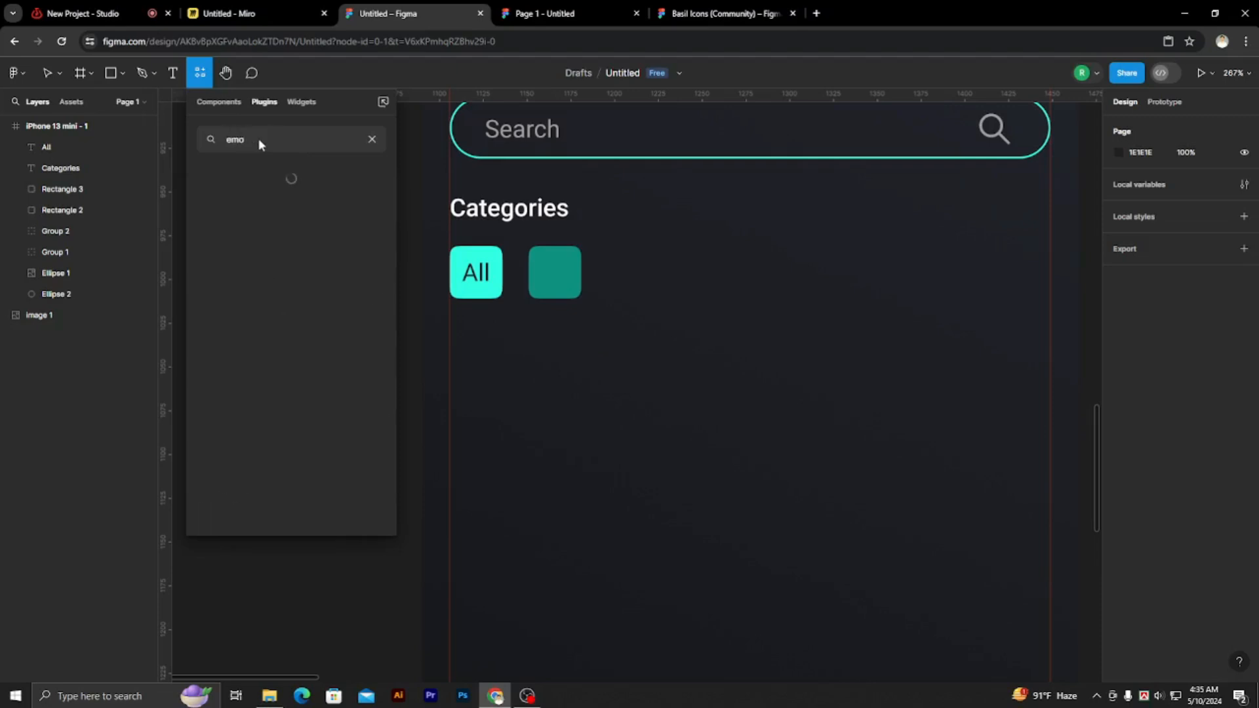
{"action": "key", "text": "BackSpace"}
{"action": "key", "text": "BackSpace"}
{"action": "key", "text": "BackSpace"}
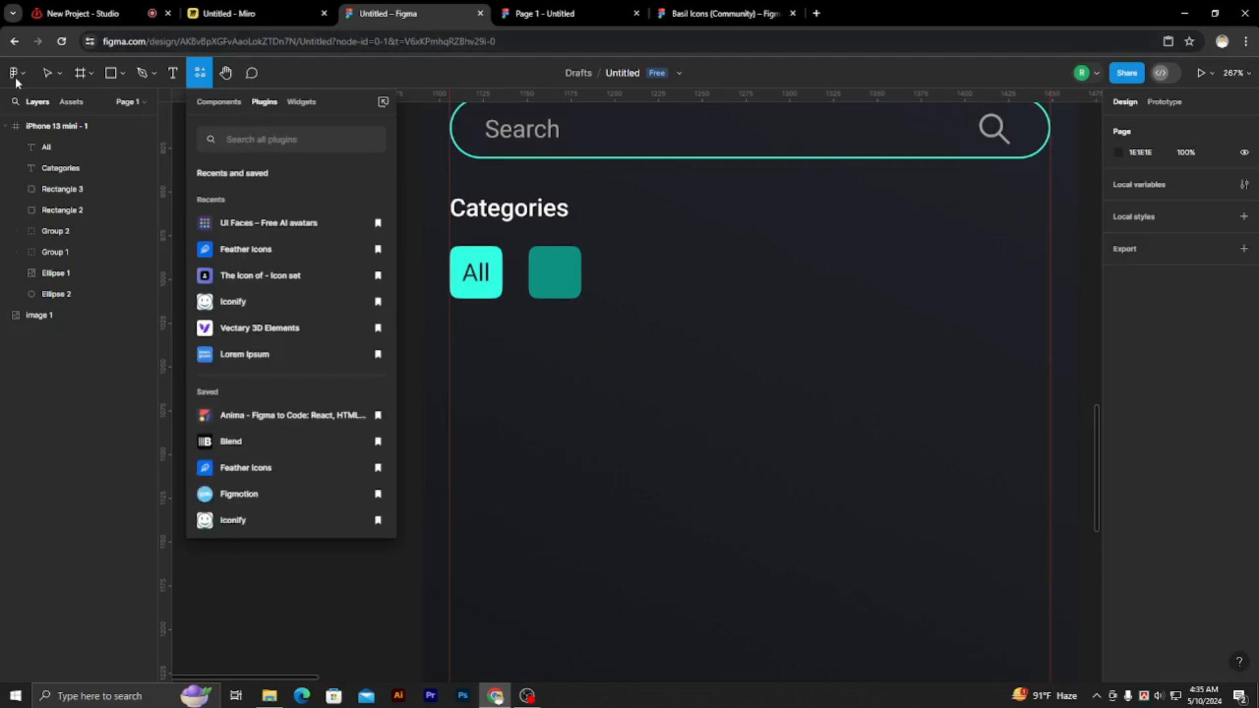
- Open the saved plugin The Icon of - Icon set and close it again
{"action": "left_click", "coordinate": [14, 76]}
{"action": "mouse_move", "coordinate": [118, 283]}
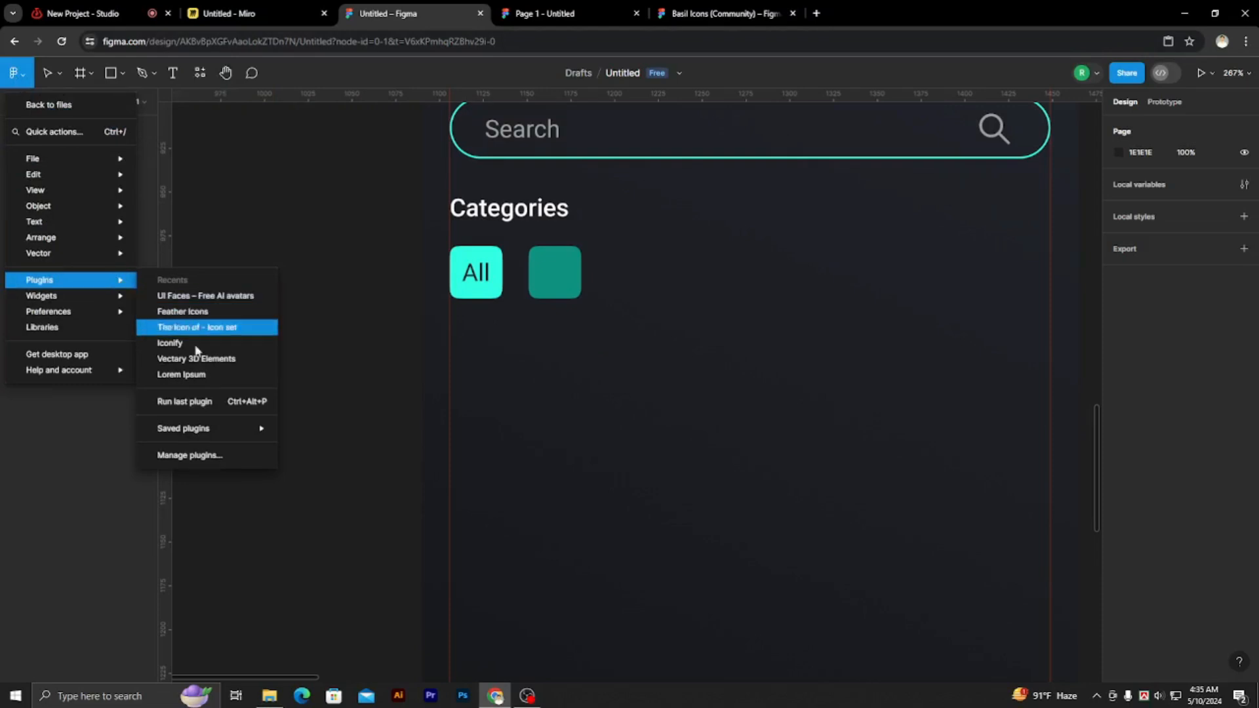
{"action": "mouse_move", "coordinate": [226, 429]}
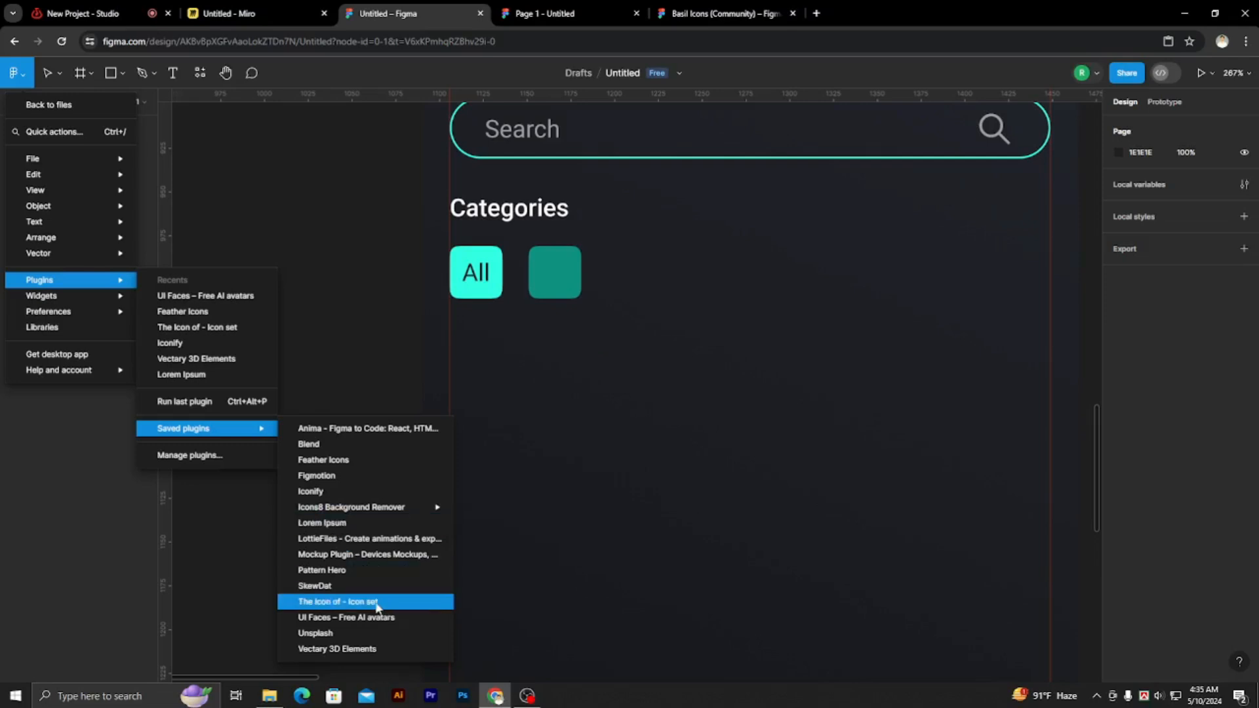
{"action": "left_click", "coordinate": [378, 603]}
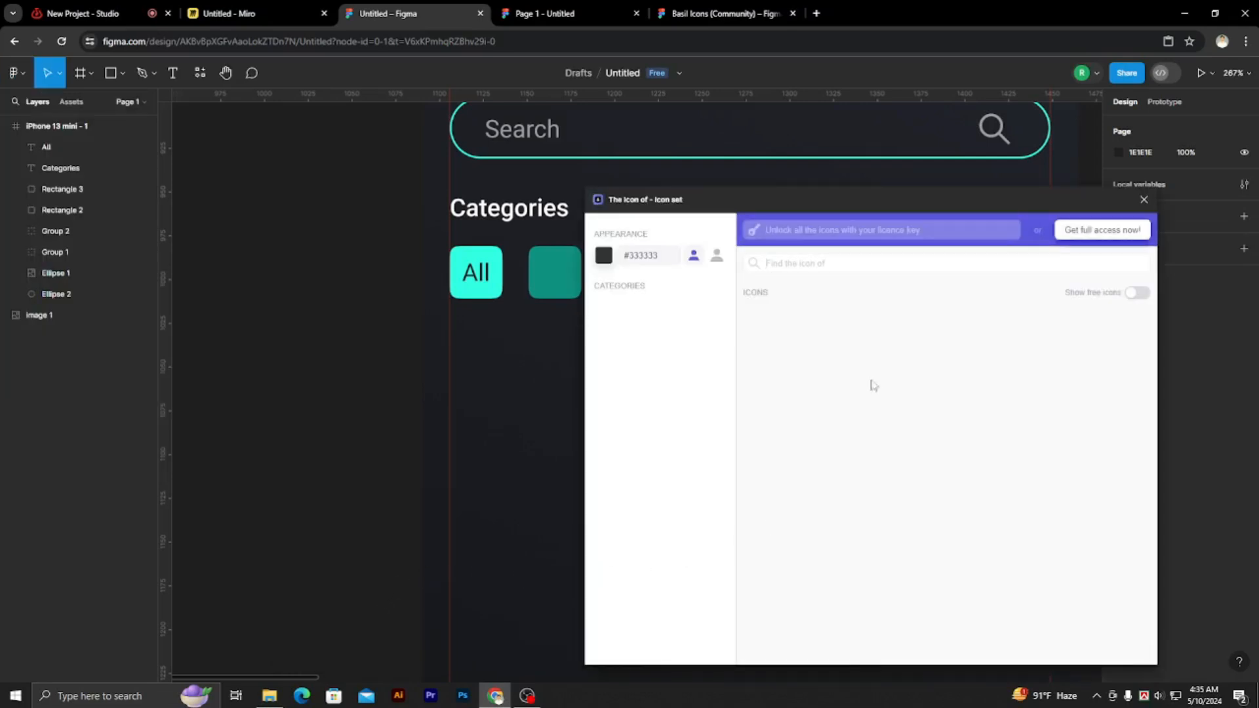
{"action": "left_click", "coordinate": [1143, 200]}
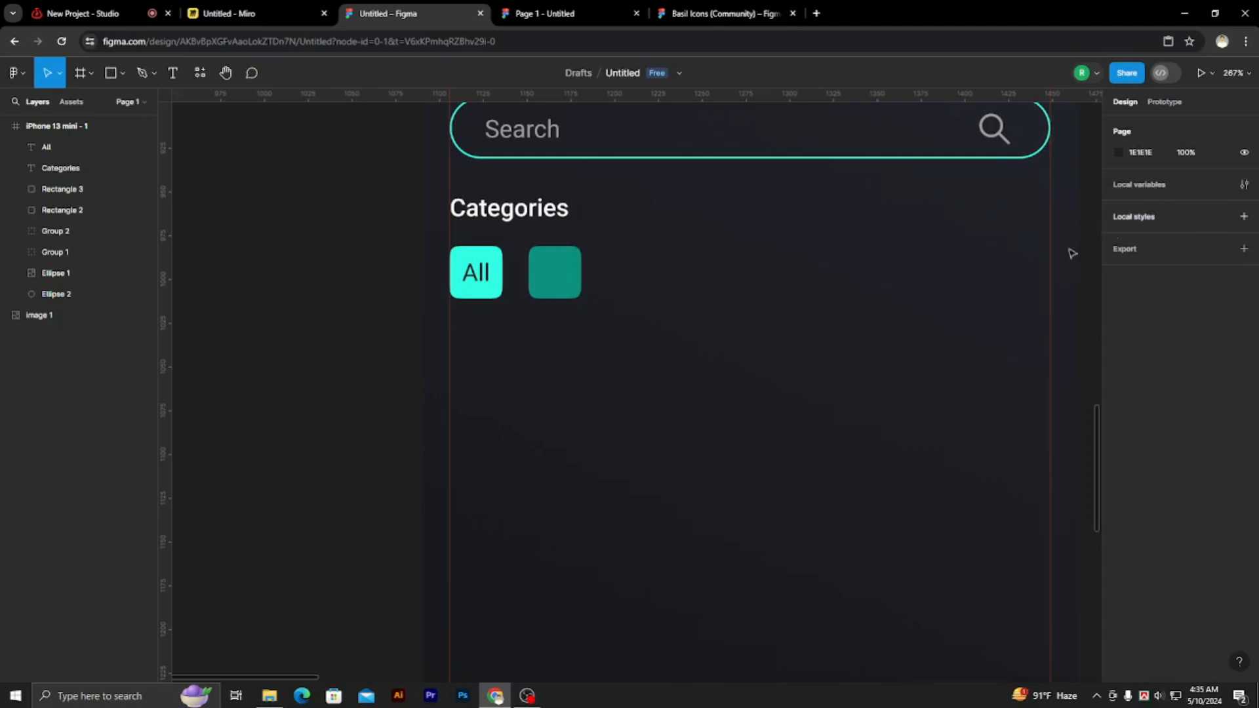
- Widen the dark teal square beside "All" to 70 px, making it a rectangular category button
{"action": "scroll", "coordinate": [359, 321], "scroll_direction": "down", "scroll_amount": 5}
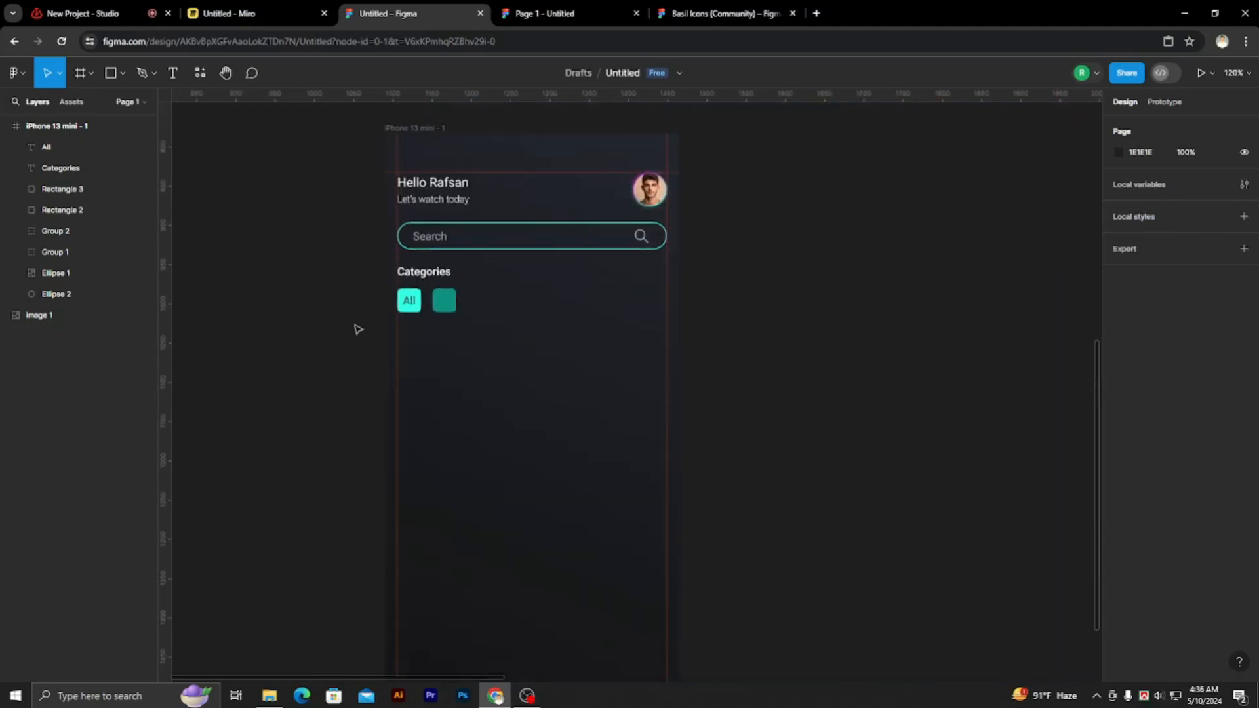
{"action": "scroll", "coordinate": [597, 340], "scroll_direction": "up", "scroll_amount": 4}
{"action": "scroll", "coordinate": [879, 343], "scroll_direction": "left", "scroll_amount": 5}
{"action": "scroll", "coordinate": [671, 320], "scroll_direction": "down", "scroll_amount": 2}
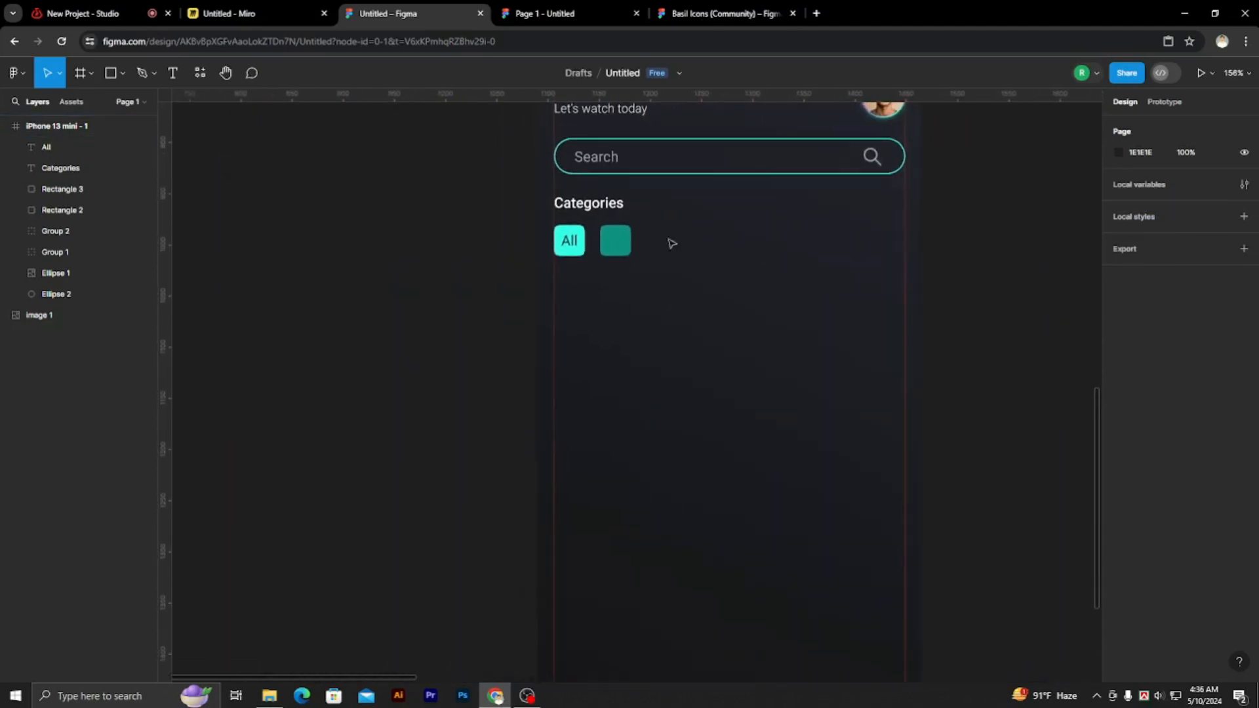
{"action": "scroll", "coordinate": [659, 254], "scroll_direction": "up", "scroll_amount": 4}
{"action": "left_click", "coordinate": [655, 253]}
{"action": "left_click_drag", "start_coordinate": [661, 239], "coordinate": [769, 237]}
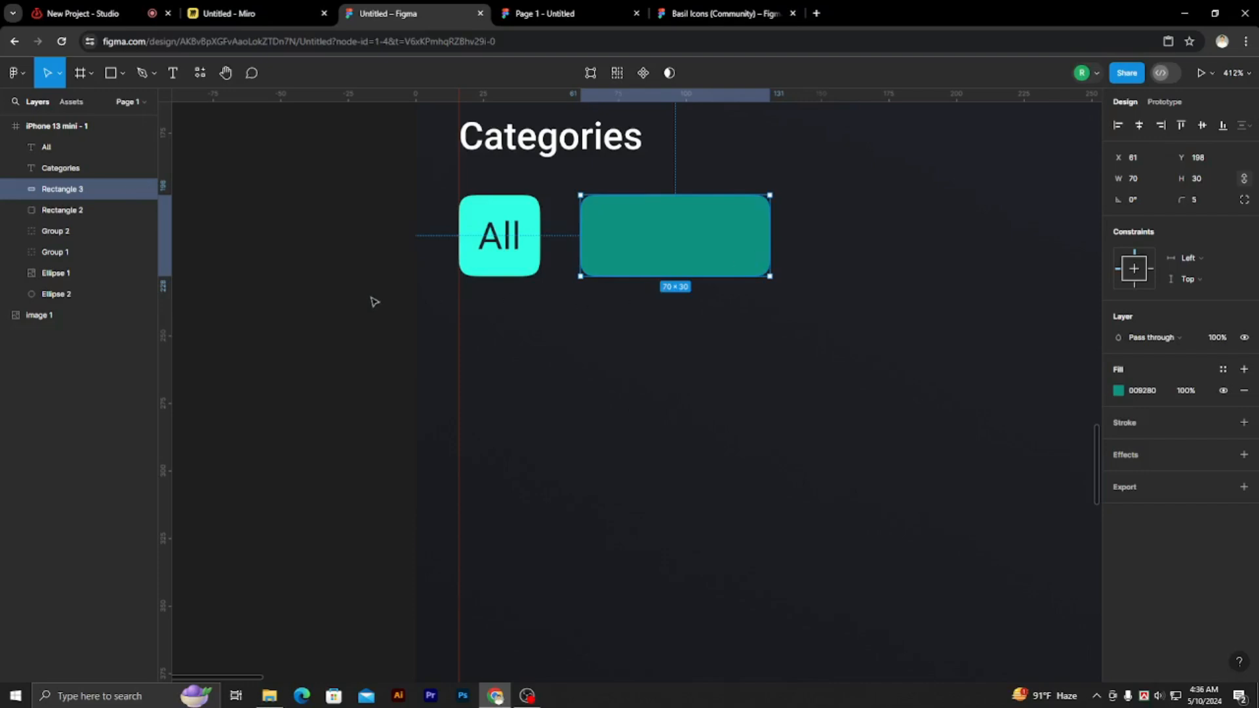
{"action": "scroll", "coordinate": [711, 340], "scroll_direction": "up", "scroll_amount": 3, "text": "ctrl"}
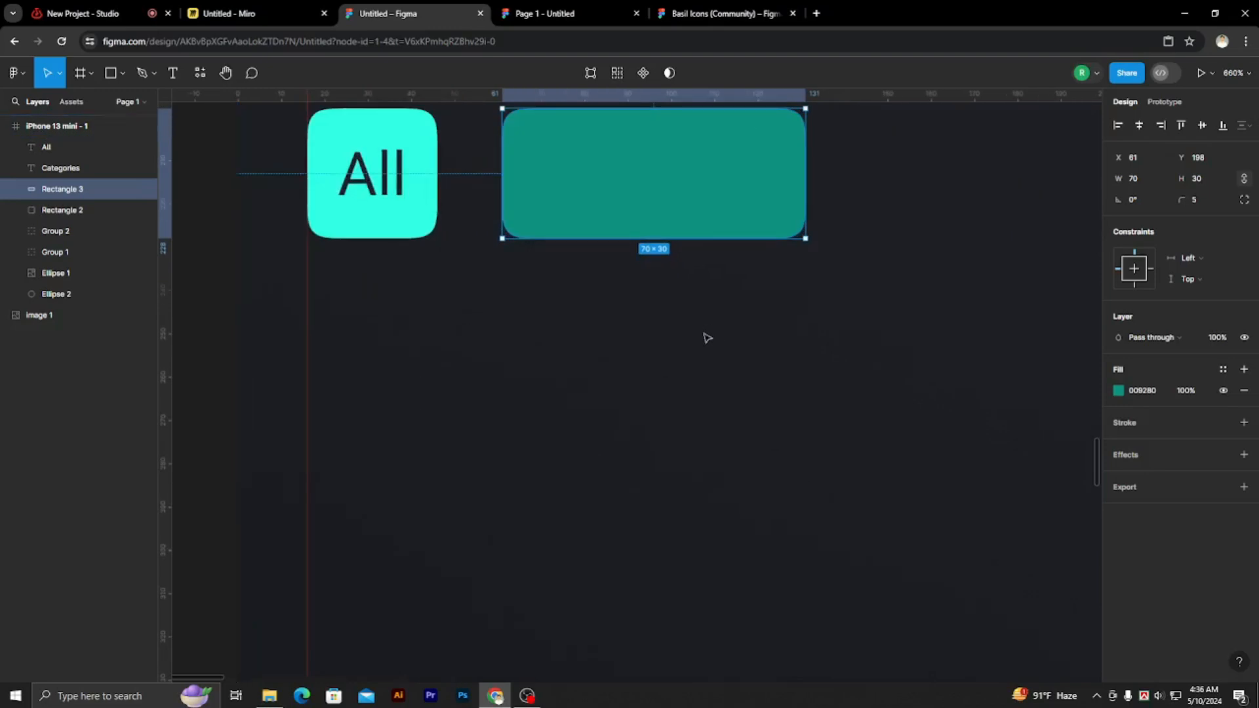
- Add the text "Comedy" over the dark teal rectangle beside "All"
{"action": "scroll", "coordinate": [711, 346], "scroll_direction": "up", "scroll_amount": 1}
{"action": "key", "text": "t"}
{"action": "left_click", "coordinate": [618, 179]}
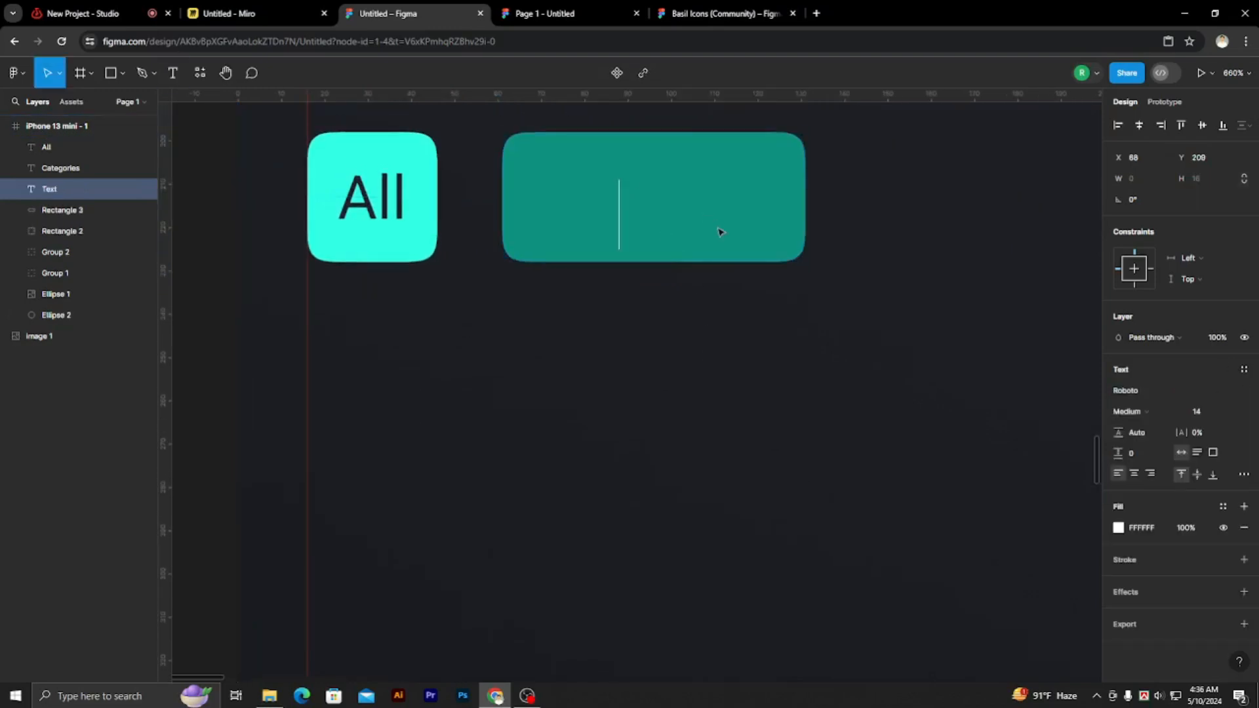
{"action": "type", "text": "C"}
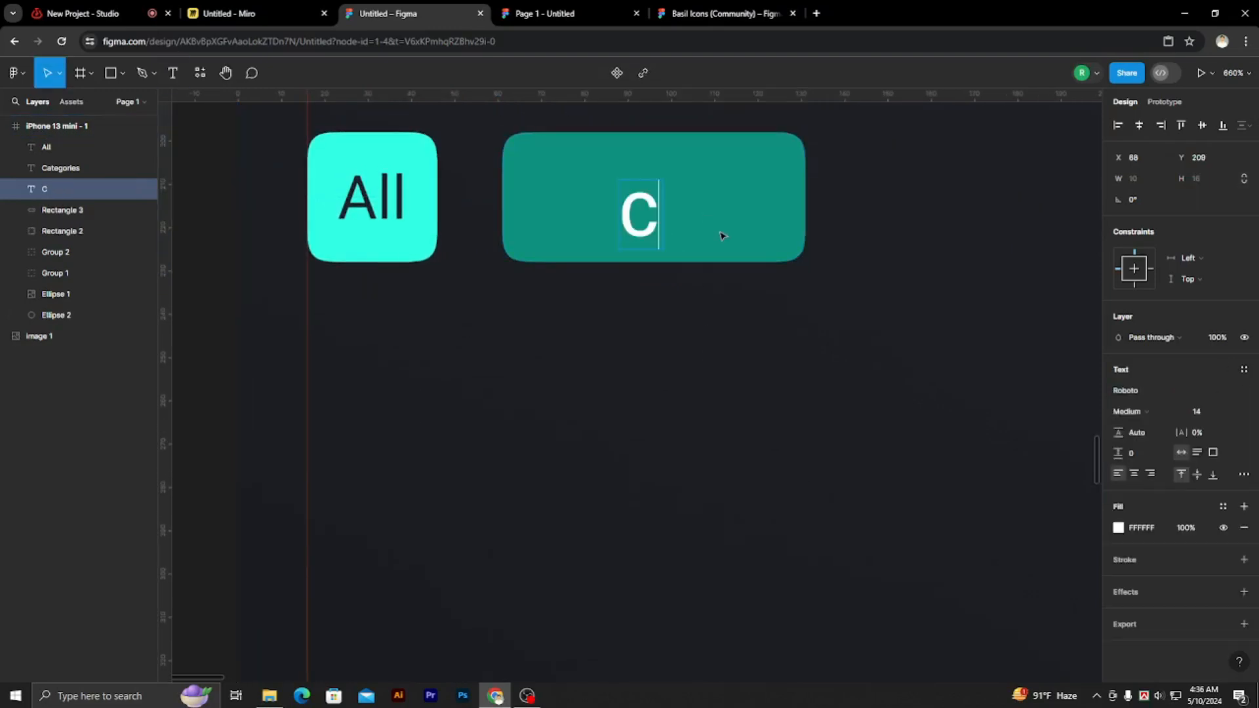
{"action": "type", "text": "o"}
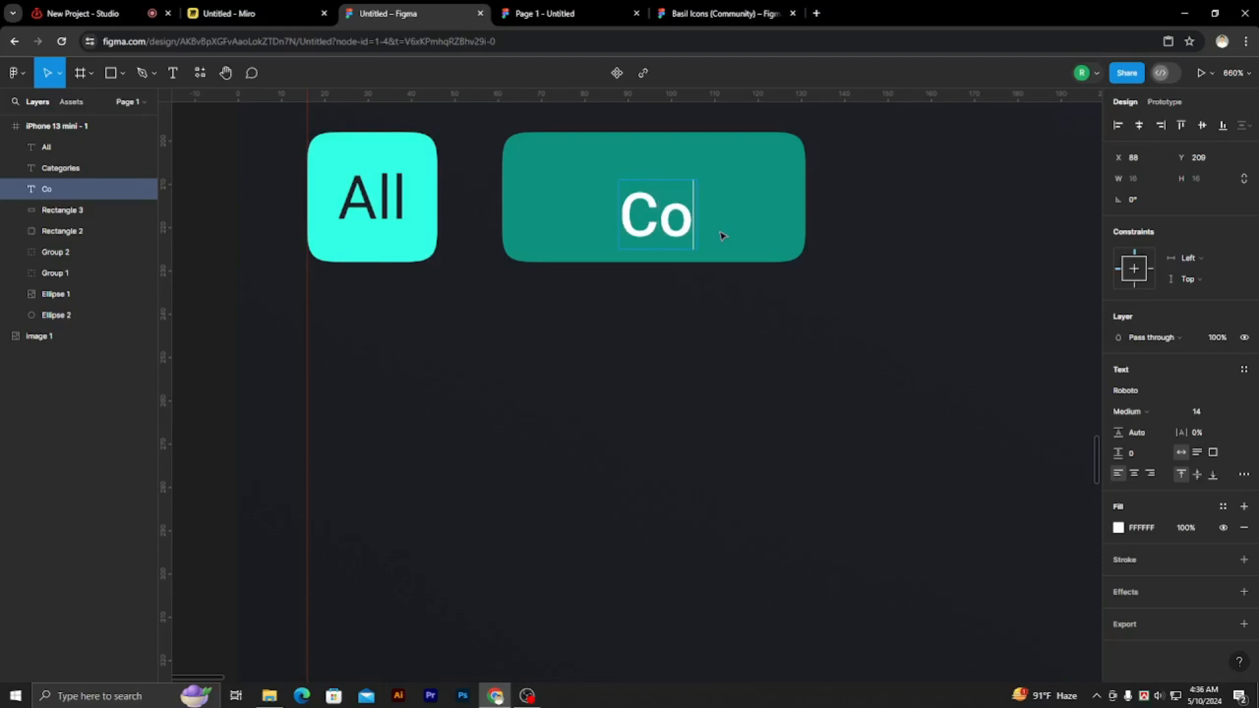
{"action": "type", "text": "med"}
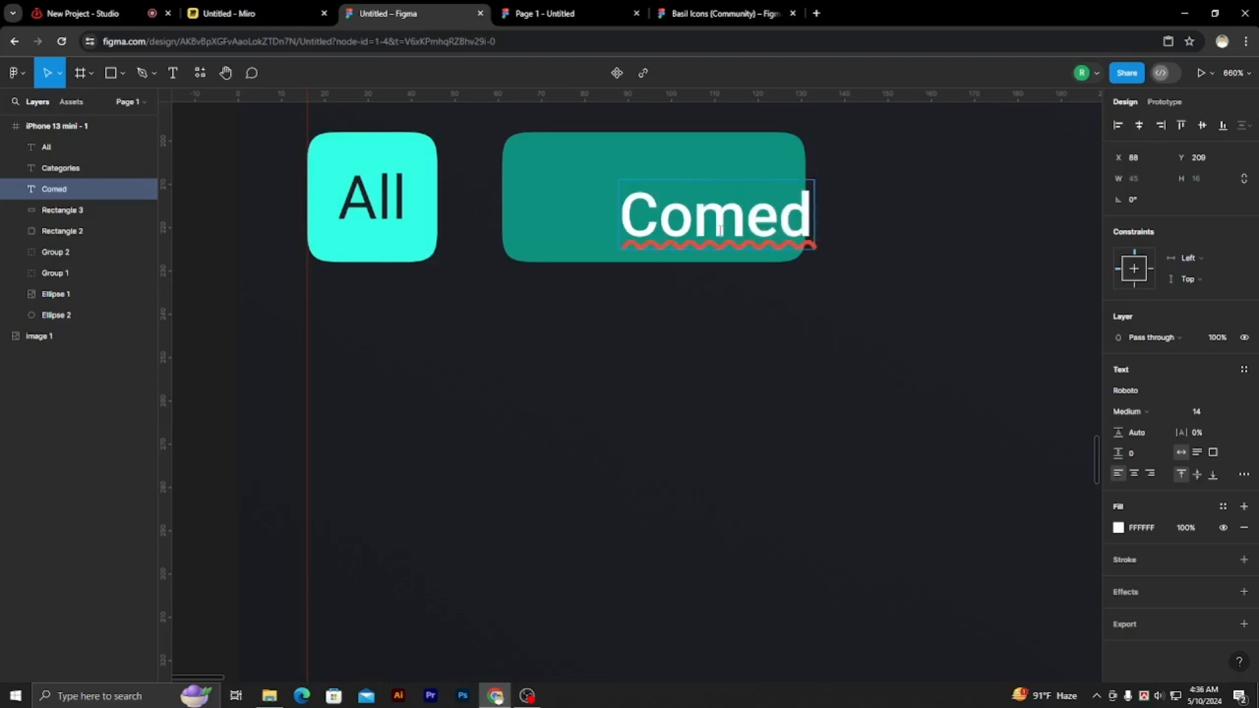
{"action": "type", "text": "y"}
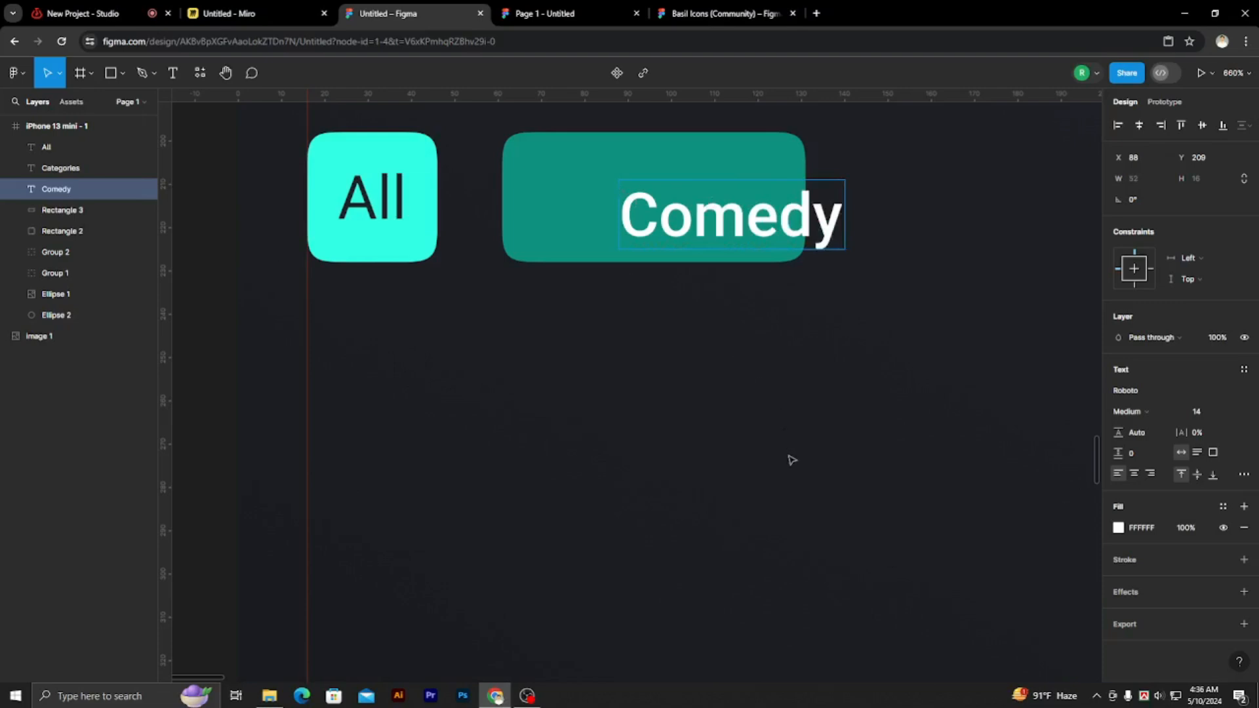
{"action": "key", "text": "Escape"}
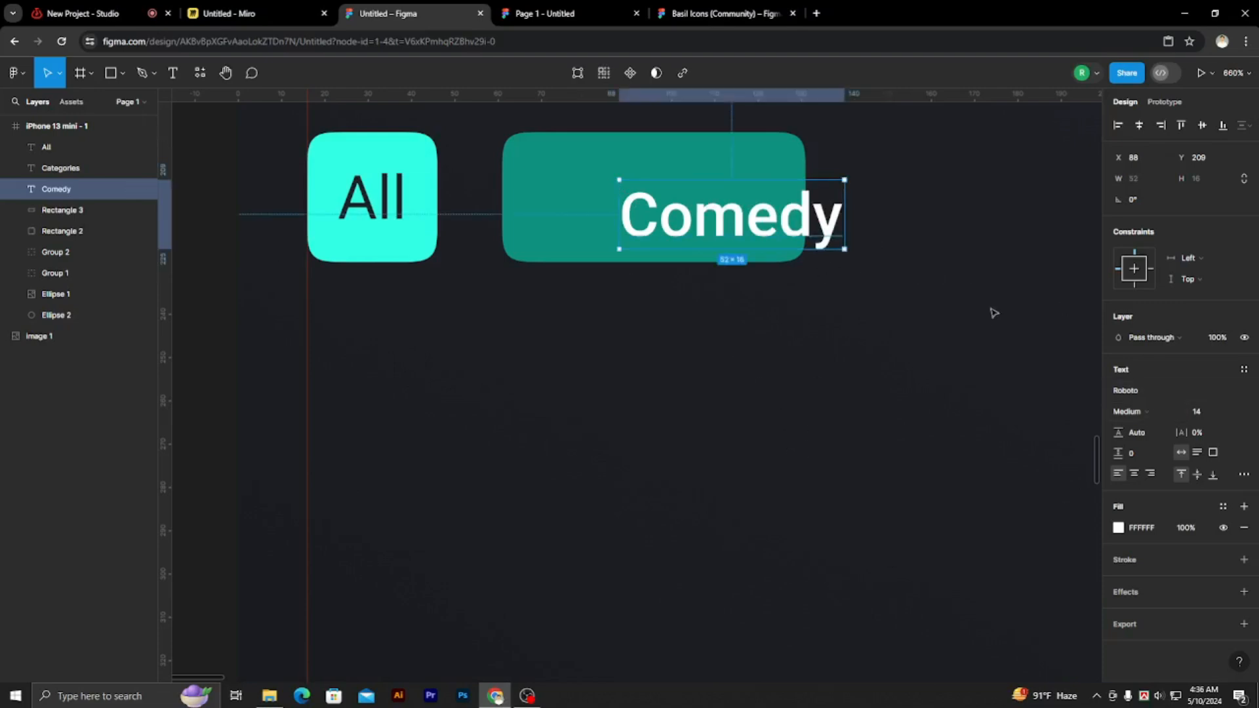
- Set the font weight of the "Comedy" text to Regular
{"action": "left_click", "coordinate": [1155, 412]}
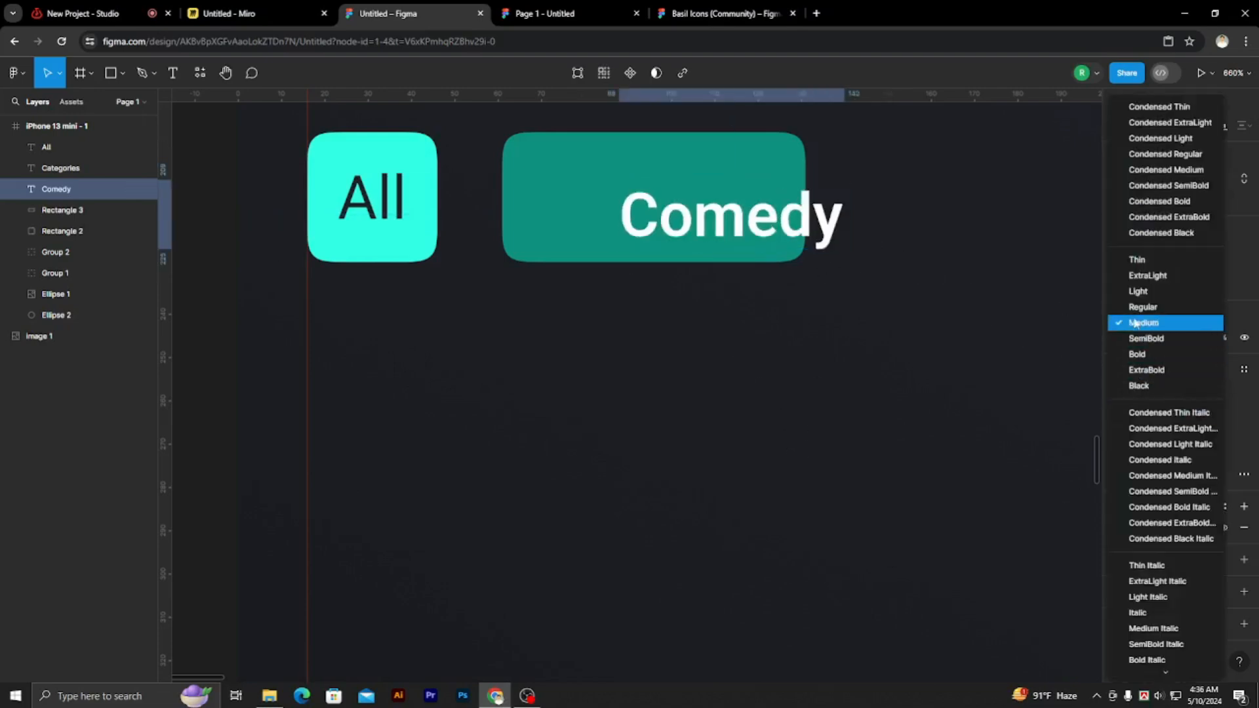
{"action": "left_click", "coordinate": [1135, 314]}
{"action": "left_click", "coordinate": [793, 334]}
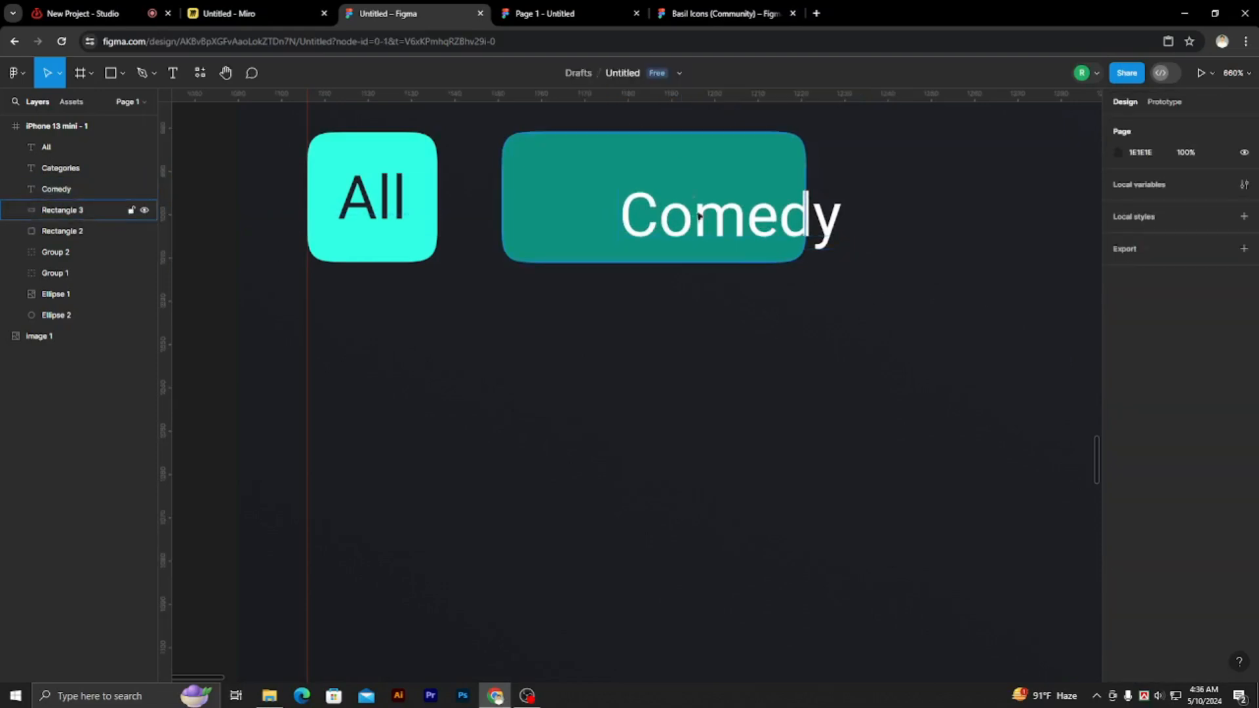
- Move the "Comedy" text onto the dark teal rectangle and align their vertical centers
{"action": "scroll", "coordinate": [721, 229], "scroll_direction": "down", "scroll_amount": 2}
{"action": "left_click_drag", "start_coordinate": [720, 227], "coordinate": [660, 208]}
{"action": "left_click", "coordinate": [785, 228], "text": "shift"}
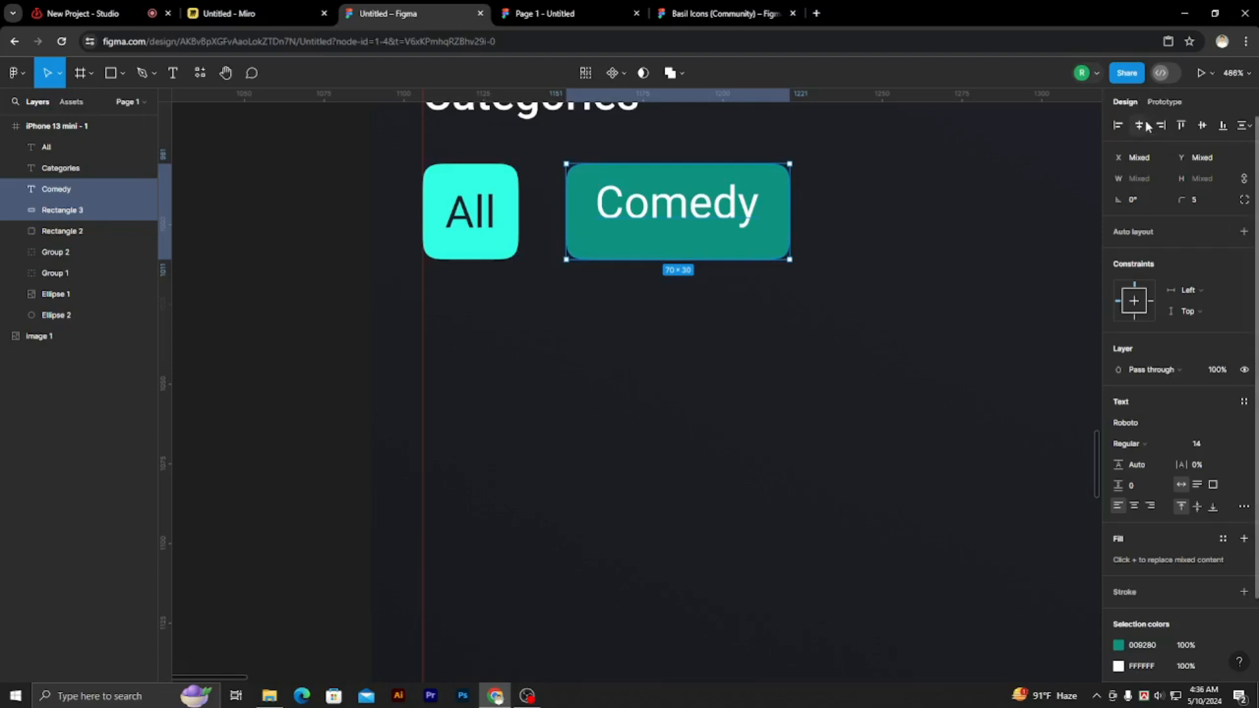
{"action": "left_click", "coordinate": [1201, 128]}
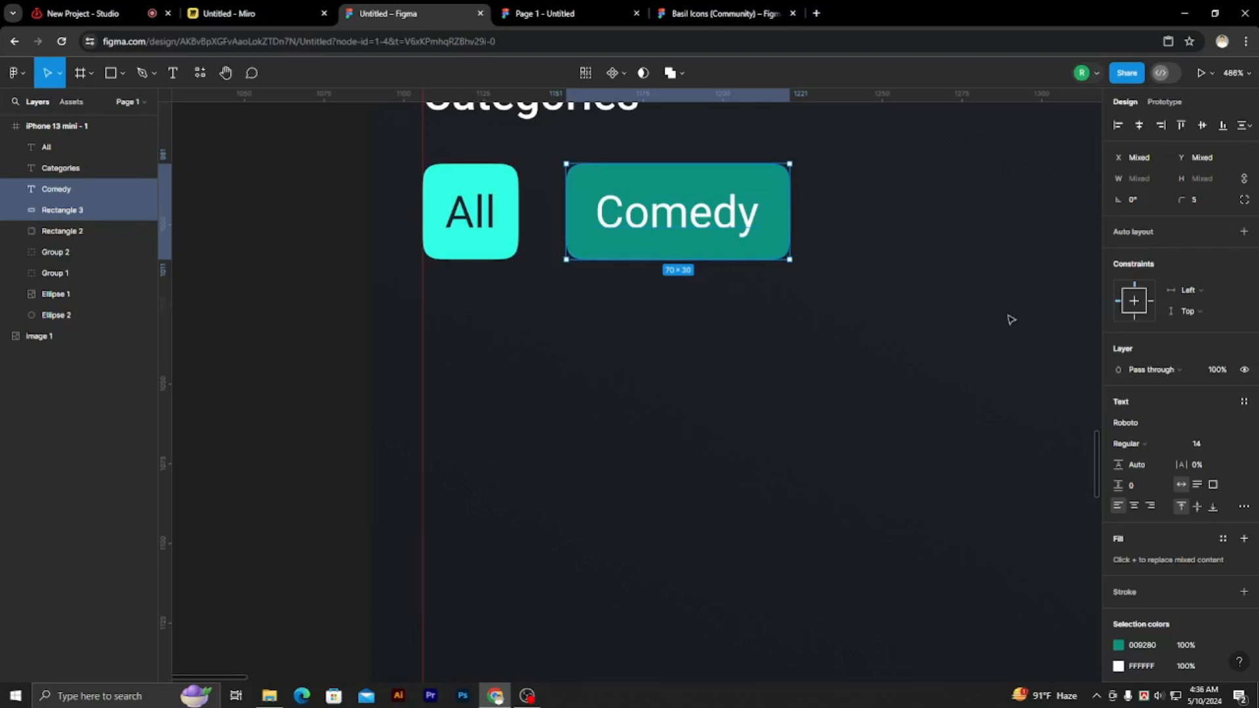
{"action": "scroll", "coordinate": [762, 388], "scroll_direction": "down", "scroll_amount": 6, "text": "ctrl"}
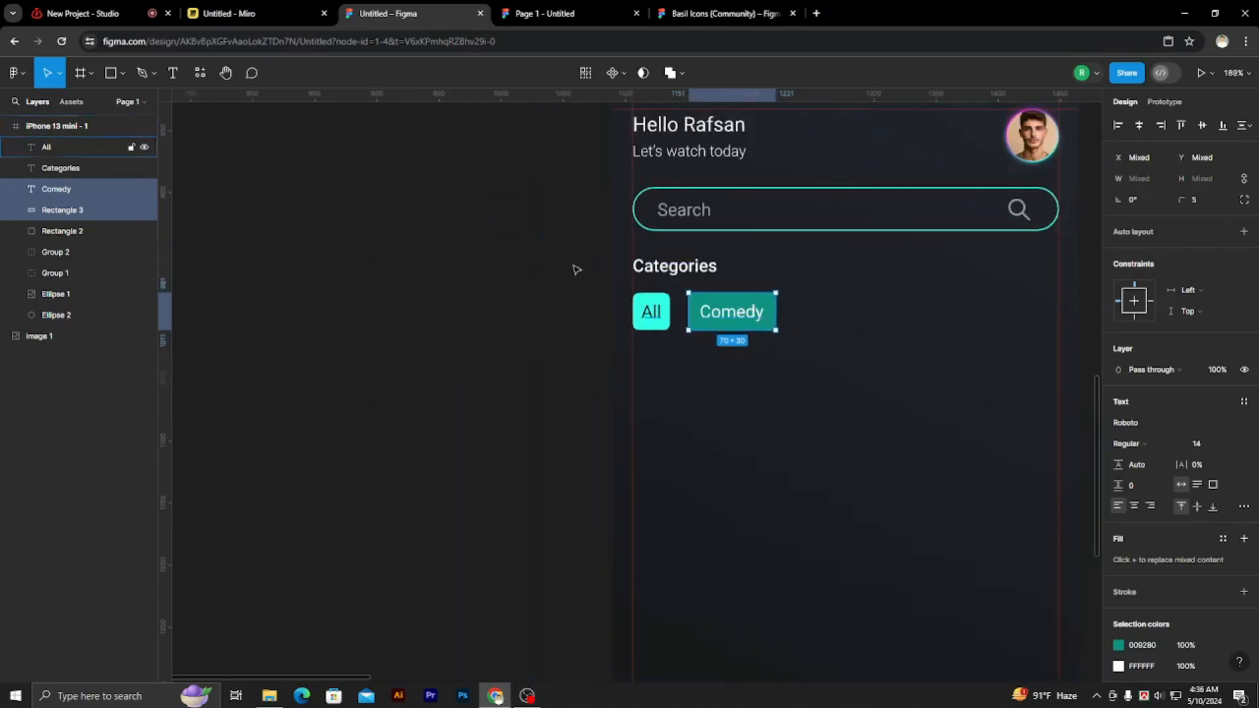
- Duplicate the dark teal rectangle to the right of "Comedy" and delete the extra copy overlapping the original
{"action": "left_click", "coordinate": [735, 288]}
{"action": "left_click_drag", "start_coordinate": [891, 392], "coordinate": [813, 391]}
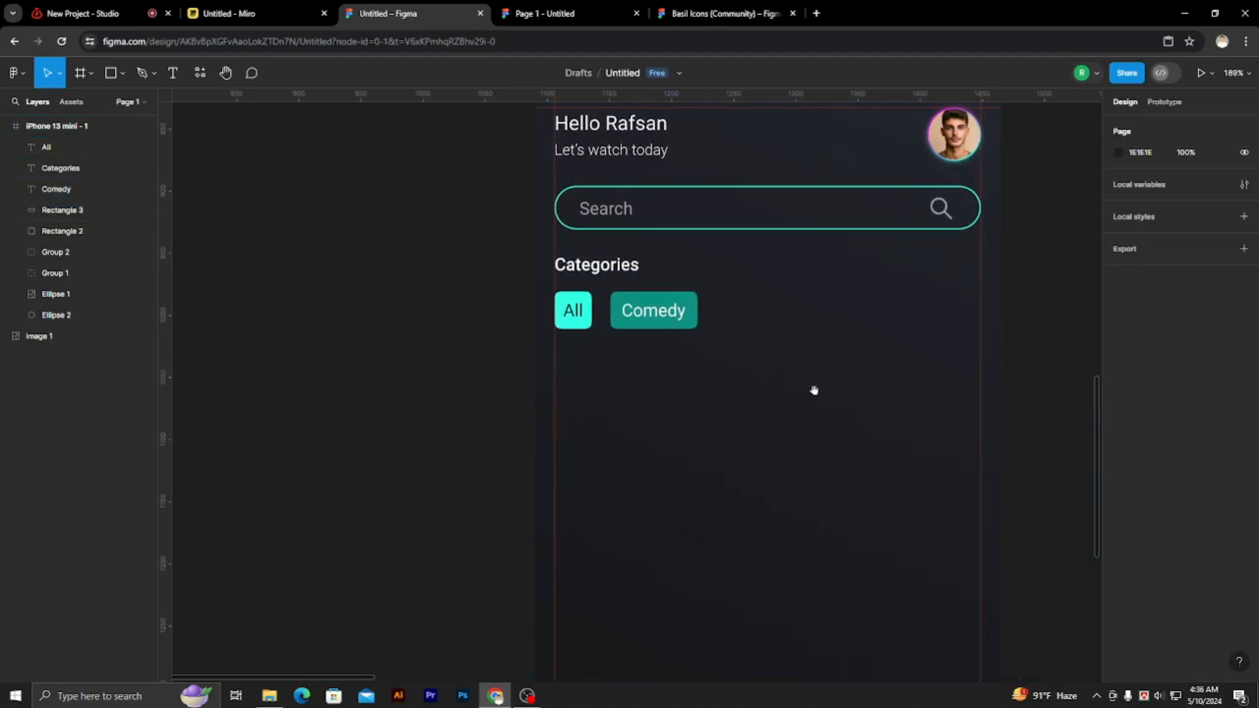
{"action": "scroll", "coordinate": [700, 312], "scroll_direction": "up", "scroll_amount": 2, "text": "ctrl"}
{"action": "left_click", "coordinate": [695, 300]}
{"action": "left_click_drag", "start_coordinate": [695, 299], "coordinate": [883, 314]}
{"action": "left_click", "coordinate": [668, 320]}
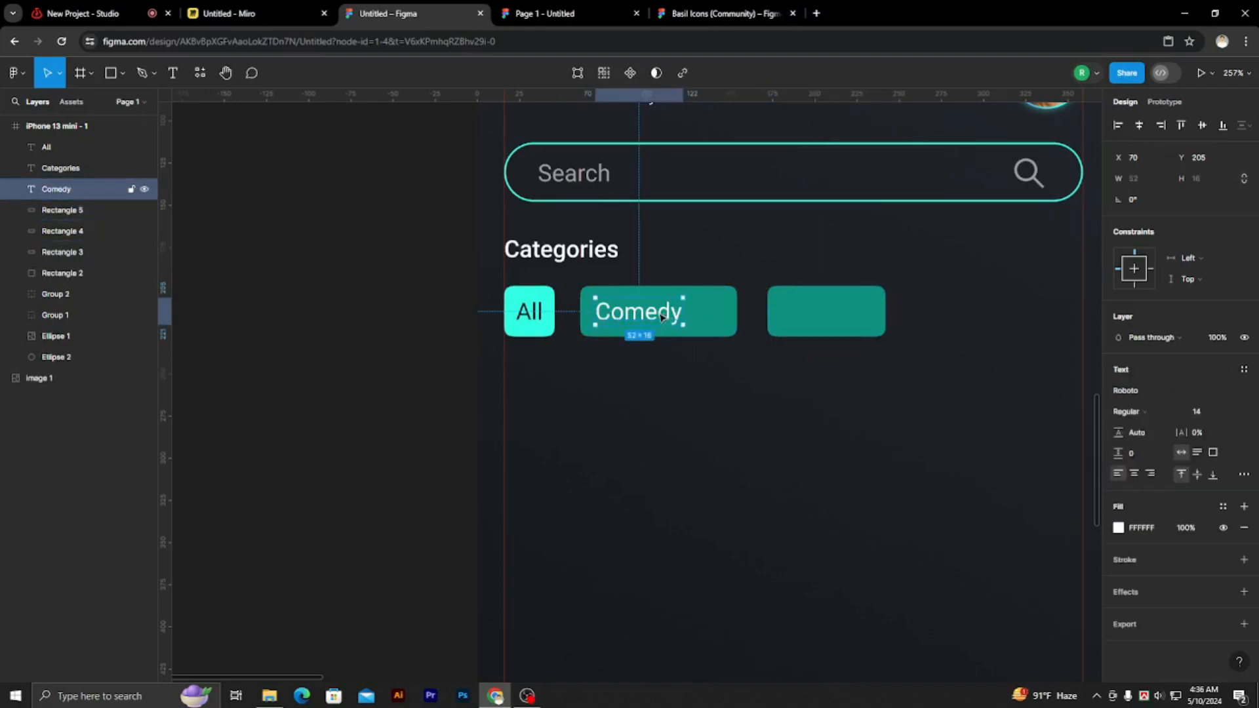
{"action": "scroll", "coordinate": [682, 315], "scroll_direction": "up", "scroll_amount": 5}
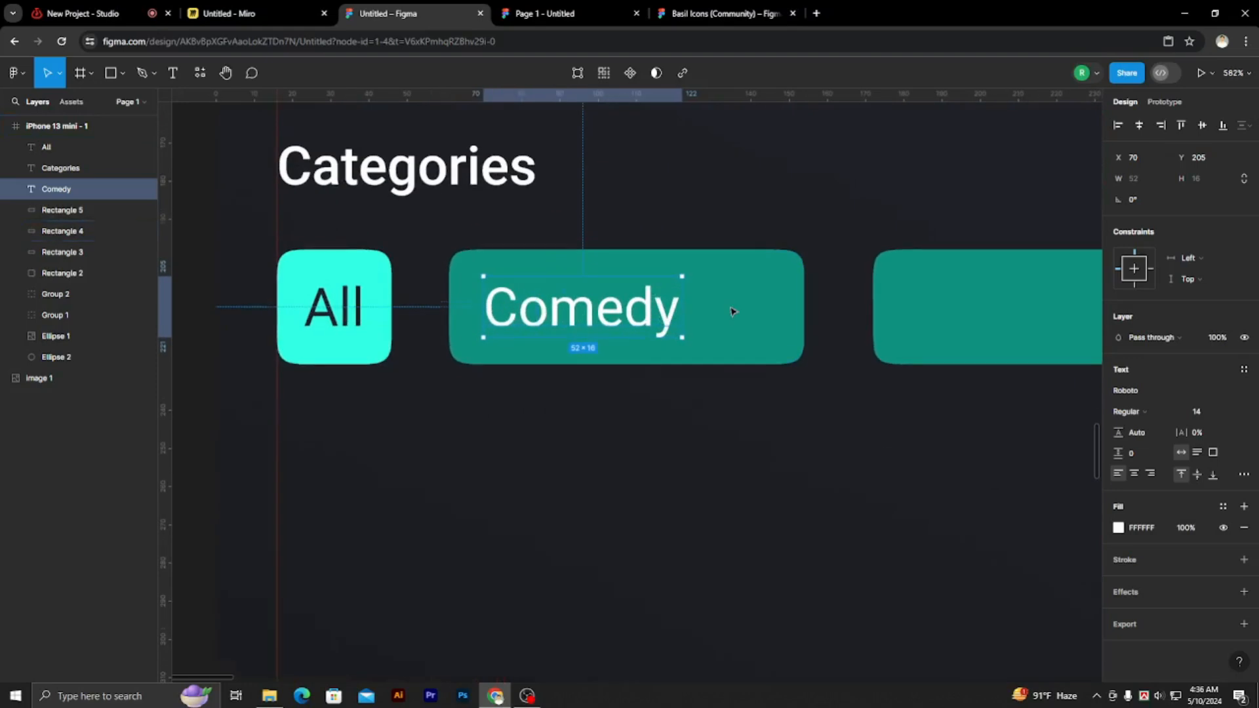
{"action": "left_click", "coordinate": [736, 319]}
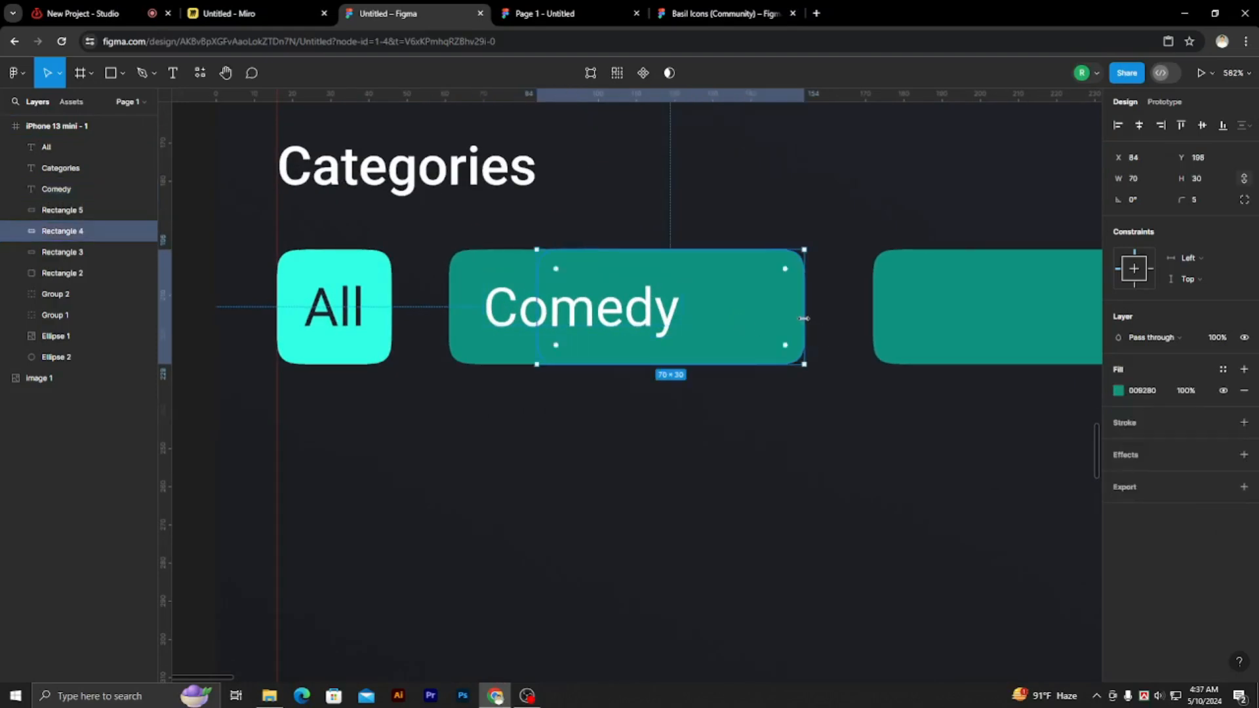
{"action": "key", "text": "Delete"}
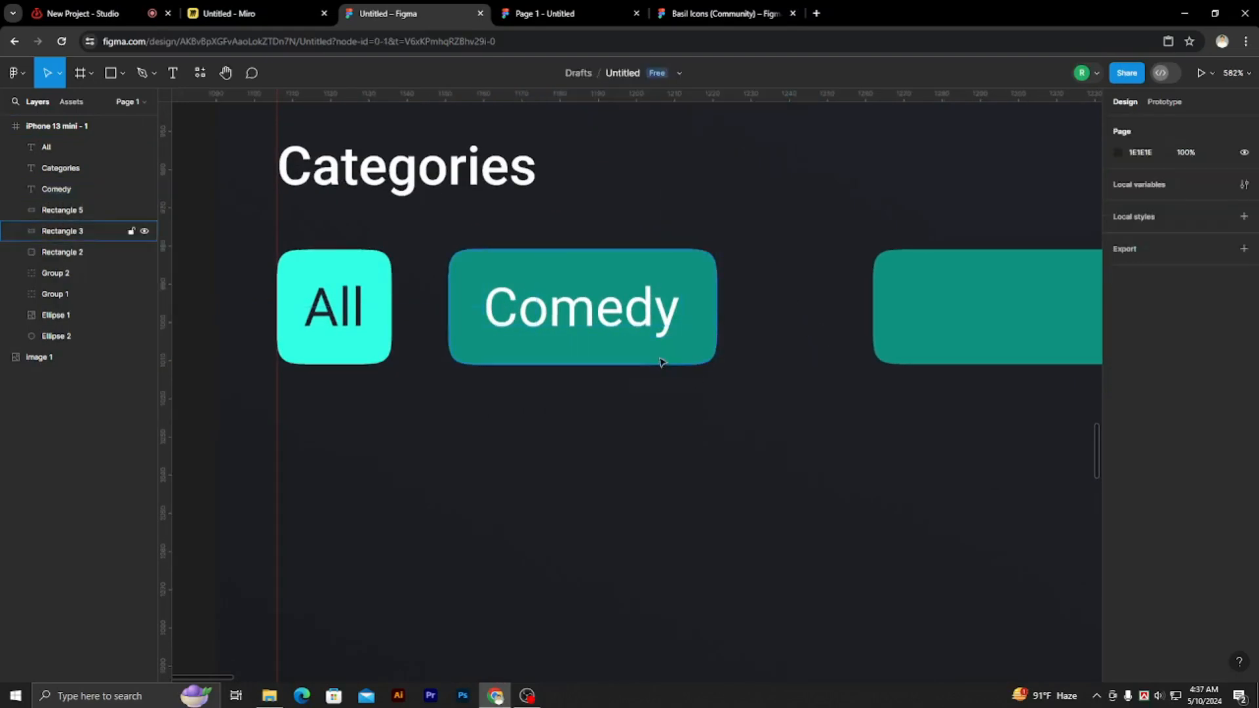
- Replace the fill of the "Comedy" rectangle with a stroke in the search bar's outline color, 24FFE5
{"action": "left_click", "coordinate": [708, 299]}
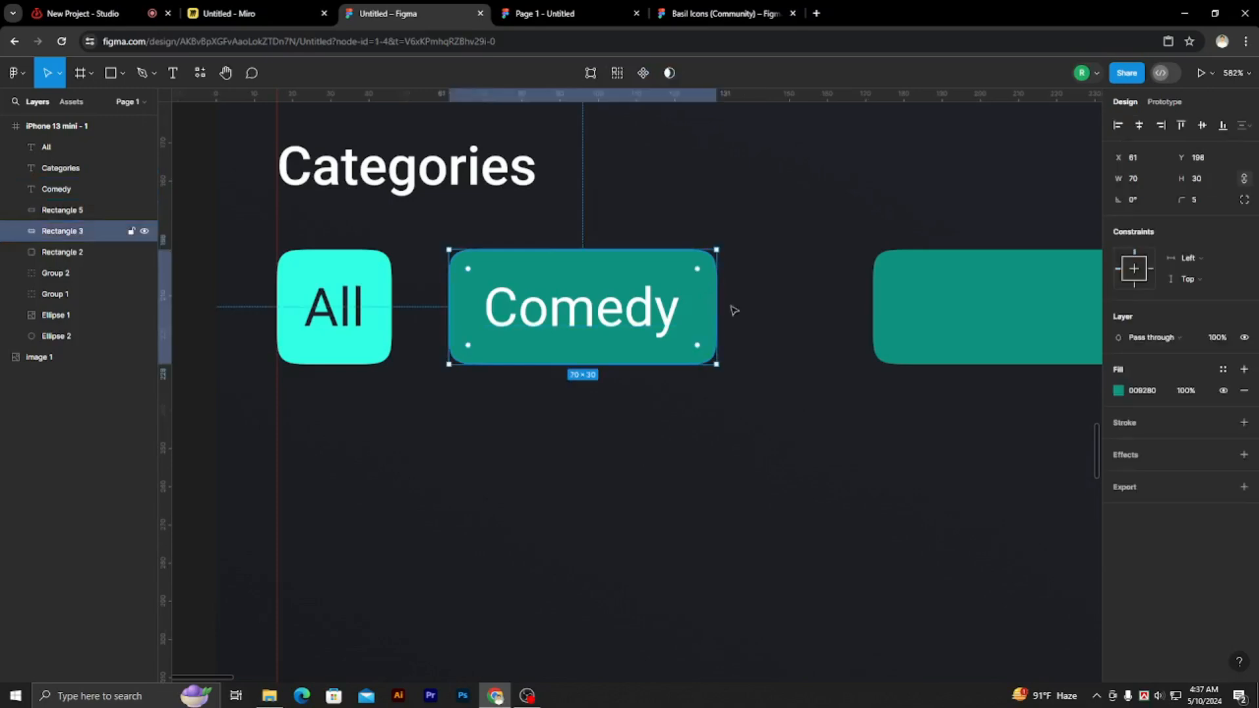
{"action": "left_click", "coordinate": [1244, 390]}
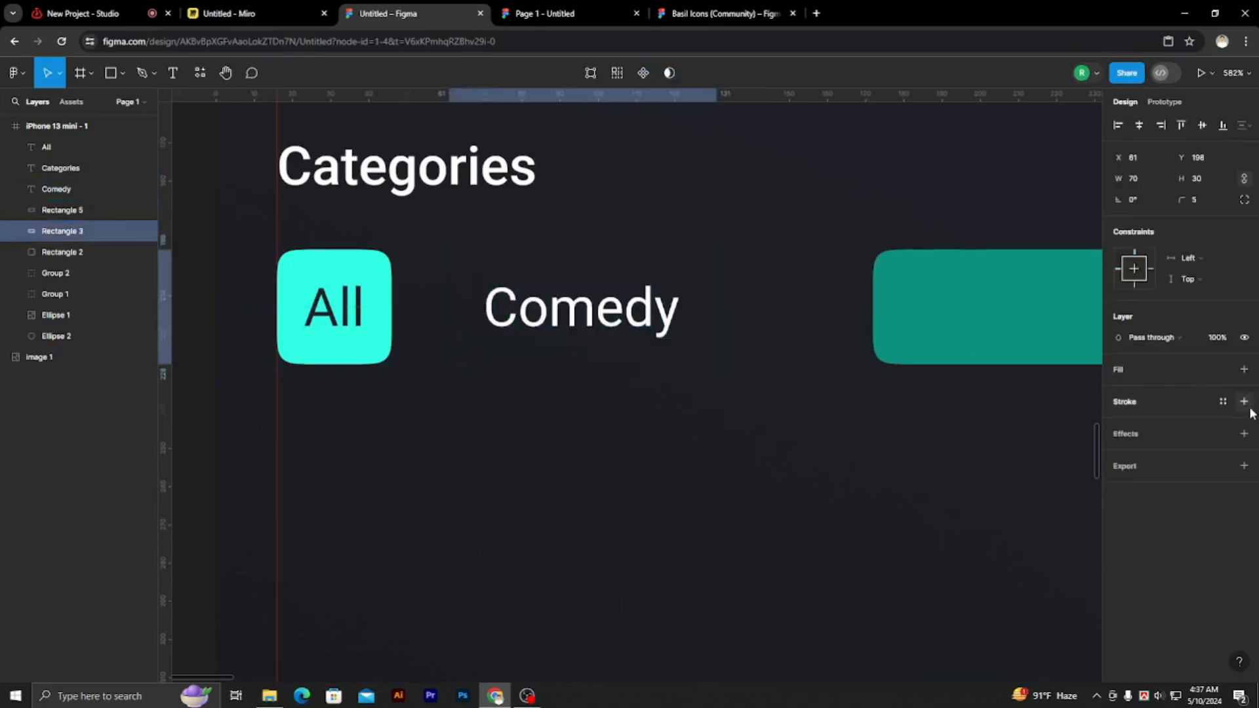
{"action": "left_click", "coordinate": [1245, 402]}
{"action": "left_click", "coordinate": [1117, 423]}
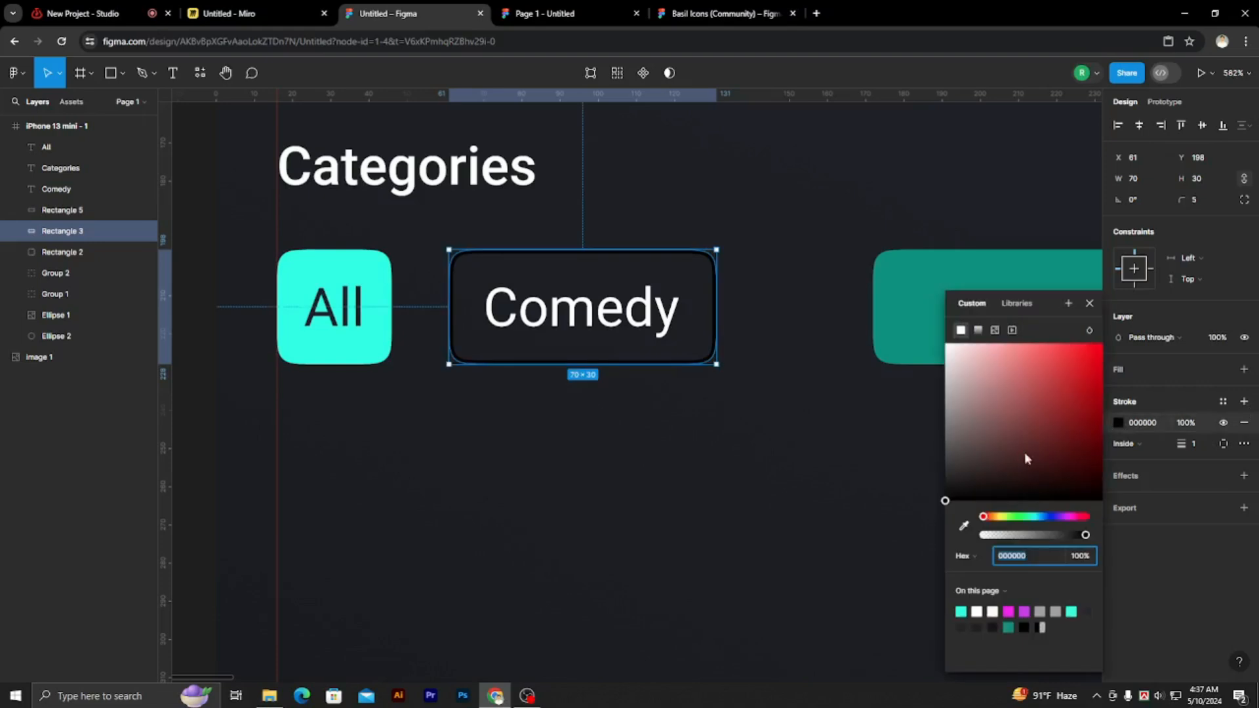
{"action": "left_click", "coordinate": [963, 525]}
{"action": "scroll", "coordinate": [1039, 152], "scroll_direction": "up", "scroll_amount": 2}
{"action": "scroll", "coordinate": [541, 207], "scroll_direction": "up", "scroll_amount": 4}
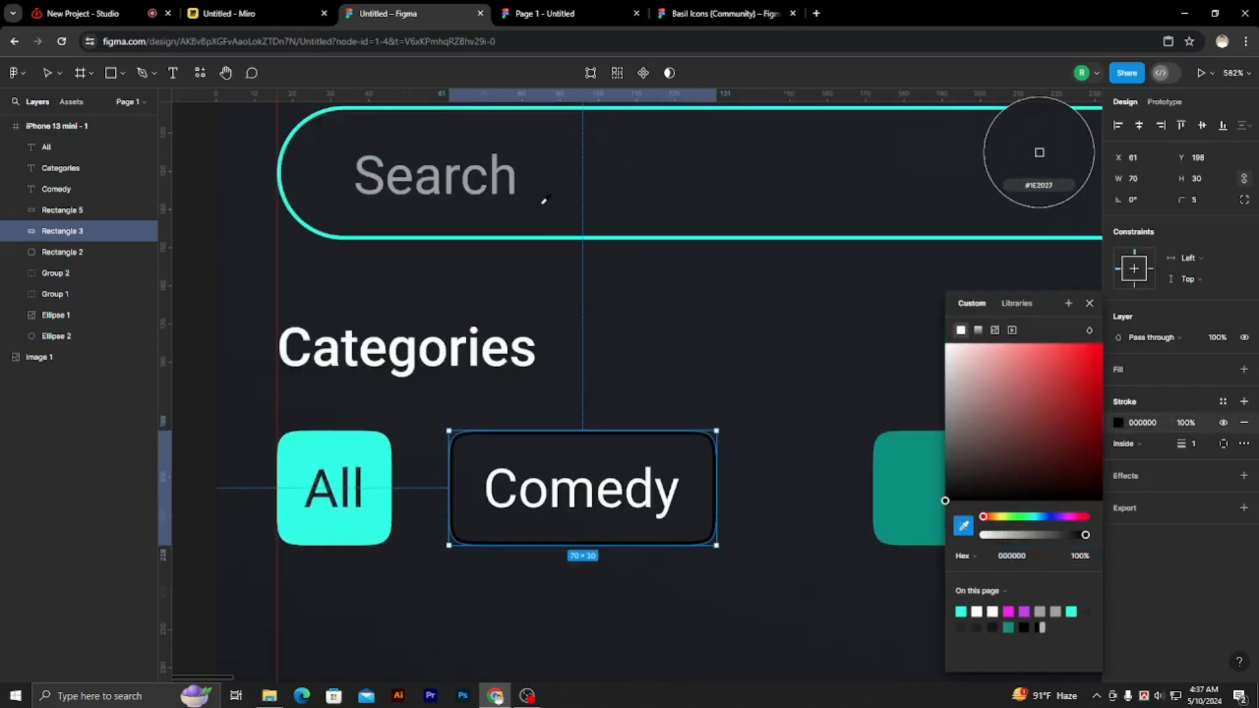
{"action": "left_click", "coordinate": [561, 237]}
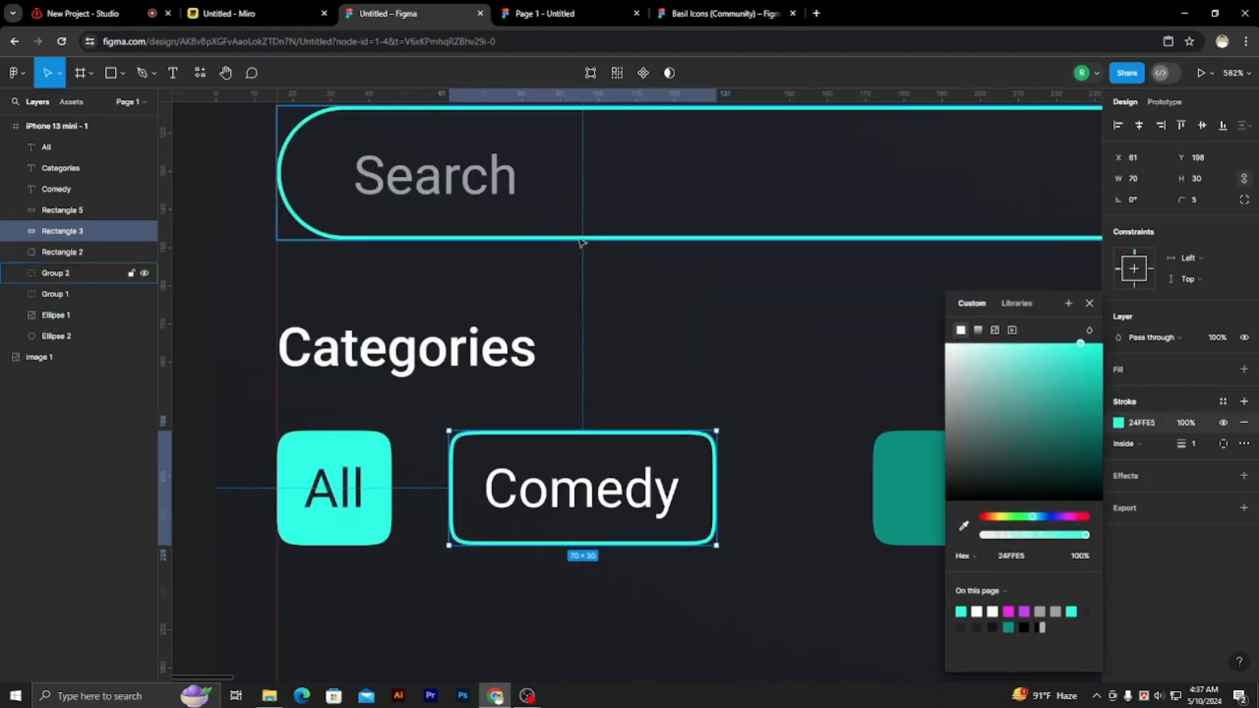
- Lower the stroke opacity of the "Comedy" rectangle to 58%
{"action": "left_click", "coordinate": [1188, 423]}
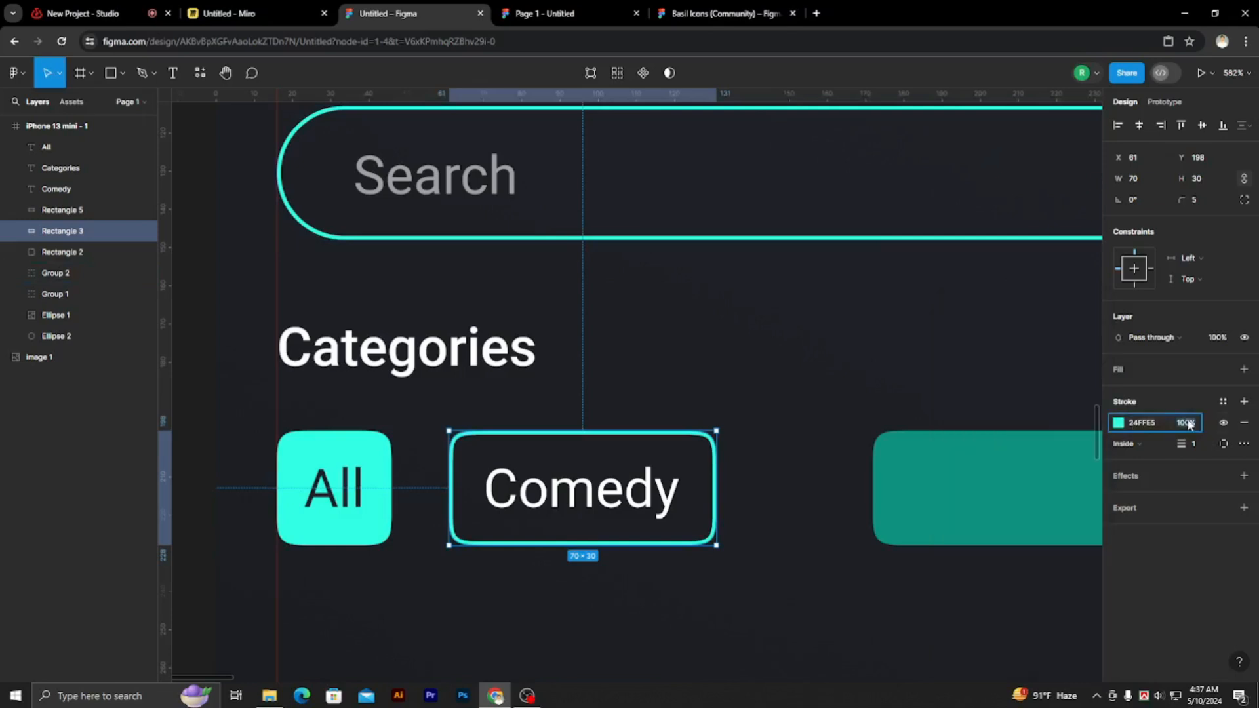
{"action": "key", "text": "Down"}
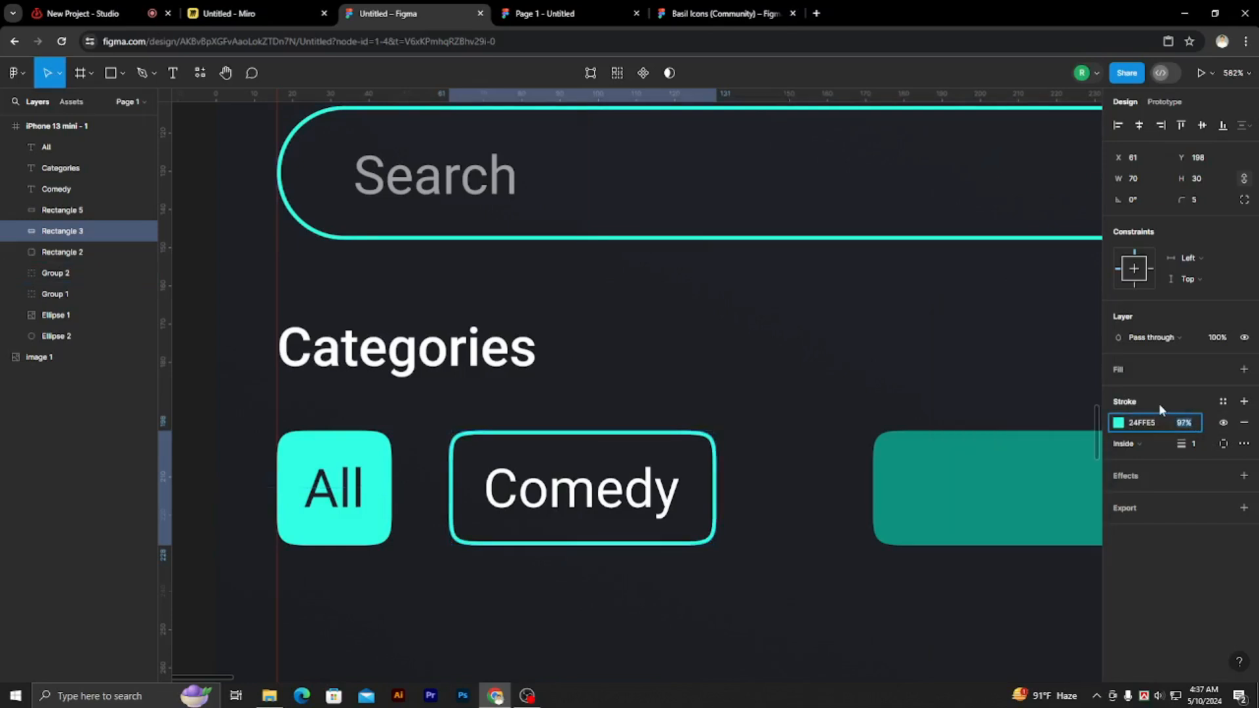
{"action": "key", "text": "Down"}
{"action": "key", "text": "Down"}
{"action": "key", "text": "Down"}
{"action": "key", "text": "Down"}
{"action": "key", "text": "Down"}
{"action": "key", "text": "Down"}
{"action": "key", "text": "Down"}
{"action": "key", "text": "Down"}
{"action": "key", "text": "Down"}
{"action": "key", "text": "Down"}
{"action": "key", "text": "Down"}
{"action": "key", "text": "Down"}
{"action": "key", "text": "Down"}
{"action": "key", "text": "Down"}
{"action": "key", "text": "Down"}
{"action": "key", "text": "Down"}
{"action": "key", "text": "Down"}
{"action": "key", "text": "Down"}
{"action": "key", "text": "Down"}
{"action": "key", "text": "Down"}
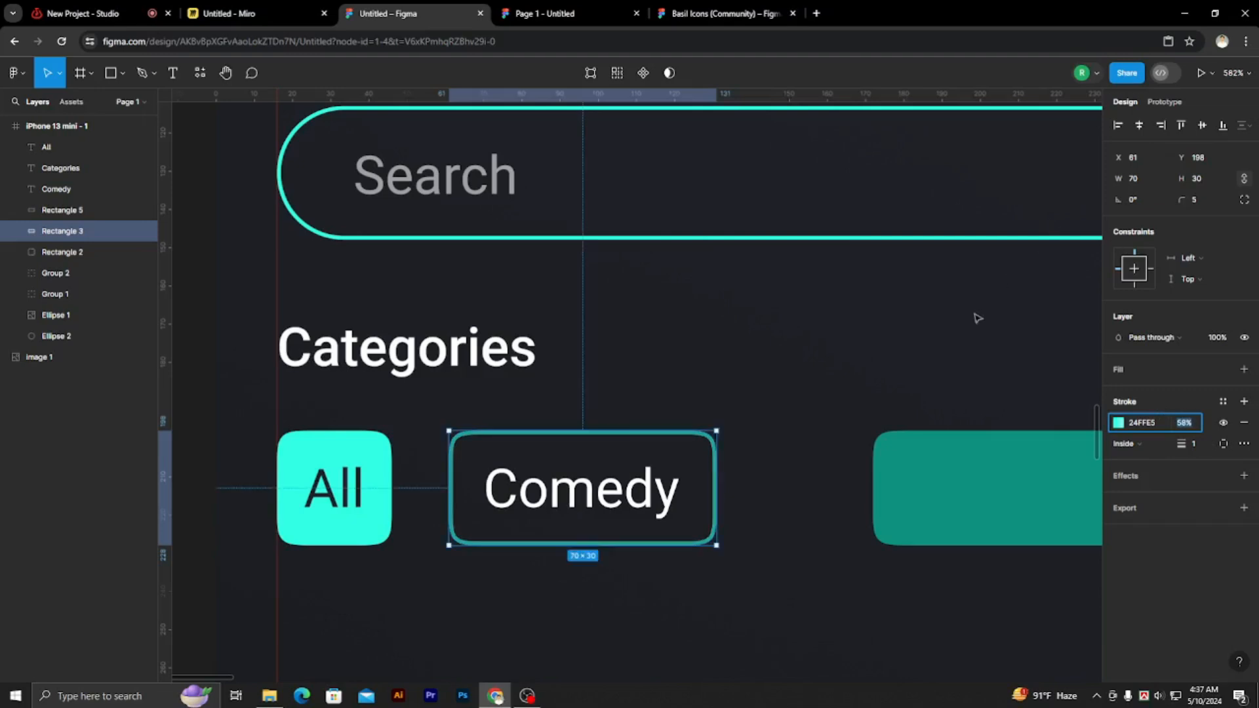
{"action": "left_click", "coordinate": [931, 371]}
- Lower the fill opacity of the "Comedy" text to 57%
{"action": "left_click", "coordinate": [610, 493]}
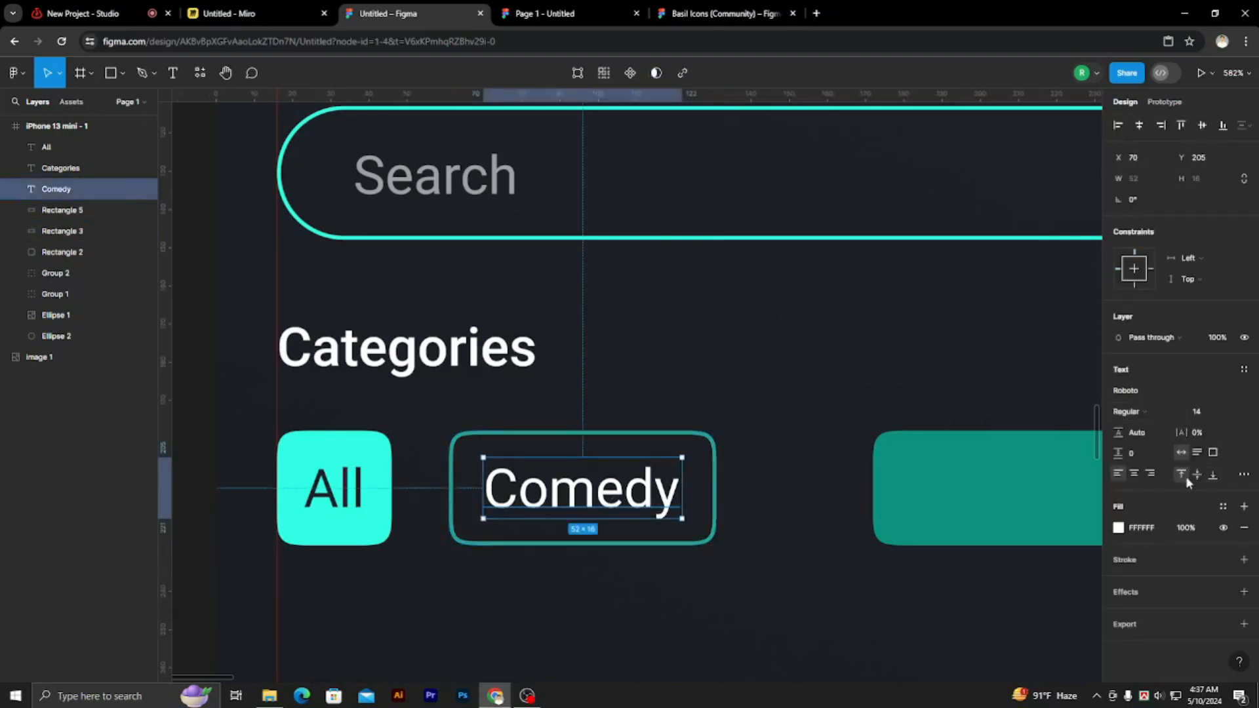
{"action": "left_click", "coordinate": [1188, 528]}
{"action": "key", "text": "Down"}
{"action": "key", "text": "Down"}
{"action": "key", "text": "Down"}
{"action": "key", "text": "Down"}
{"action": "key", "text": "Down"}
{"action": "key", "text": "Down"}
{"action": "key", "text": "Down"}
{"action": "key", "text": "Down"}
{"action": "key", "text": "Down"}
{"action": "key", "text": "Down"}
{"action": "key", "text": "Down"}
{"action": "key", "text": "Down"}
{"action": "key", "text": "Down"}
{"action": "key", "text": "Down"}
{"action": "key", "text": "Down"}
{"action": "key", "text": "Down"}
{"action": "key", "text": "Down"}
{"action": "key", "text": "Down"}
{"action": "key", "text": "Down"}
{"action": "key", "text": "Down"}
{"action": "key", "text": "Down"}
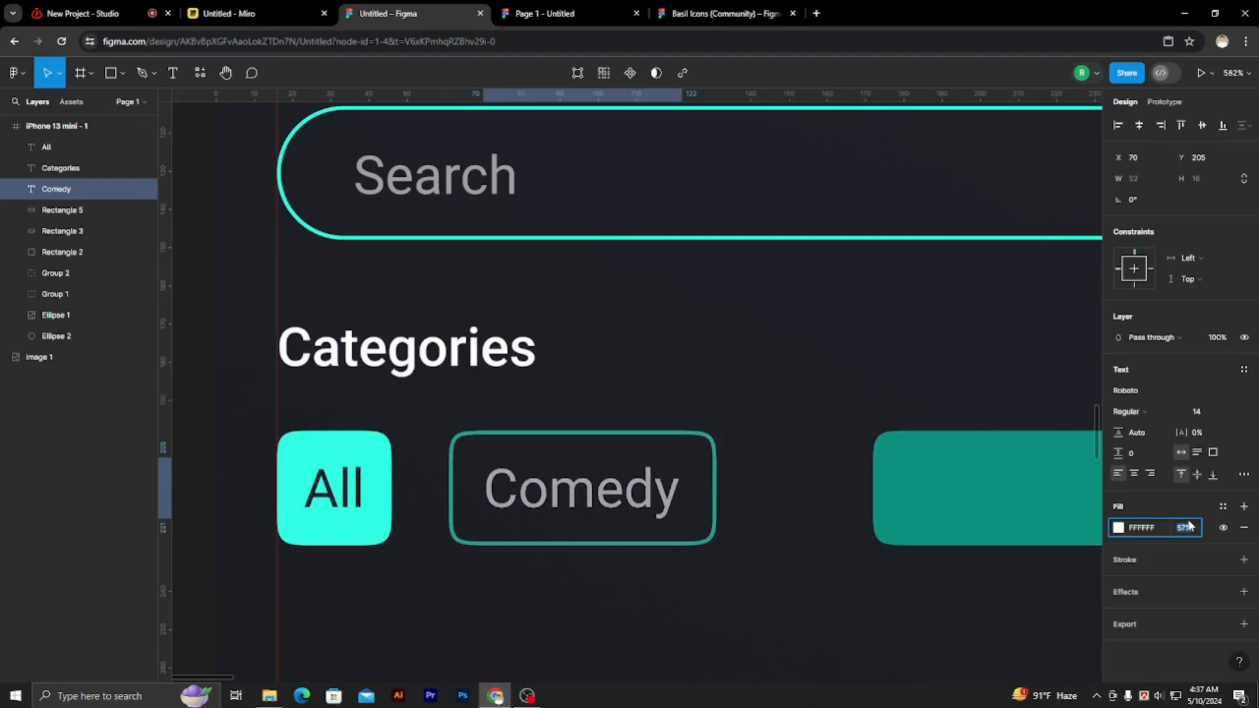
- Set the stroke weight of the "Comedy" rectangle to 0.5
{"action": "left_click", "coordinate": [715, 446]}
{"action": "left_click", "coordinate": [1201, 447]}
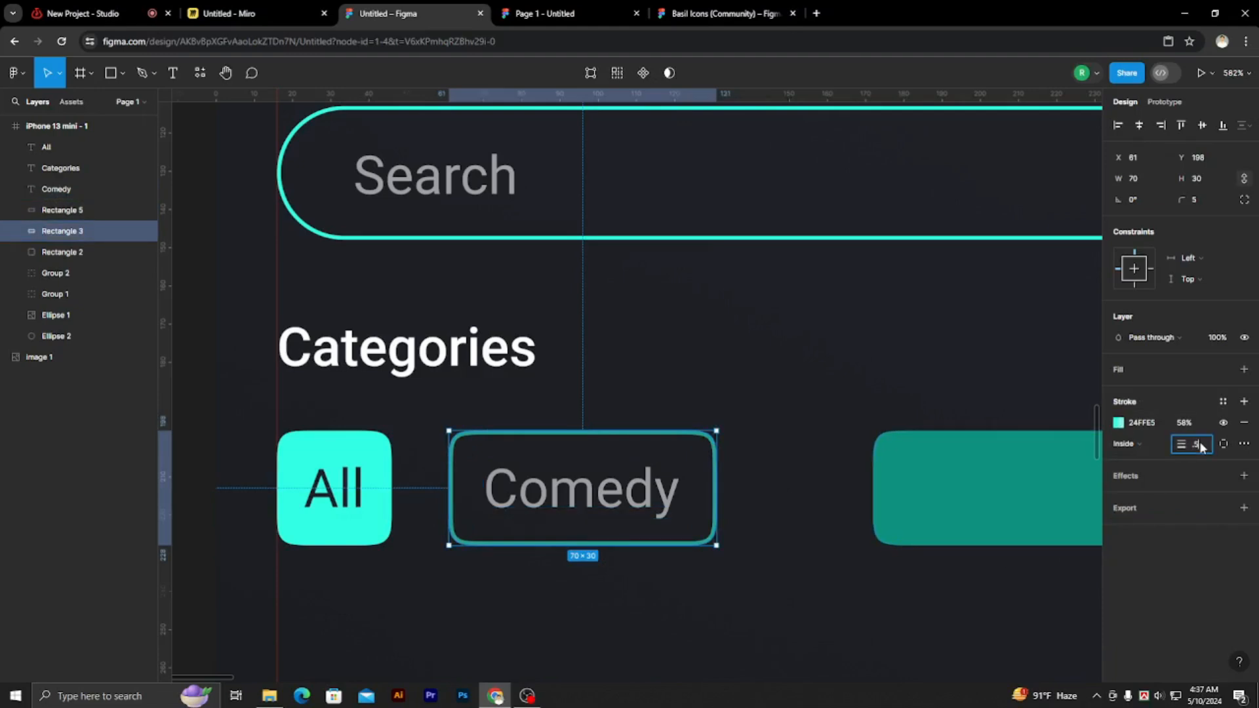
{"action": "type", "text": ".5"}
{"action": "key", "text": "Return"}
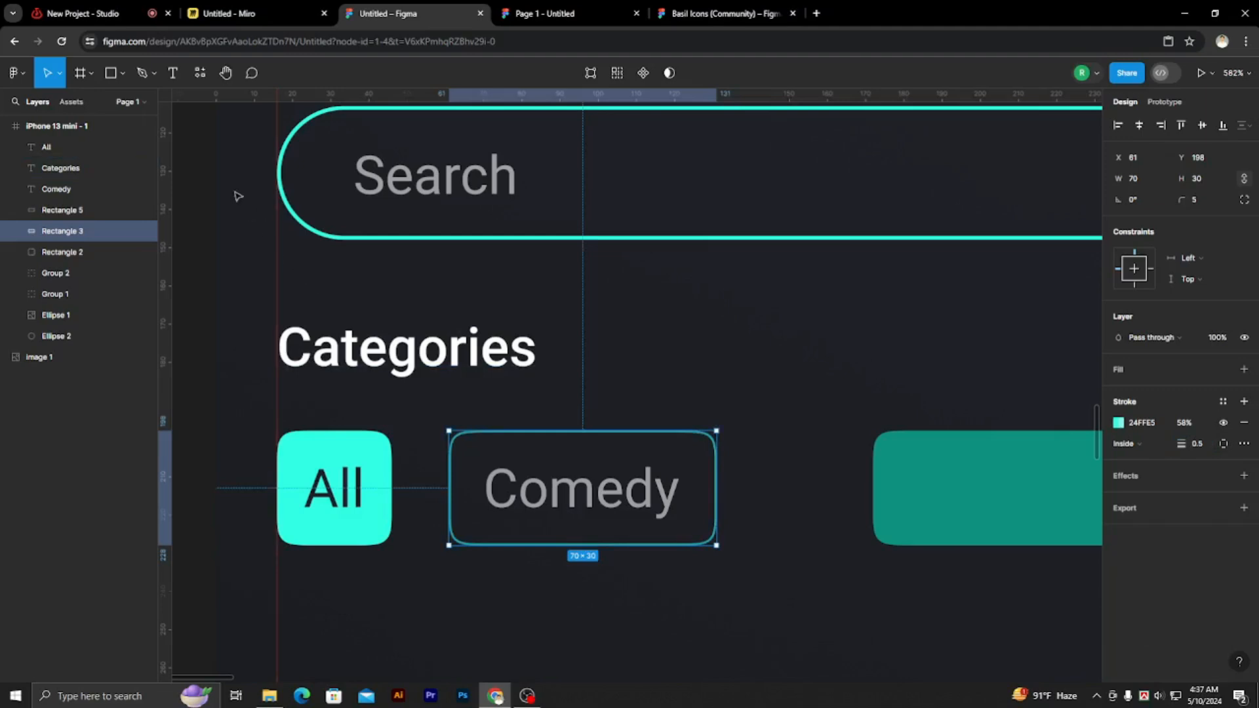
- Check the category buttons in the phone prototype preview and return to the design file
{"action": "left_click", "coordinate": [208, 165]}
{"action": "left_click", "coordinate": [550, 13]}
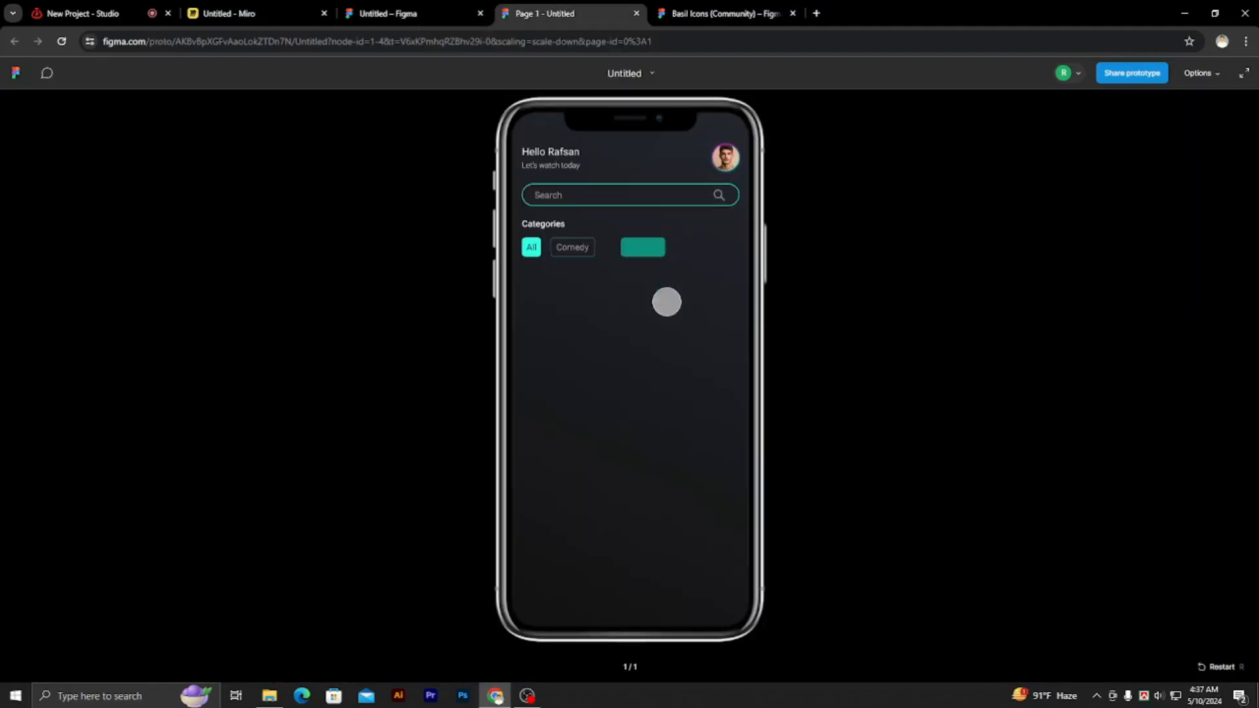
{"action": "left_click", "coordinate": [423, 8]}
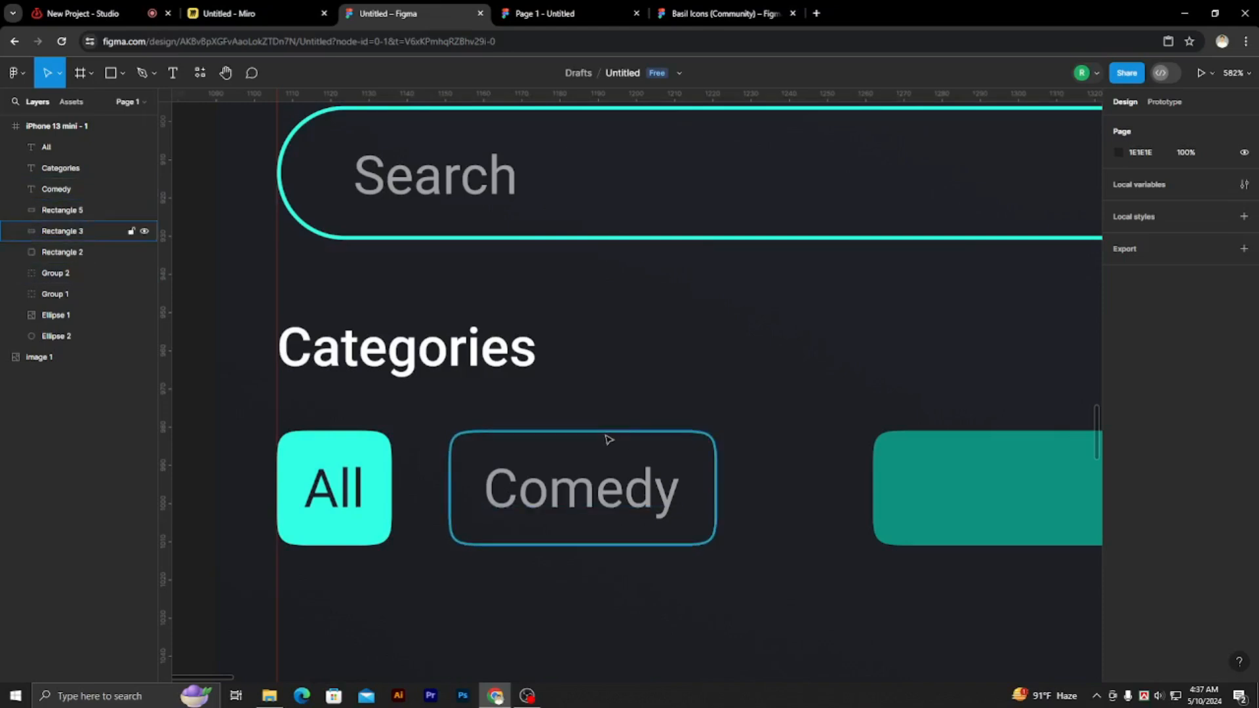
- Delete the leftover dark teal rectangle to the right of the "Comedy" button
{"action": "scroll", "coordinate": [609, 431], "scroll_direction": "down", "scroll_amount": 5}
{"action": "scroll", "coordinate": [610, 431], "scroll_direction": "down", "scroll_amount": 3}
{"action": "left_click", "coordinate": [736, 470]}
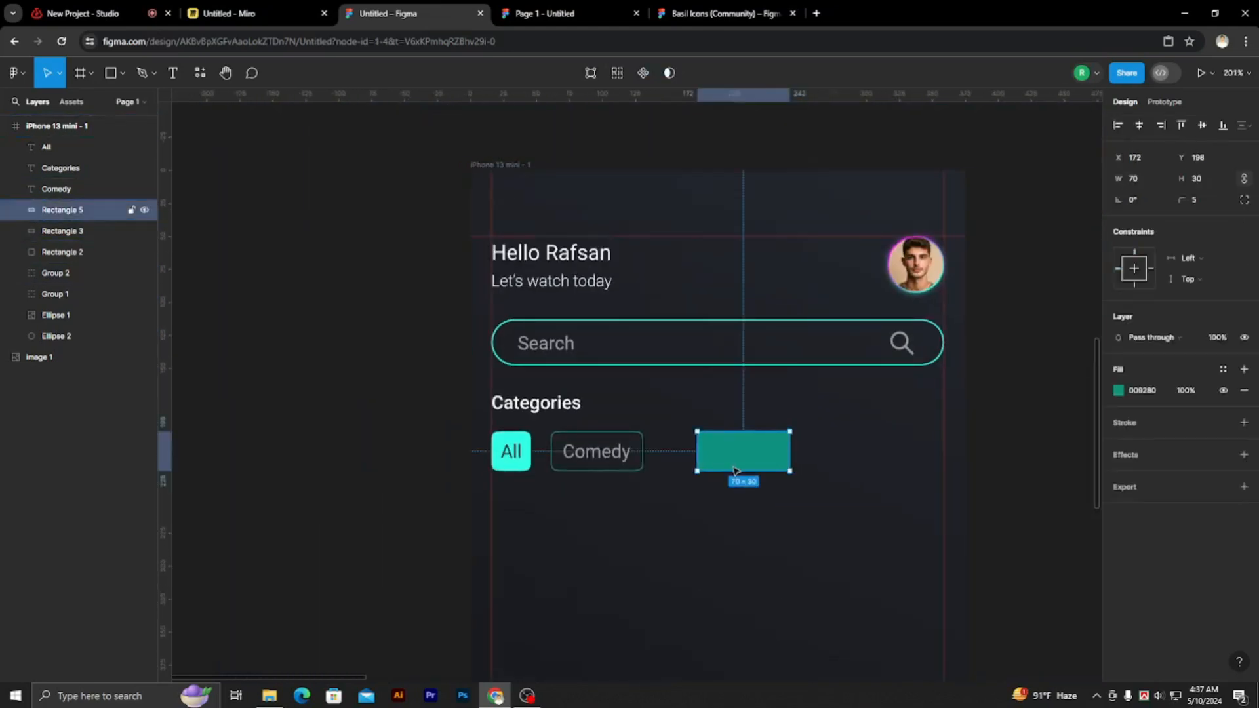
{"action": "key", "text": "Delete"}
- Duplicate the "Comedy" text together with its outlined rectangle to the right, in line with the original button
{"action": "scroll", "coordinate": [600, 459], "scroll_direction": "up", "scroll_amount": 5}
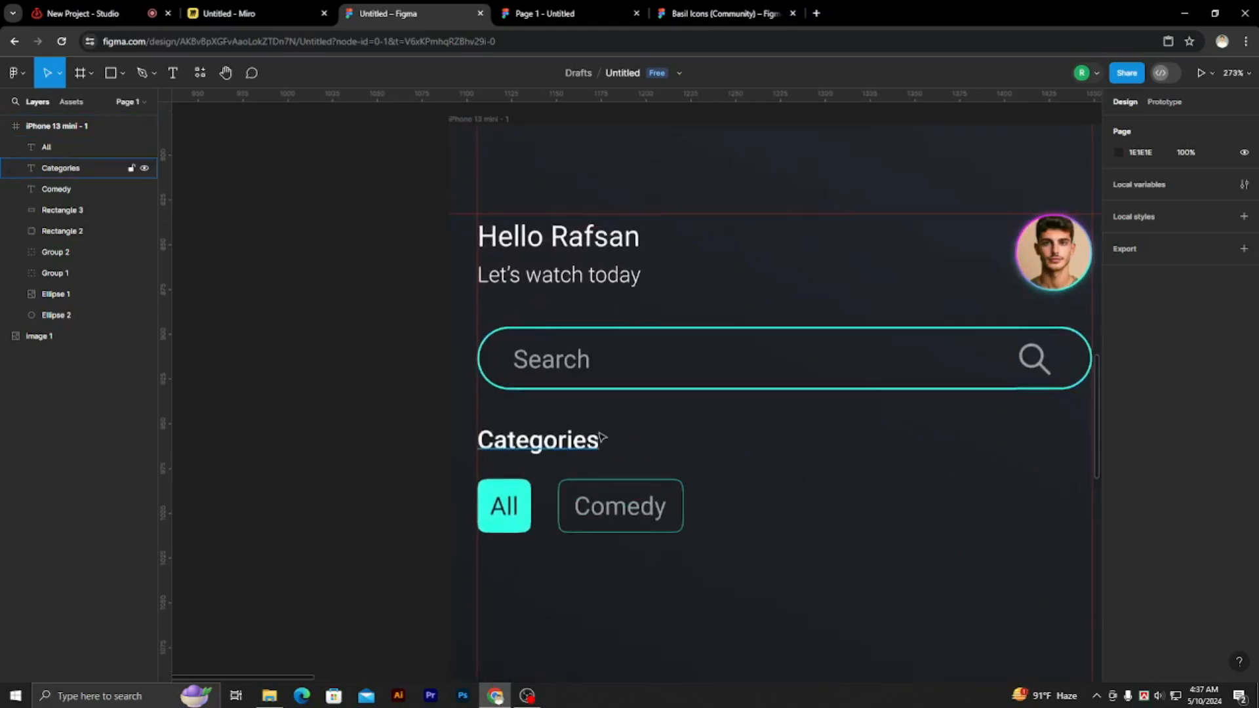
{"action": "left_click", "coordinate": [623, 427]}
{"action": "left_click", "coordinate": [697, 382], "text": "shift"}
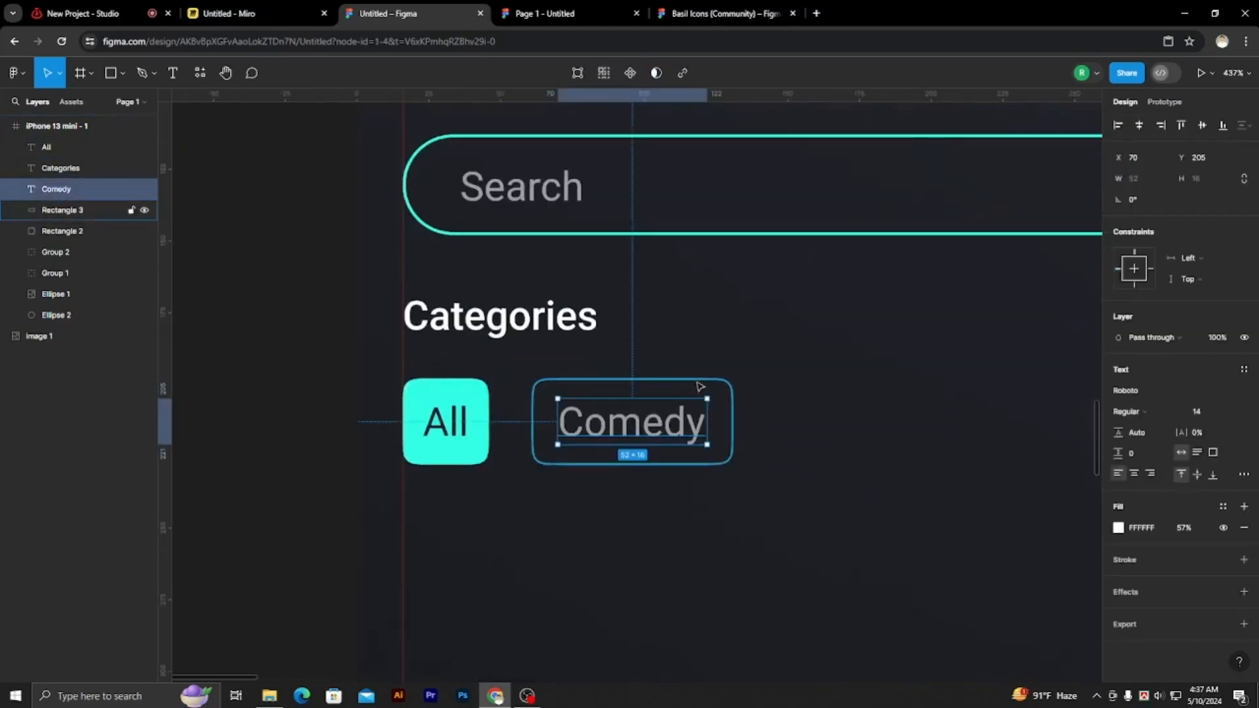
{"action": "scroll", "coordinate": [566, 491], "scroll_direction": "down", "scroll_amount": 3}
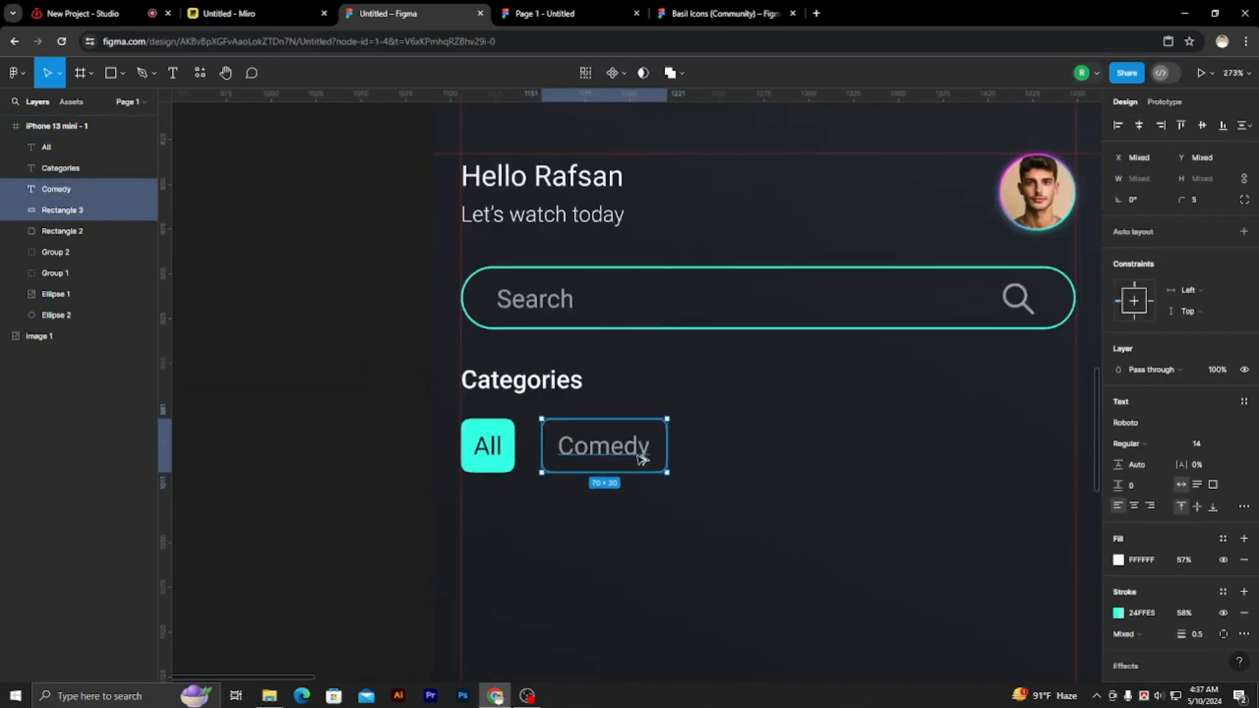
{"action": "left_click_drag", "start_coordinate": [620, 446], "coordinate": [766, 444]}
- Change the duplicated button's text to "Action"
{"action": "double_click", "coordinate": [757, 446]}
{"action": "key", "text": "BackSpace"}
{"action": "type", "text": "AS"}
{"action": "key", "text": "BackSpace"}
{"action": "type", "text": "ction"}
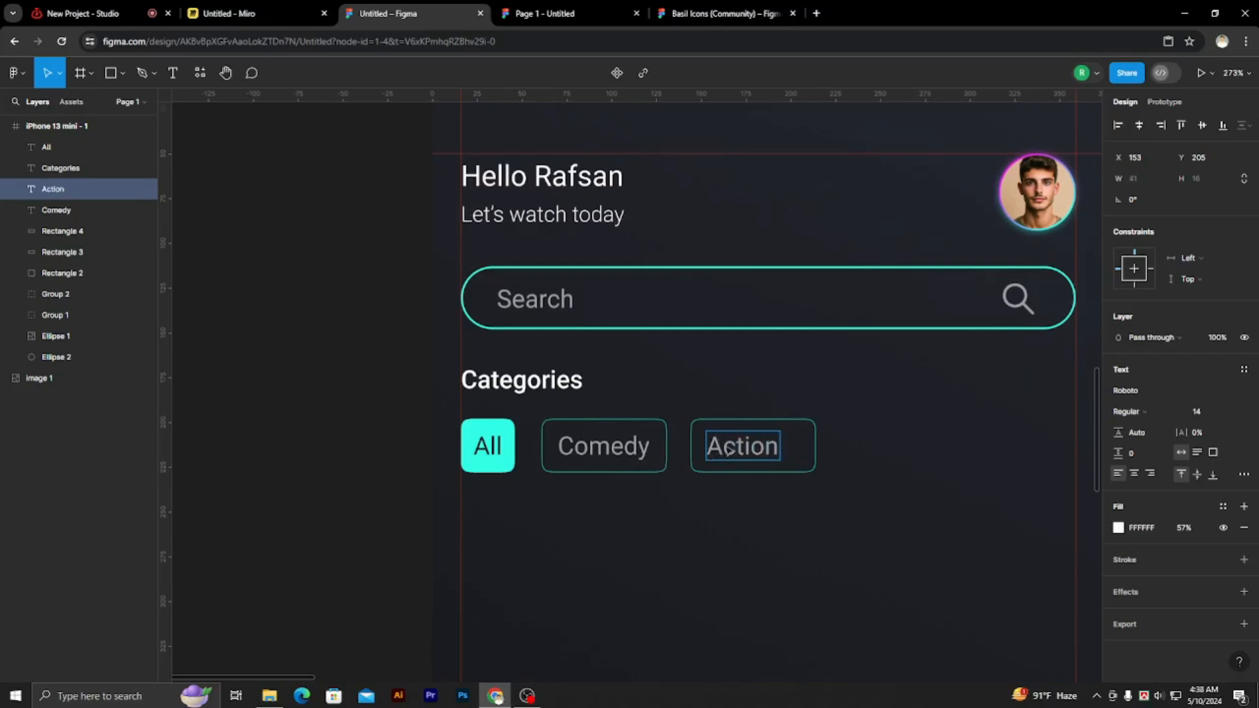
- Centre the "Action" text horizontally within its outlined rectangle
{"action": "scroll", "coordinate": [728, 449], "scroll_direction": "down", "scroll_amount": 3}
{"action": "scroll", "coordinate": [736, 478], "scroll_direction": "up", "scroll_amount": 2}
{"action": "left_click", "coordinate": [612, 467]}
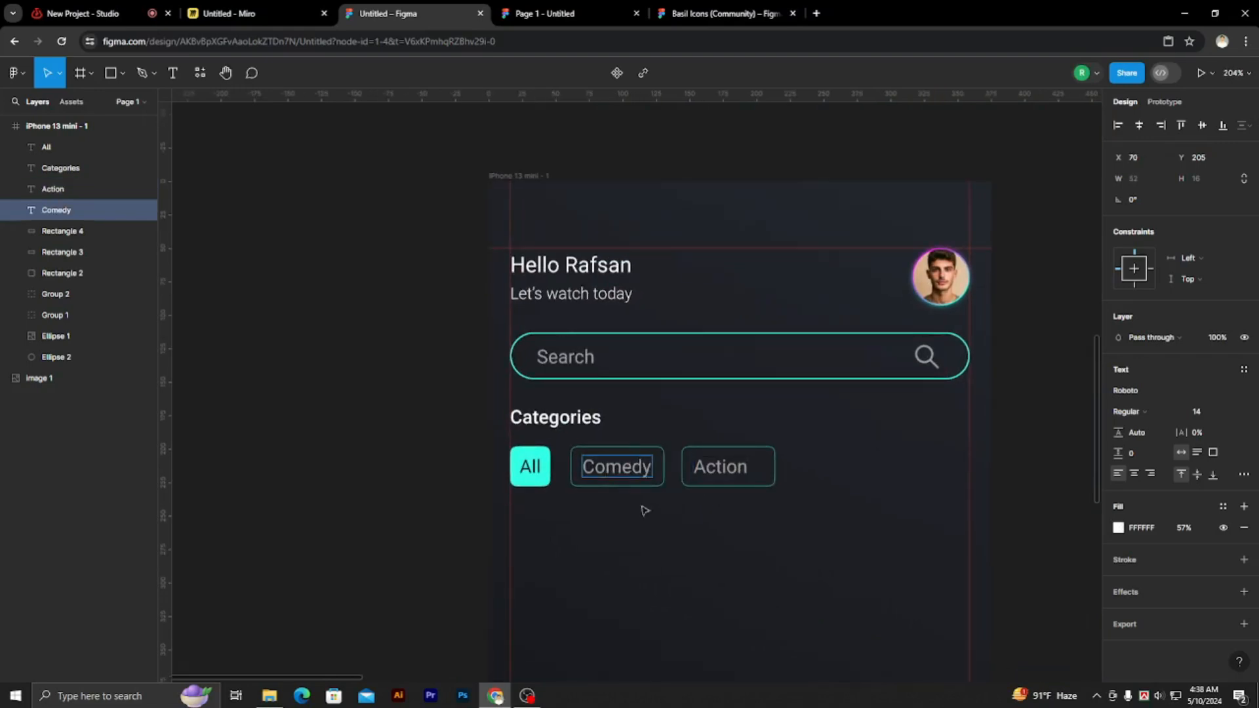
{"action": "left_click", "coordinate": [641, 484], "text": "shift"}
{"action": "scroll", "coordinate": [640, 506], "scroll_direction": "up", "scroll_amount": 3}
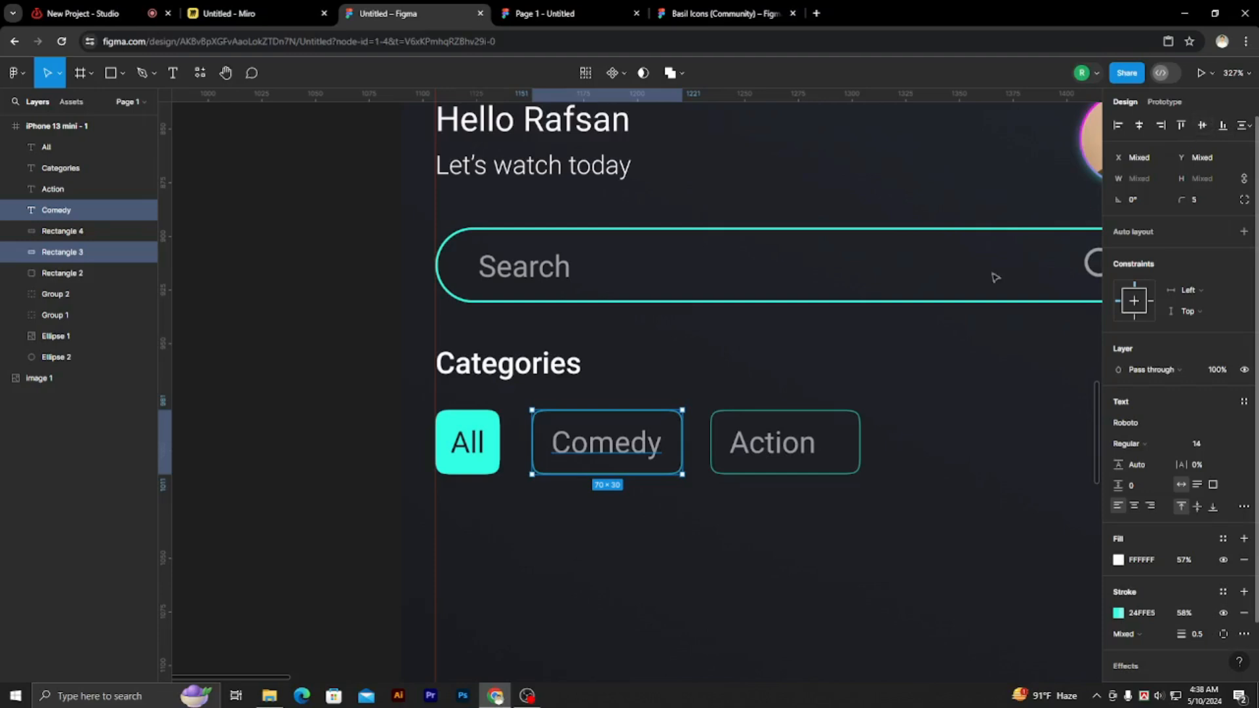
{"action": "scroll", "coordinate": [817, 438], "scroll_direction": "up", "scroll_amount": 1}
{"action": "left_click", "coordinate": [813, 449]}
{"action": "left_click", "coordinate": [823, 420], "text": "shift"}
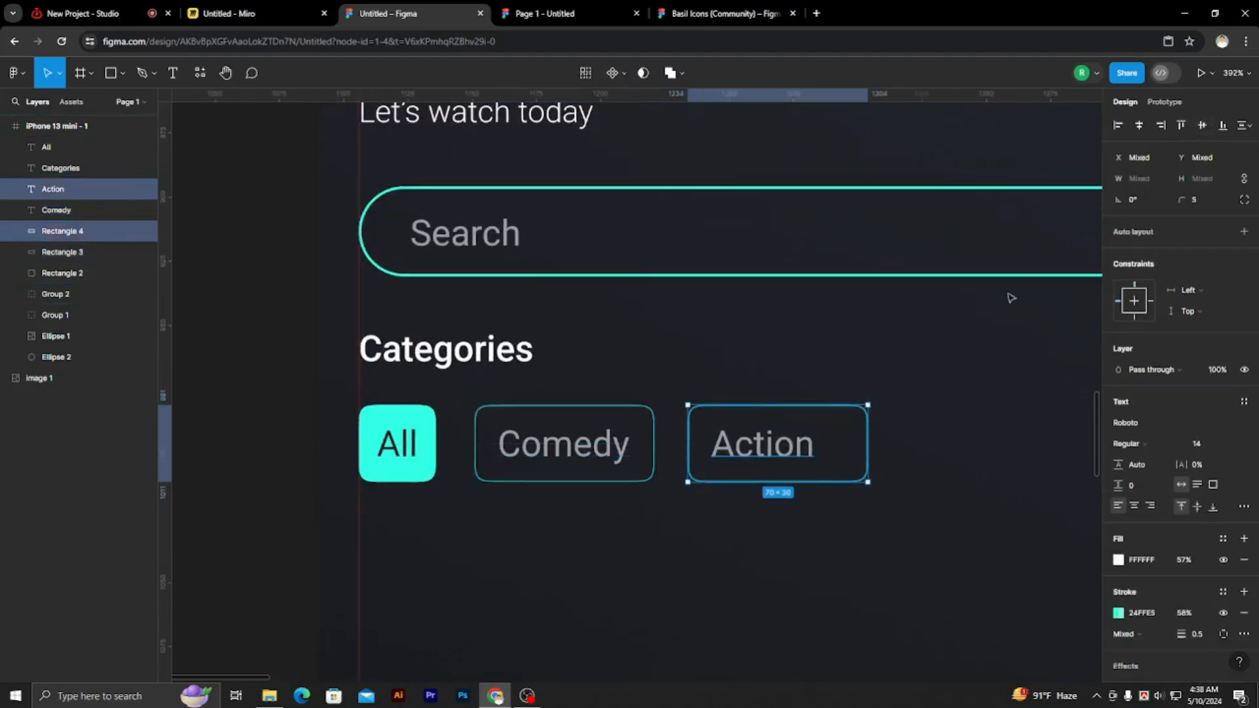
{"action": "left_click", "coordinate": [1139, 125]}
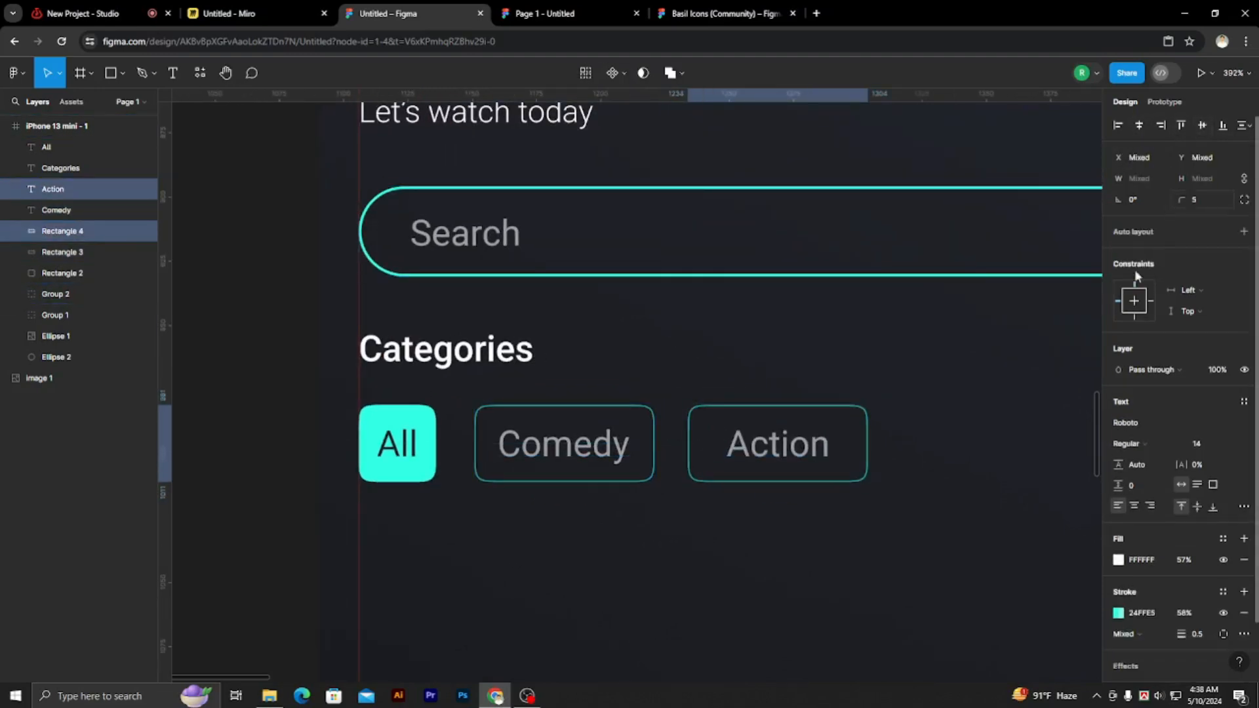
{"action": "scroll", "coordinate": [588, 394], "scroll_direction": "down", "scroll_amount": 5}
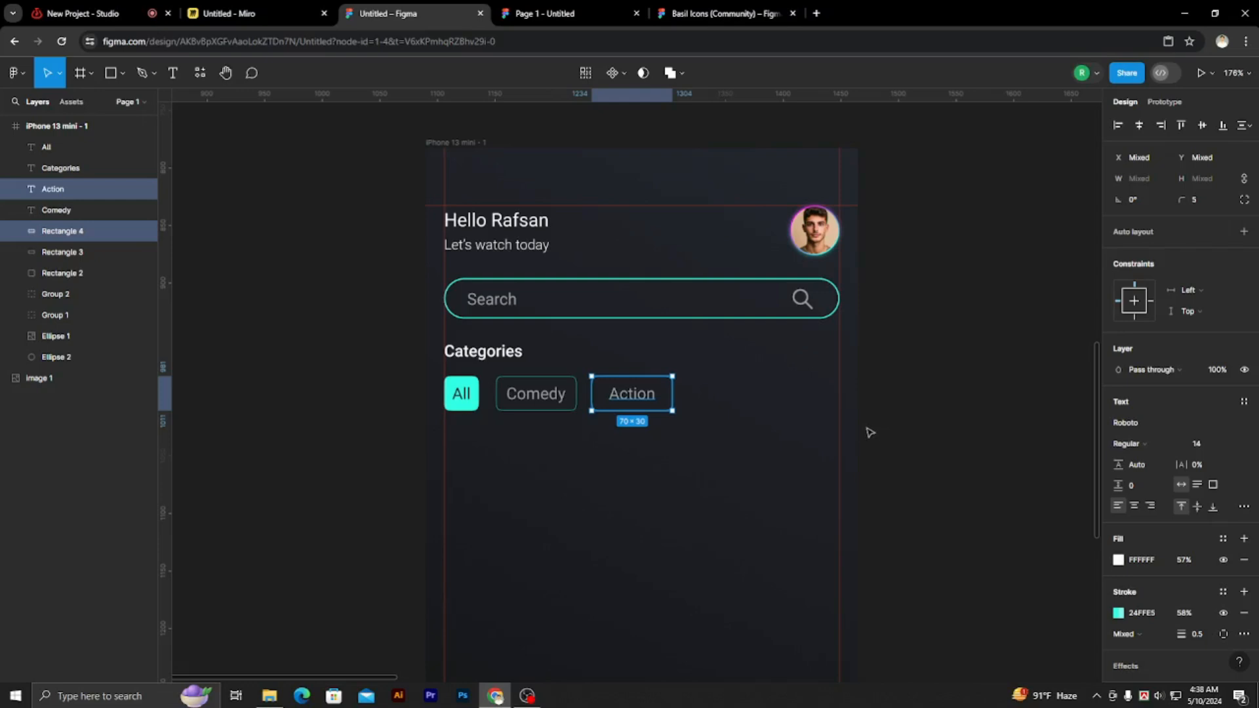
- Duplicate the "Action" button to the right in the same row and change the copy's text to "Horor"
{"action": "scroll", "coordinate": [604, 392], "scroll_direction": "up", "scroll_amount": 5}
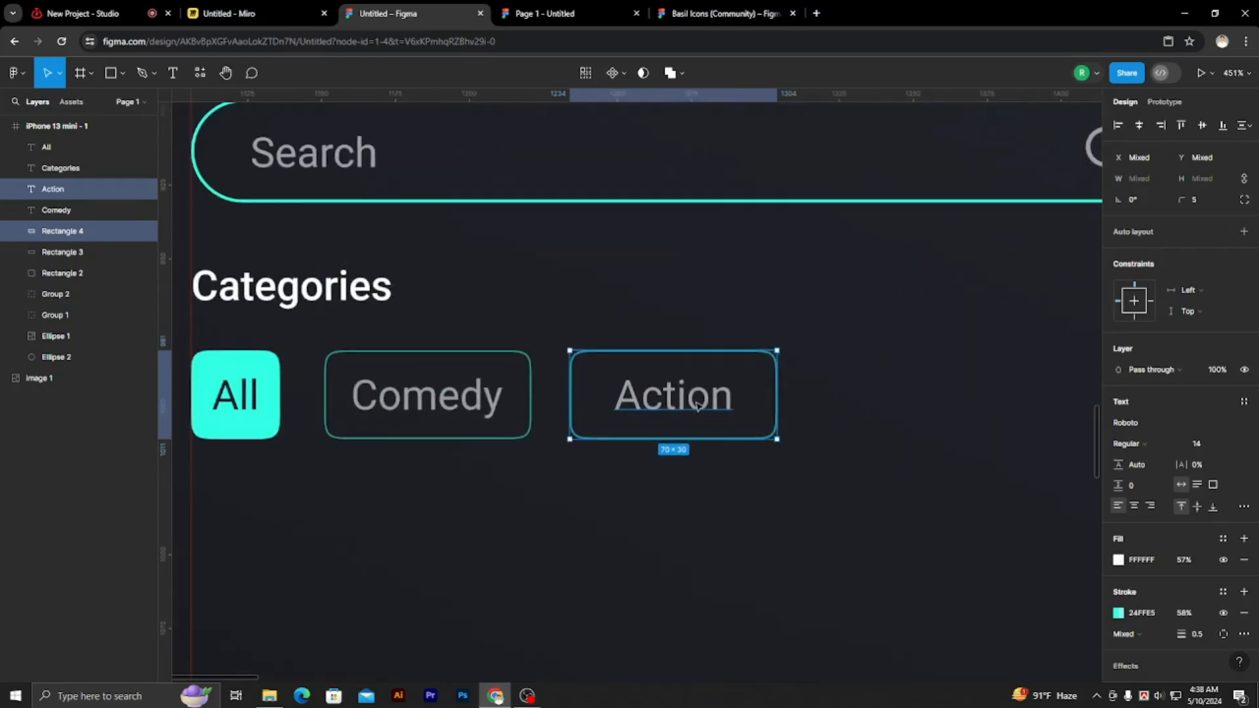
{"action": "left_click_drag", "start_coordinate": [673, 394], "coordinate": [936, 391]}
{"action": "double_click", "coordinate": [936, 394]}
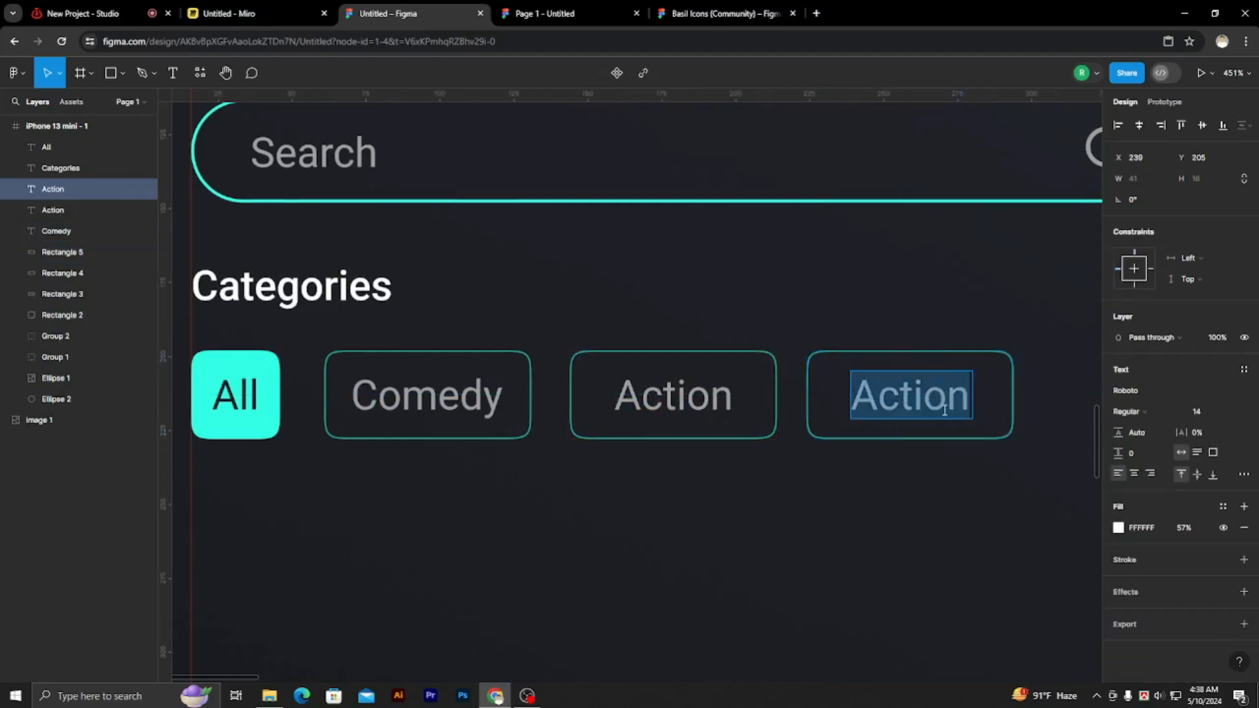
{"action": "scroll", "coordinate": [944, 411], "scroll_direction": "up", "scroll_amount": 2}
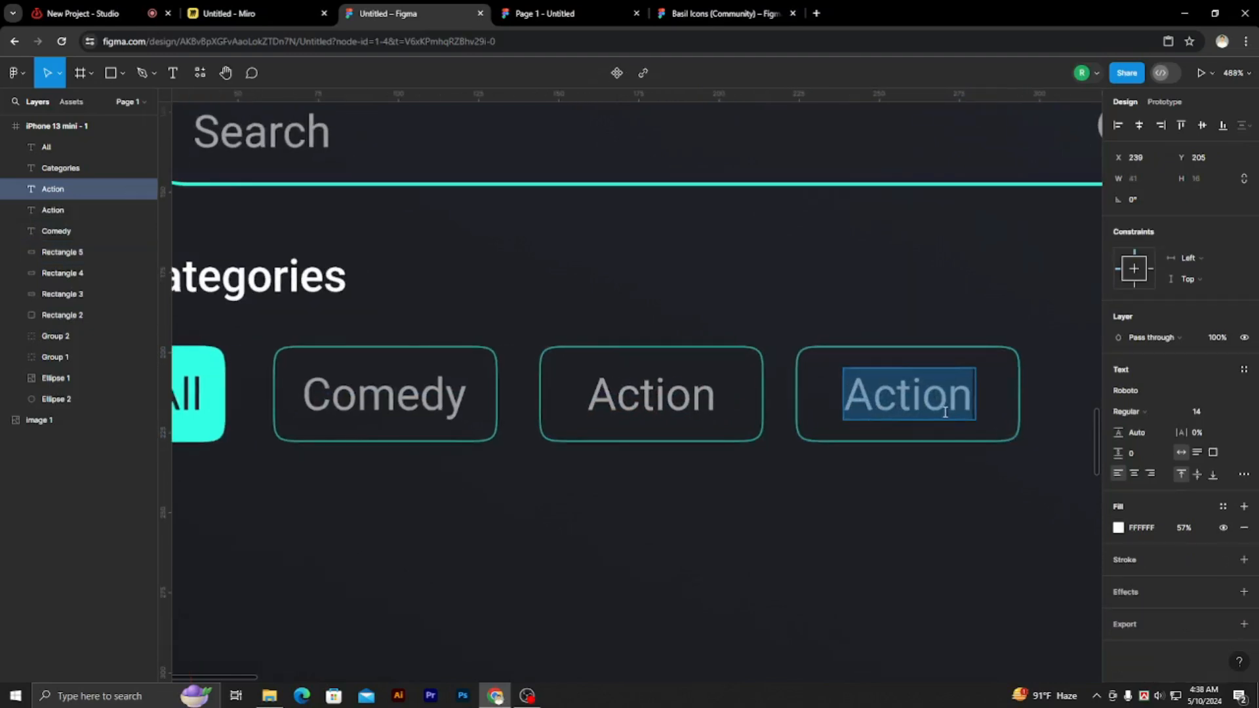
{"action": "type", "text": "h"}
{"action": "key", "text": "BackSpace"}
{"action": "type", "text": "Horor"}
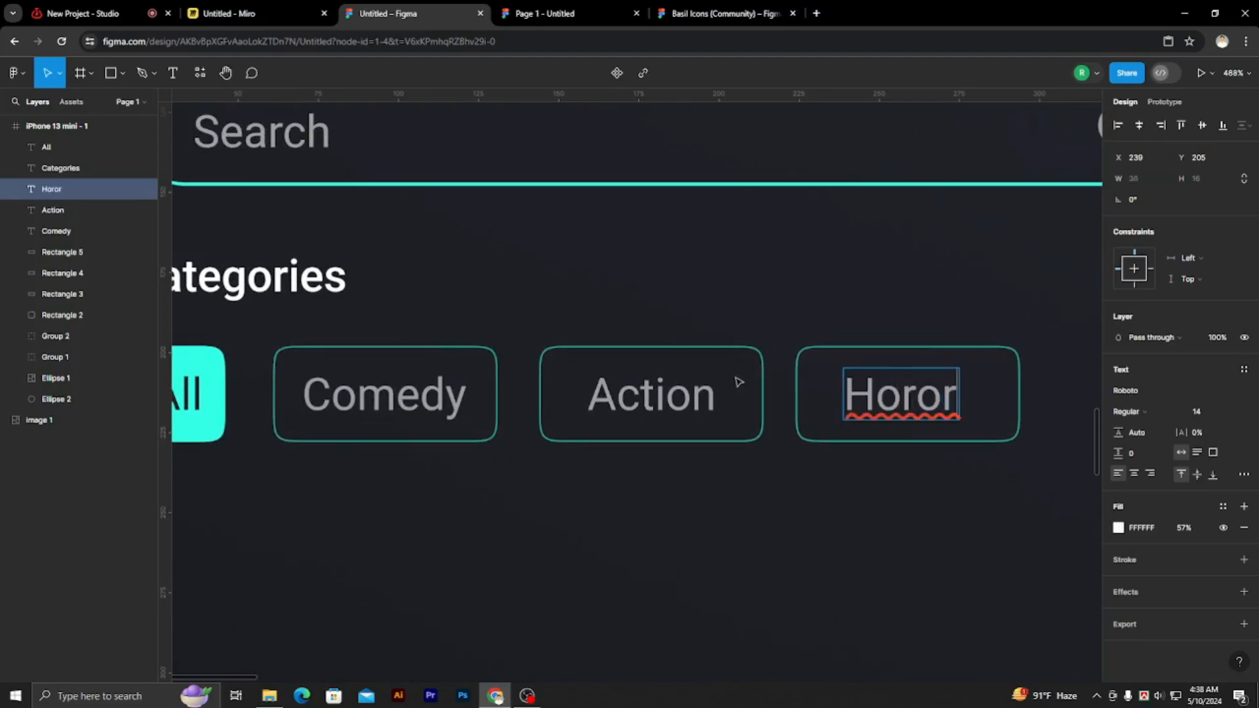
{"action": "scroll", "coordinate": [739, 381], "scroll_direction": "down", "scroll_amount": 10}
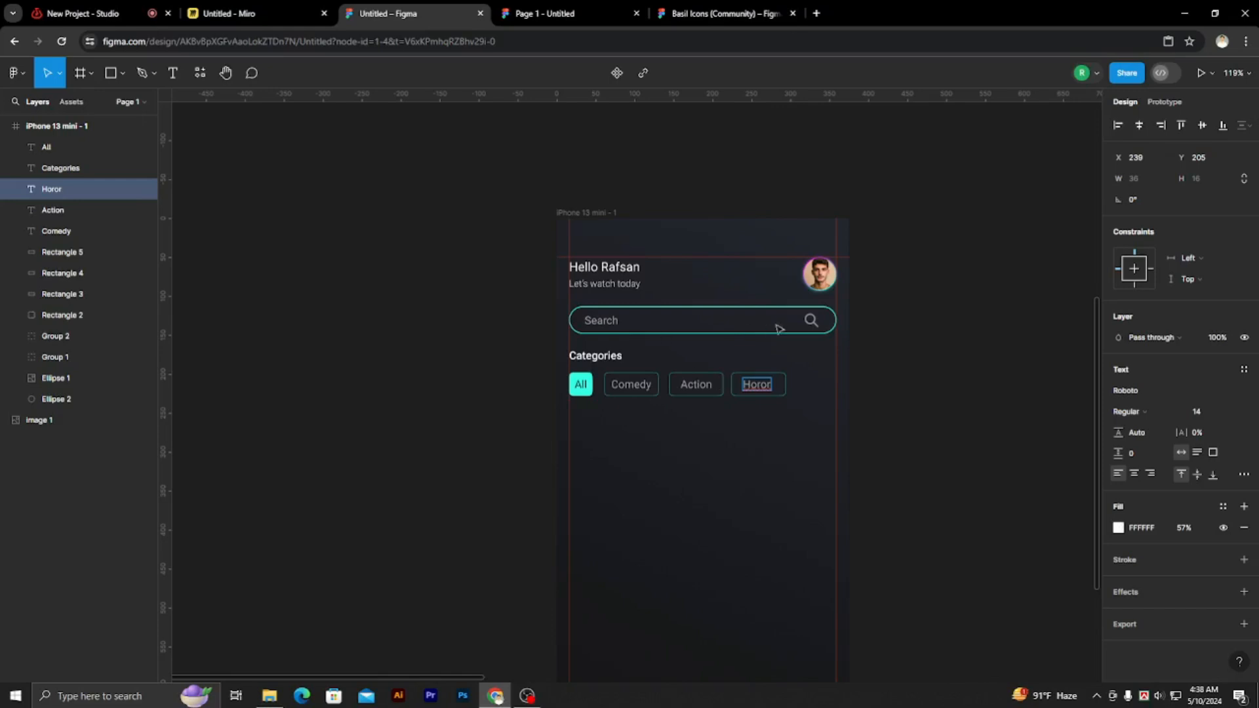
{"action": "key", "text": "Escape"}
- Duplicate the "Horor" text with its rectangle to the right in the same row and change the copy's text to "Thriller"
{"action": "scroll", "coordinate": [815, 332], "scroll_direction": "up", "scroll_amount": 5}
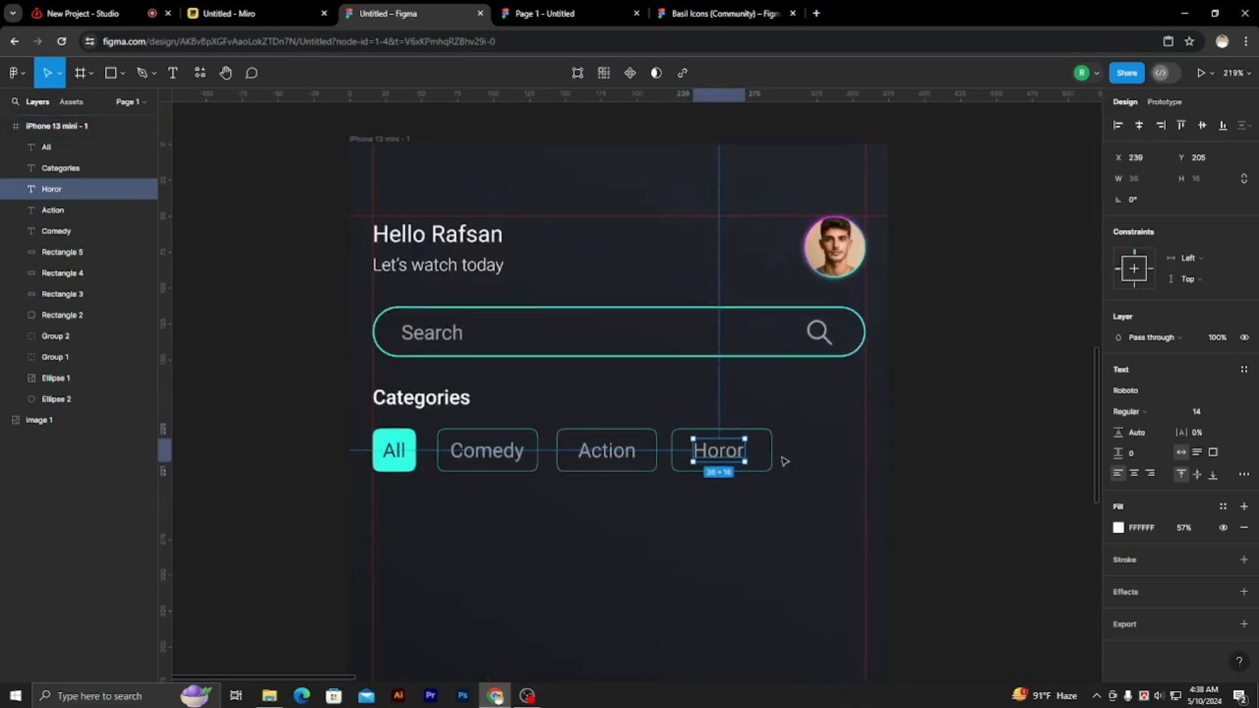
{"action": "left_click", "coordinate": [764, 455], "text": "shift"}
{"action": "left_click_drag", "start_coordinate": [737, 457], "coordinate": [844, 458]}
{"action": "left_click", "coordinate": [843, 456]}
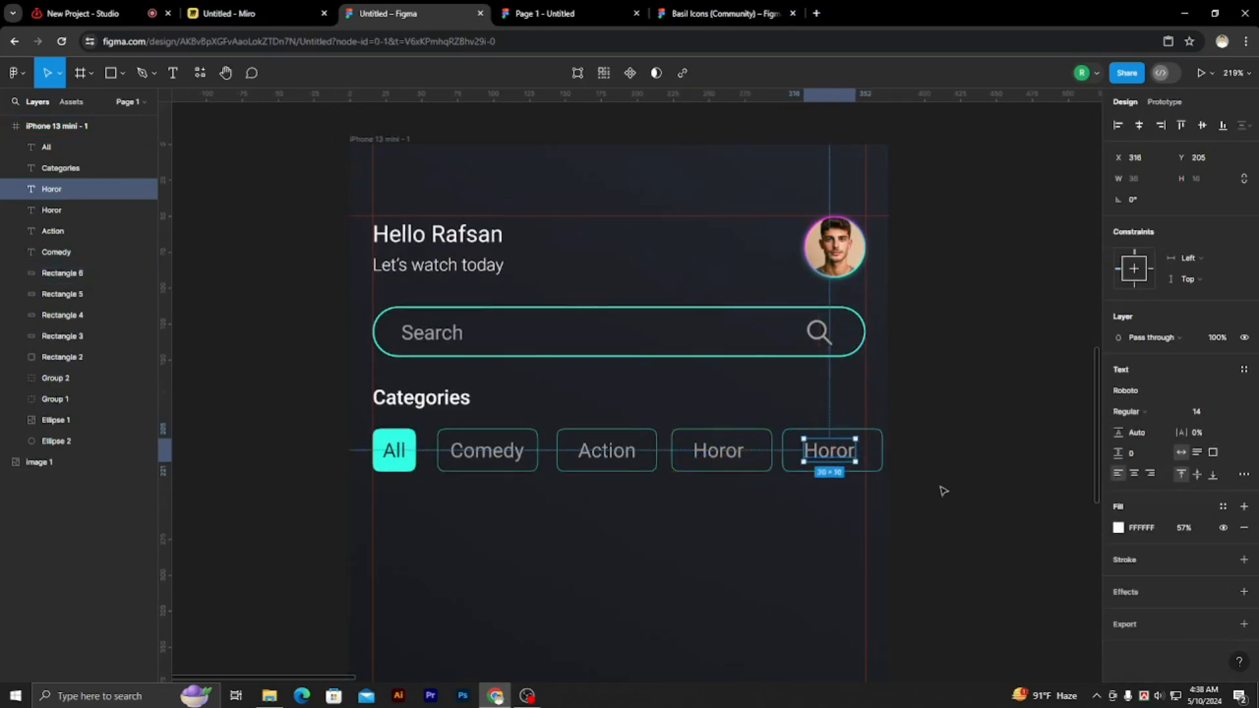
{"action": "left_click", "coordinate": [943, 491]}
{"action": "scroll", "coordinate": [834, 478], "scroll_direction": "up", "scroll_amount": 5}
{"action": "double_click", "coordinate": [832, 426]}
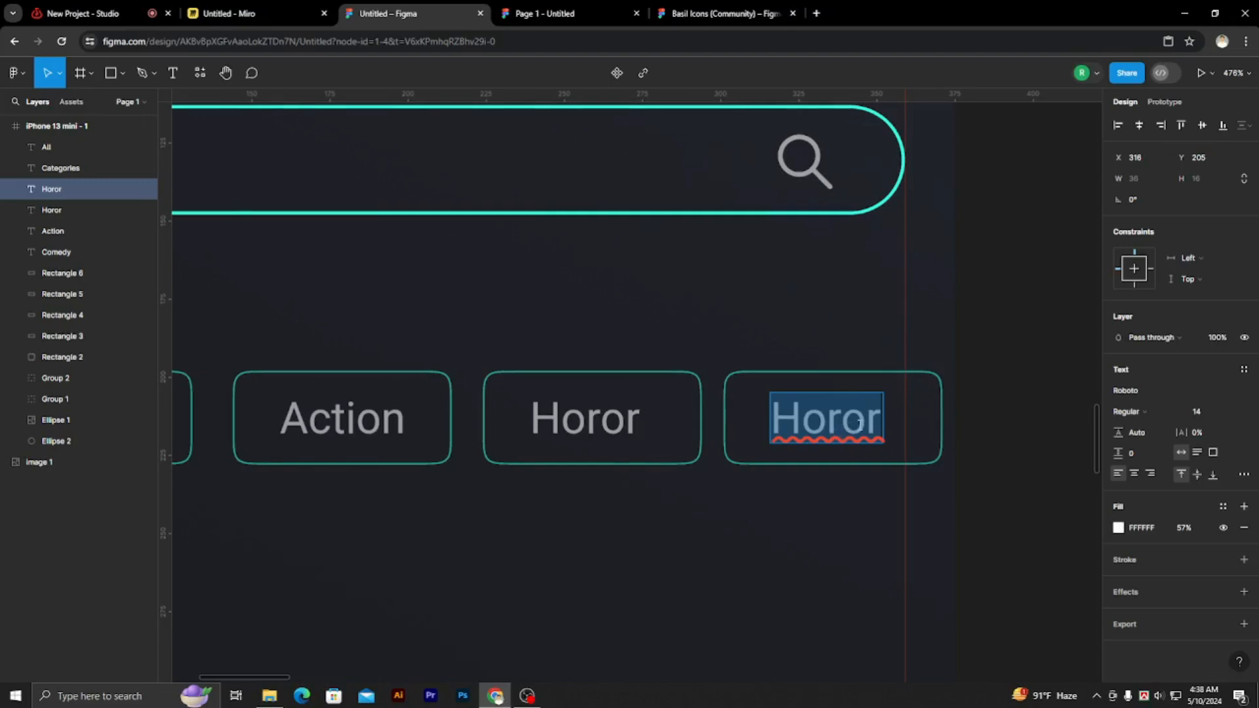
{"action": "key", "text": "BackSpace"}
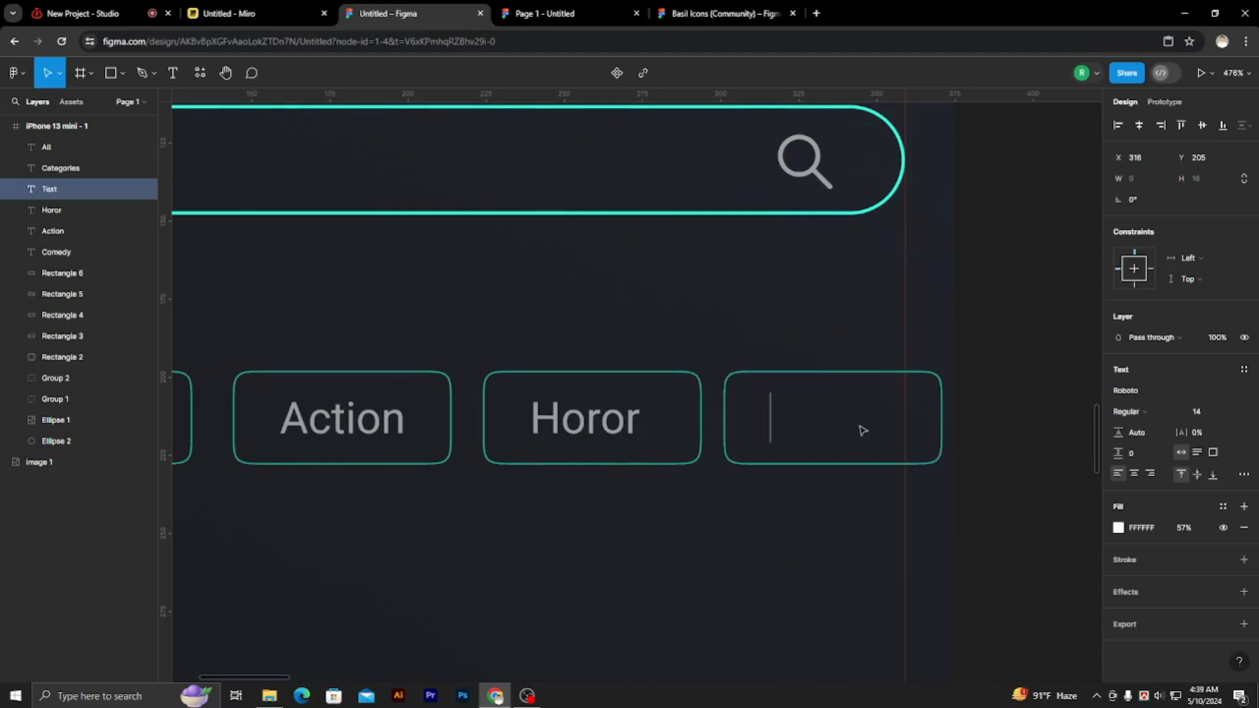
{"action": "type", "text": "Thriller"}
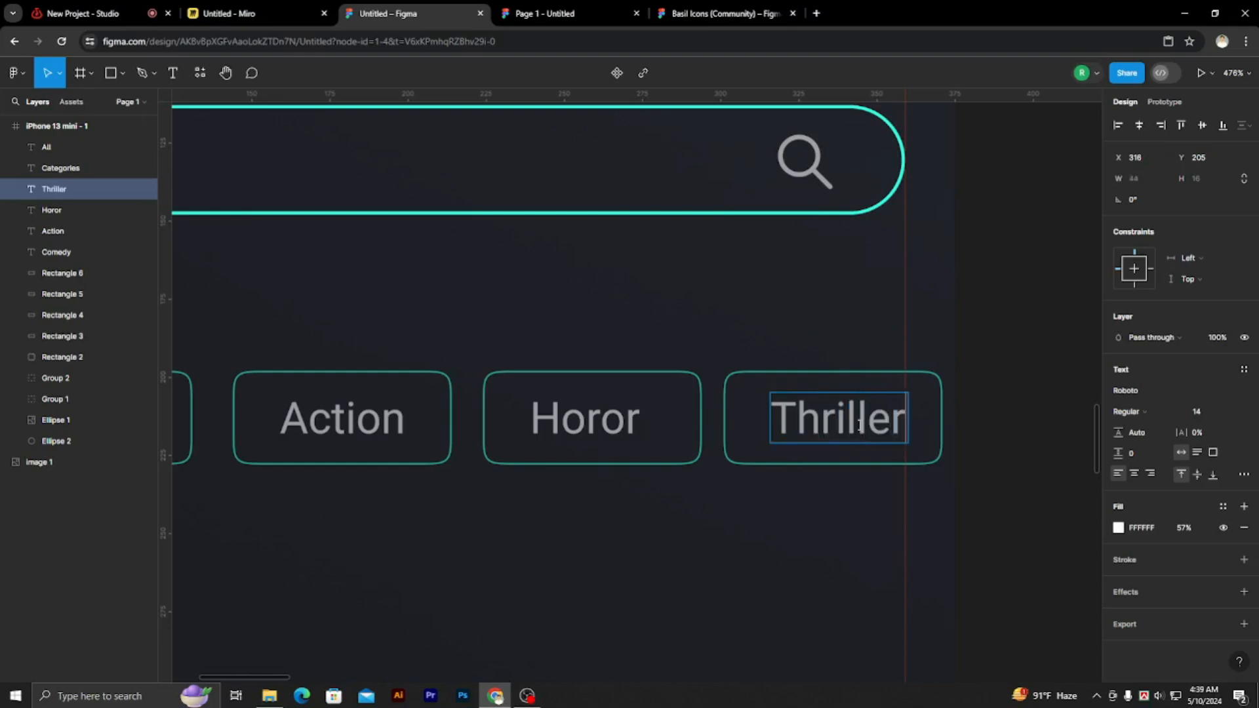
{"action": "key", "text": "Escape"}
- Group the "Comedy" text with its outlined rectangle
{"action": "key", "text": "shift+1"}
{"action": "scroll", "coordinate": [734, 475], "scroll_direction": "up", "scroll_amount": 3}
{"action": "scroll", "coordinate": [700, 465], "scroll_direction": "up", "scroll_amount": 2}
{"action": "left_click", "coordinate": [649, 410]}
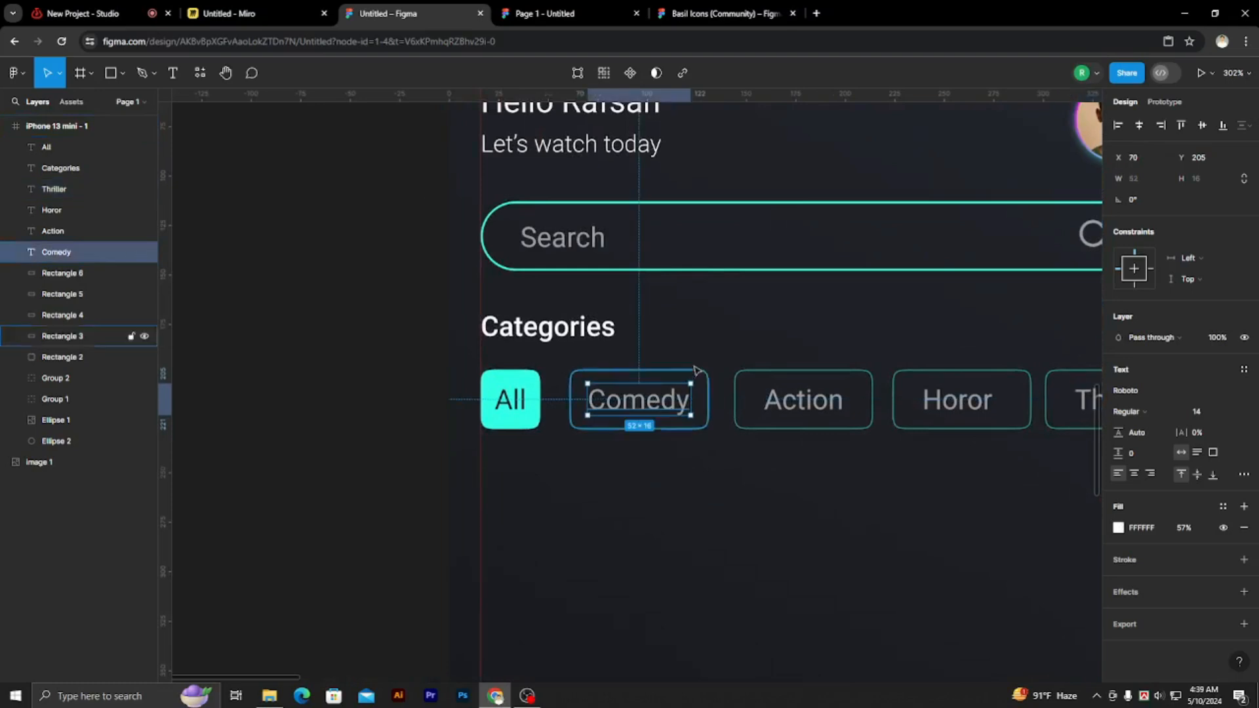
{"action": "left_click", "coordinate": [704, 373], "text": "shift"}
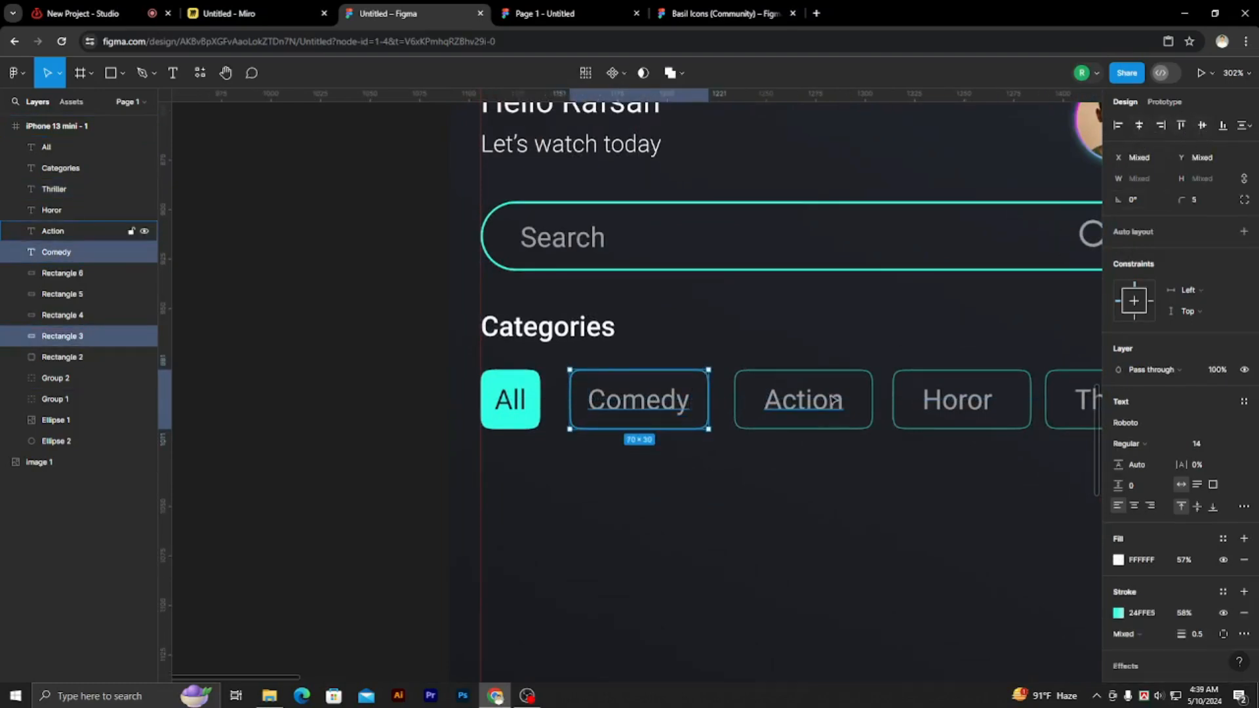
{"action": "key", "text": "ctrl+g"}
- Group the "Action" text with its outlined rectangle
{"action": "left_click", "coordinate": [804, 400]}
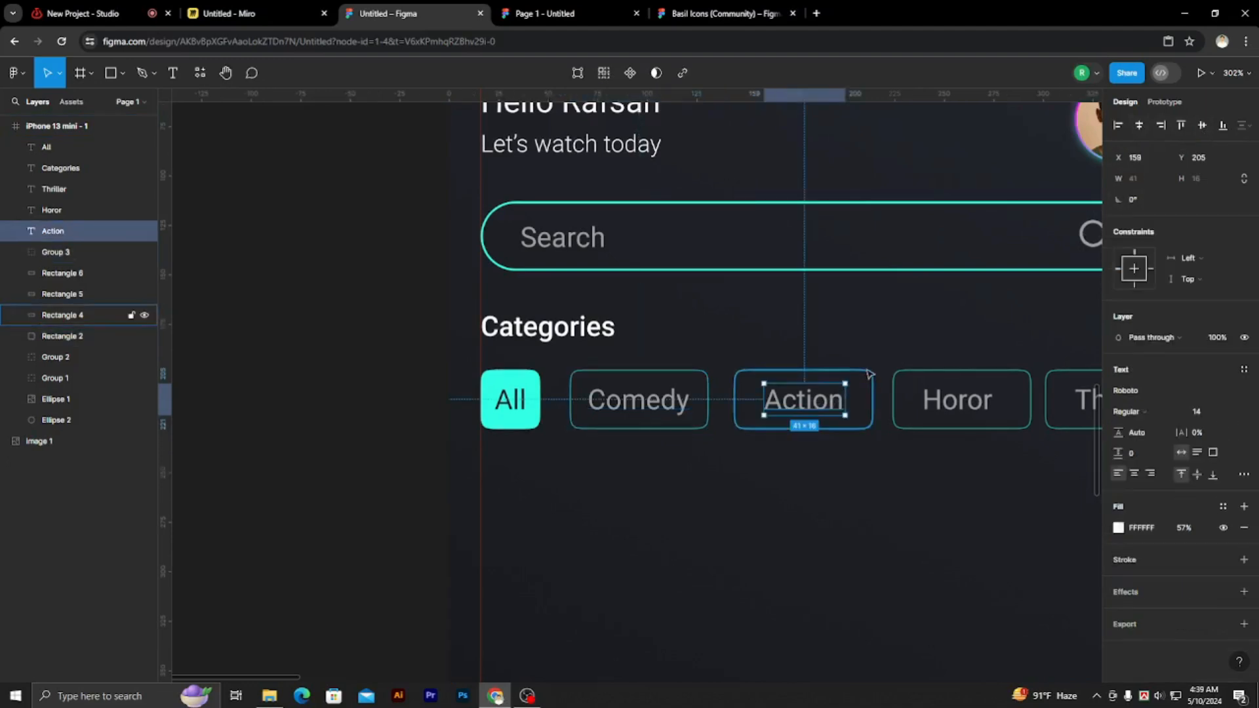
{"action": "left_click", "coordinate": [868, 373], "text": "shift"}
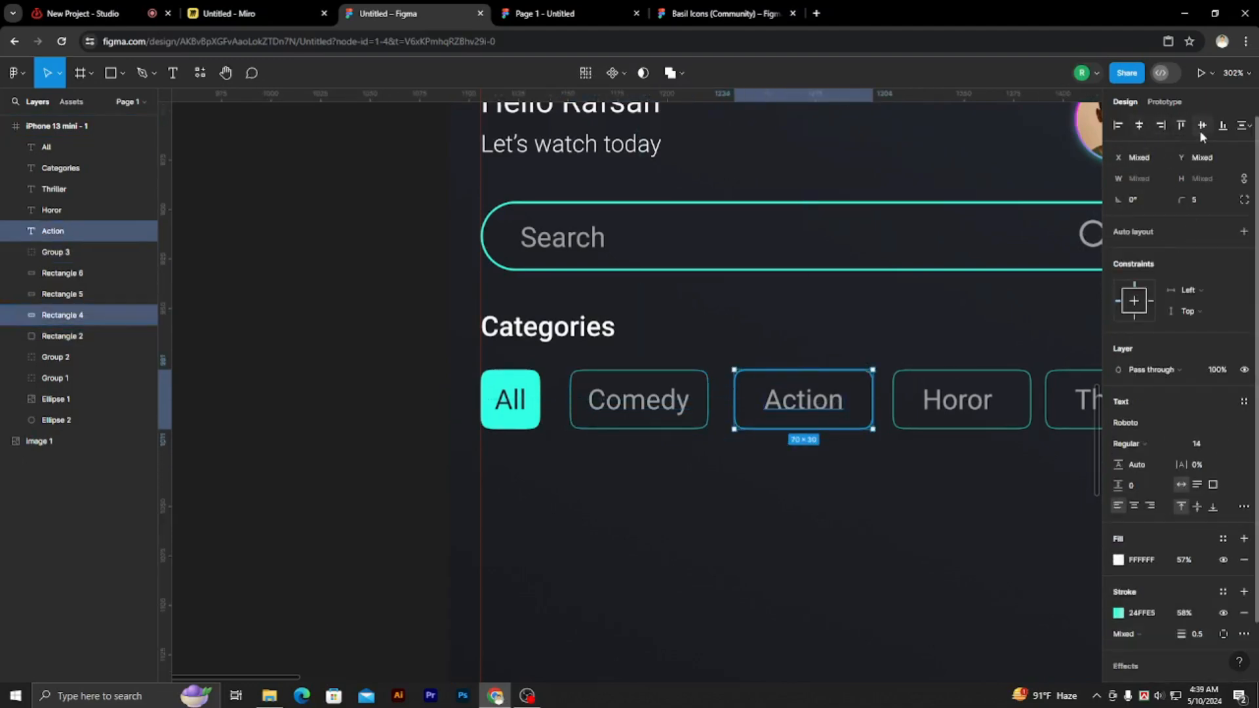
{"action": "key", "text": "ctrl+g"}
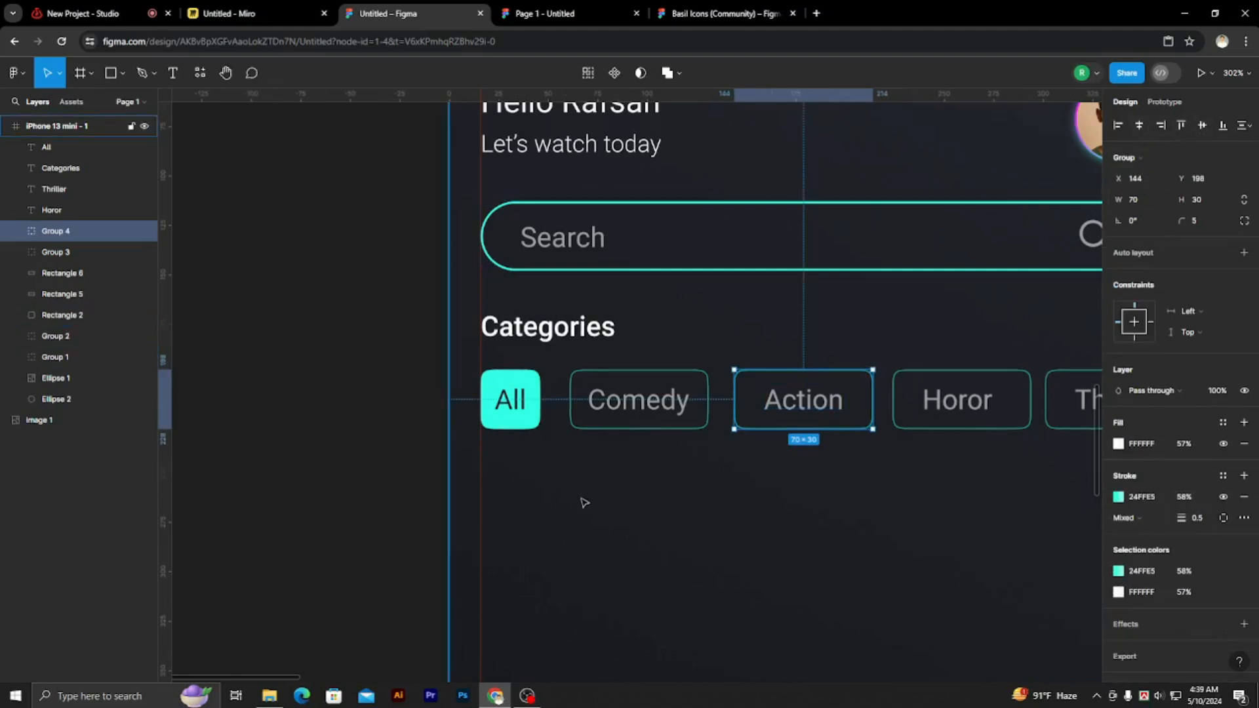
- Centre the "Horor" text horizontally within its outlined rectangle and group the two
{"action": "scroll", "coordinate": [817, 565], "scroll_direction": "down", "scroll_amount": 5}
{"action": "scroll", "coordinate": [612, 508], "scroll_direction": "up", "scroll_amount": 5}
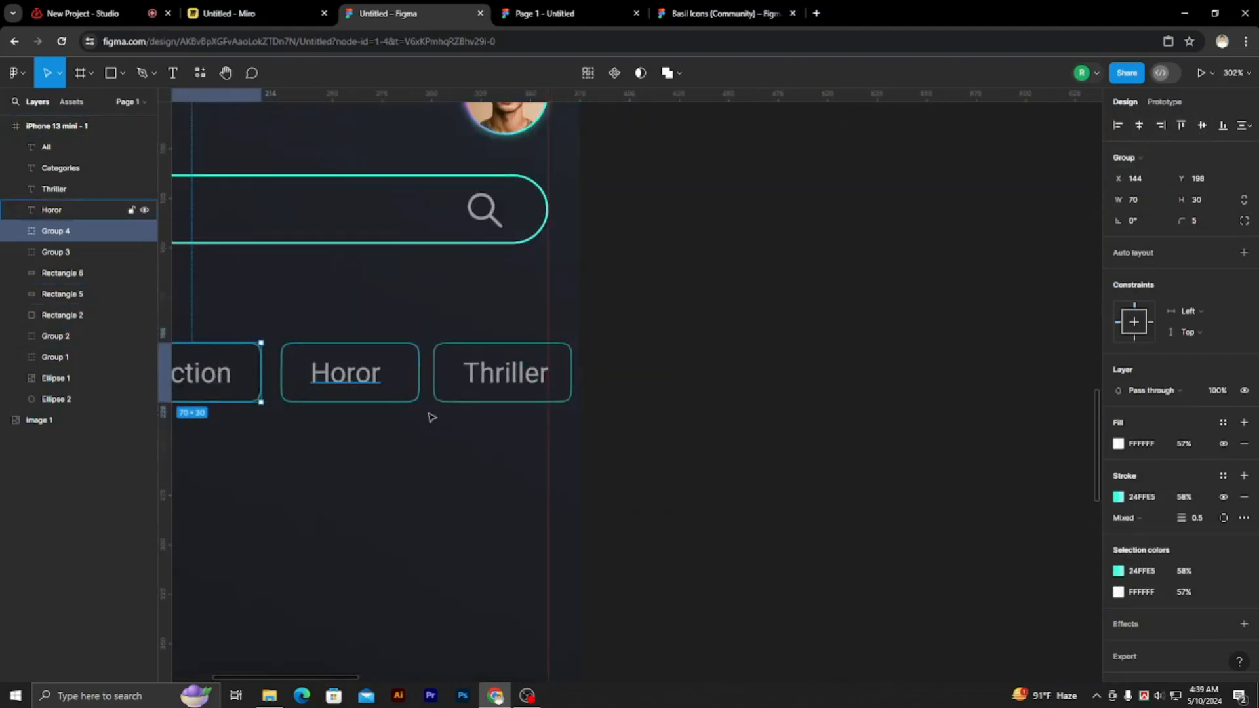
{"action": "scroll", "coordinate": [431, 416], "scroll_direction": "down", "scroll_amount": 2}
{"action": "scroll", "coordinate": [416, 429], "scroll_direction": "up", "scroll_amount": 2}
{"action": "left_click", "coordinate": [392, 383]}
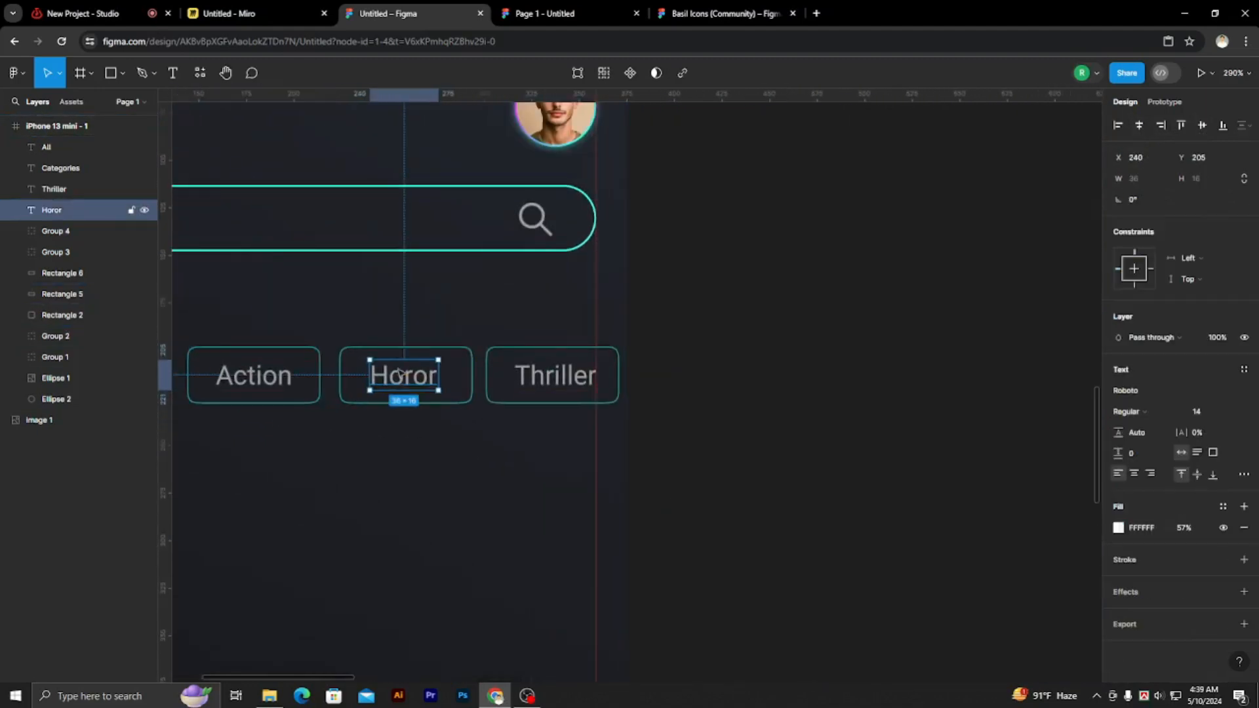
{"action": "left_click", "coordinate": [427, 348], "text": "shift"}
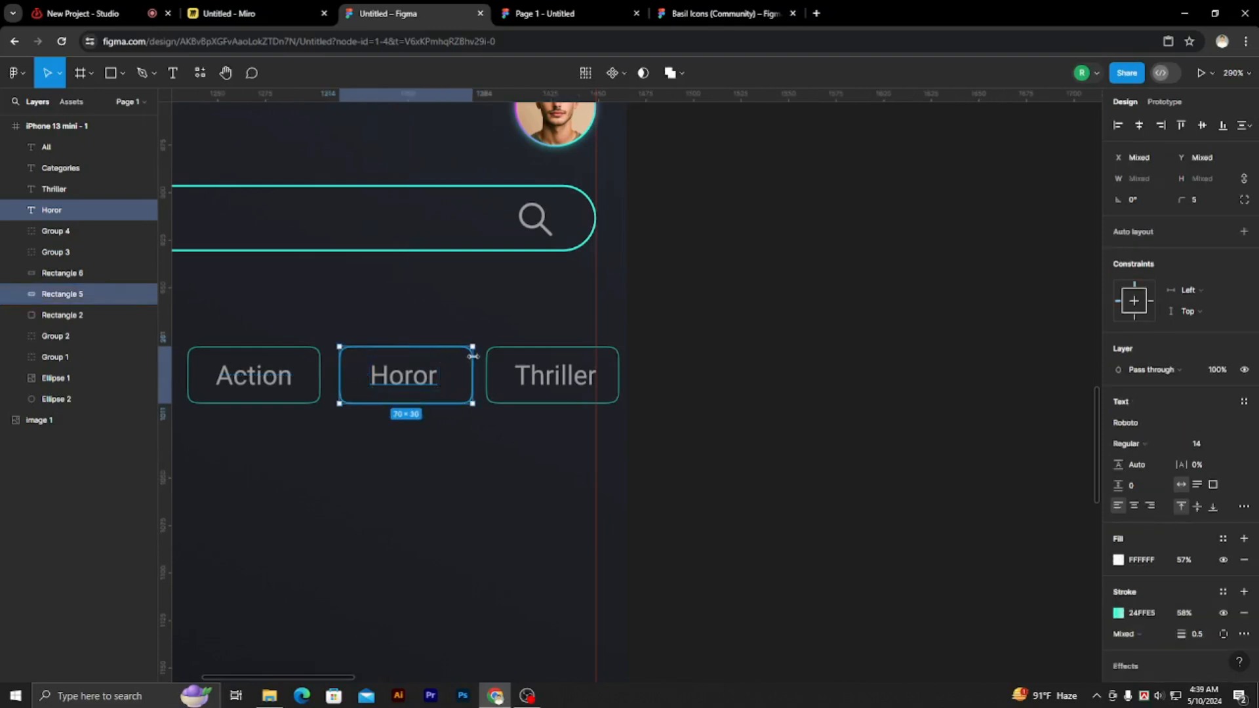
{"action": "left_click", "coordinate": [1140, 126]}
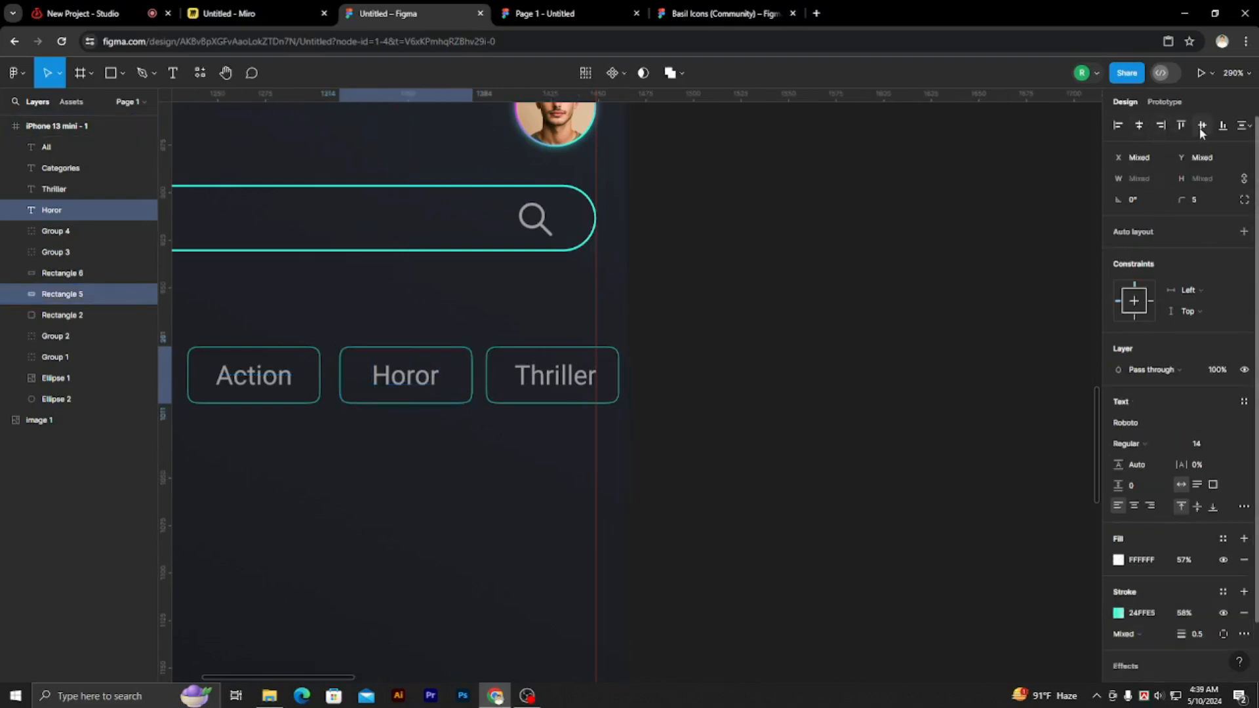
{"action": "key", "text": "ctrl+g"}
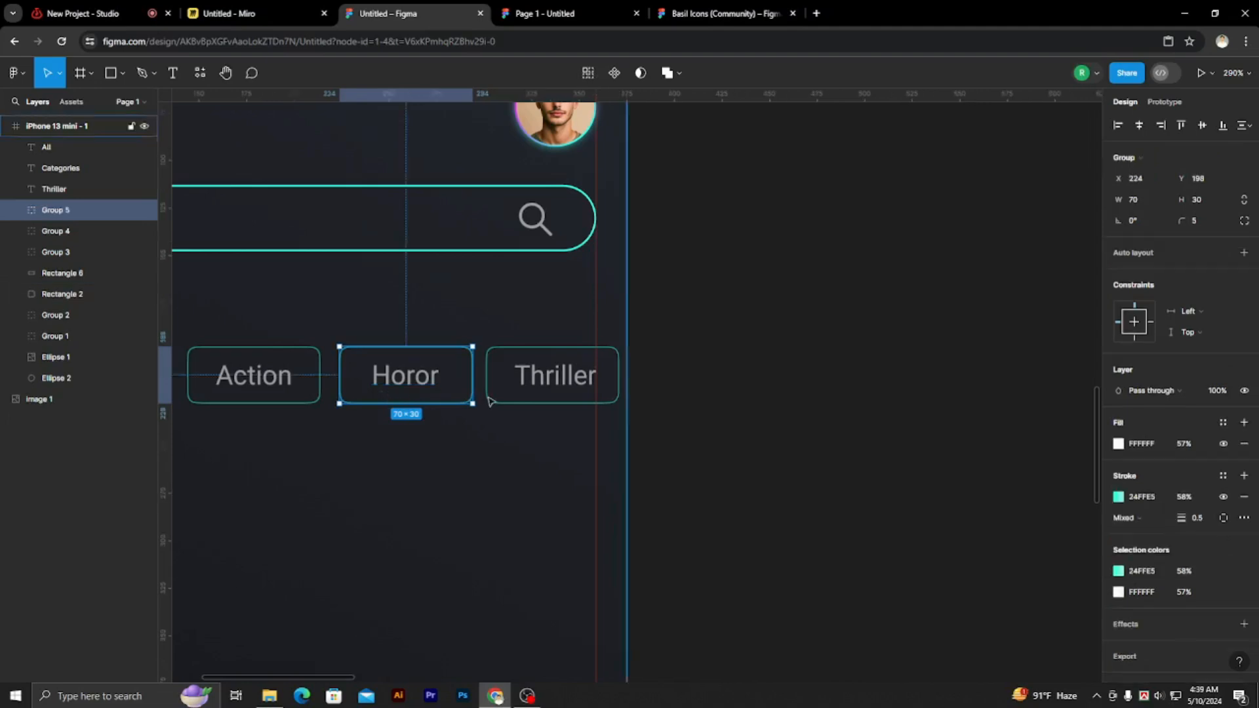
- Centre the "Thriller" text horizontally within its outlined rectangle and group the two
{"action": "left_click", "coordinate": [551, 383]}
{"action": "left_click", "coordinate": [608, 406], "text": "shift"}
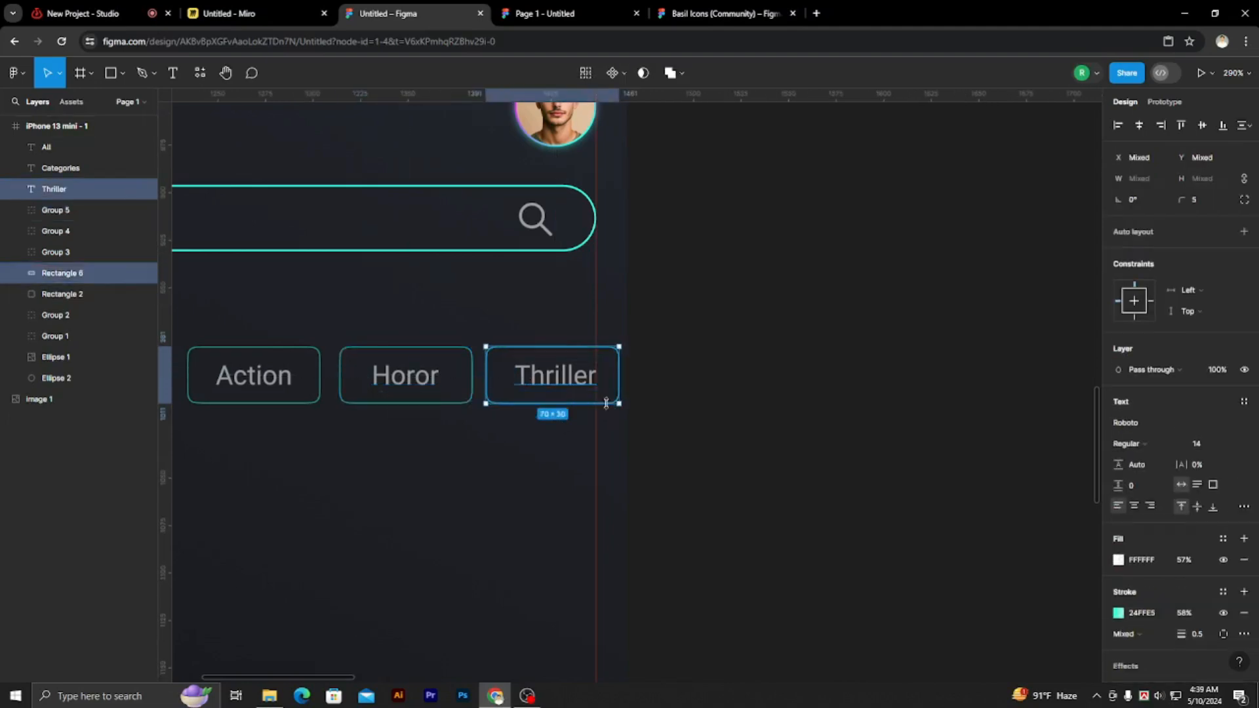
{"action": "left_click", "coordinate": [1138, 129]}
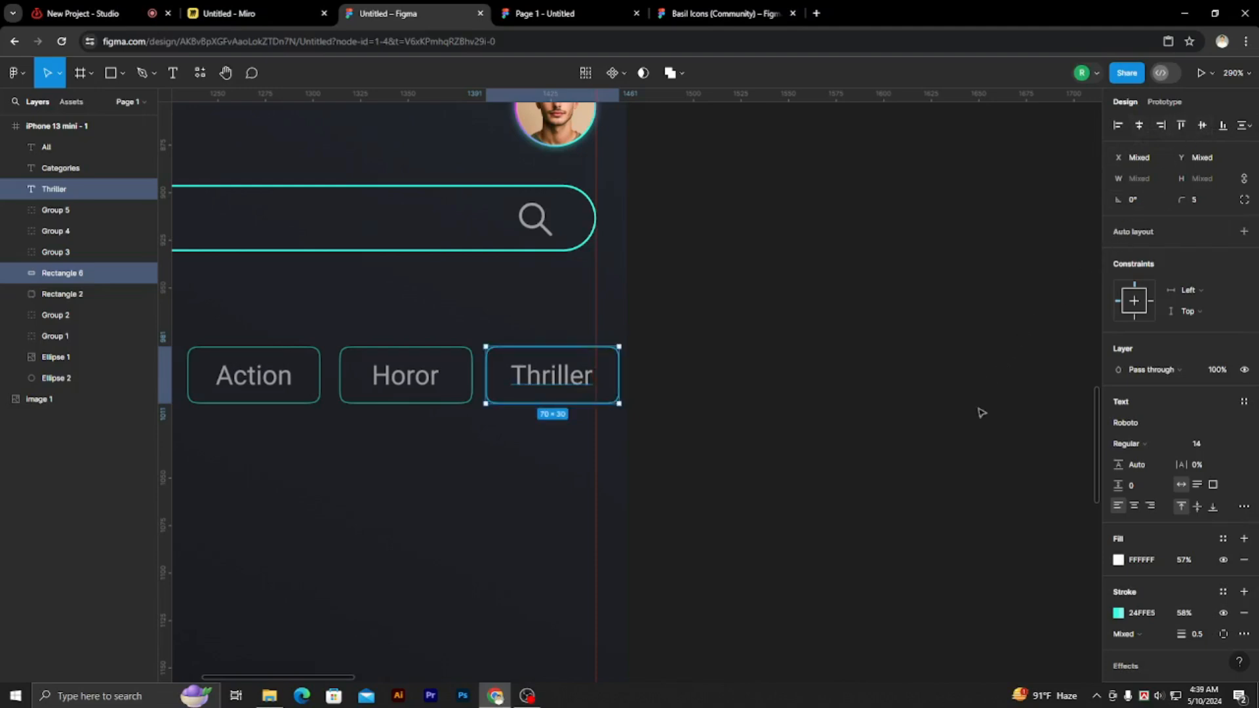
{"action": "key", "text": "ctrl+g"}
{"action": "left_click", "coordinate": [981, 430]}
- Move the "Thriller" button left to X 289 so its right edge meets the right margin guide
{"action": "key", "text": "shift+1"}
{"action": "scroll", "coordinate": [750, 469], "scroll_direction": "up", "scroll_amount": 6, "text": "ctrl"}
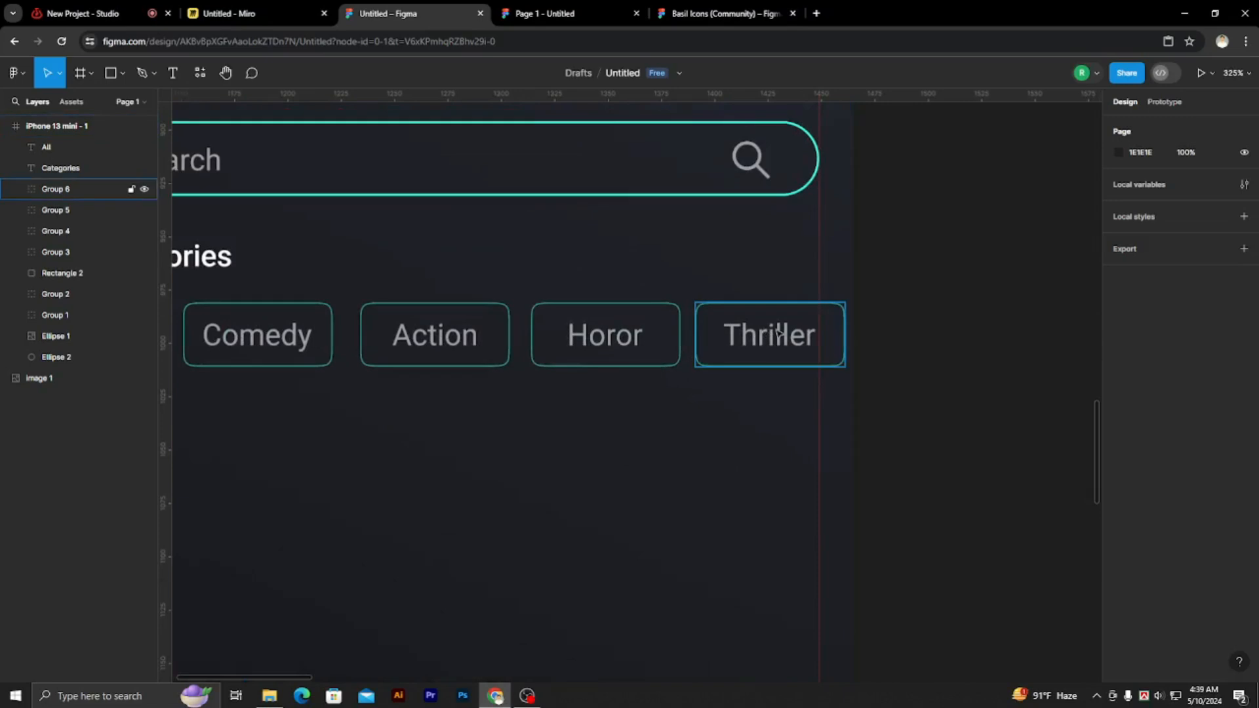
{"action": "left_click_drag", "start_coordinate": [785, 336], "coordinate": [760, 336]}
{"action": "scroll", "coordinate": [995, 472], "scroll_direction": "down", "scroll_amount": 5, "text": "ctrl"}
- Move the "Horor" button left to X 217, leaving a small gap before the "Thriller" button
{"action": "scroll", "coordinate": [832, 441], "scroll_direction": "up", "scroll_amount": 4, "text": "ctrl"}
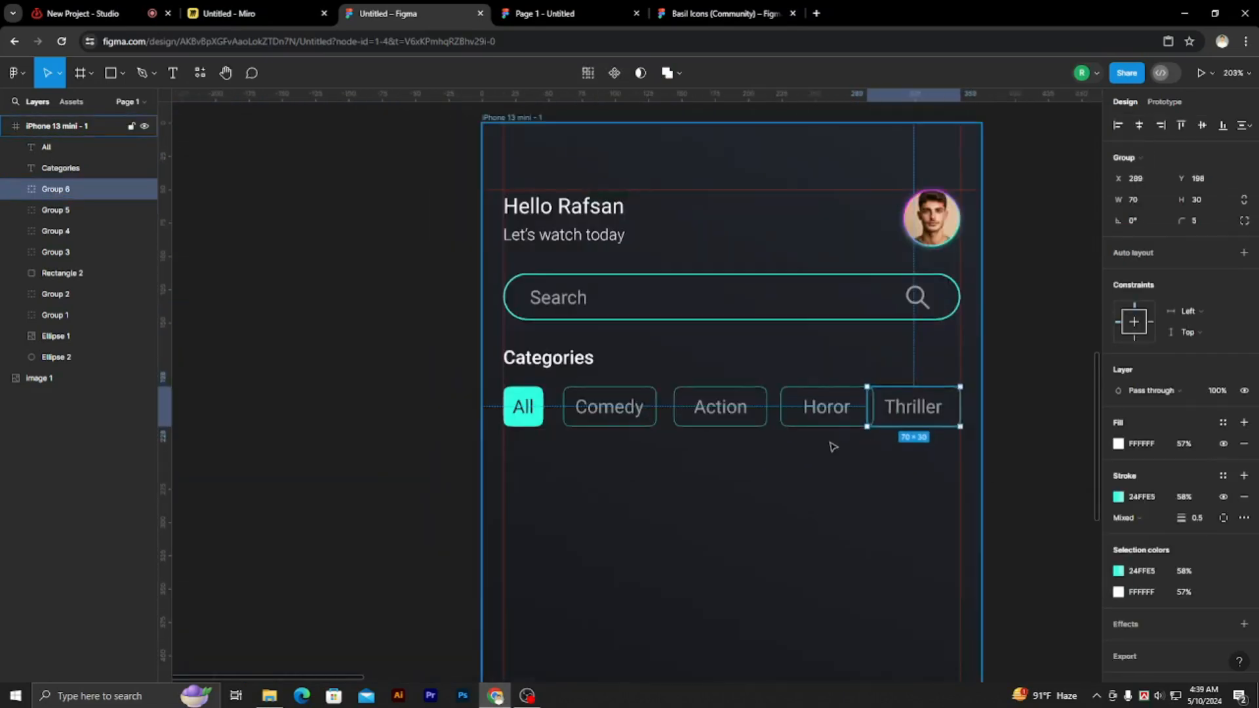
{"action": "left_click", "coordinate": [825, 397]}
{"action": "left_click_drag", "start_coordinate": [826, 398], "coordinate": [813, 398]}
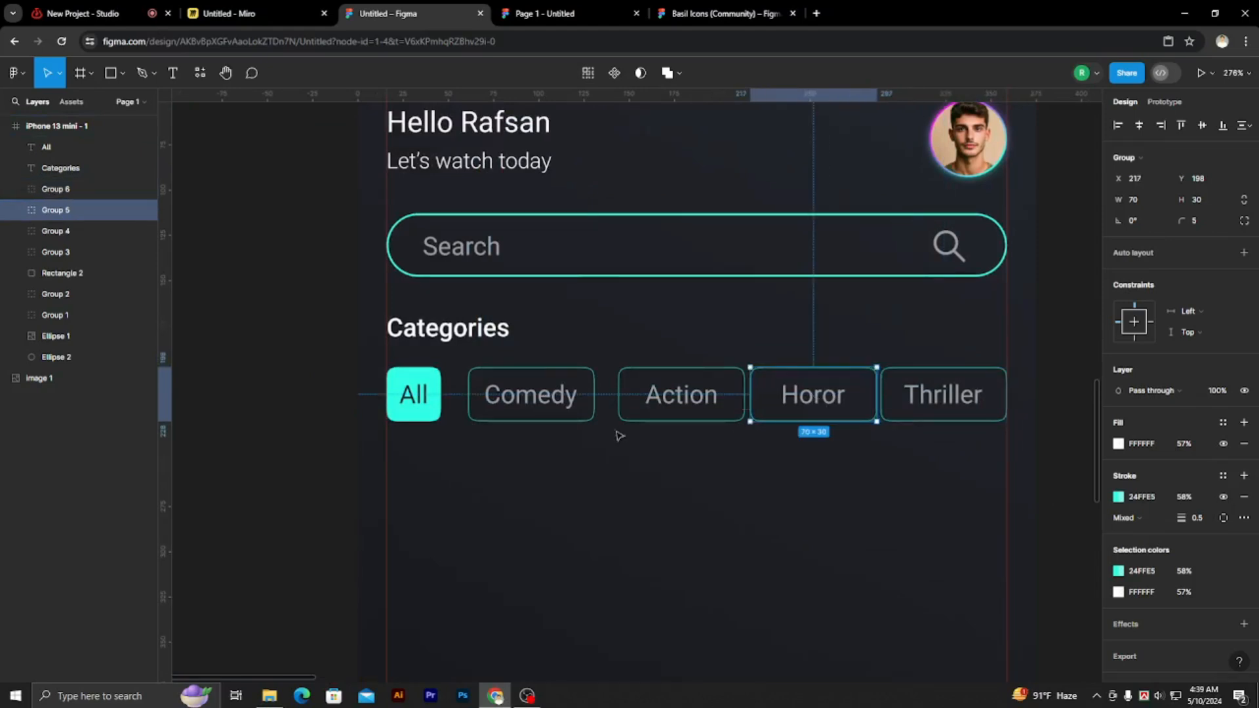
- Group the "All" text with its filled turquoise rectangle
{"action": "left_click", "coordinate": [426, 399]}
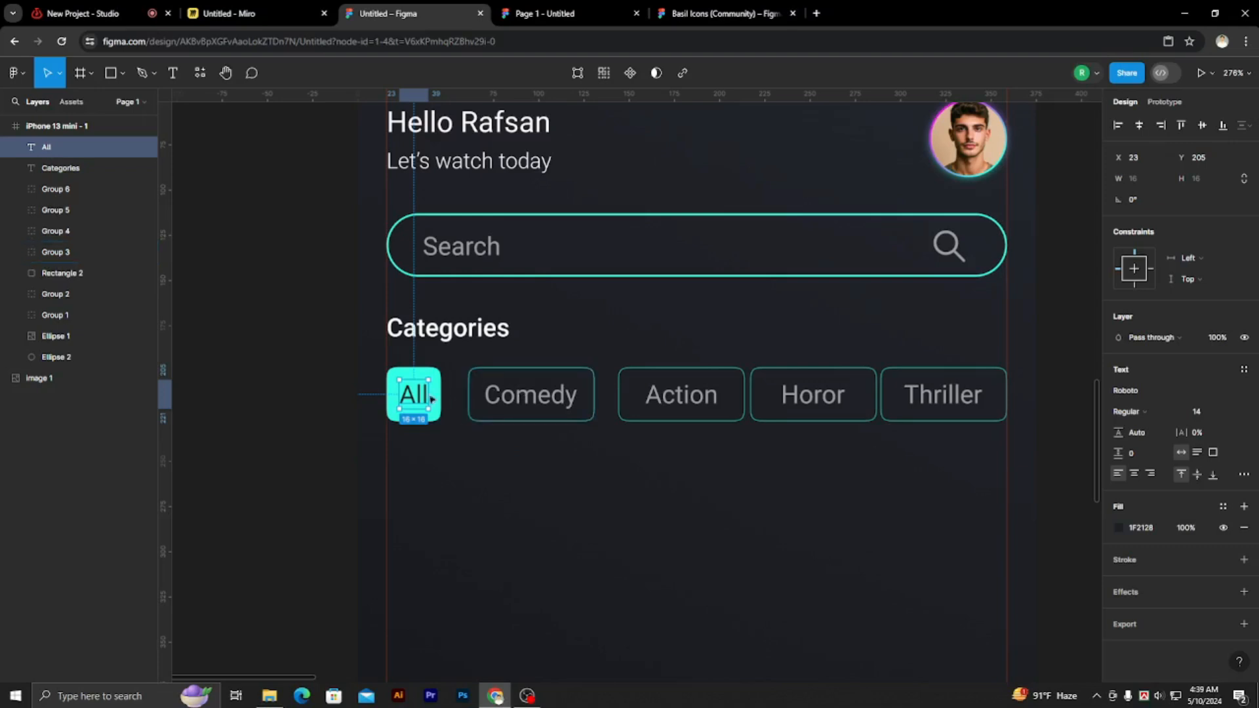
{"action": "left_click", "coordinate": [457, 396]}
{"action": "left_click", "coordinate": [425, 395]}
{"action": "left_click", "coordinate": [443, 391], "text": "shift"}
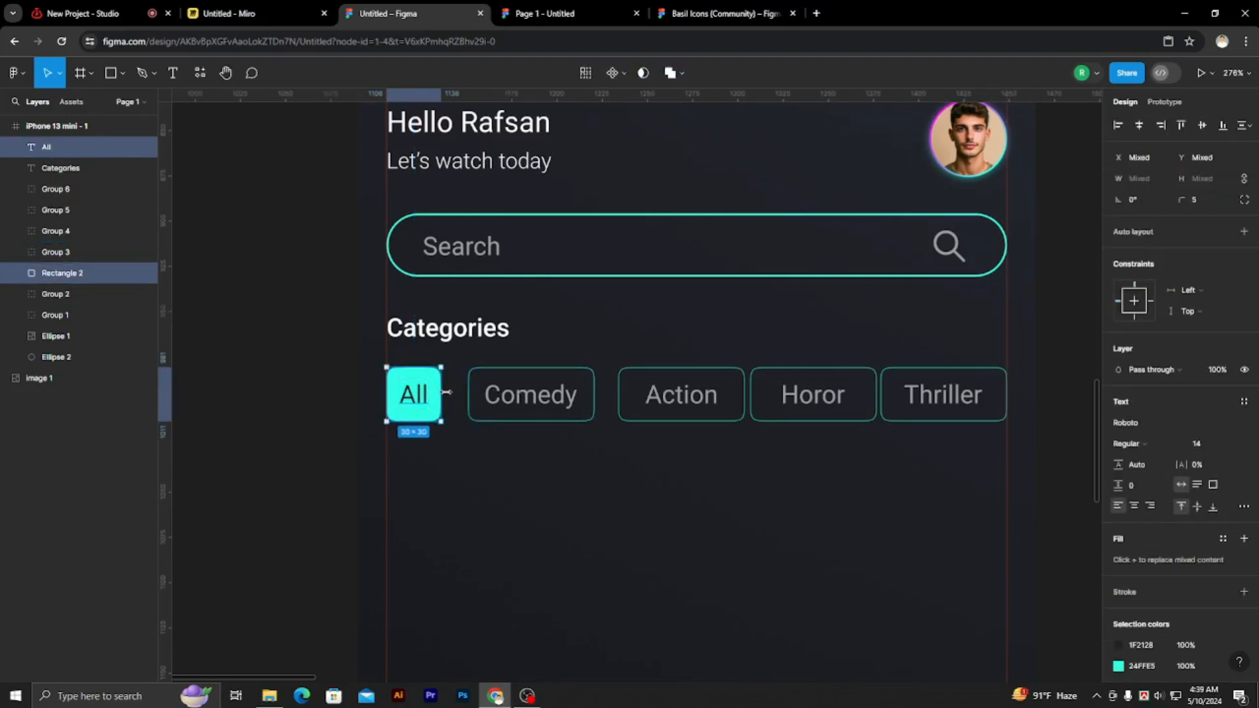
{"action": "key", "text": "ctrl+g"}
- Select the five category buttons from "All" to "Thriller" and distribute their horizontal spacing evenly
{"action": "scroll", "coordinate": [533, 395], "scroll_direction": "up", "scroll_amount": 5}
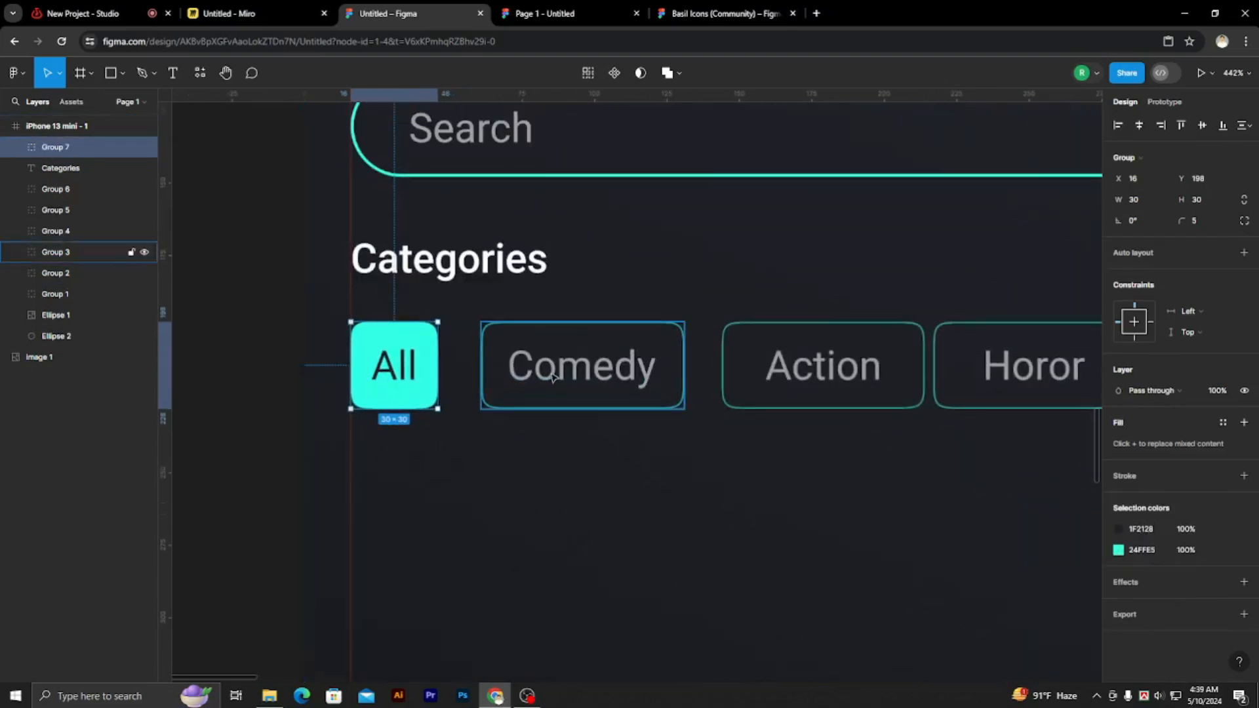
{"action": "left_click", "coordinate": [555, 375], "text": "shift"}
{"action": "left_click", "coordinate": [816, 375], "text": "shift"}
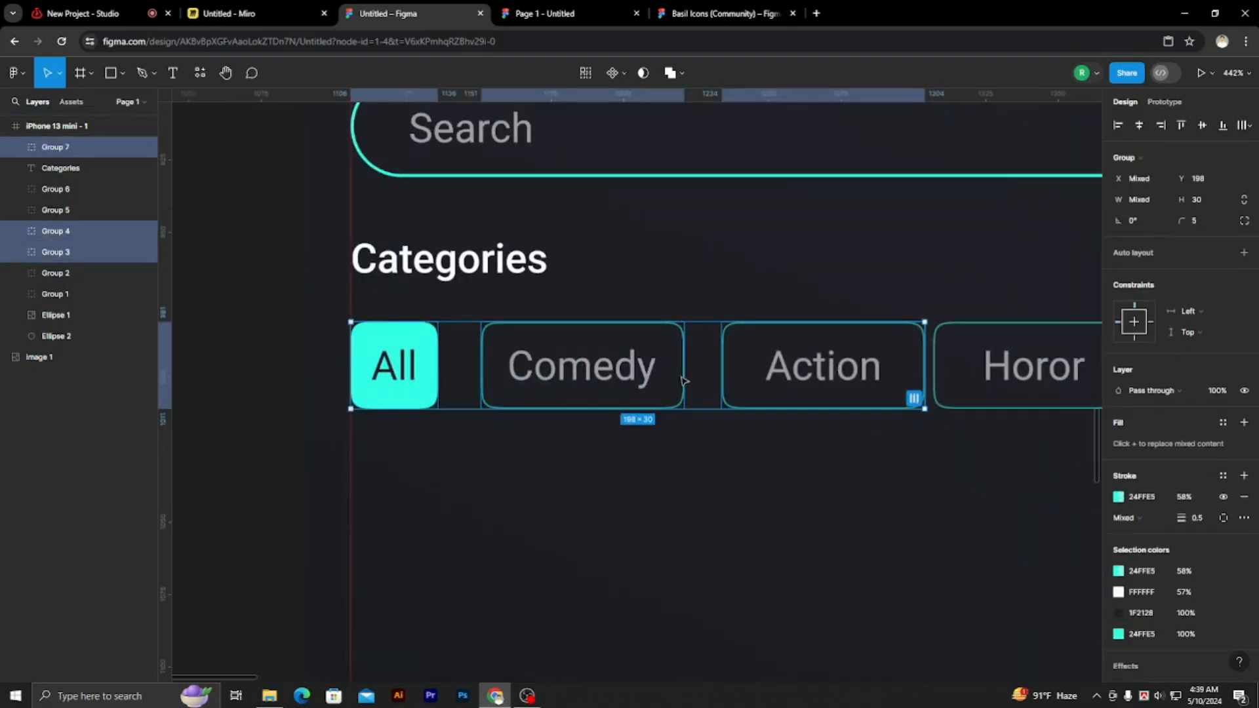
{"action": "scroll", "coordinate": [524, 419], "scroll_direction": "down", "scroll_amount": 5}
{"action": "scroll", "coordinate": [643, 430], "scroll_direction": "up", "scroll_amount": 3}
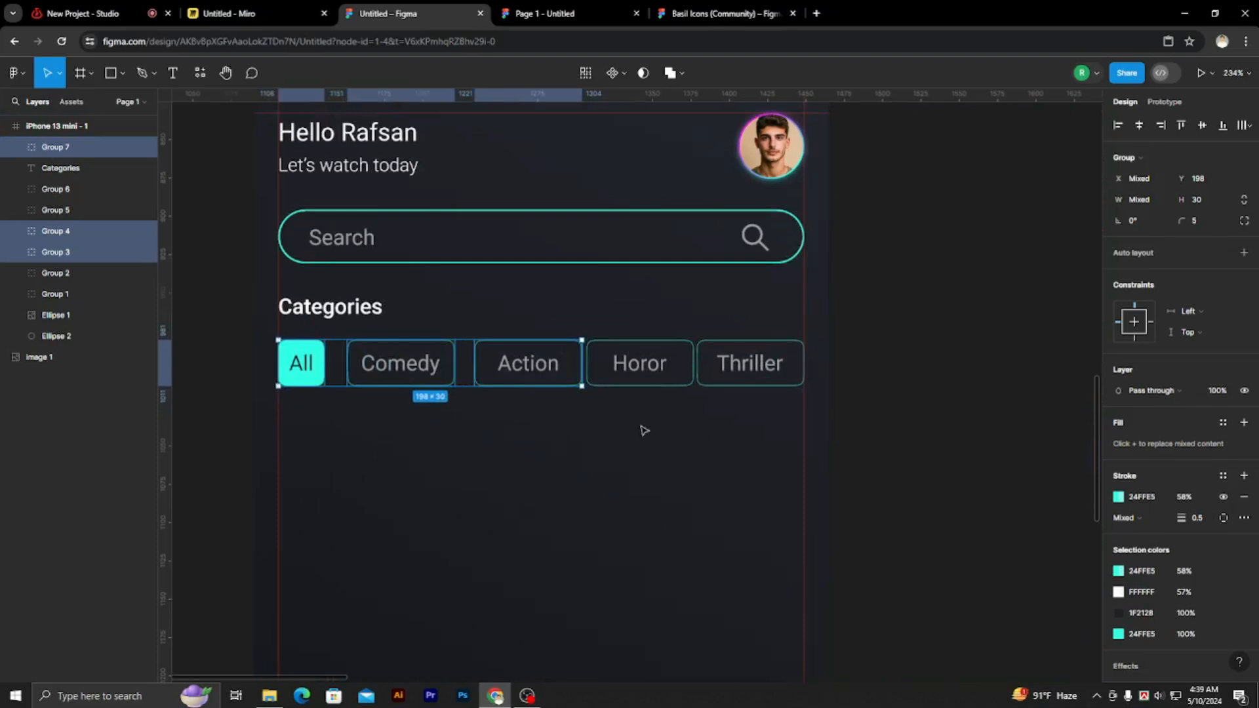
{"action": "left_click", "coordinate": [634, 381], "text": "shift"}
{"action": "left_click", "coordinate": [711, 372], "text": "shift"}
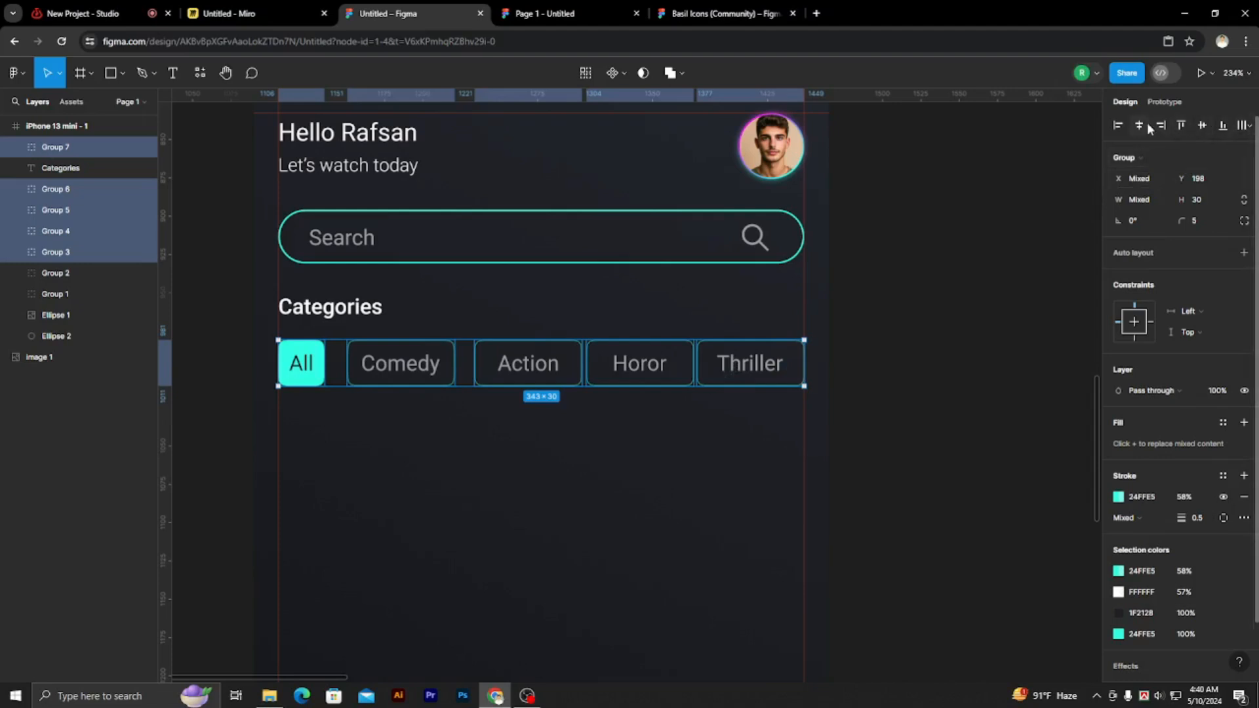
{"action": "left_click", "coordinate": [1248, 127]}
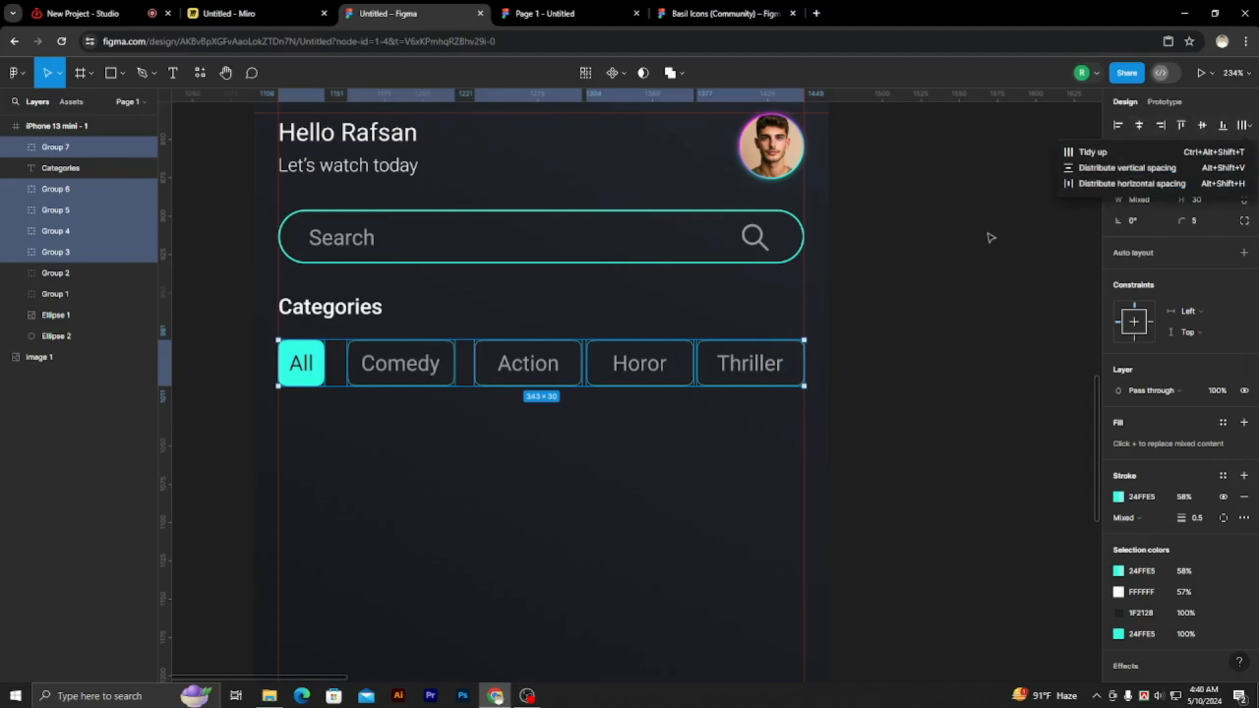
{"action": "left_click", "coordinate": [1101, 183]}
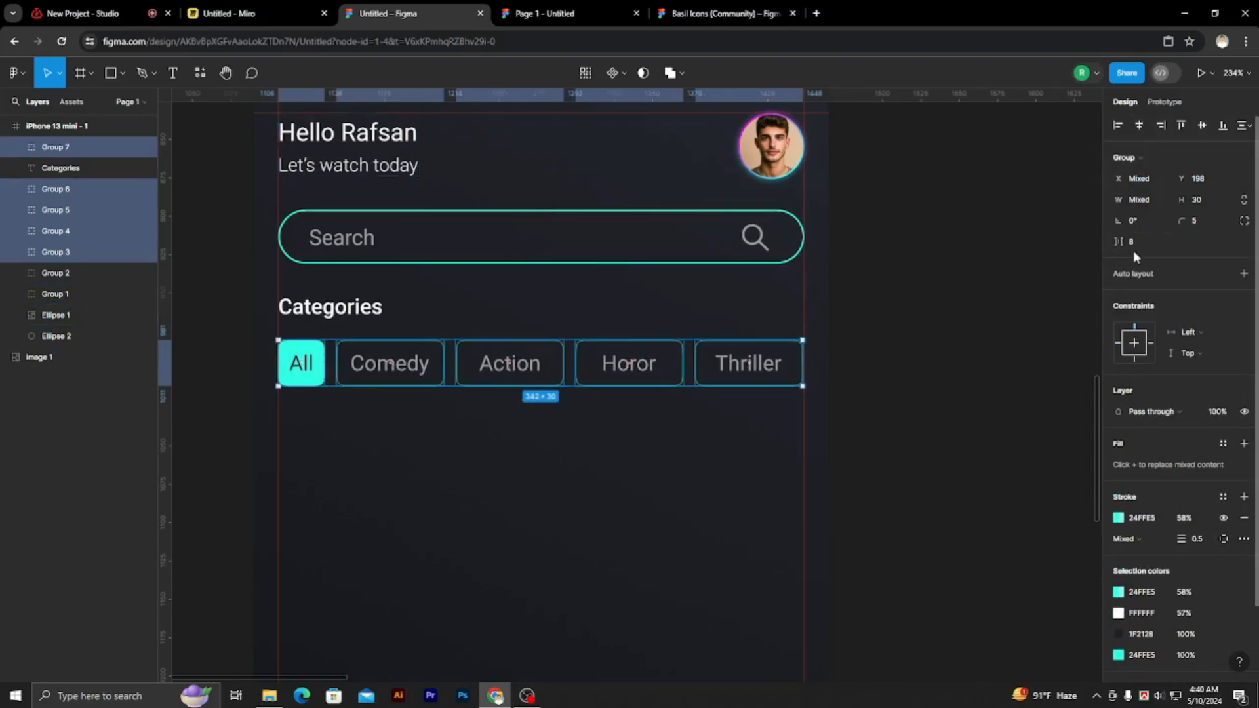
- Try a spacing of 20 between the category buttons and check the row in the prototype preview
{"action": "left_click", "coordinate": [1229, 245]}
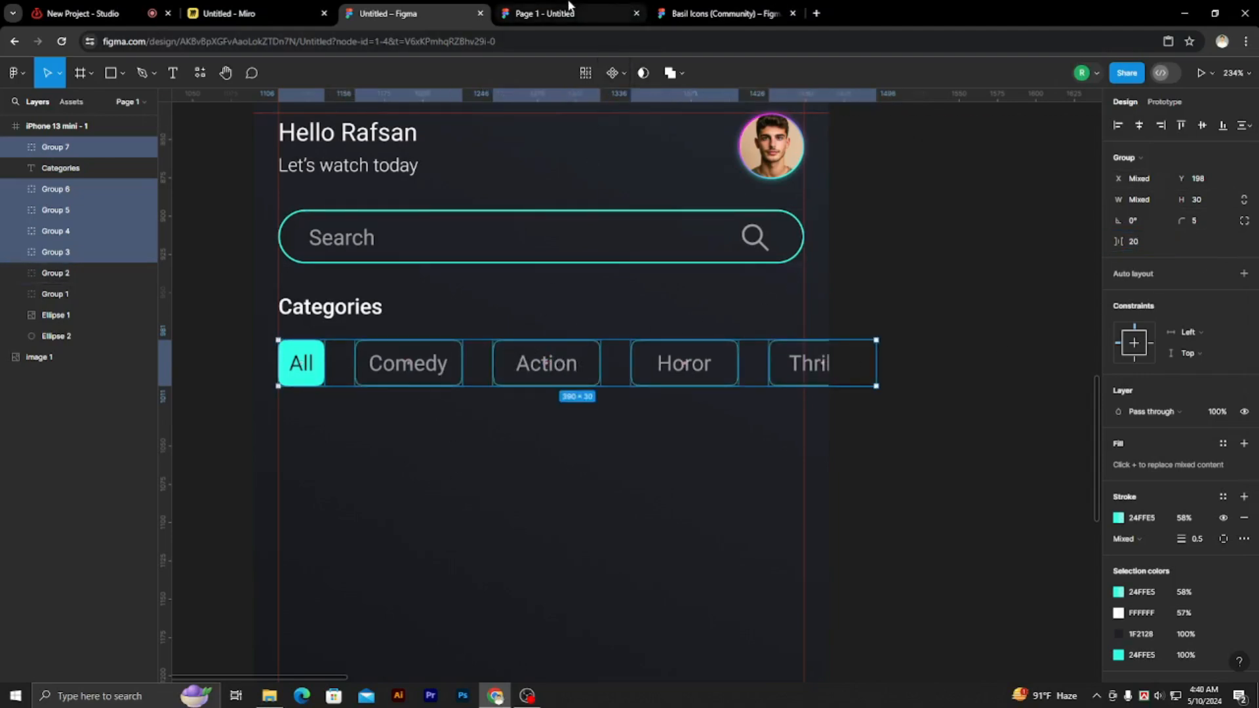
{"action": "left_click", "coordinate": [569, 6]}
{"action": "left_click", "coordinate": [409, 9]}
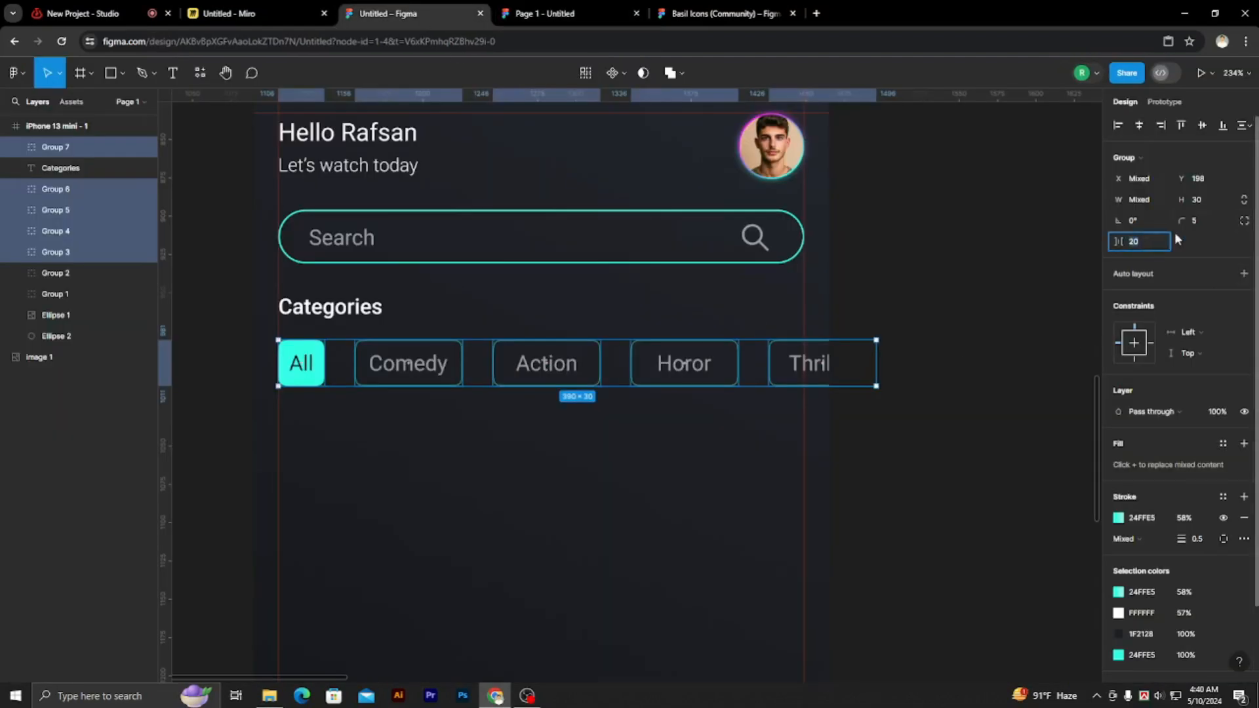
- Set the horizontal spacing between the category buttons to 10 and check the row in the prototype preview
{"action": "type", "text": "10"}
{"action": "key", "text": "Return"}
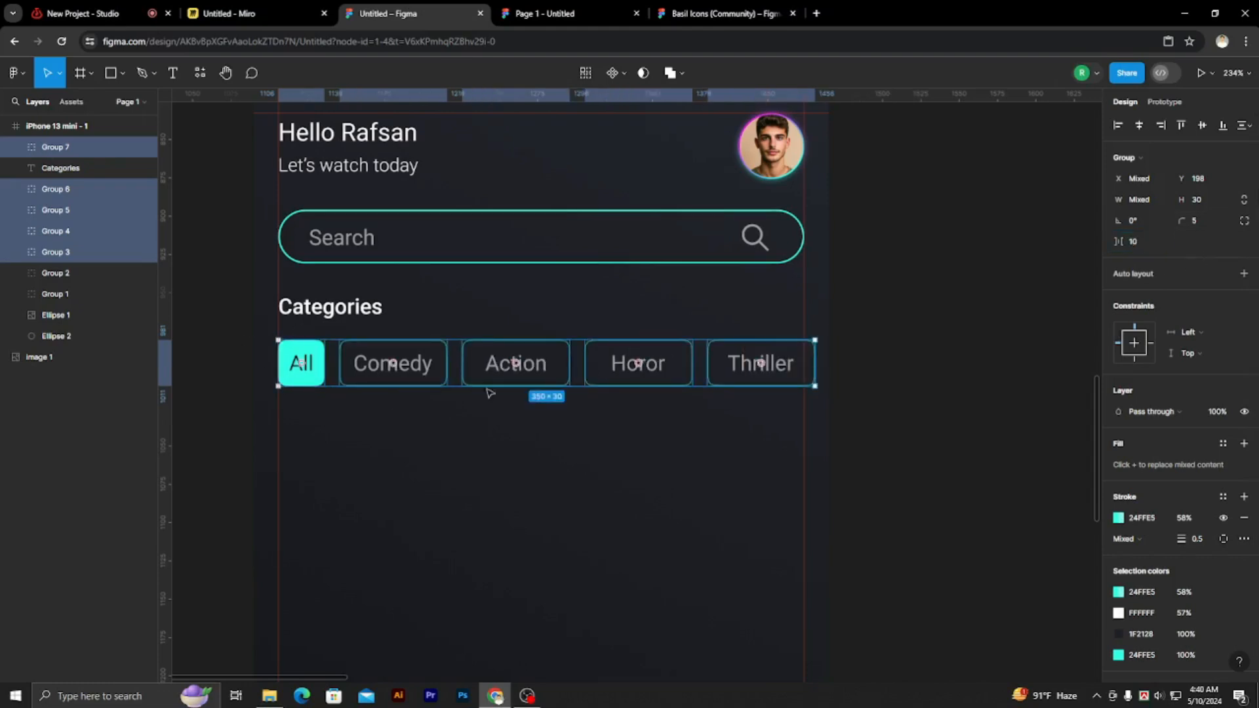
{"action": "left_click", "coordinate": [610, 14]}
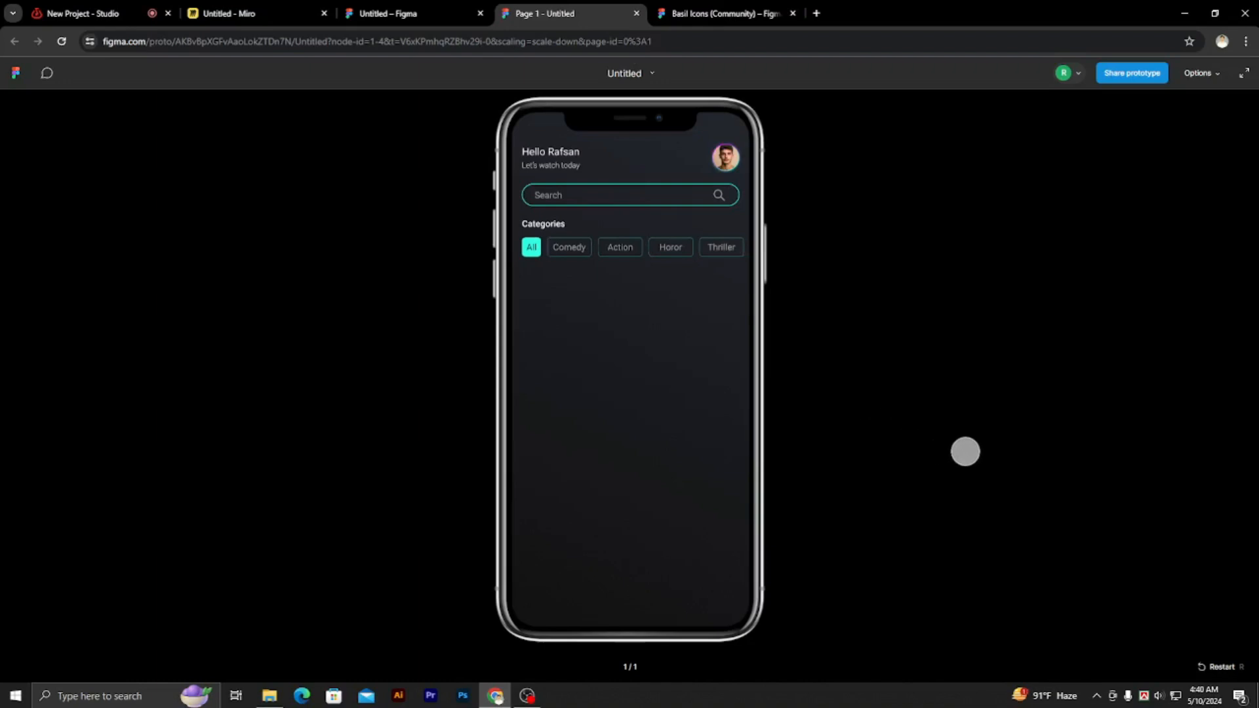
{"action": "left_click", "coordinate": [436, 9]}
{"action": "left_click", "coordinate": [900, 287]}
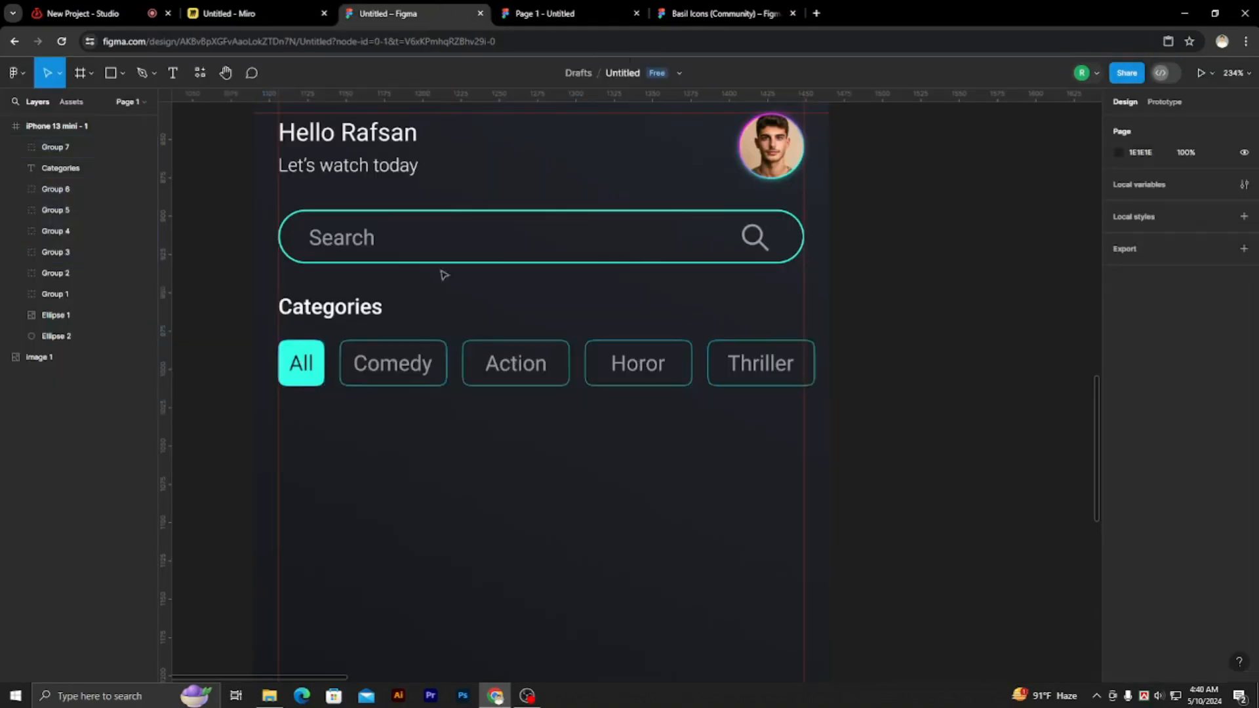
- Duplicate the "Categories" heading horizontally to X 291, with its right edge on the right margin guide
{"action": "left_click", "coordinate": [347, 306]}
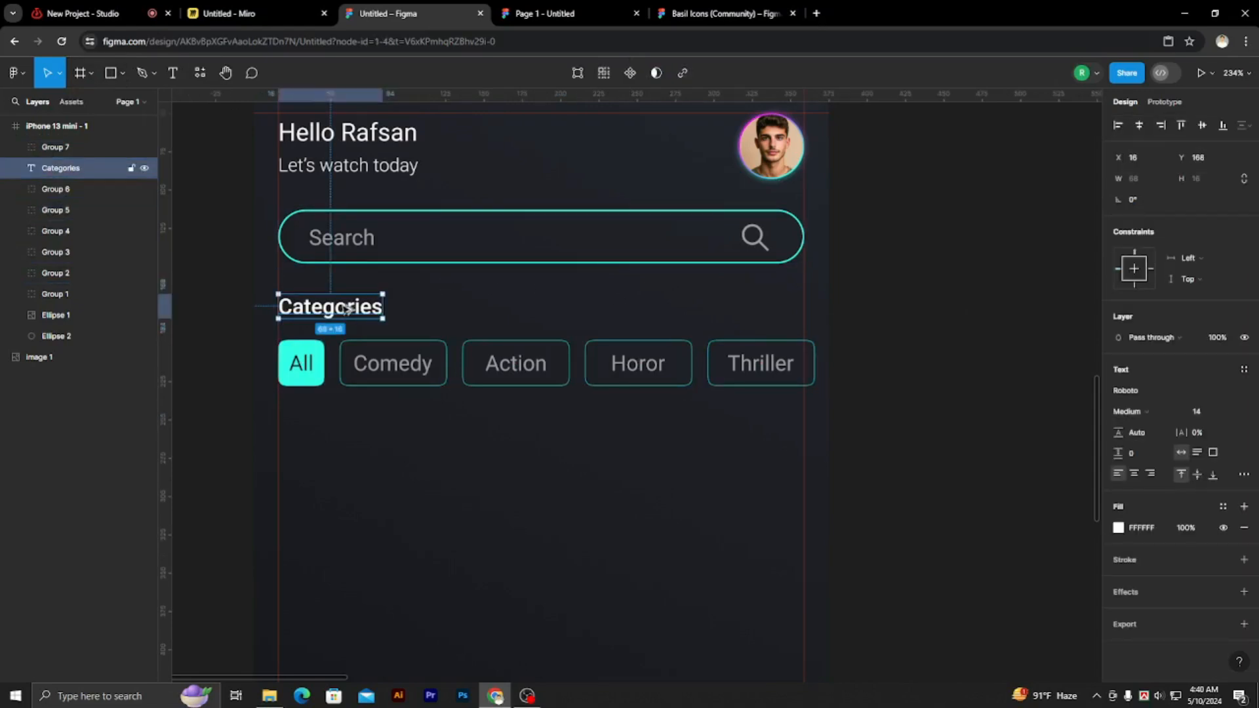
{"action": "left_click_drag", "start_coordinate": [347, 308], "coordinate": [768, 321]}
{"action": "left_click", "coordinate": [811, 336]}
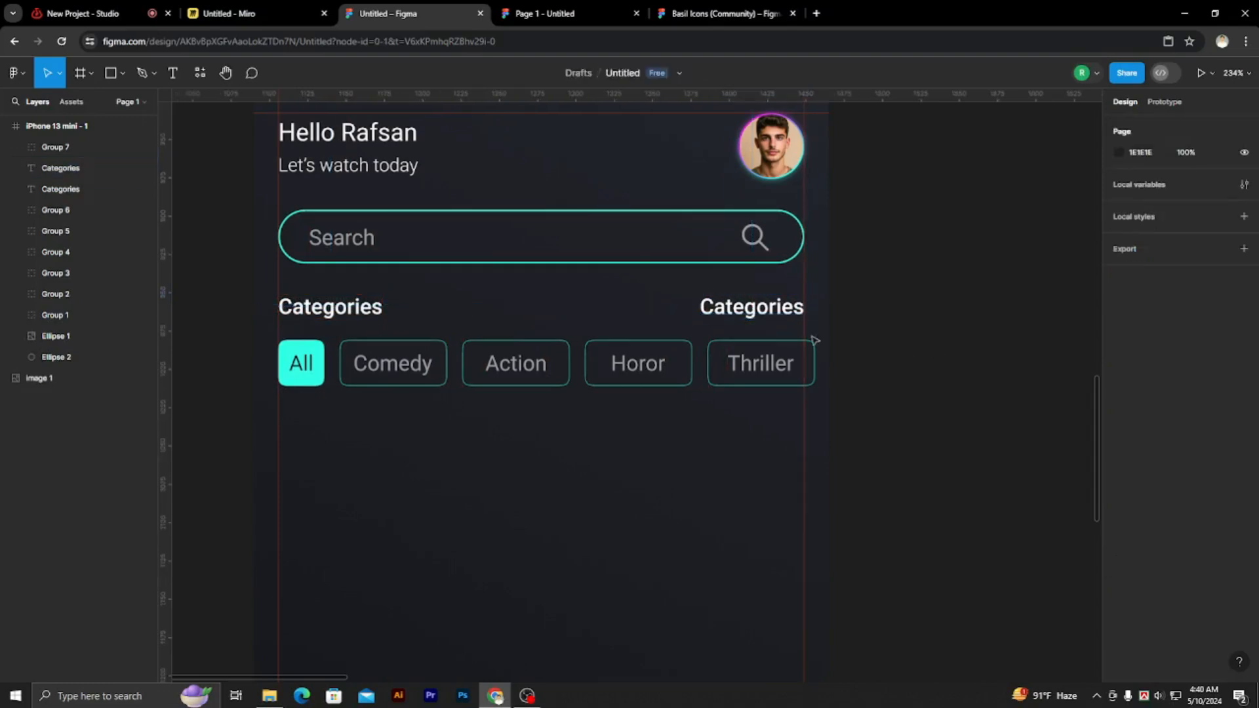
- Change the text of the duplicated "Categories" heading to "See more"
{"action": "scroll", "coordinate": [771, 339], "scroll_direction": "up", "scroll_amount": 2}
{"action": "scroll", "coordinate": [768, 337], "scroll_direction": "up", "scroll_amount": 2}
{"action": "scroll", "coordinate": [933, 385], "scroll_direction": "down", "scroll_amount": 2}
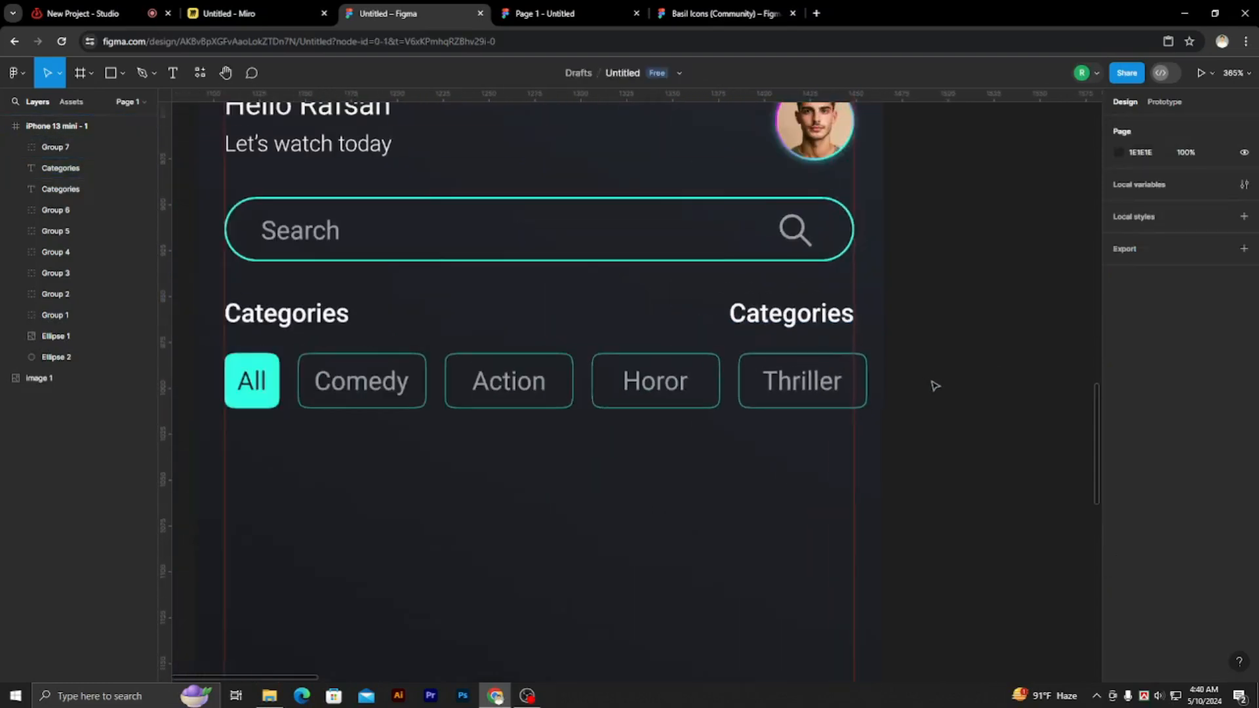
{"action": "double_click", "coordinate": [812, 315]}
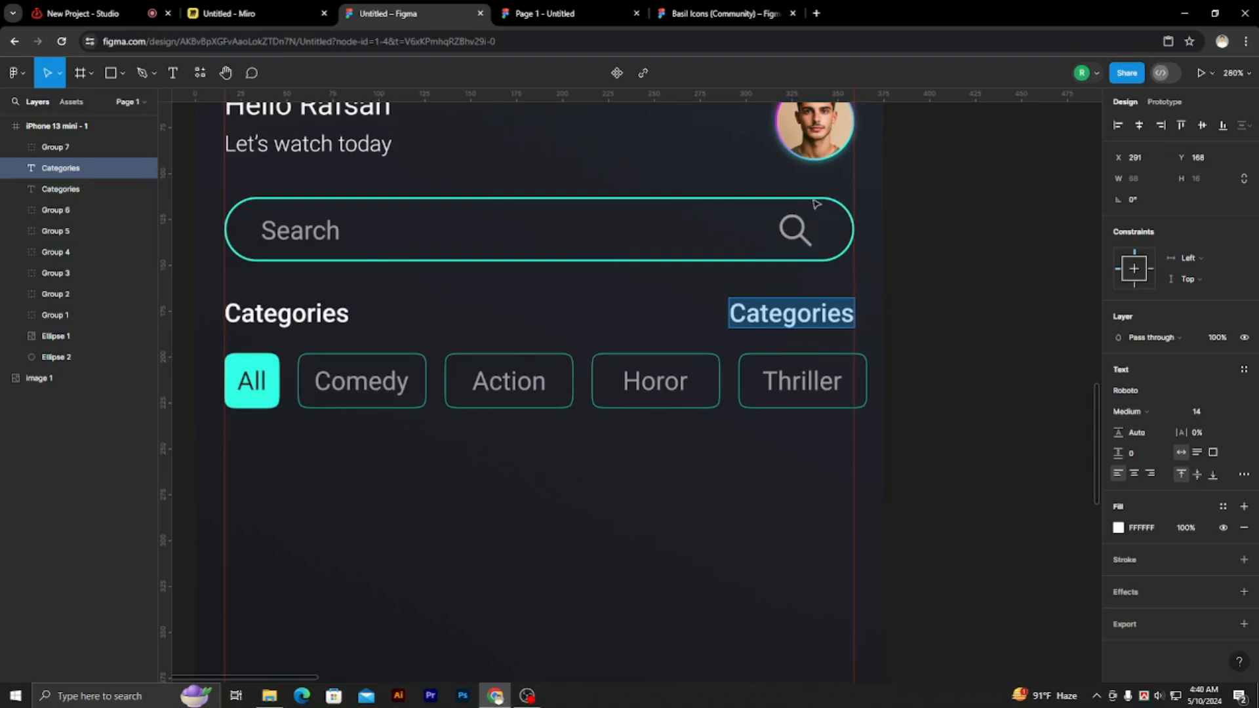
{"action": "type", "text": "Seemore"}
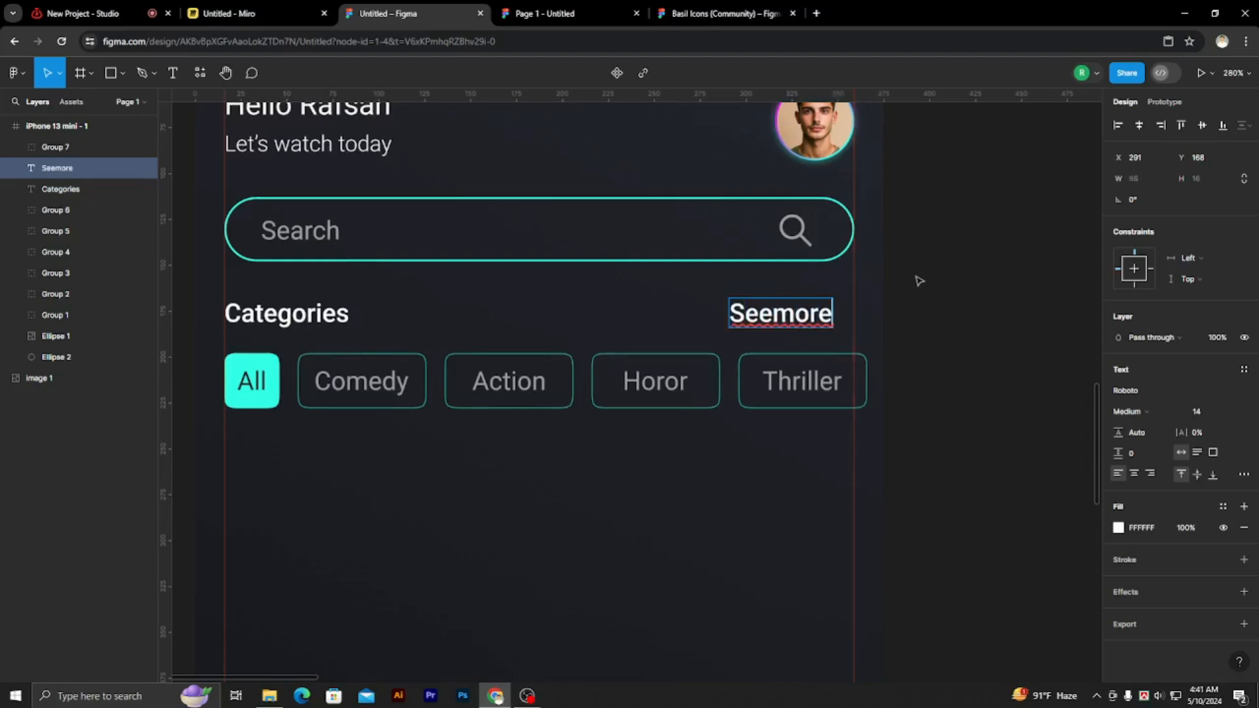
{"action": "key", "text": "Escape"}
{"action": "scroll", "coordinate": [972, 399], "scroll_direction": "down", "scroll_amount": 3}
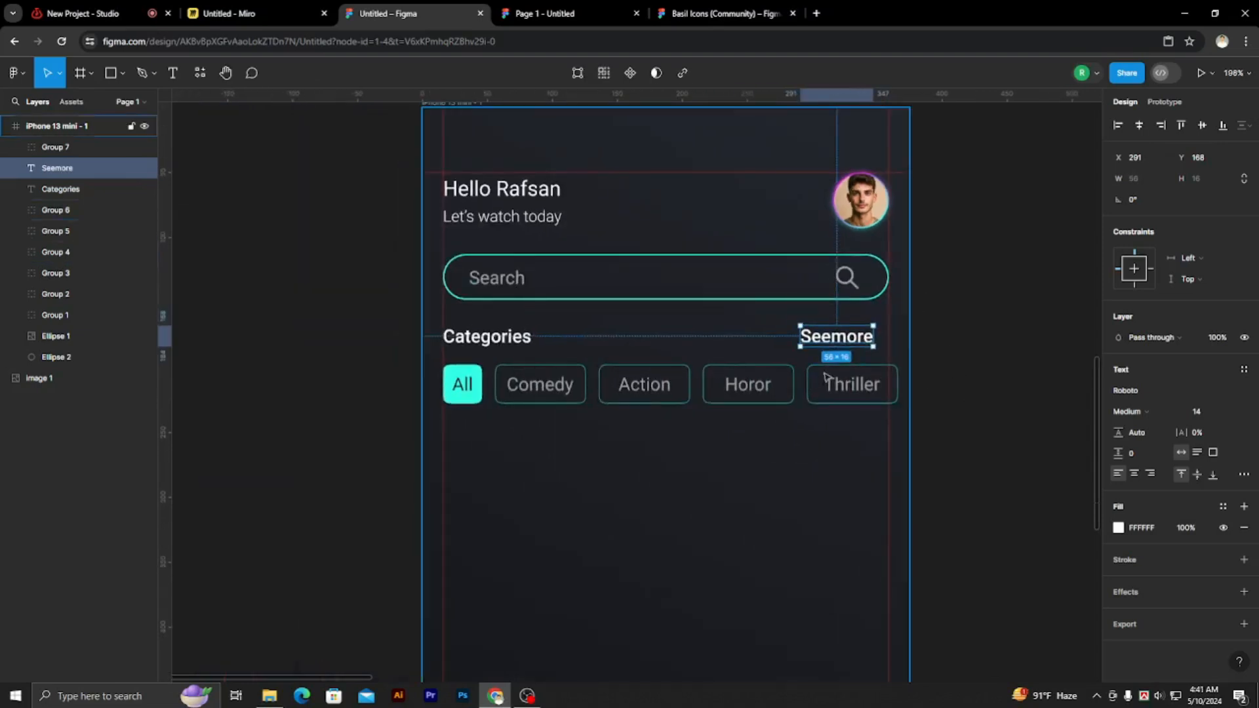
{"action": "scroll", "coordinate": [825, 377], "scroll_direction": "up", "scroll_amount": 3}
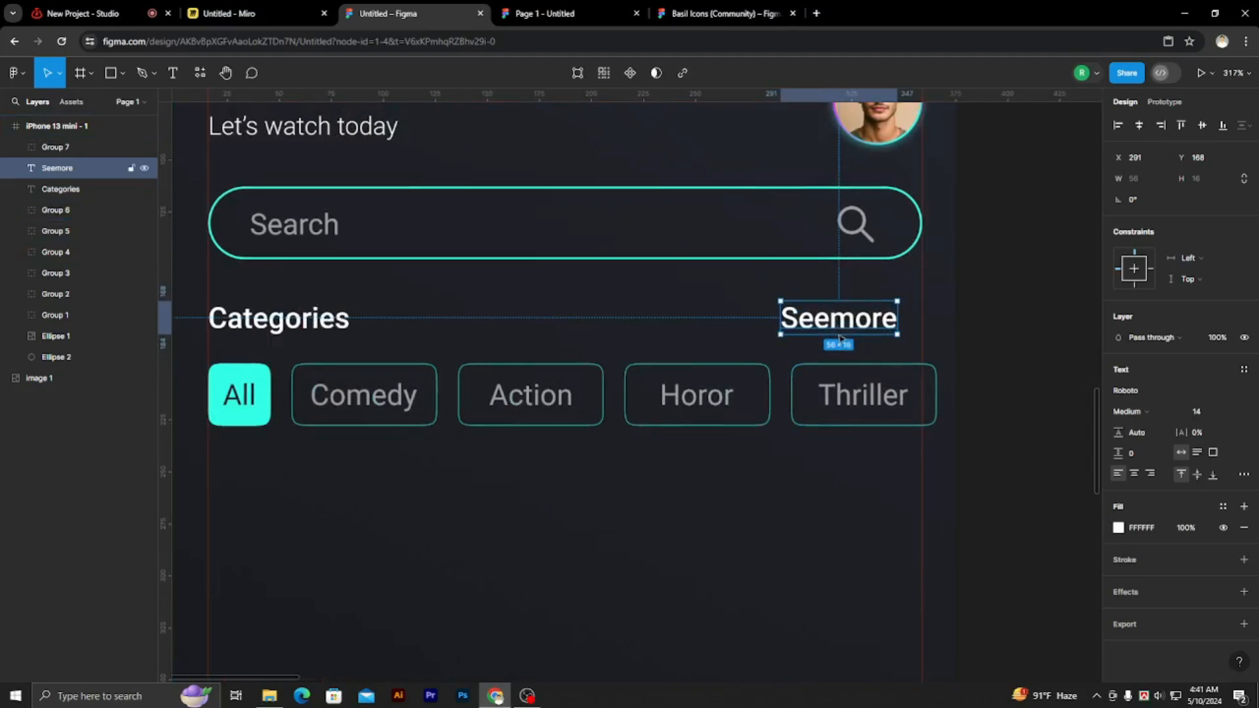
{"action": "double_click", "coordinate": [833, 319]}
{"action": "type", "text": "See more"}
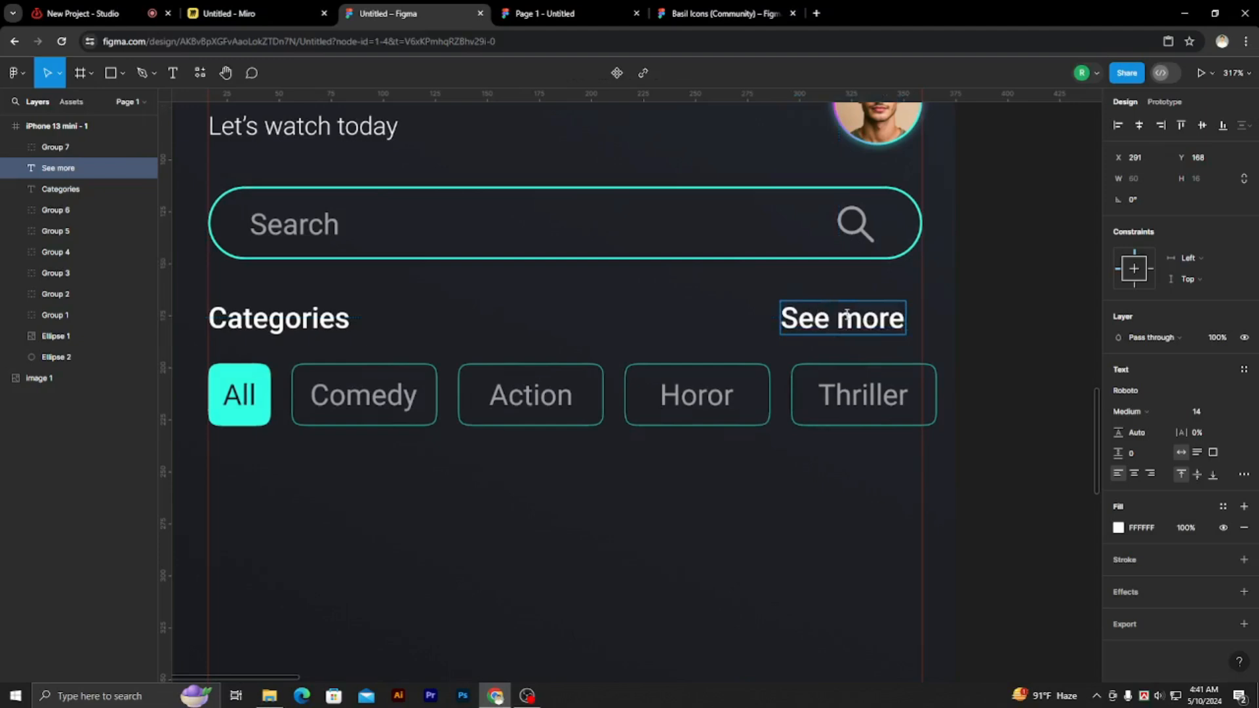
{"action": "key", "text": "Escape"}
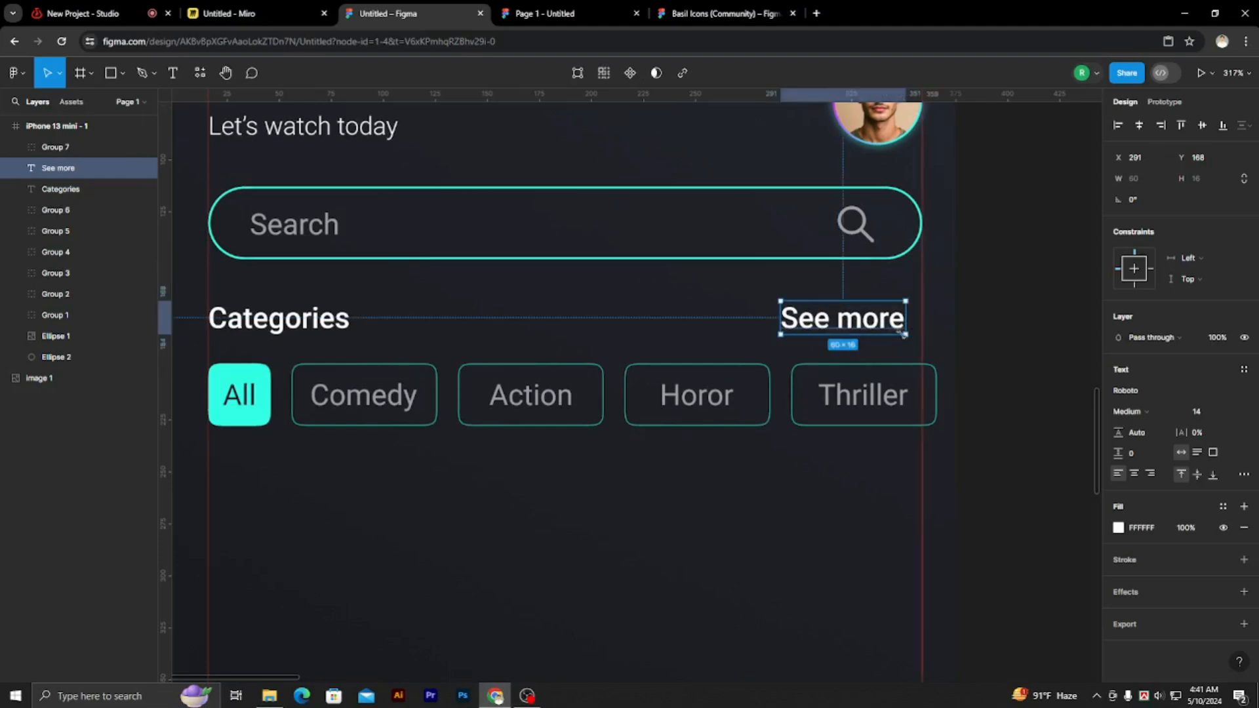
{"action": "scroll", "coordinate": [905, 334], "scroll_direction": "down", "scroll_amount": 3}
{"action": "scroll", "coordinate": [904, 334], "scroll_direction": "up", "scroll_amount": 2}
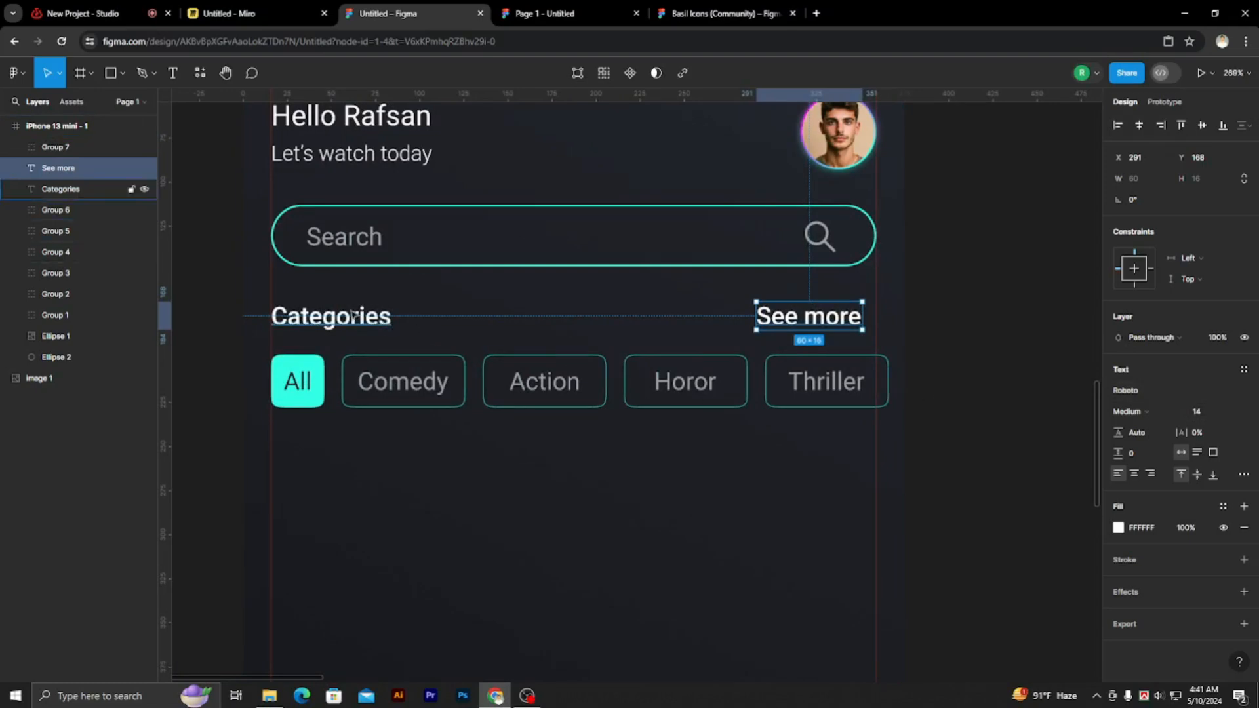
{"action": "left_click", "coordinate": [553, 703]}
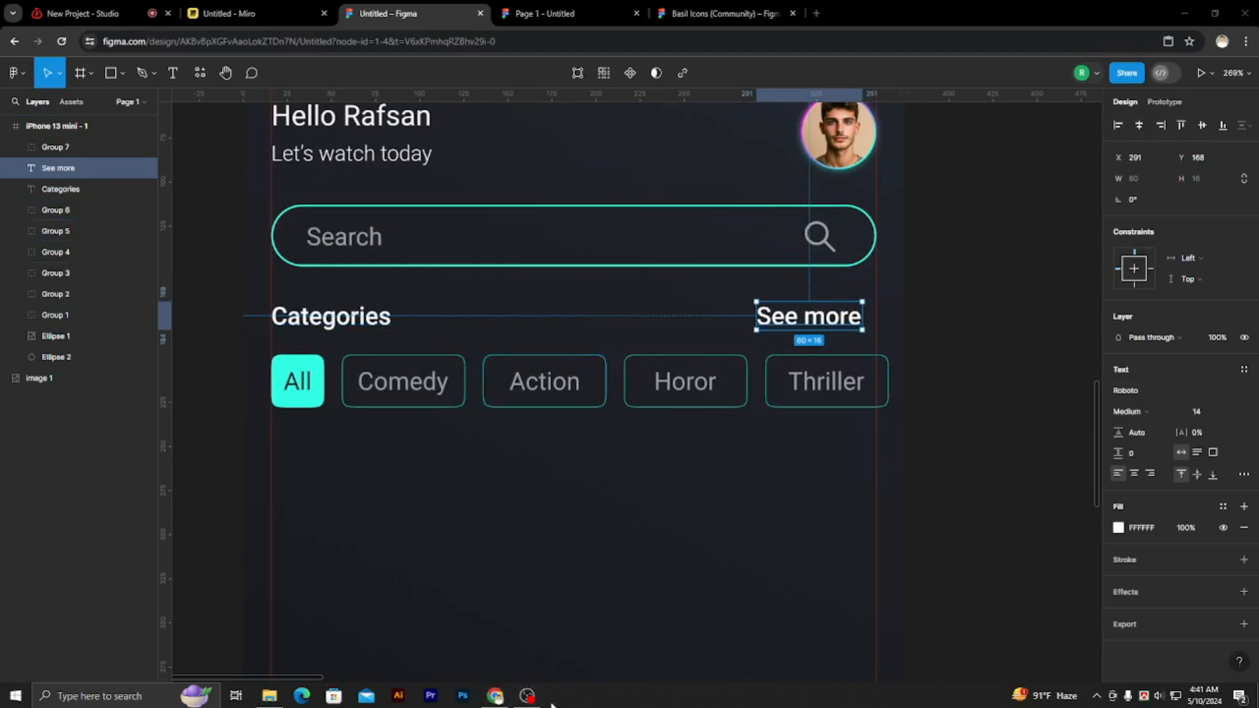
{"action": "left_click", "coordinate": [527, 695]}
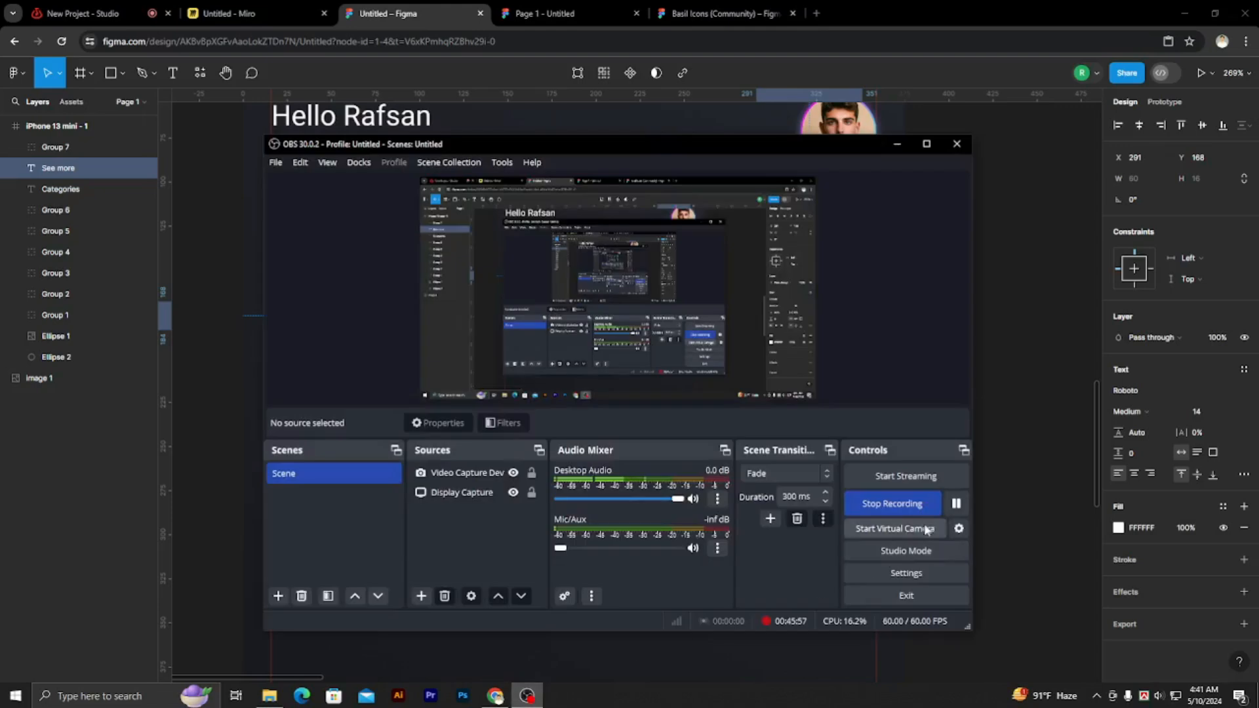
{"action": "left_click", "coordinate": [908, 391]}
- Set the "See more" text to Regular weight and font size 11
{"action": "scroll", "coordinate": [908, 392], "scroll_direction": "up", "scroll_amount": 2}
{"action": "left_click", "coordinate": [798, 305]}
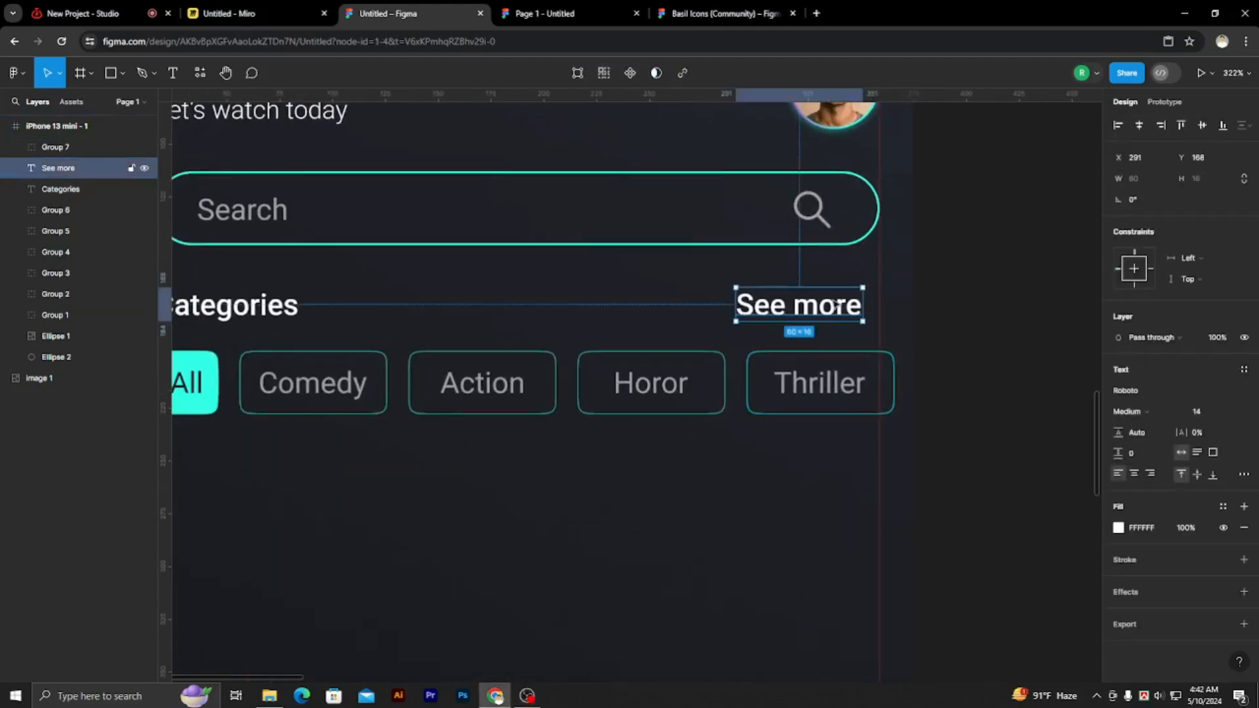
{"action": "left_click", "coordinate": [1157, 412]}
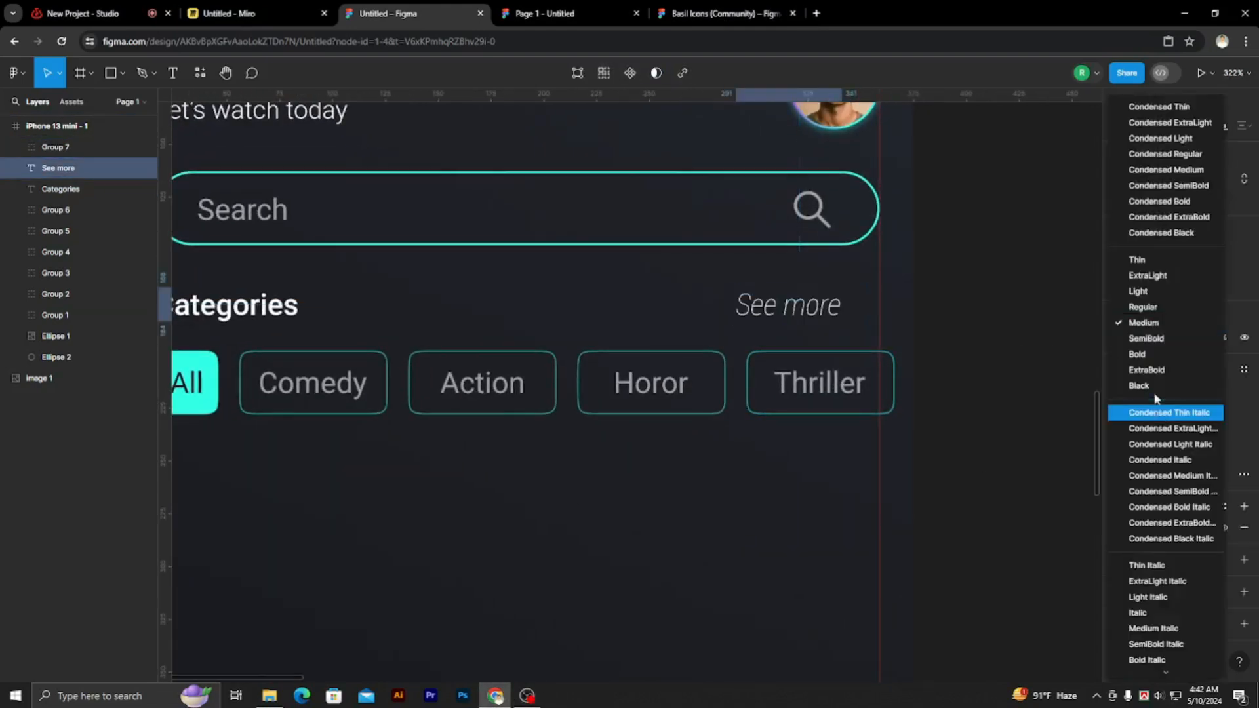
{"action": "left_click", "coordinate": [1144, 312]}
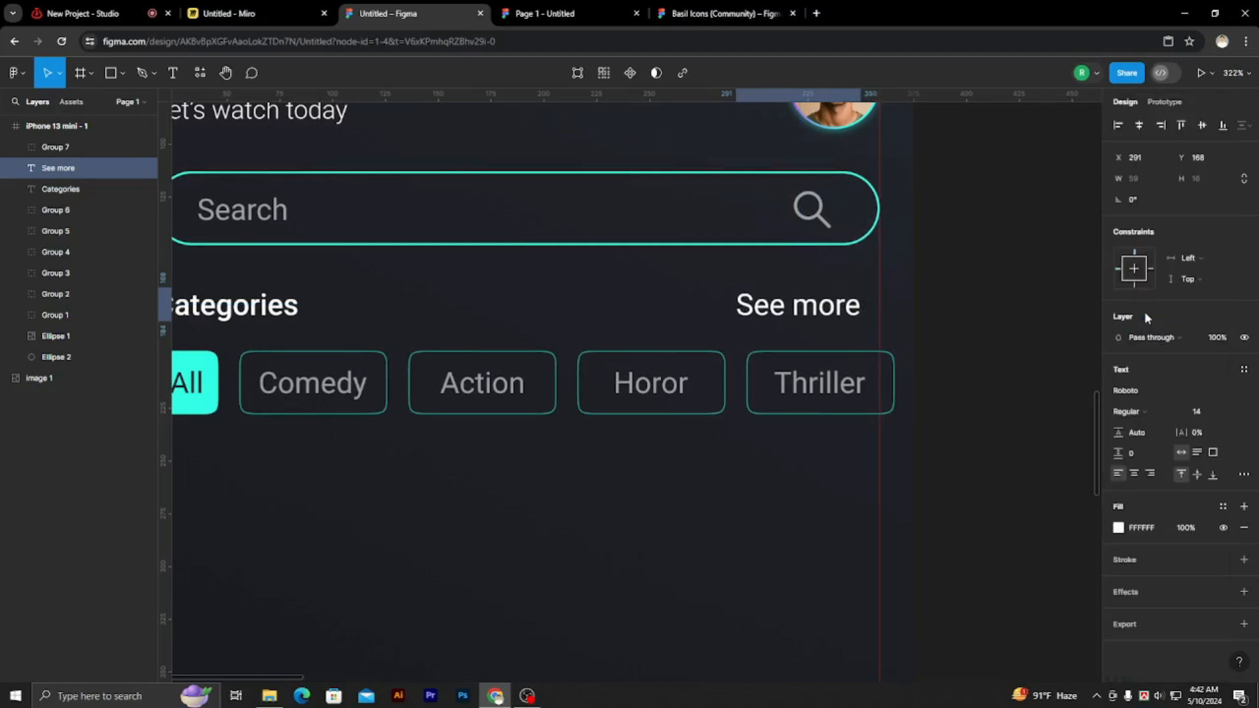
{"action": "left_click", "coordinate": [1202, 407]}
{"action": "key", "text": "Down"}
{"action": "key", "text": "Down"}
{"action": "key", "text": "Down"}
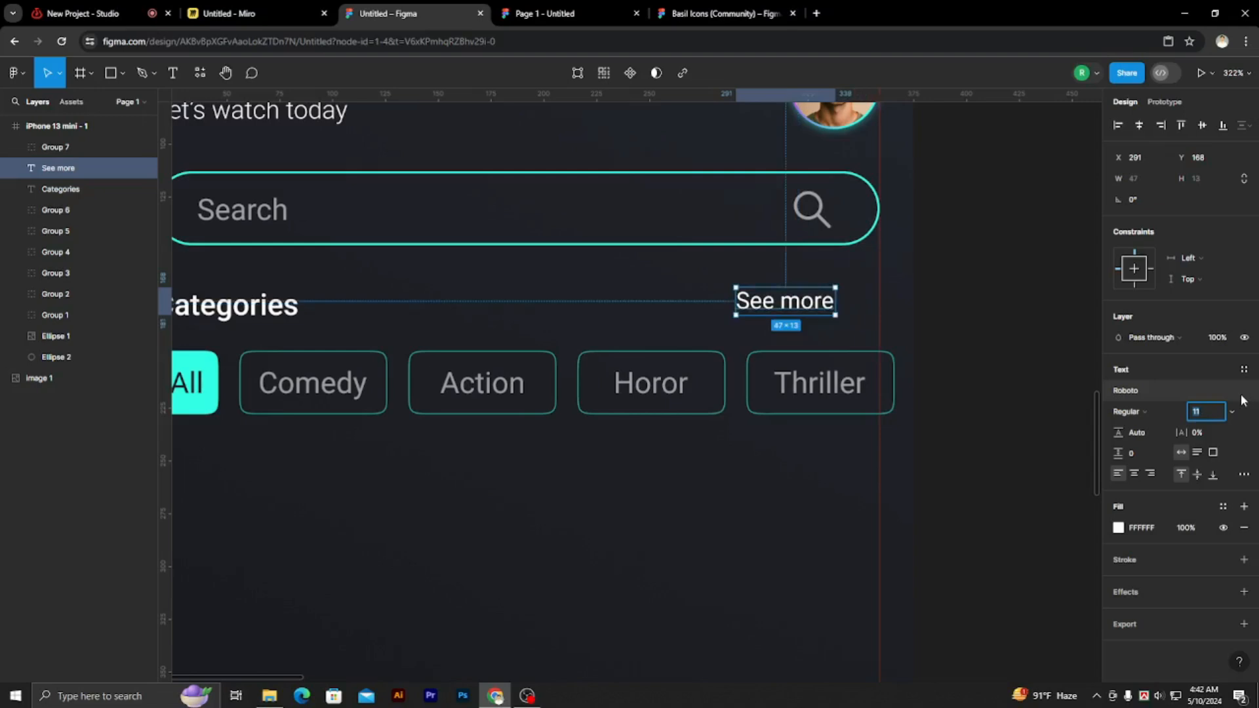
{"action": "left_click", "coordinate": [1005, 419]}
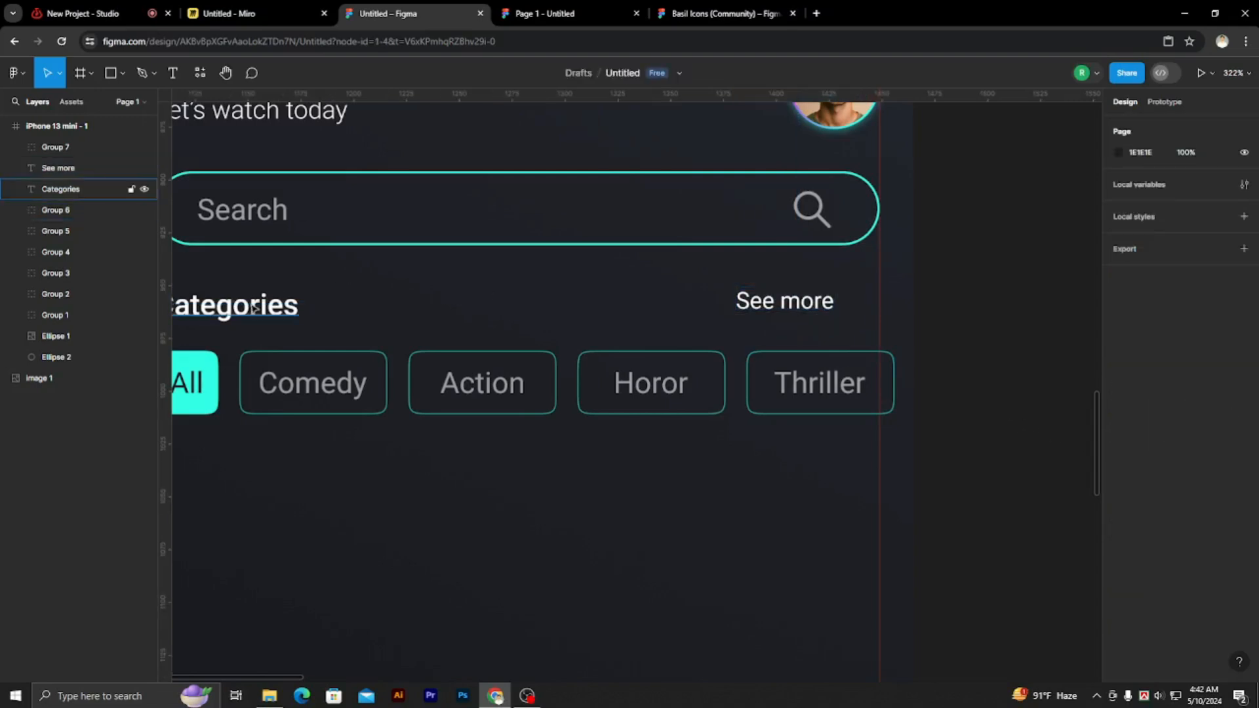
- Align the "See more" text vertically with the "Categories" heading
{"action": "left_click", "coordinate": [276, 294]}
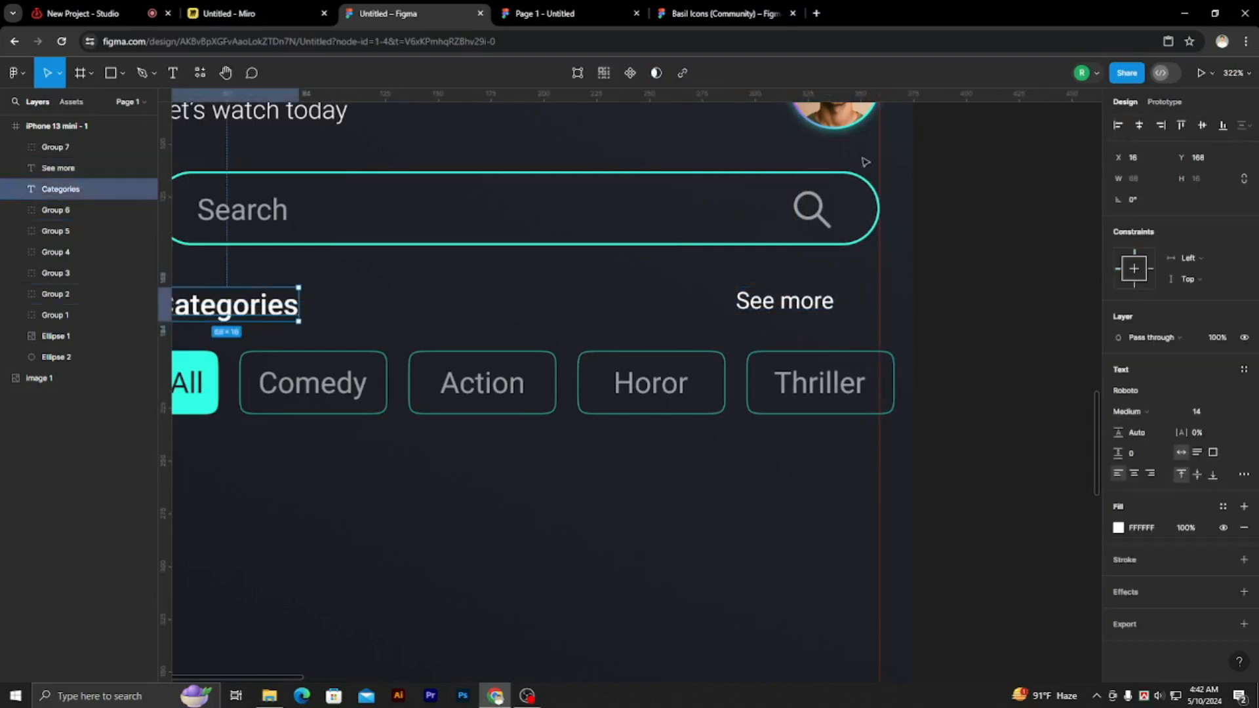
{"action": "left_click", "coordinate": [815, 301], "text": "shift"}
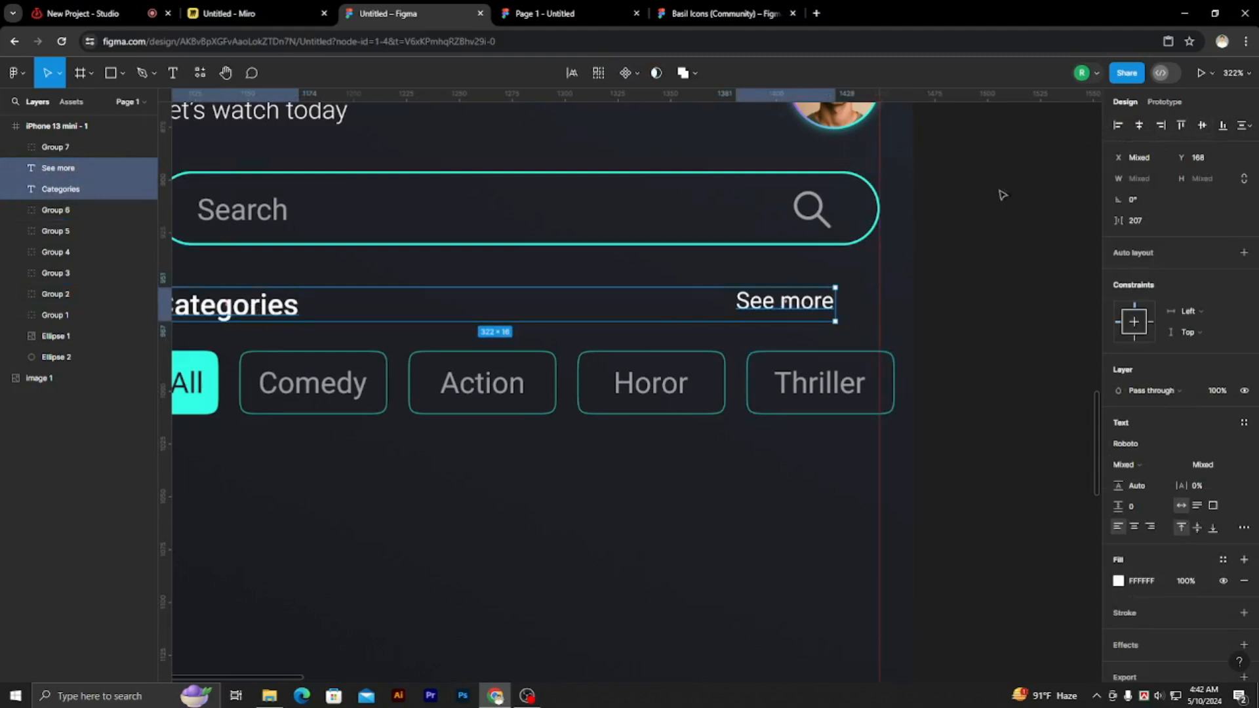
{"action": "left_click", "coordinate": [1219, 124]}
{"action": "left_click", "coordinate": [1043, 230]}
{"action": "scroll", "coordinate": [986, 278], "scroll_direction": "down", "scroll_amount": 3}
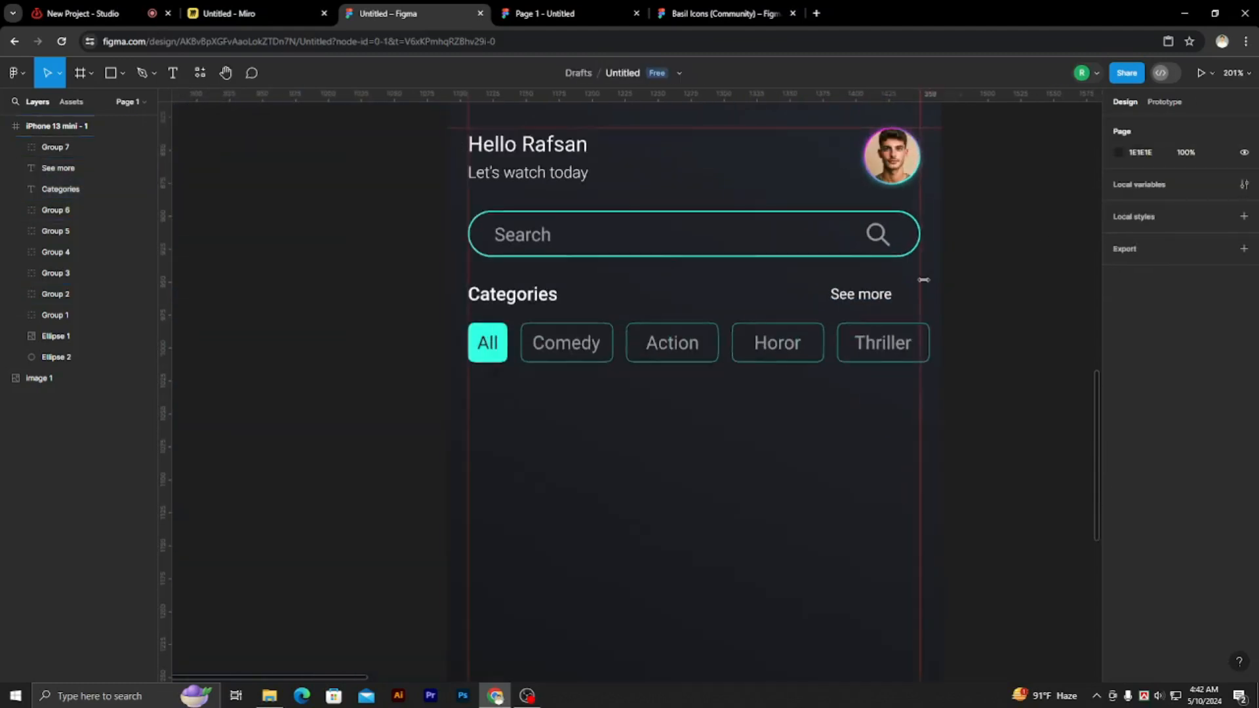
{"action": "scroll", "coordinate": [588, 298], "scroll_direction": "up", "scroll_amount": 1}
{"action": "scroll", "coordinate": [586, 313], "scroll_direction": "up", "scroll_amount": 2}
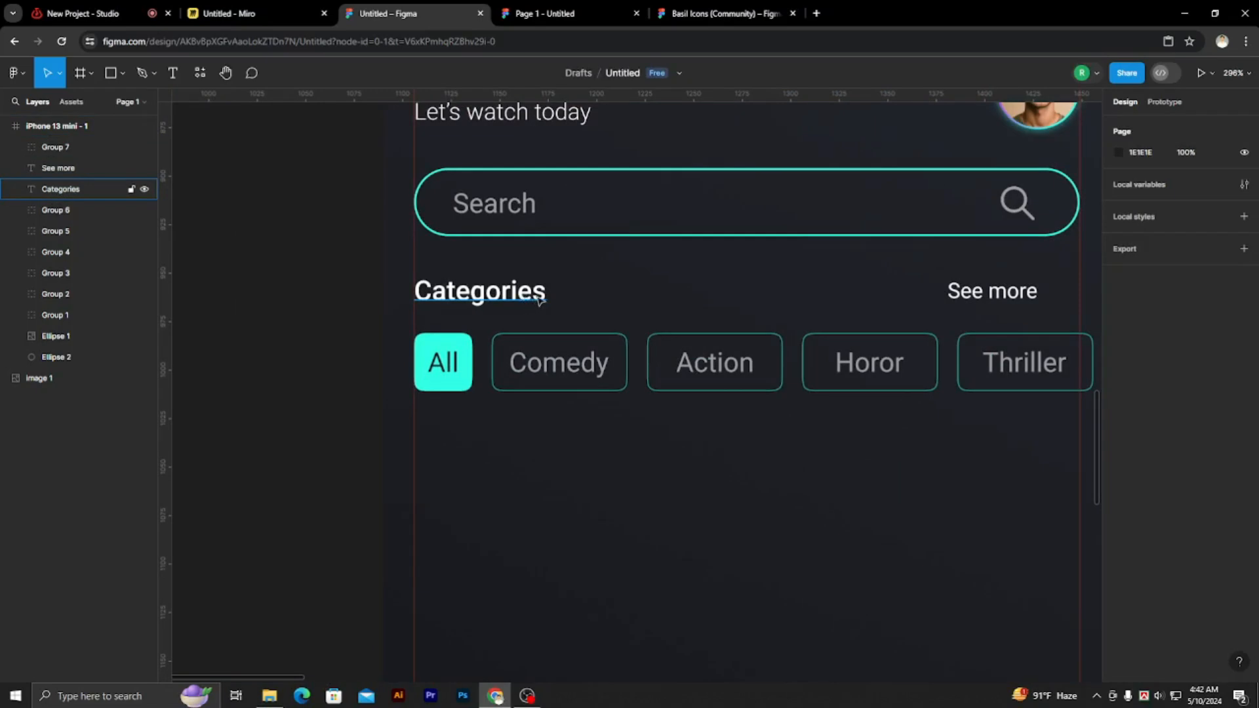
{"action": "left_click", "coordinate": [539, 300]}
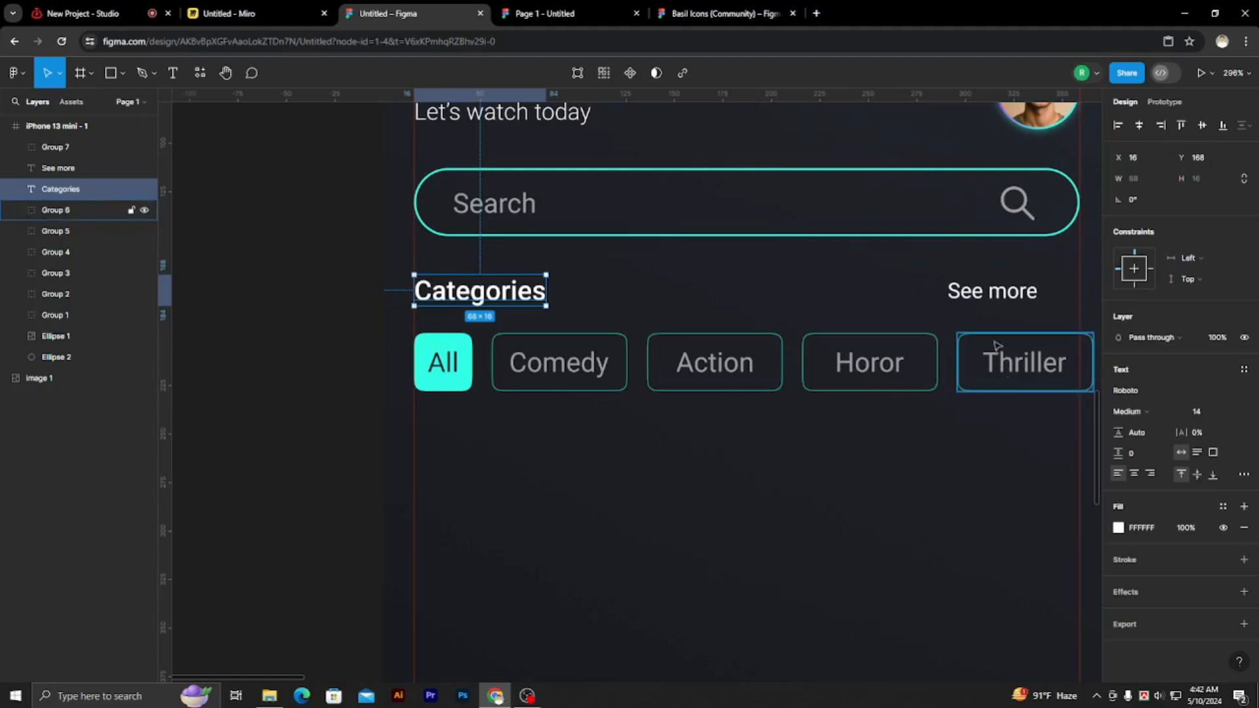
{"action": "left_click", "coordinate": [996, 295], "text": "shift"}
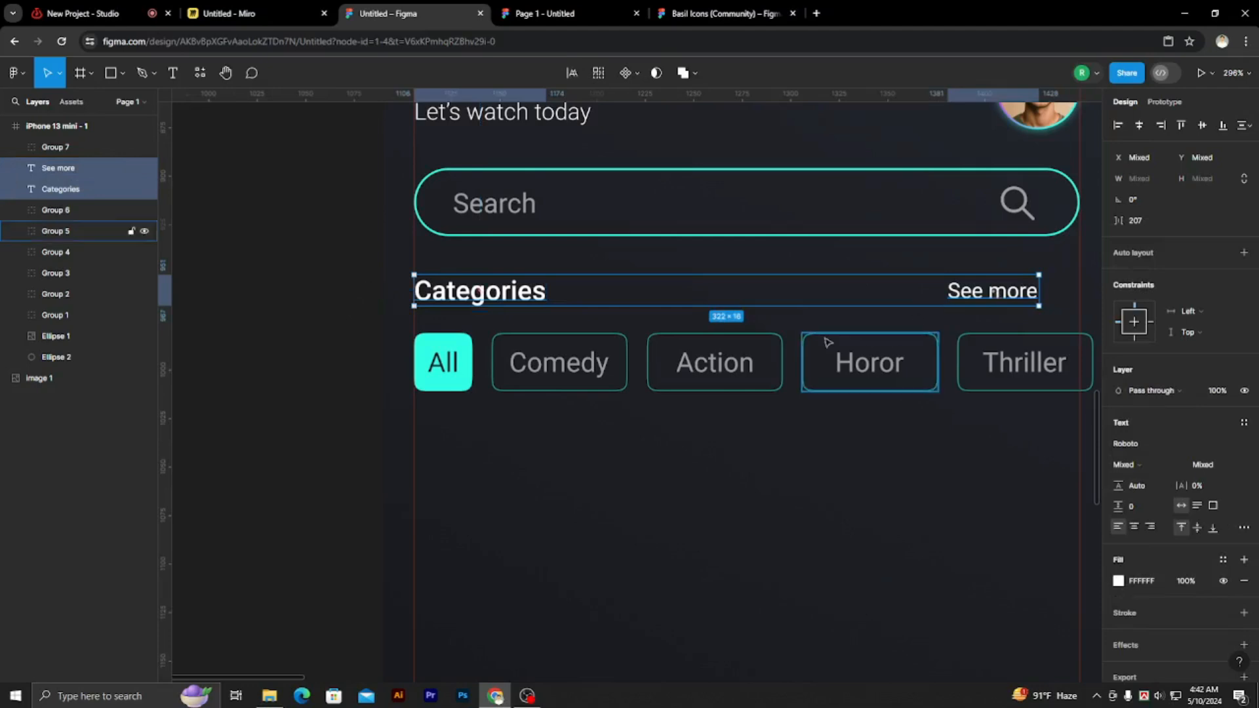
{"action": "scroll", "coordinate": [827, 343], "scroll_direction": "down", "scroll_amount": 5}
{"action": "left_click", "coordinate": [819, 364]}
{"action": "scroll", "coordinate": [736, 348], "scroll_direction": "up", "scroll_amount": 5}
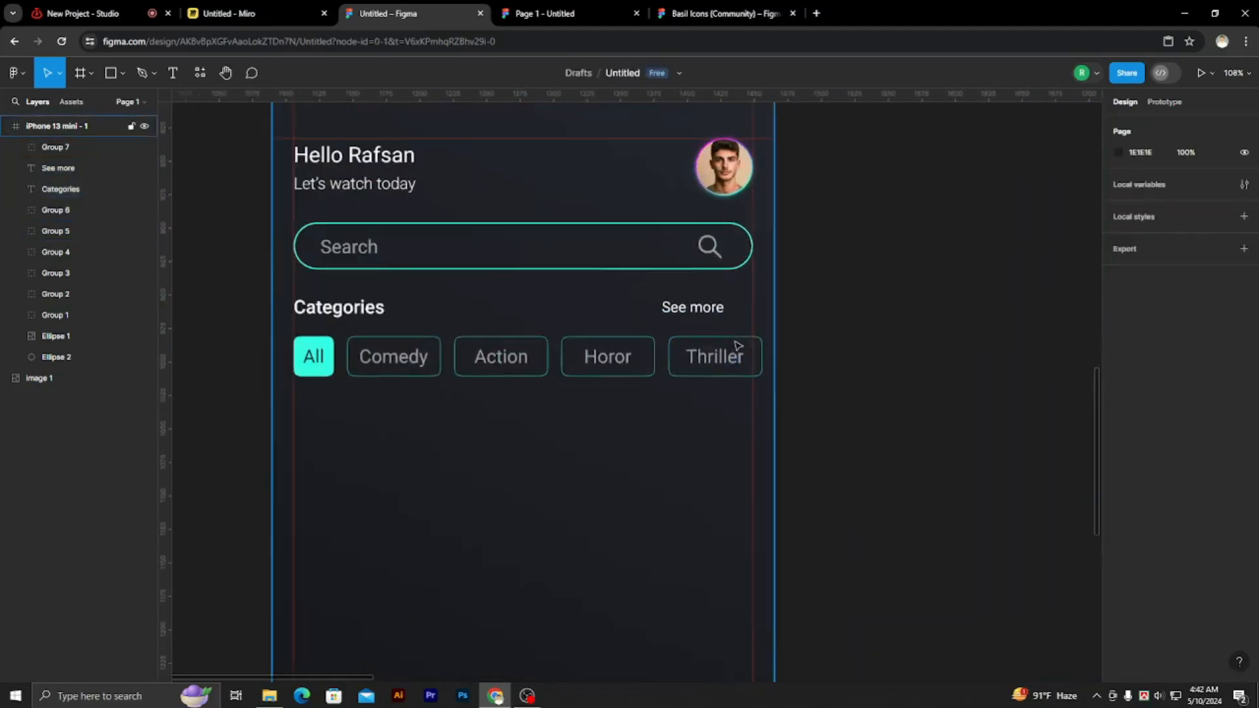
- Move the "See more" text horizontally to X 313, with its right edge on the right margin guide
{"action": "left_click", "coordinate": [697, 306]}
{"action": "left_click_drag", "start_coordinate": [696, 308], "coordinate": [735, 309]}
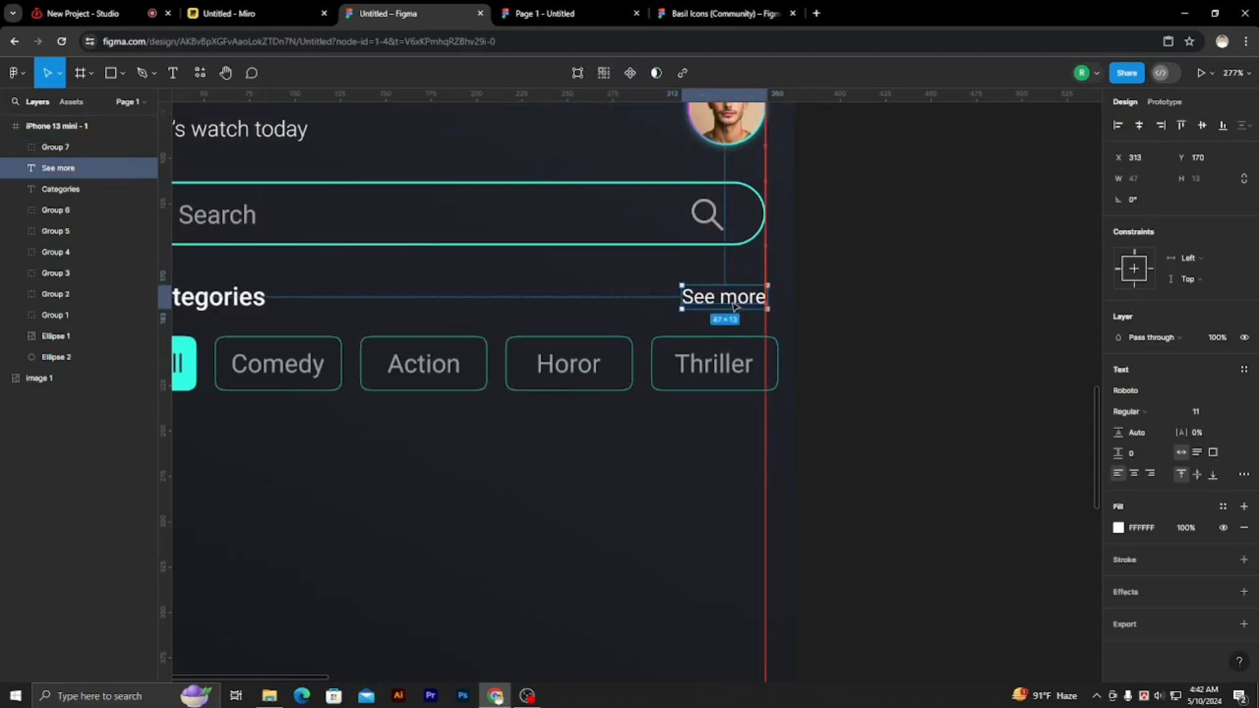
{"action": "scroll", "coordinate": [735, 307], "scroll_direction": "up", "scroll_amount": 10}
{"action": "left_click_drag", "start_coordinate": [817, 336], "coordinate": [813, 335]}
{"action": "left_click", "coordinate": [1034, 339]}
{"action": "scroll", "coordinate": [834, 393], "scroll_direction": "down", "scroll_amount": 8}
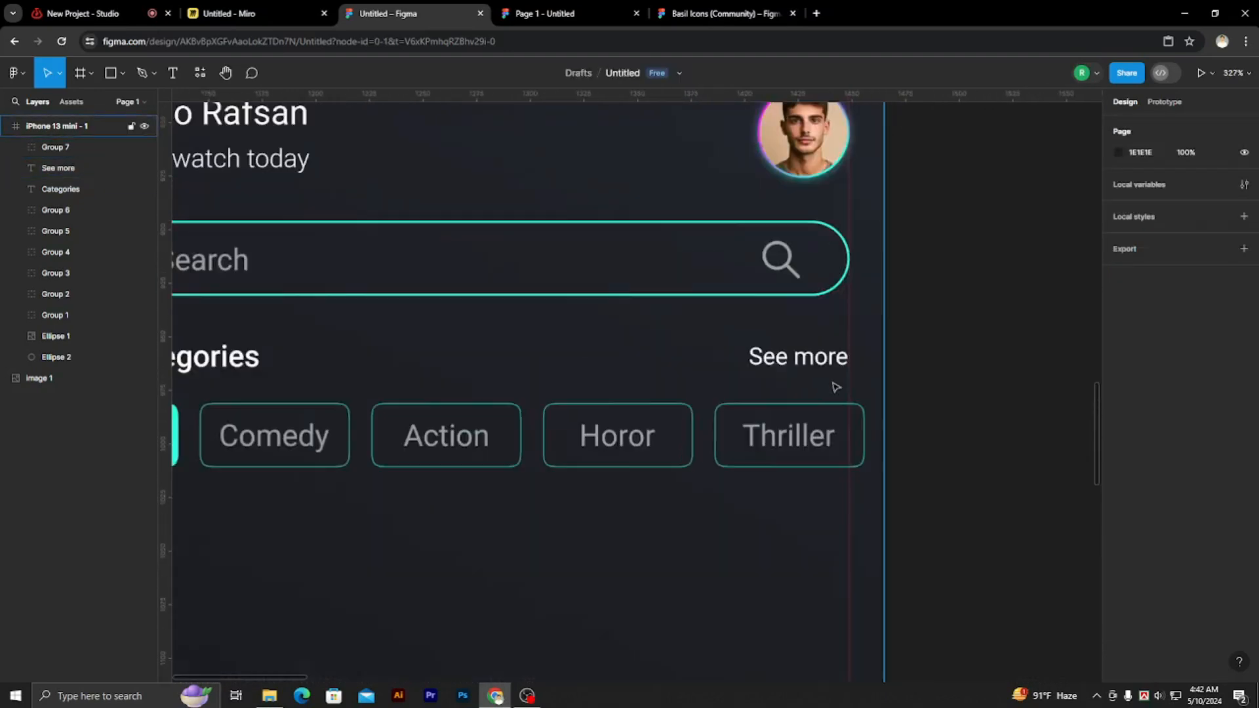
{"action": "scroll", "coordinate": [905, 348], "scroll_direction": "down", "scroll_amount": 1}
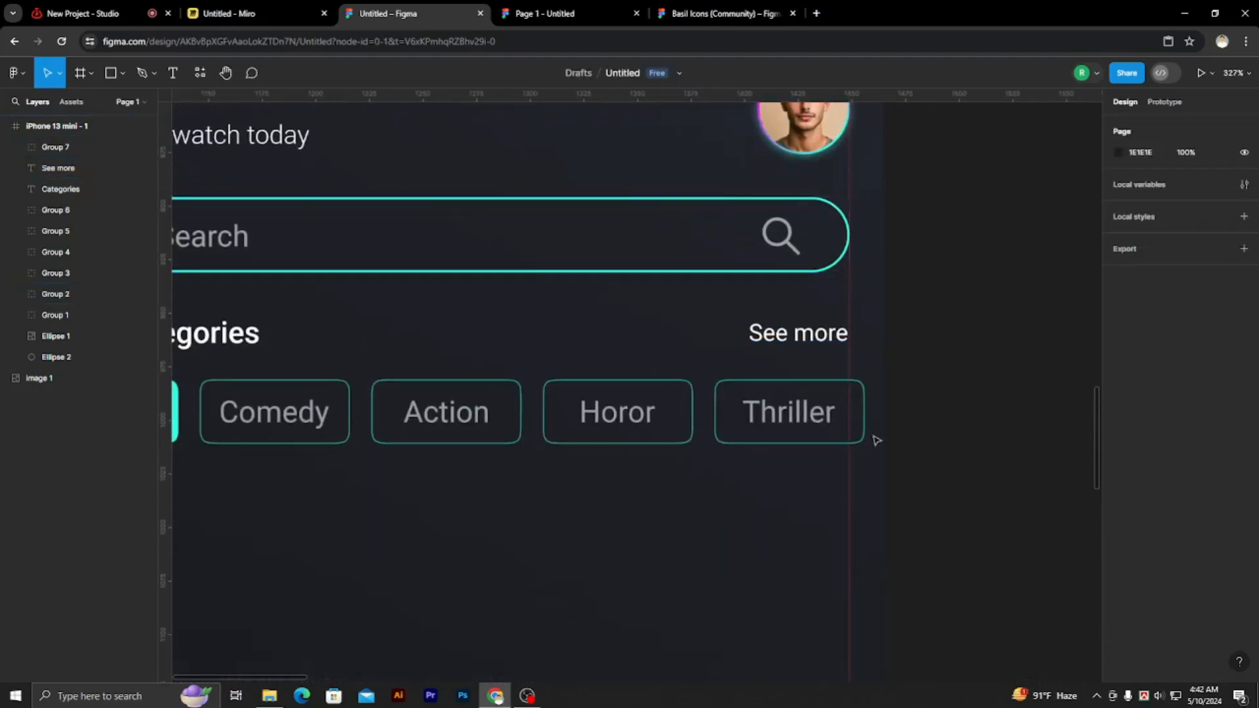
{"action": "left_click", "coordinate": [727, 8]}
{"action": "scroll", "coordinate": [586, 384], "scroll_direction": "up", "scroll_amount": 1}
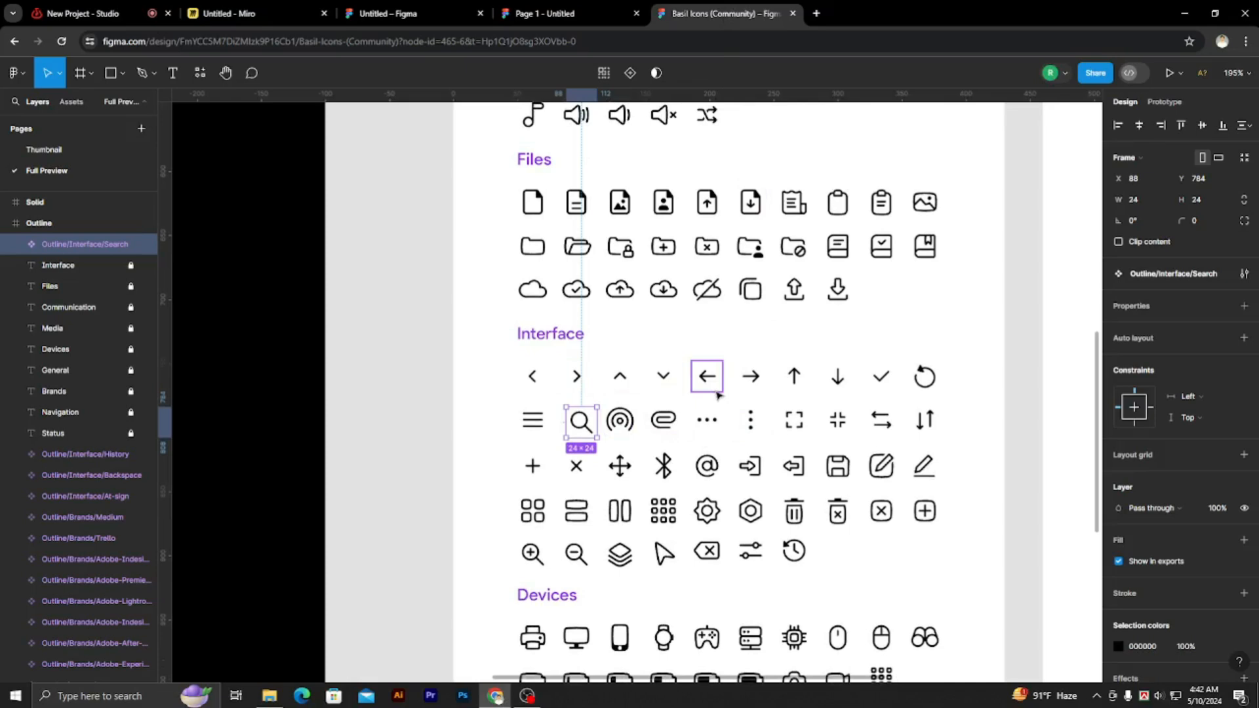
{"action": "left_click", "coordinate": [430, 8]}
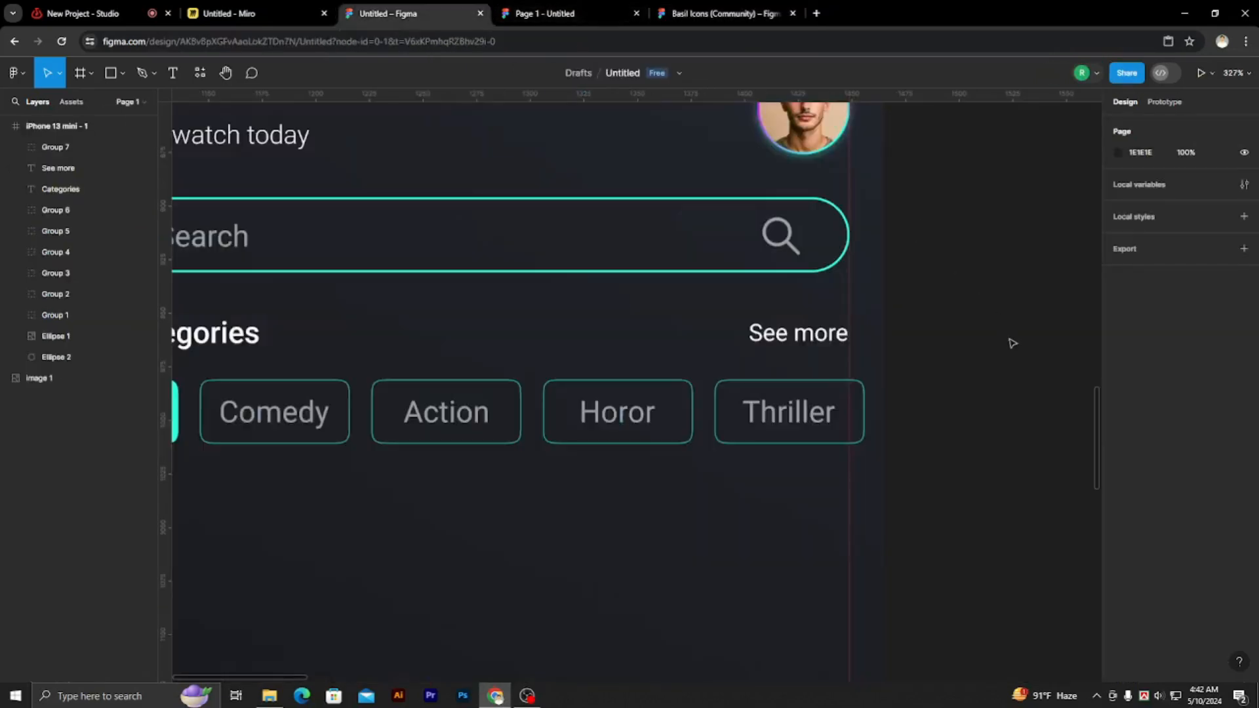
{"action": "scroll", "coordinate": [787, 338], "scroll_direction": "up", "scroll_amount": 3}
{"action": "key", "text": "ctrl+v"}
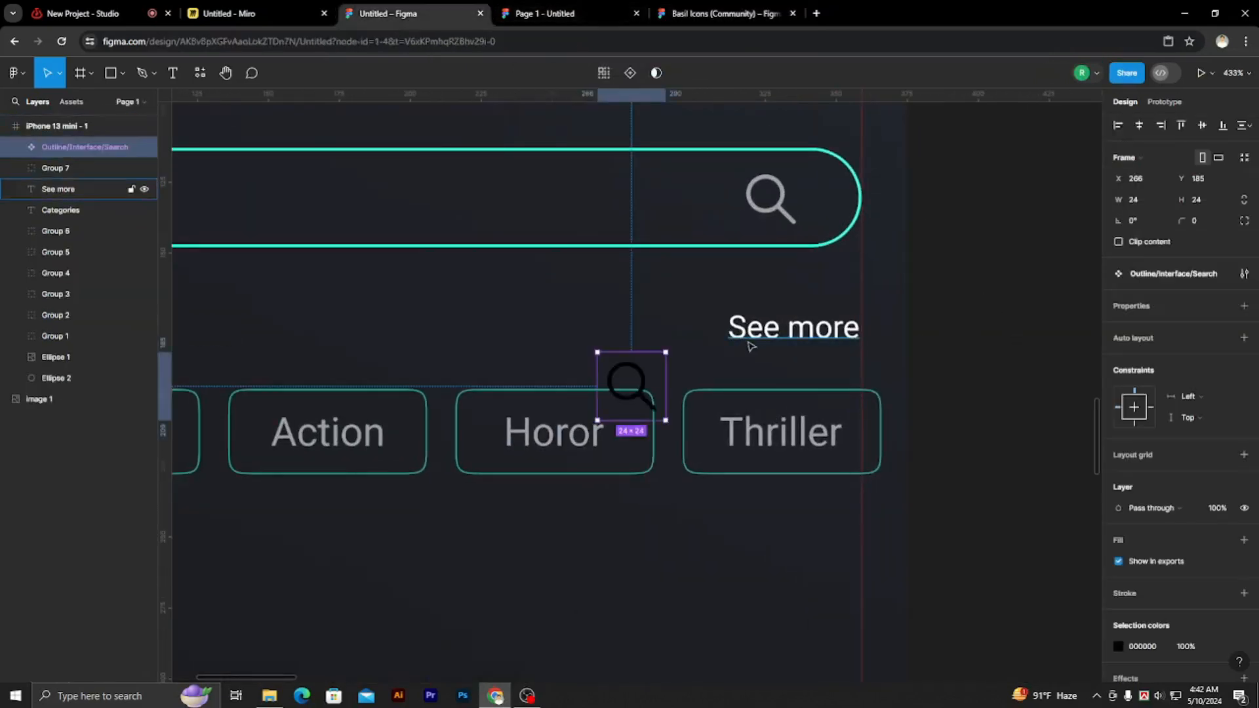
{"action": "key", "text": "Delete"}
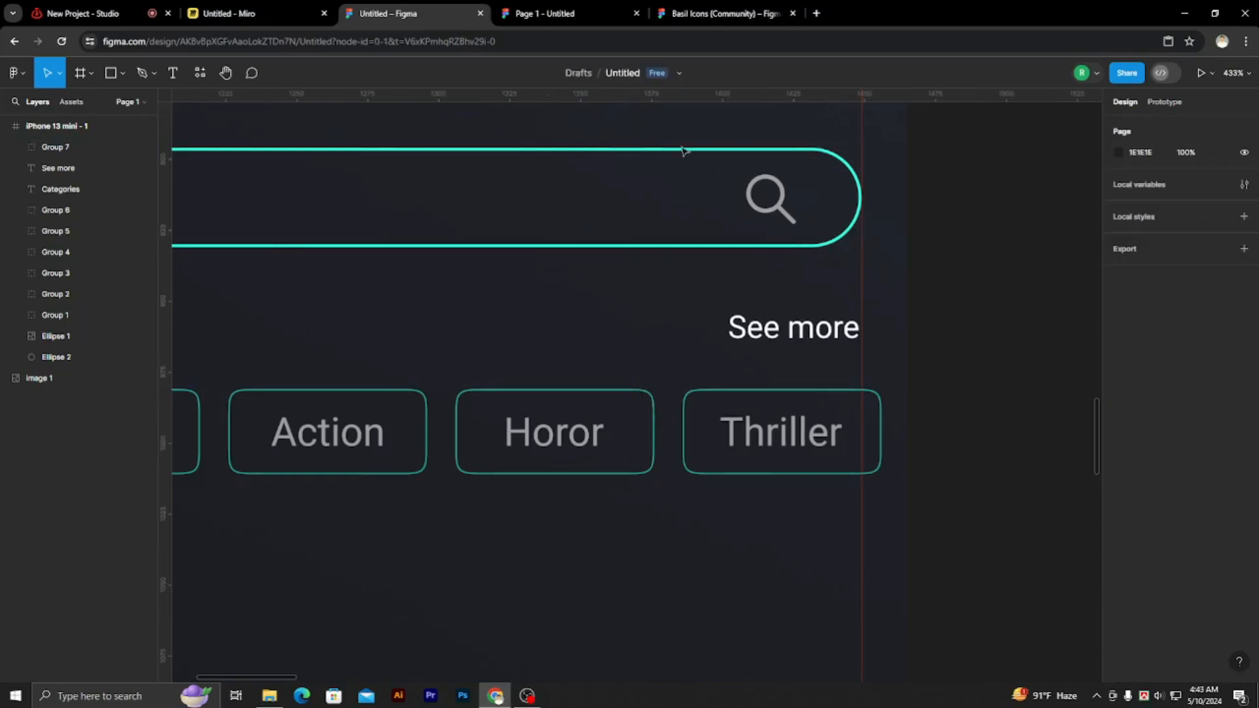
- Copy the outline Caret right icon from the Basil Icons file and paste it into the iPhone 13 mini frame
{"action": "left_click", "coordinate": [706, 13]}
{"action": "left_click", "coordinate": [575, 379]}
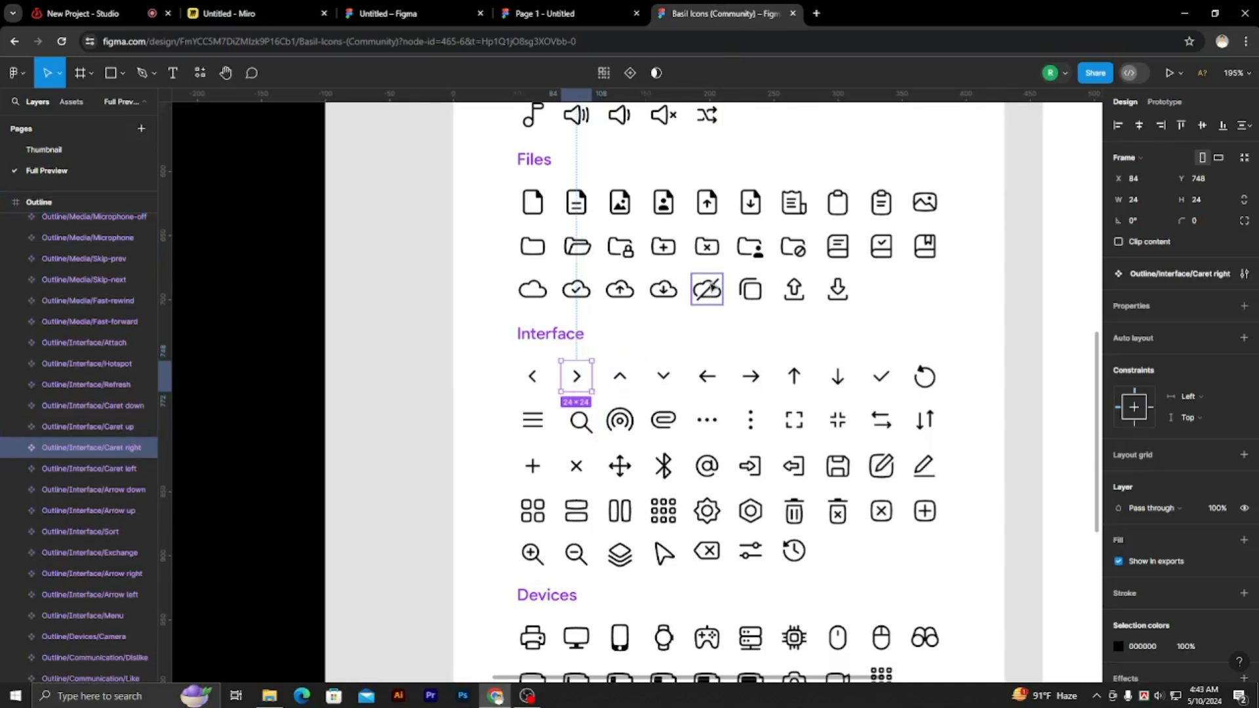
{"action": "left_click", "coordinate": [416, 6]}
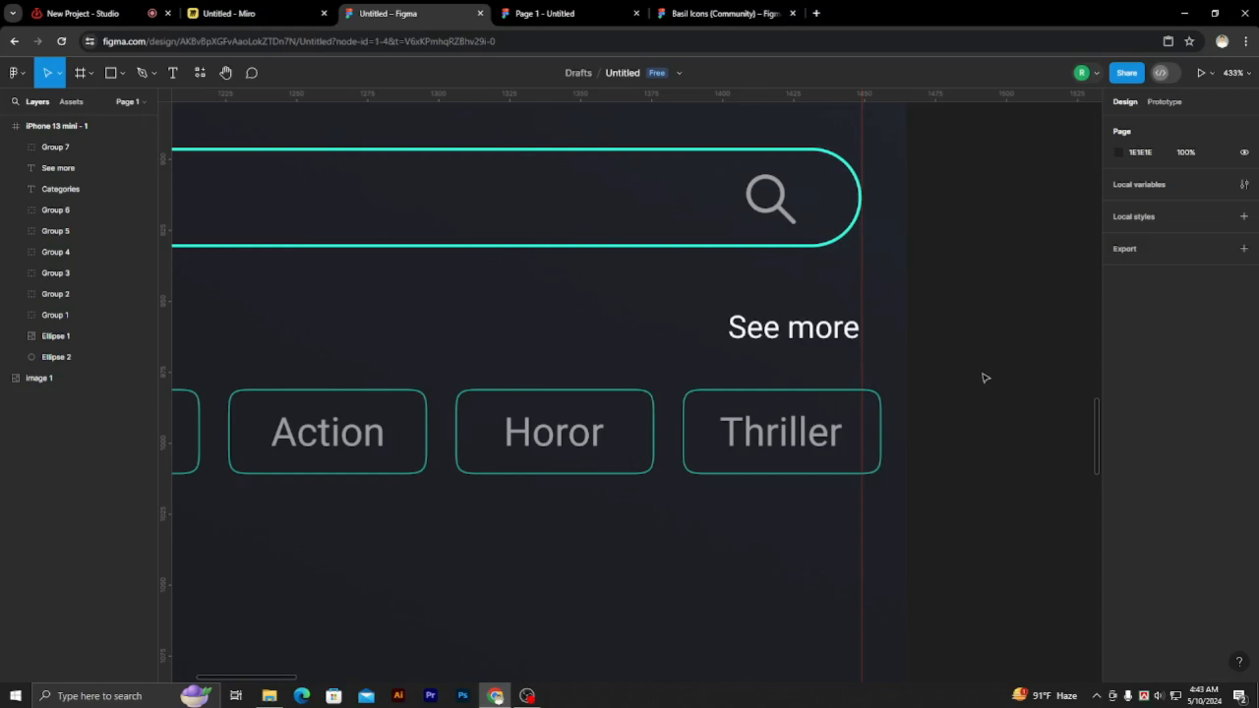
{"action": "key", "text": "ctrl+v"}
{"action": "scroll", "coordinate": [682, 321], "scroll_direction": "up", "scroll_amount": 3}
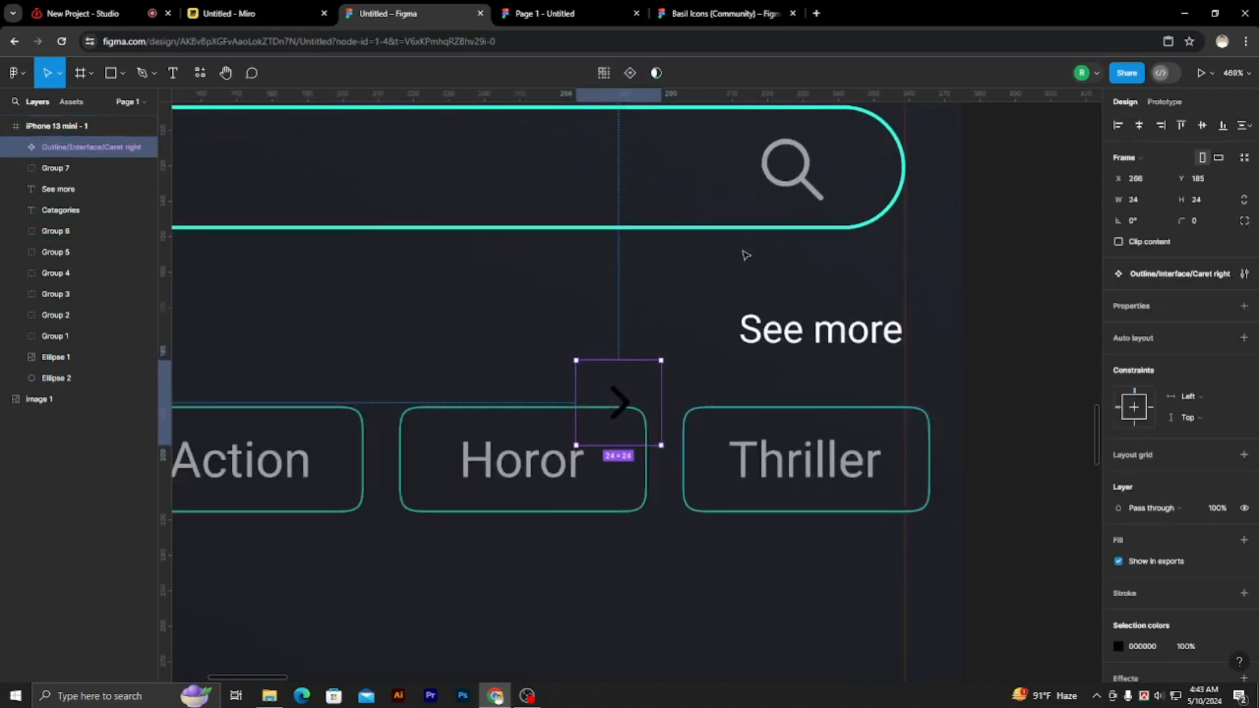
- Move the "See more" text to X 240, place the caret icon just after it and align their vertical centers
{"action": "left_click_drag", "start_coordinate": [787, 331], "coordinate": [532, 307]}
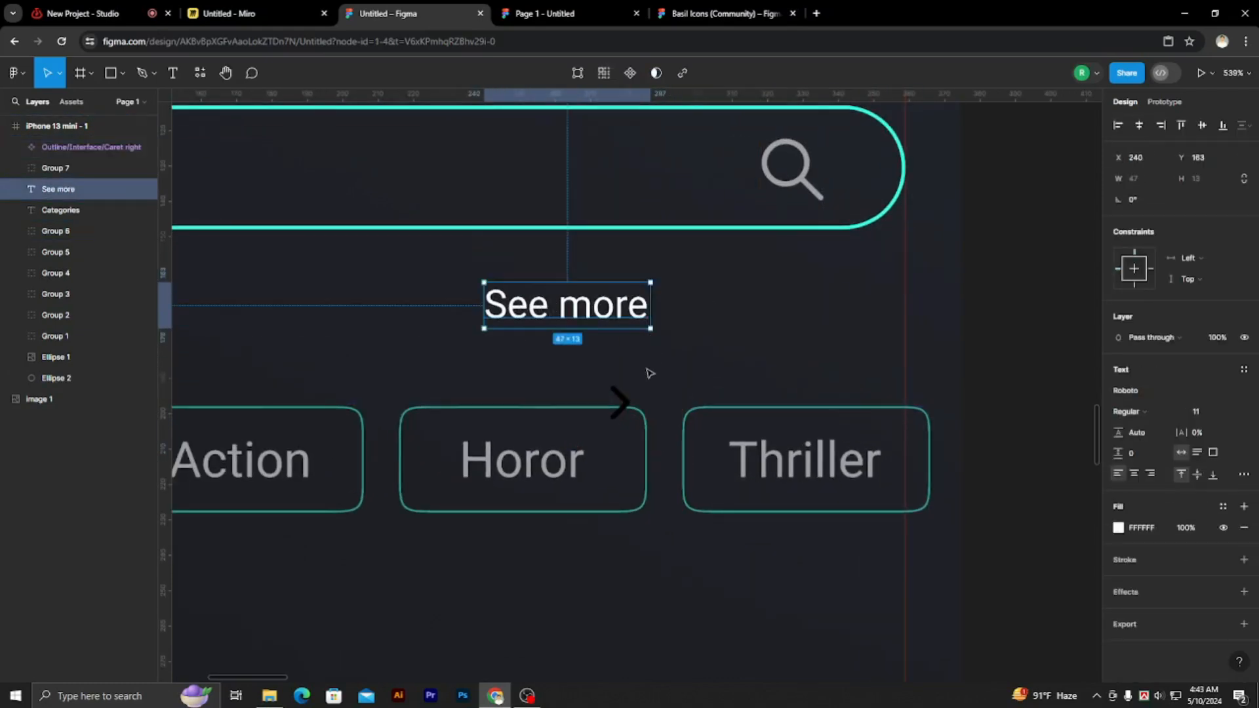
{"action": "left_click_drag", "start_coordinate": [620, 402], "coordinate": [721, 324]}
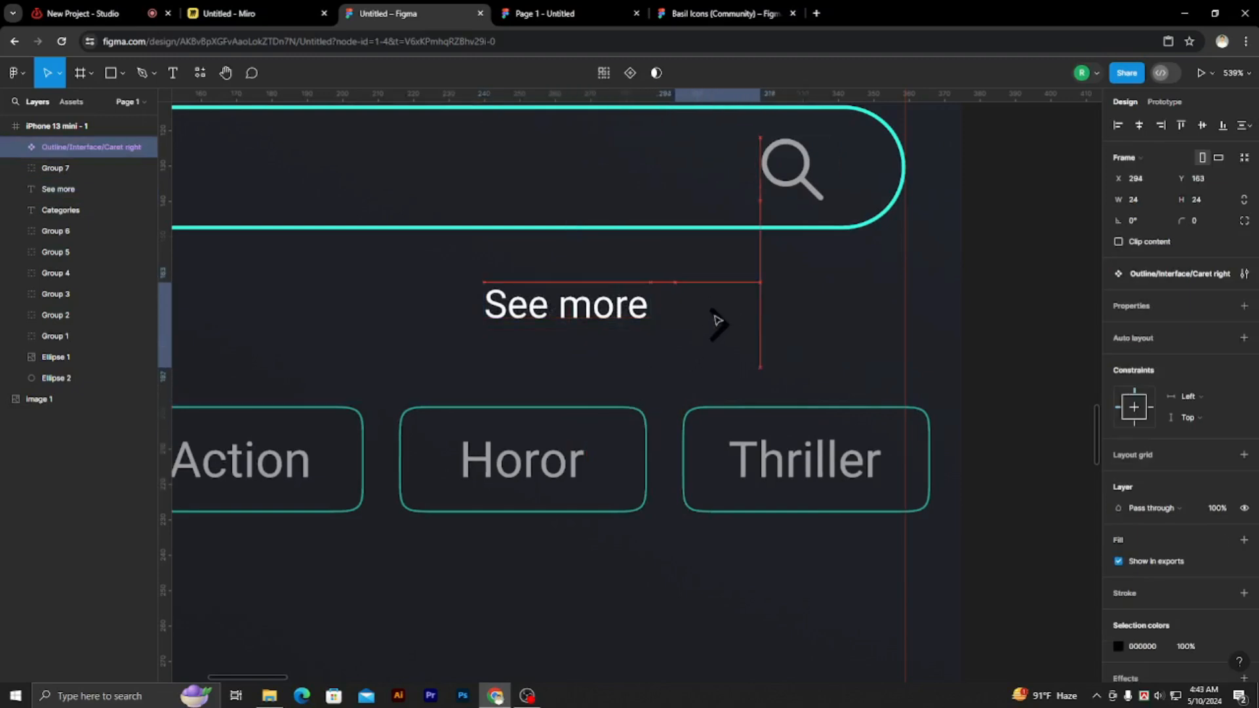
{"action": "left_click", "coordinate": [623, 316], "text": "shift"}
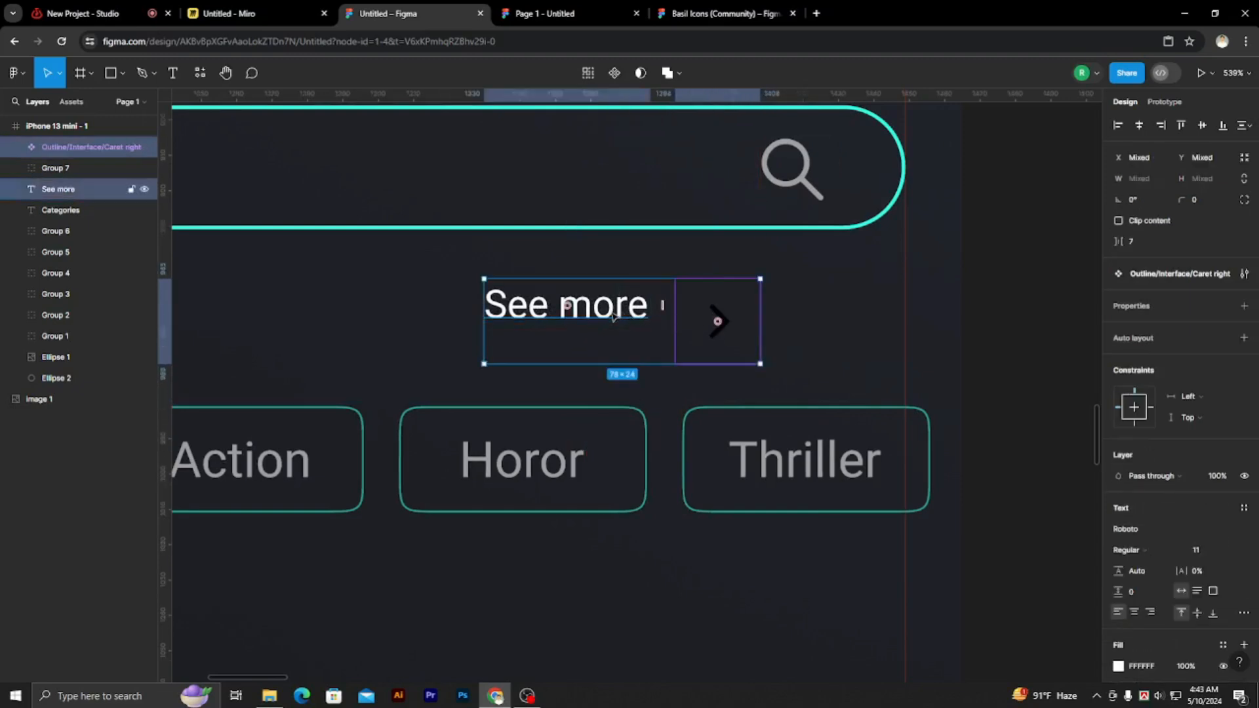
{"action": "left_click", "coordinate": [1198, 130]}
- Recolor the caret icon to 24FFE5 by sampling the turquoise outline of the search bar
{"action": "scroll", "coordinate": [1190, 509], "scroll_direction": "down", "scroll_amount": 4}
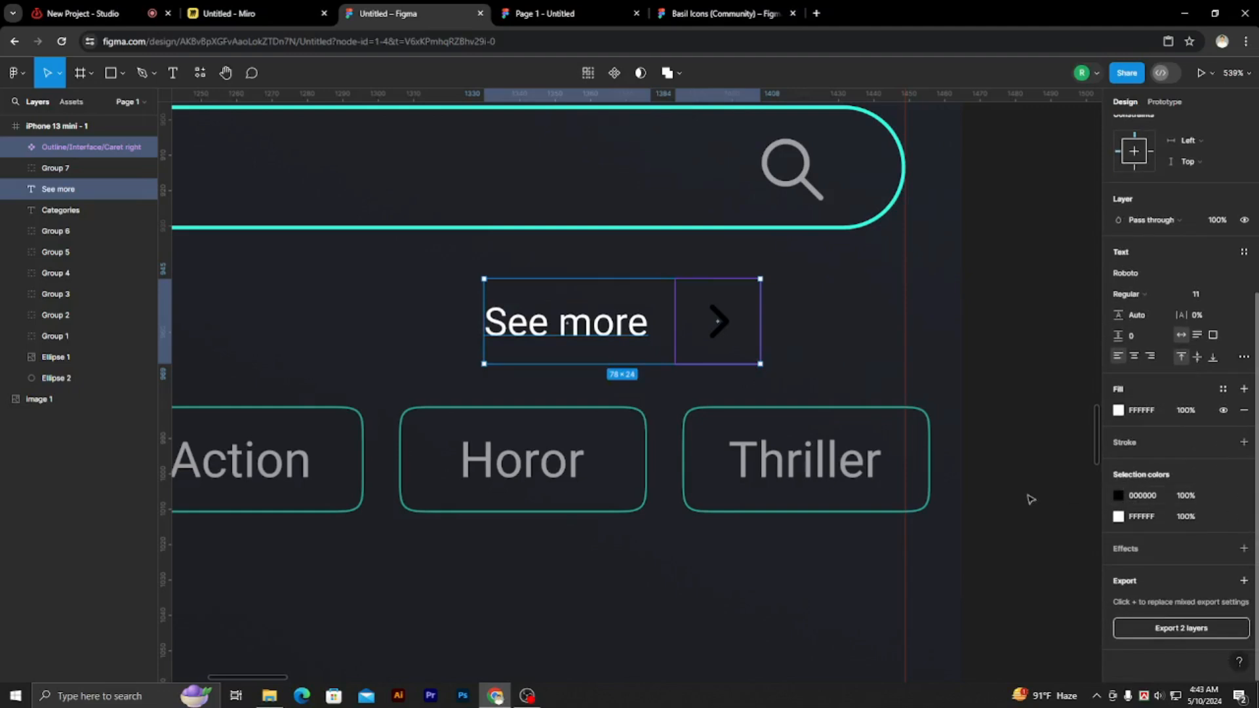
{"action": "left_click", "coordinate": [1118, 495]}
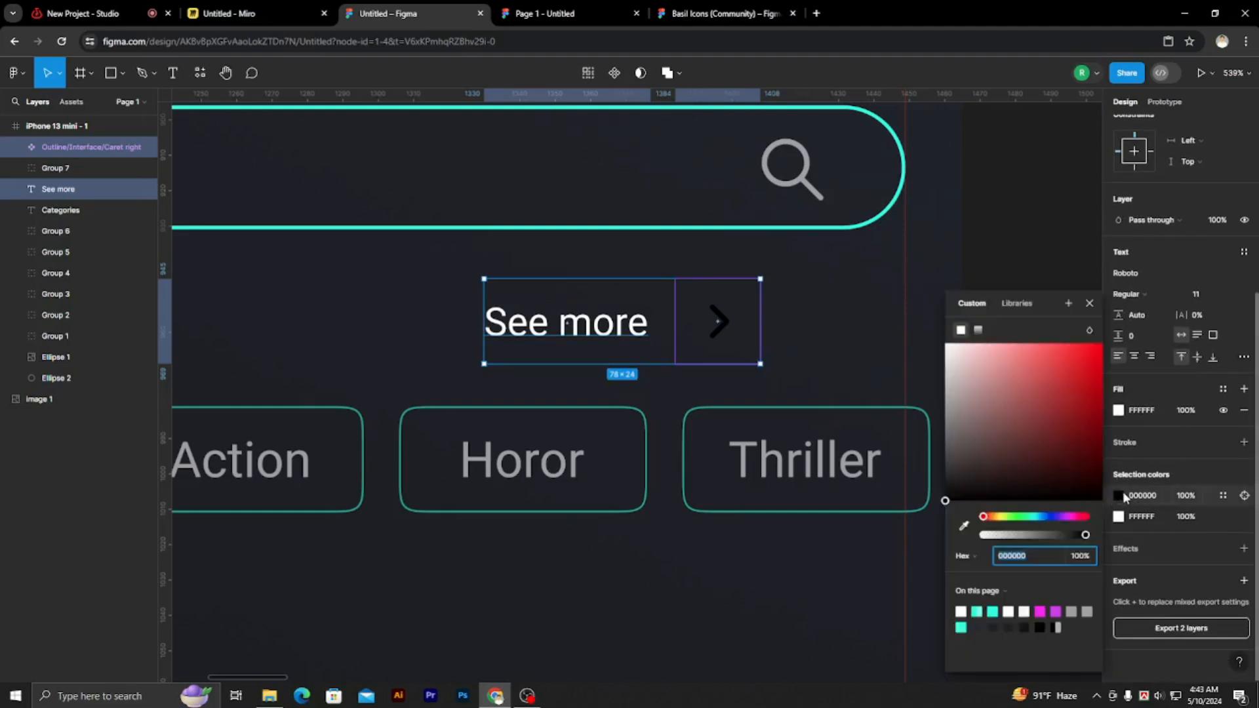
{"action": "left_click", "coordinate": [963, 525]}
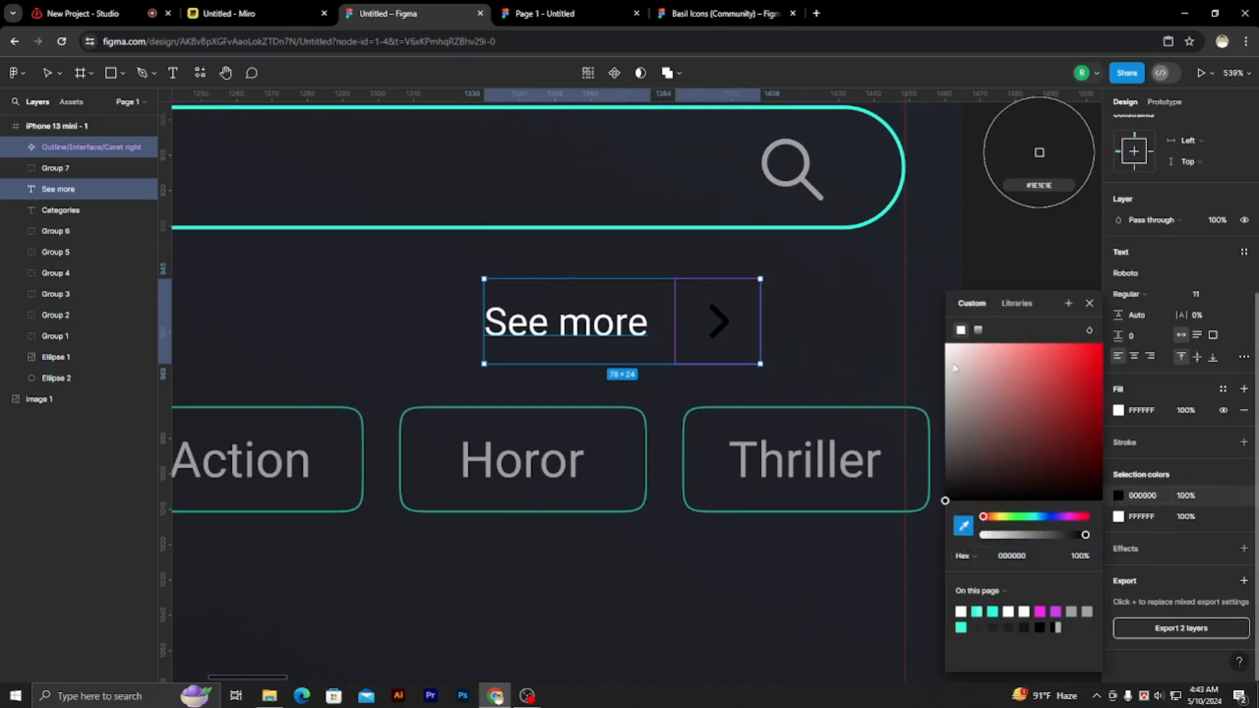
{"action": "left_click", "coordinate": [898, 193]}
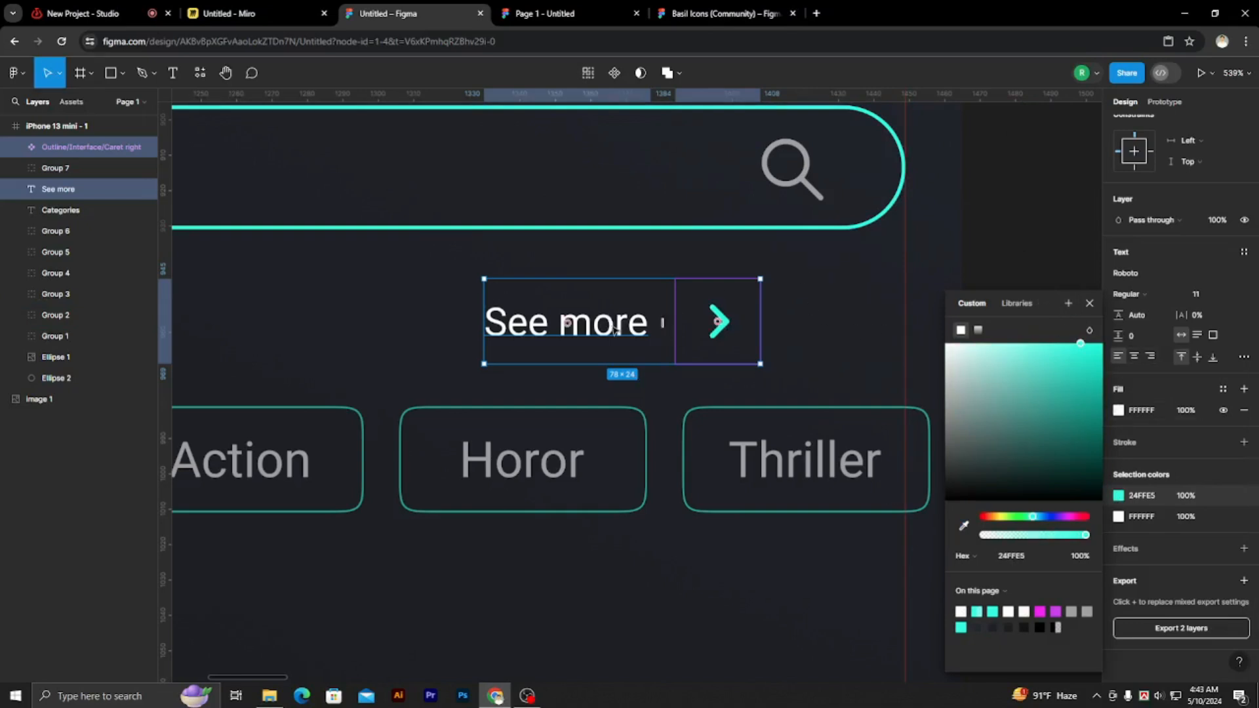
- Change the "See more" text fill to 24FFE5 by sampling the turquoise search bar outline
{"action": "left_click", "coordinate": [621, 333]}
{"action": "left_click", "coordinate": [1119, 463]}
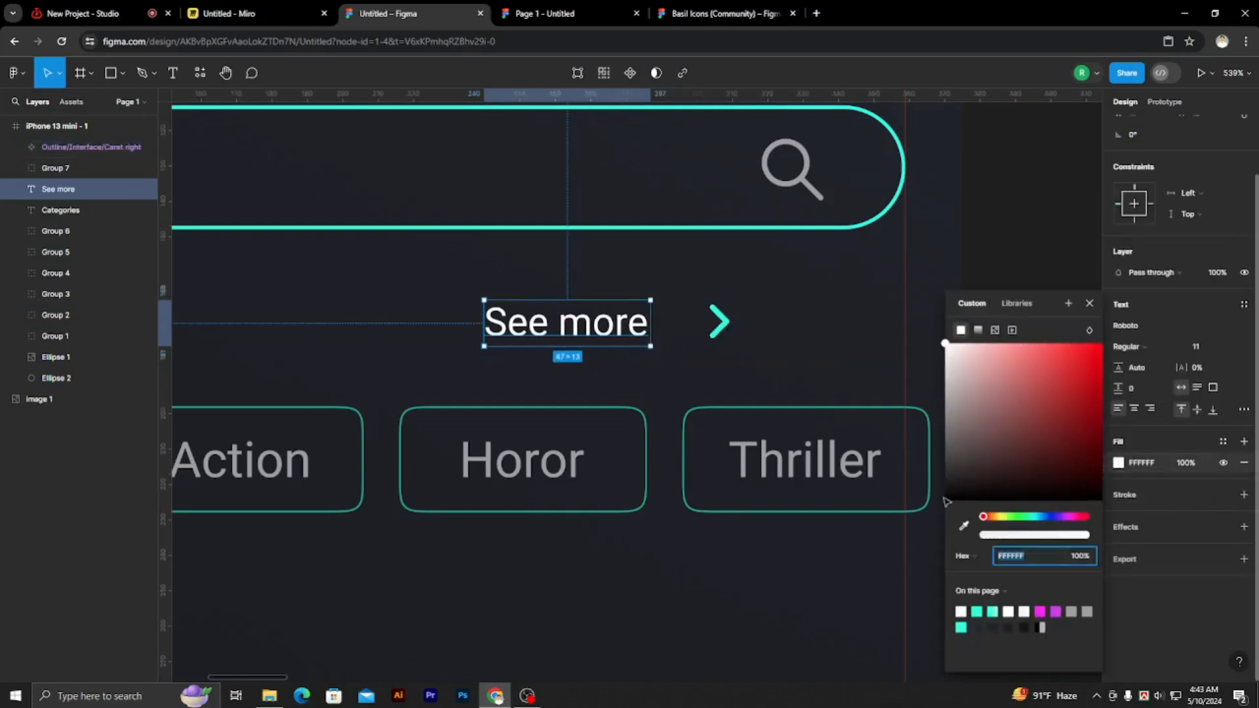
{"action": "left_click", "coordinate": [963, 525]}
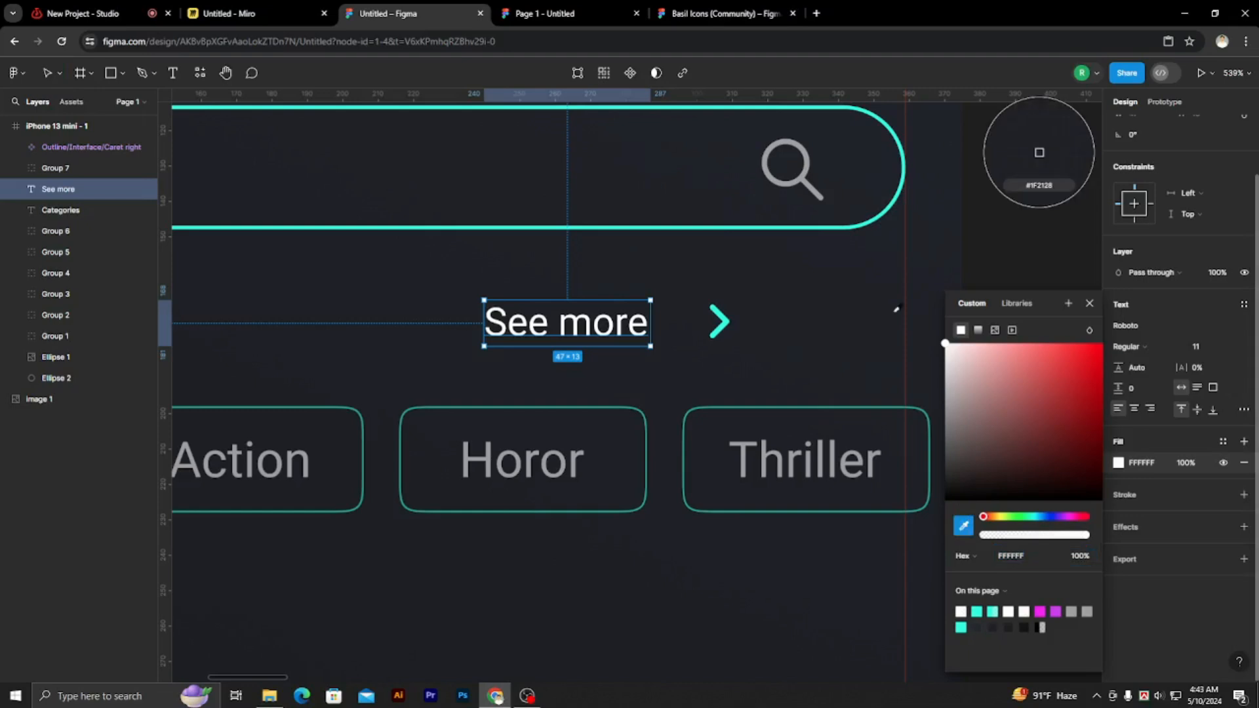
{"action": "left_click", "coordinate": [894, 129]}
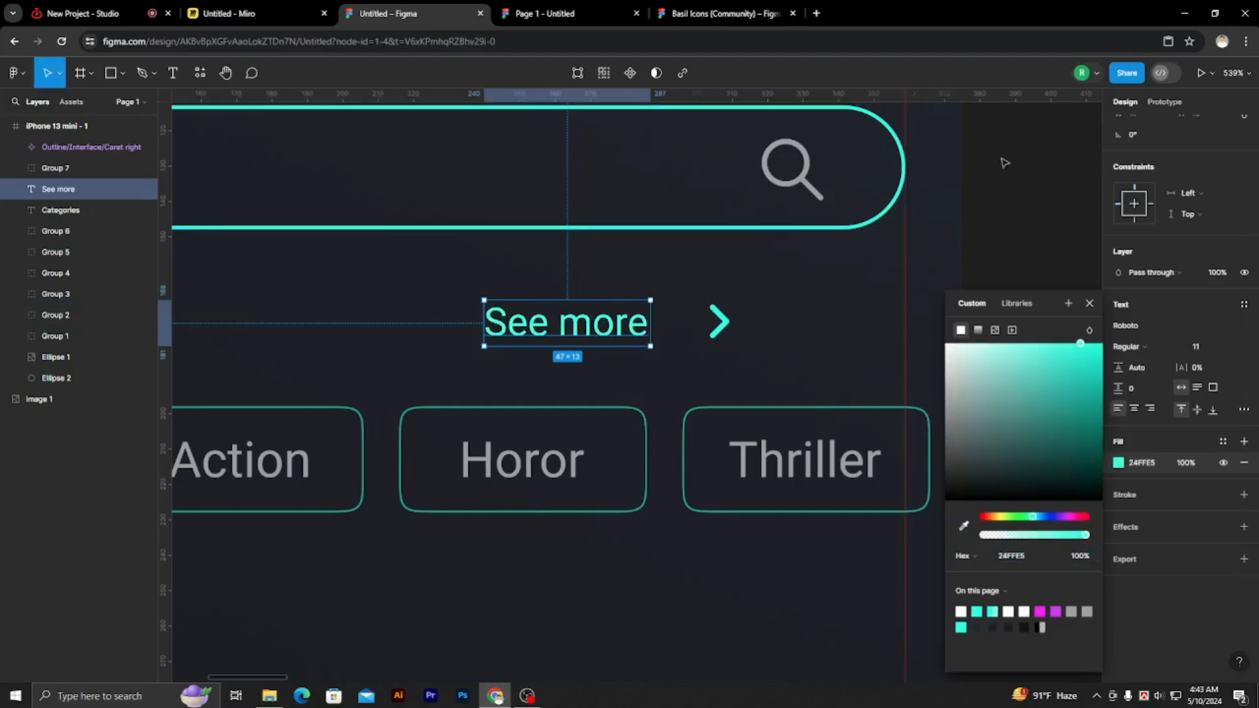
{"action": "left_click", "coordinate": [550, 348]}
- Set the horizontal spacing between the "See more" text and the caret icon to 0
{"action": "left_click", "coordinate": [582, 331]}
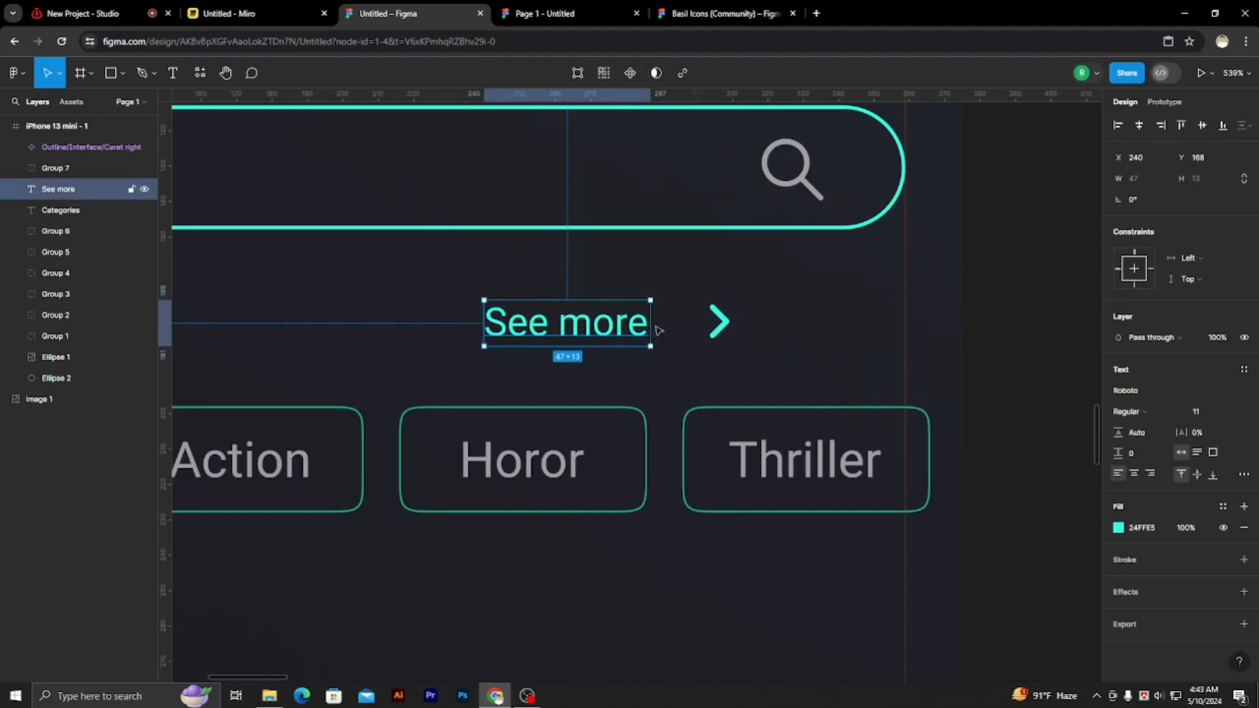
{"action": "left_click", "coordinate": [719, 321], "text": "shift"}
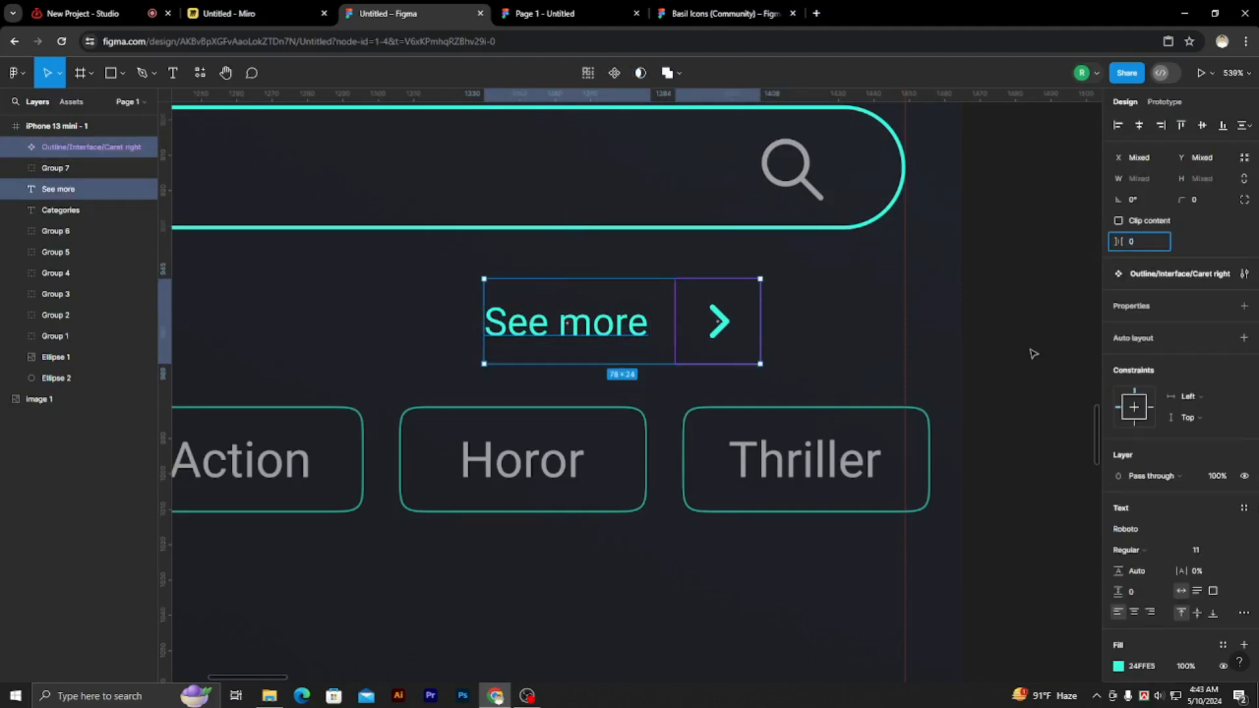
{"action": "left_click", "coordinate": [654, 324]}
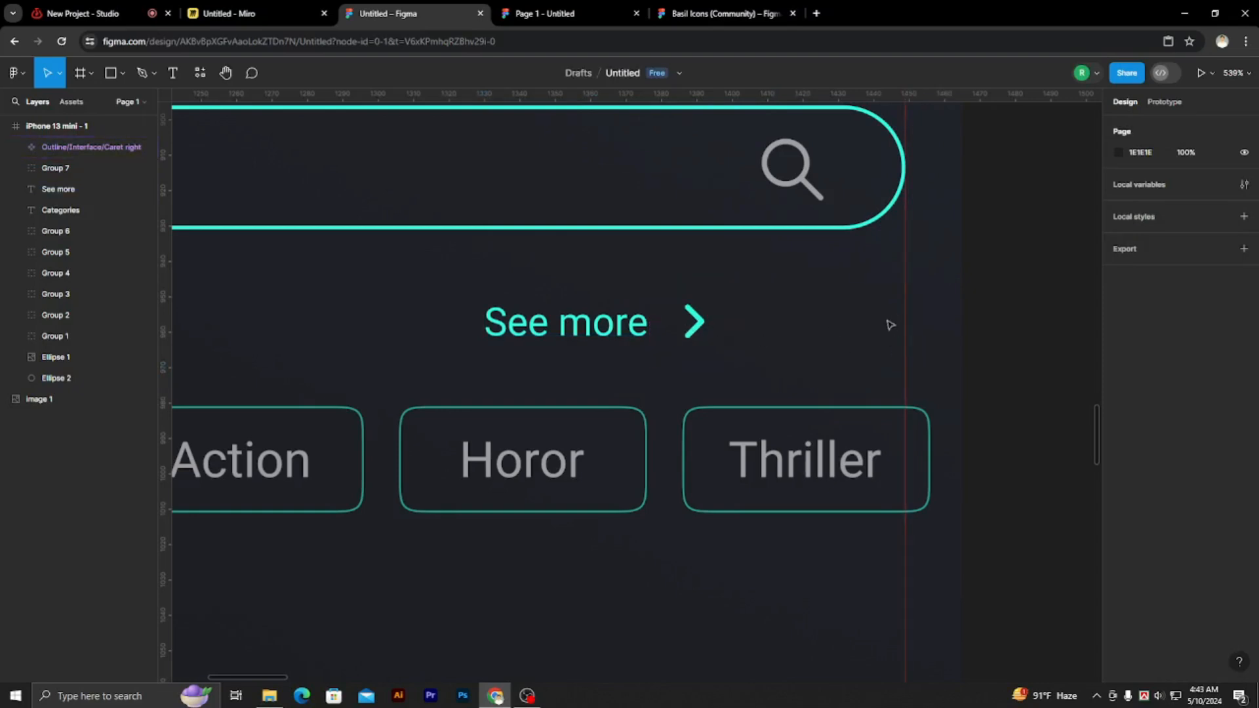
- Group the "See more" text with its caret icon and move the group horizontally to X 291 by the right margin guide
{"action": "scroll", "coordinate": [888, 326], "scroll_direction": "down", "scroll_amount": 5, "text": "ctrl"}
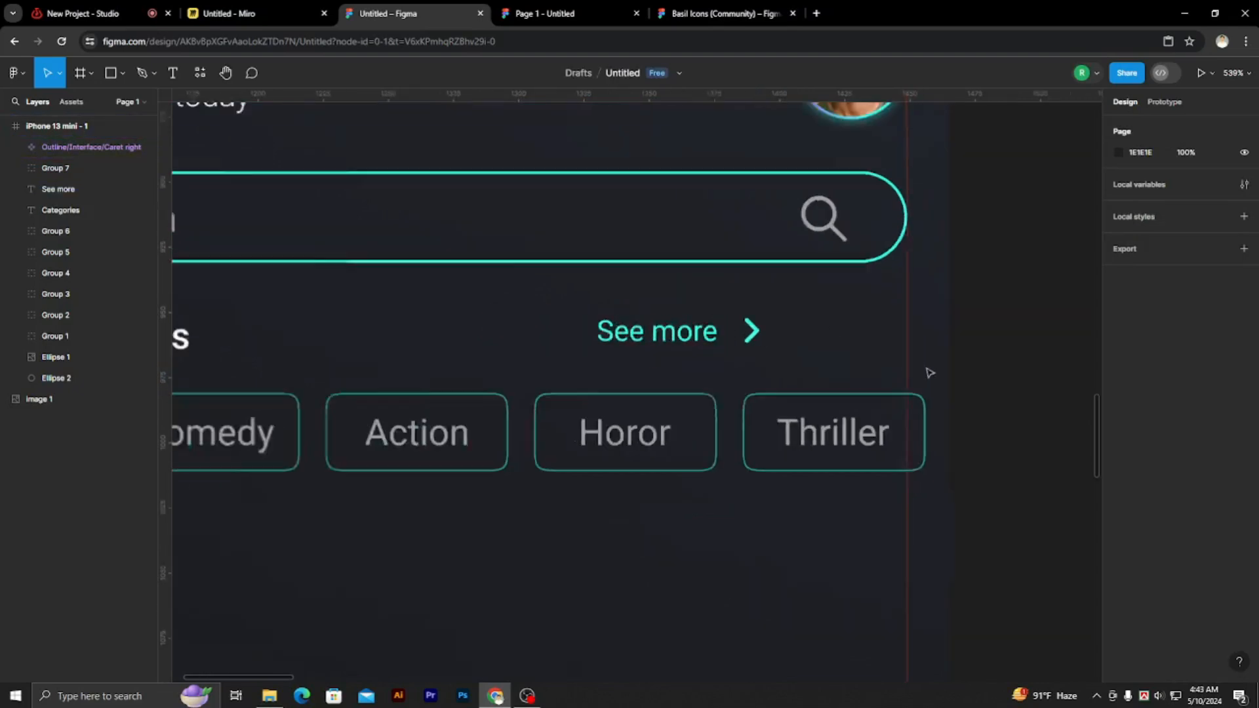
{"action": "left_click", "coordinate": [727, 324]}
{"action": "left_click", "coordinate": [802, 323], "text": "shift"}
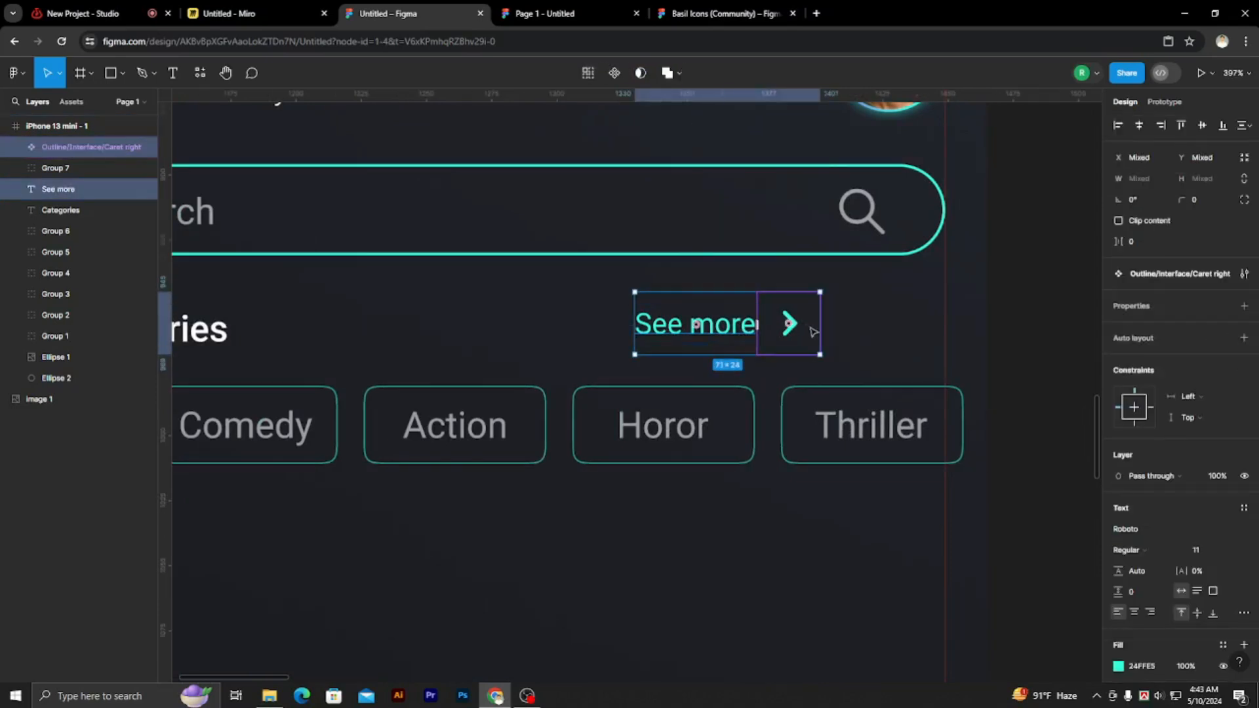
{"action": "key", "text": "ctrl+g"}
{"action": "scroll", "coordinate": [885, 308], "scroll_direction": "down", "scroll_amount": 3}
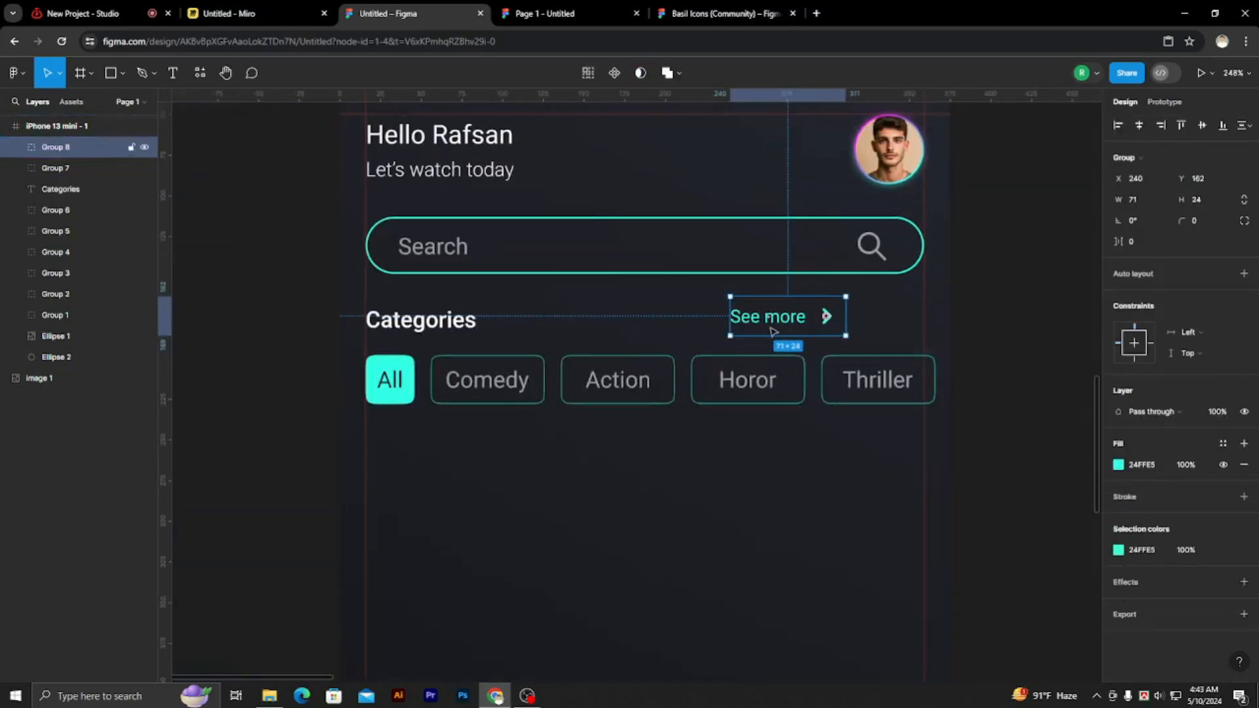
{"action": "left_click_drag", "start_coordinate": [774, 331], "coordinate": [852, 330]}
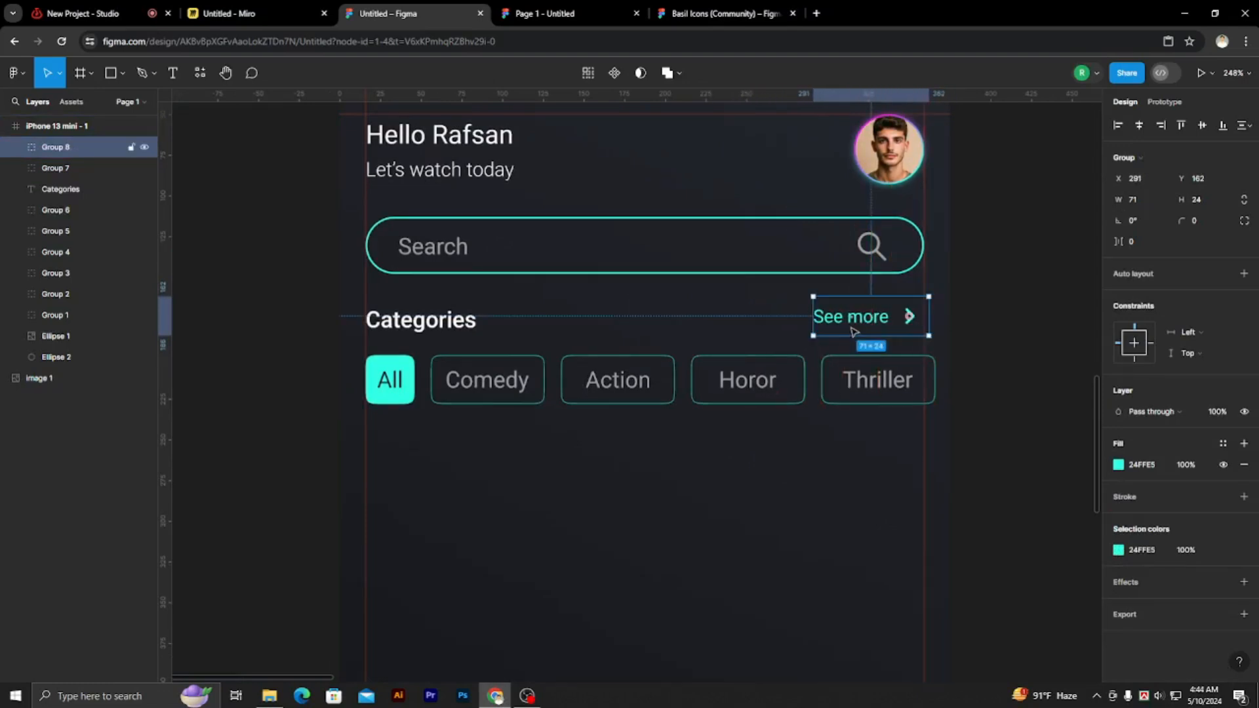
{"action": "scroll", "coordinate": [852, 330], "scroll_direction": "up", "scroll_amount": 5}
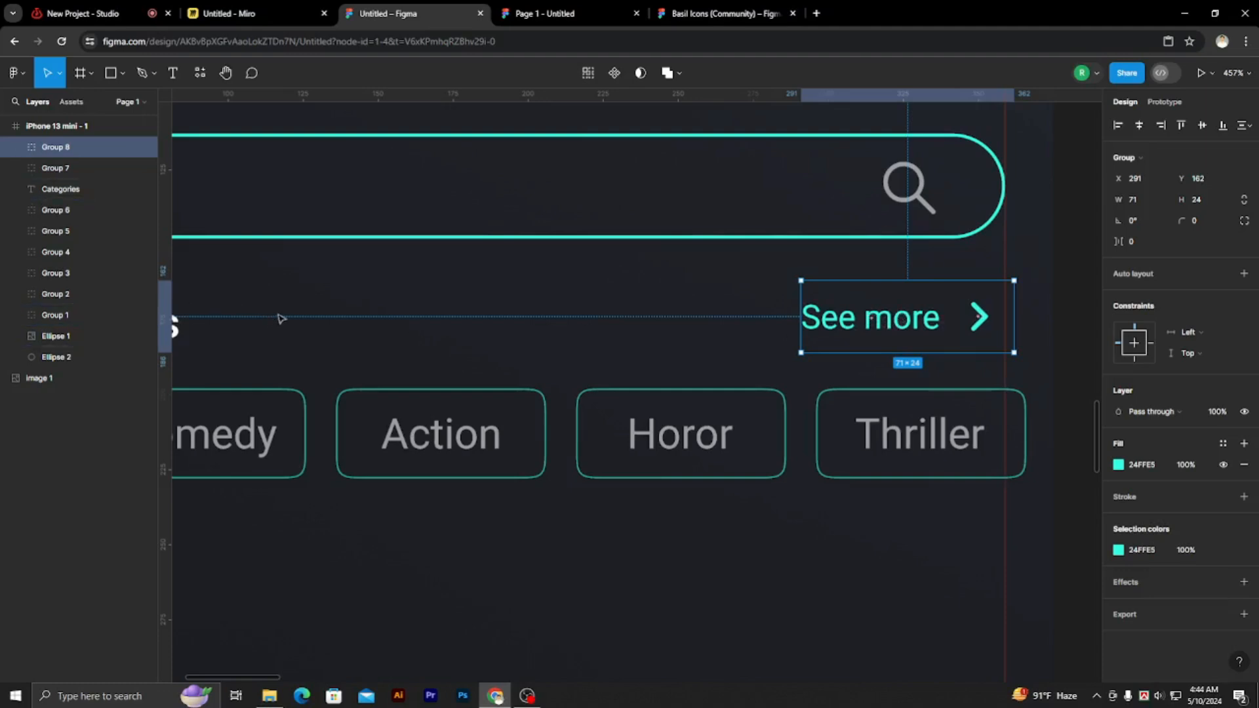
- Align the "Categories" heading and the "See more" group by their vertical centers
{"action": "scroll", "coordinate": [508, 390], "scroll_direction": "down", "scroll_amount": 4}
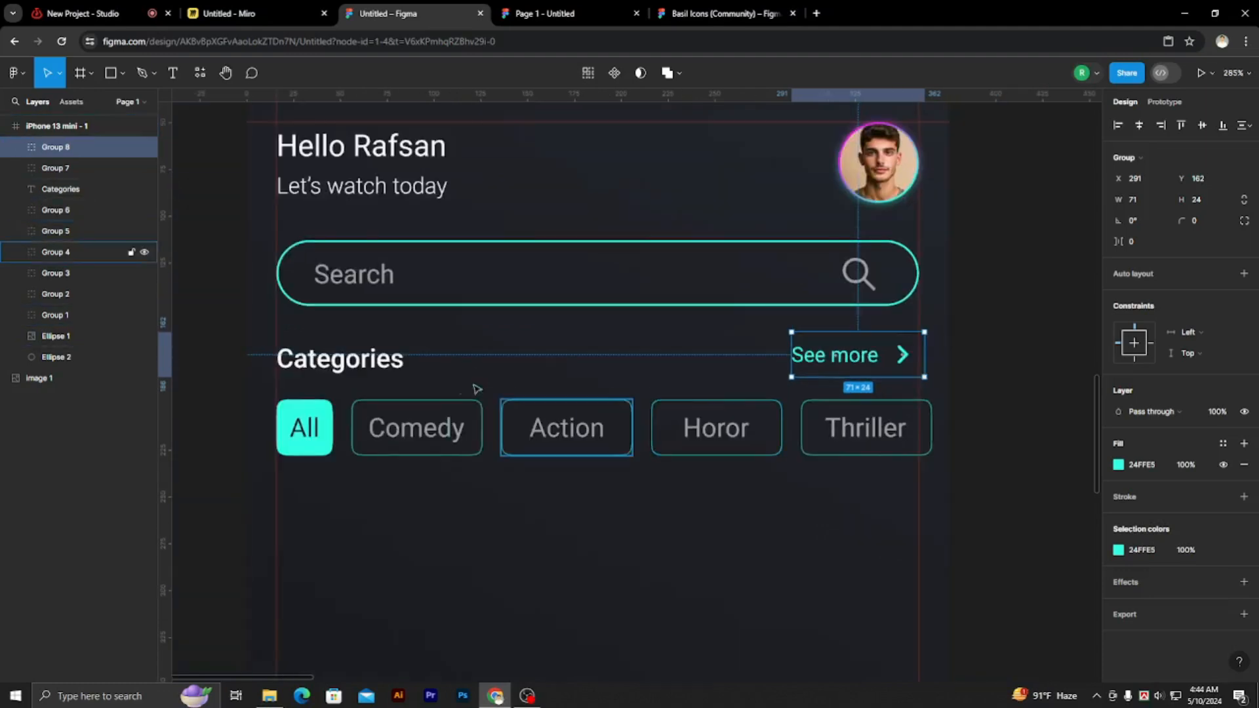
{"action": "left_click", "coordinate": [407, 364], "text": "shift"}
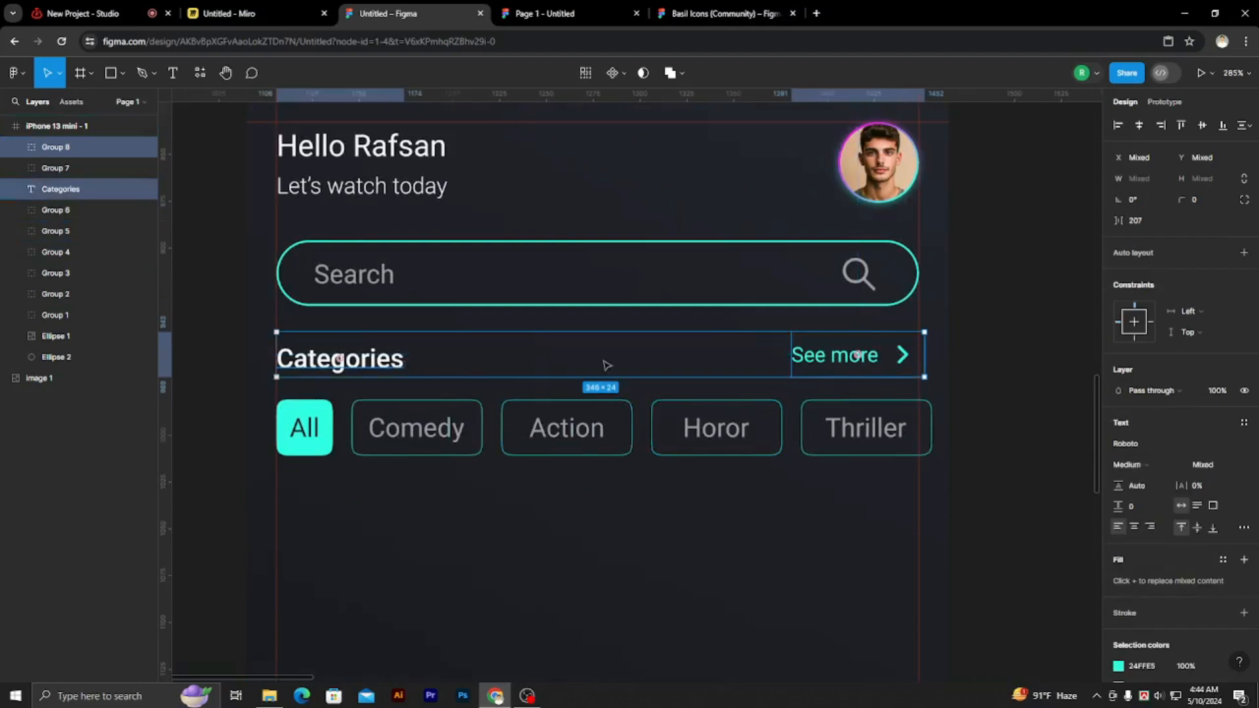
{"action": "left_click", "coordinate": [1224, 129]}
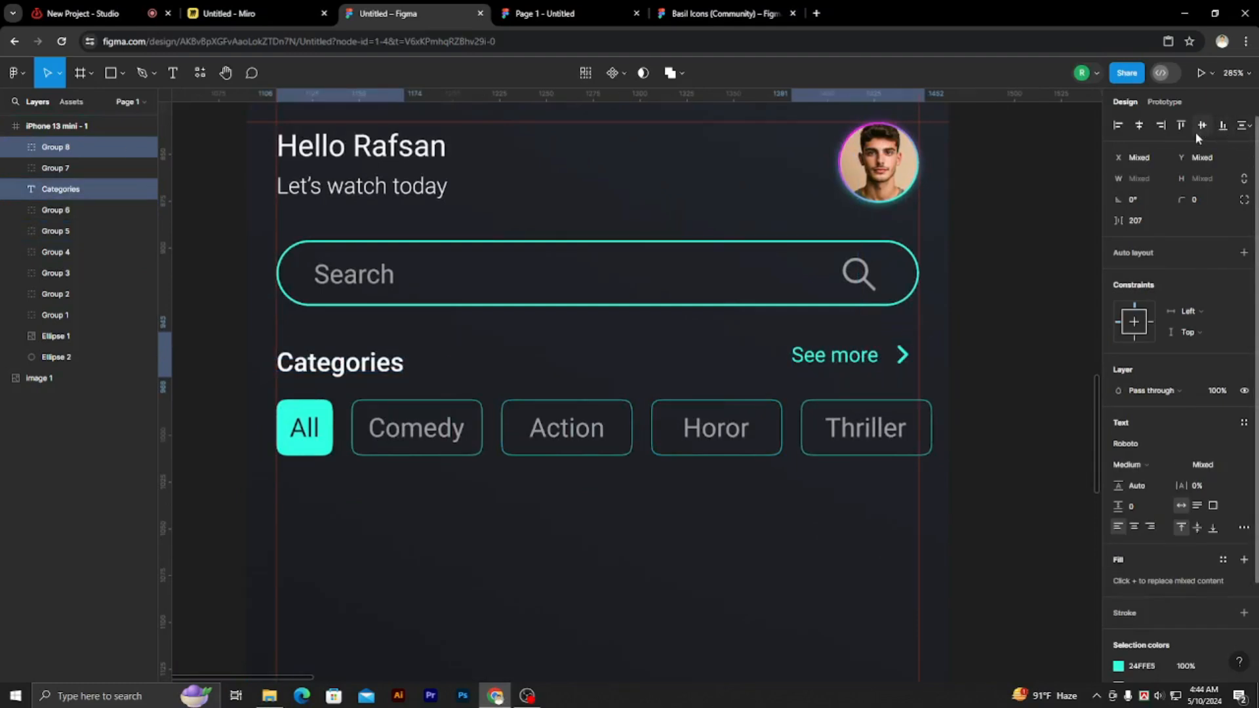
{"action": "key", "text": "ctrl+z"}
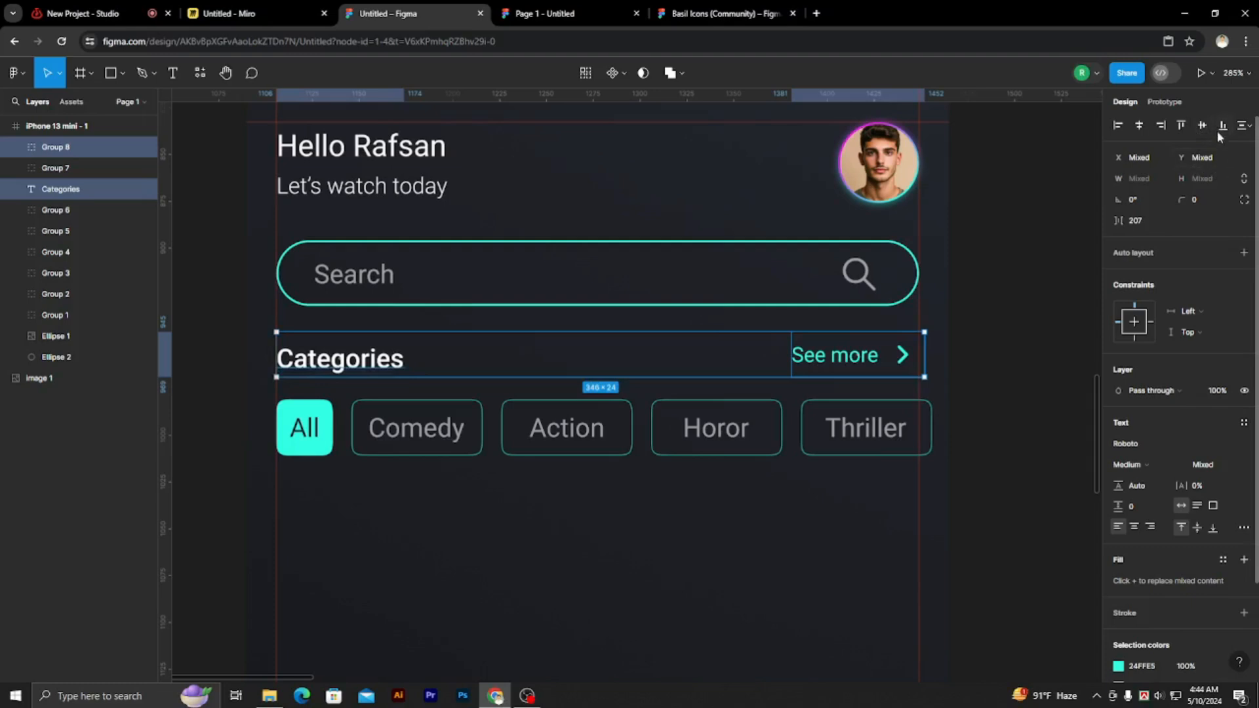
{"action": "left_click", "coordinate": [1181, 125]}
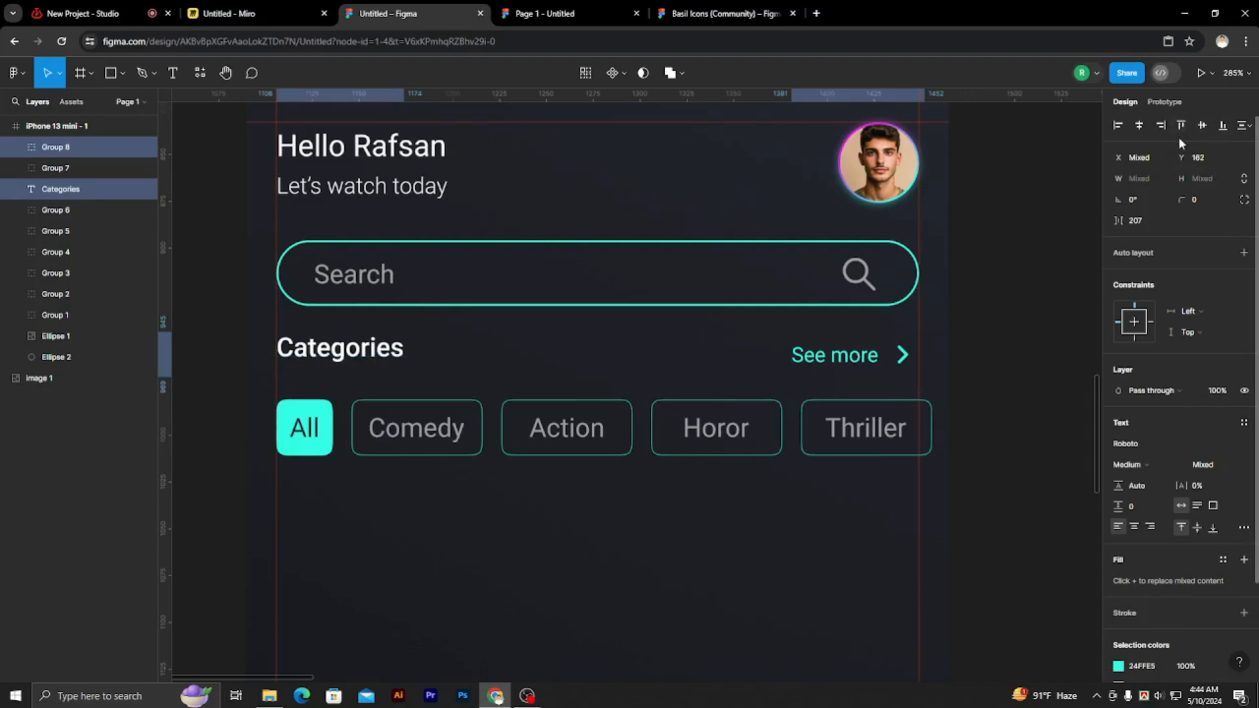
{"action": "key", "text": "ctrl+z"}
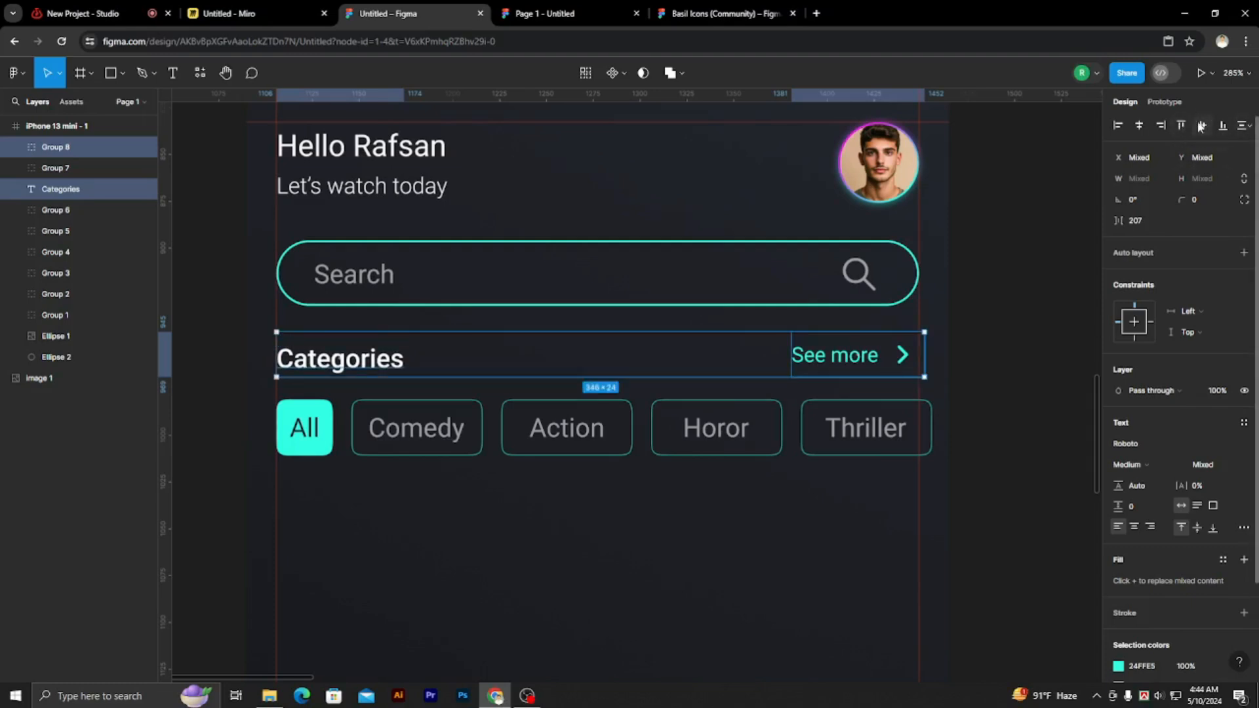
{"action": "left_click", "coordinate": [1199, 126]}
{"action": "left_click", "coordinate": [946, 365]}
{"action": "scroll", "coordinate": [944, 367], "scroll_direction": "up", "scroll_amount": 3}
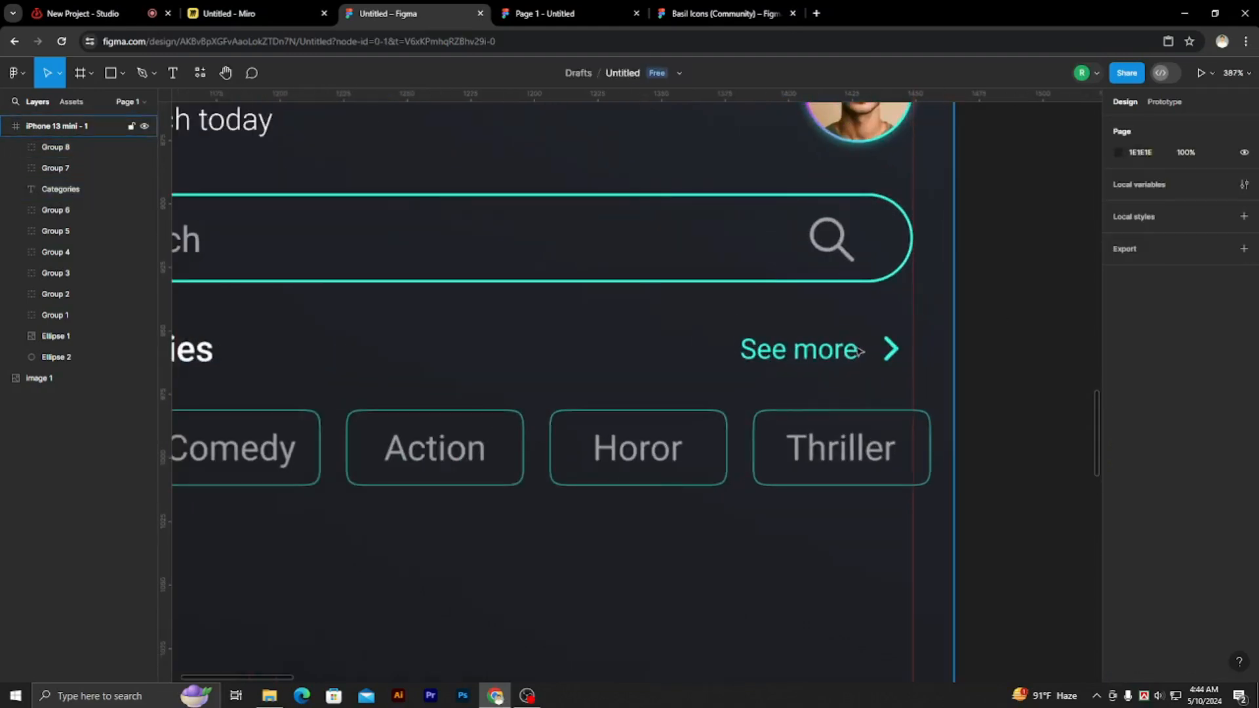
- Move the "See more" group about 3 px left so its right edge meets the right margin guide
{"action": "left_click", "coordinate": [859, 352]}
{"action": "scroll", "coordinate": [879, 357], "scroll_direction": "up", "scroll_amount": 4}
{"action": "left_click_drag", "start_coordinate": [899, 363], "coordinate": [888, 360]}
{"action": "left_click", "coordinate": [1041, 340]}
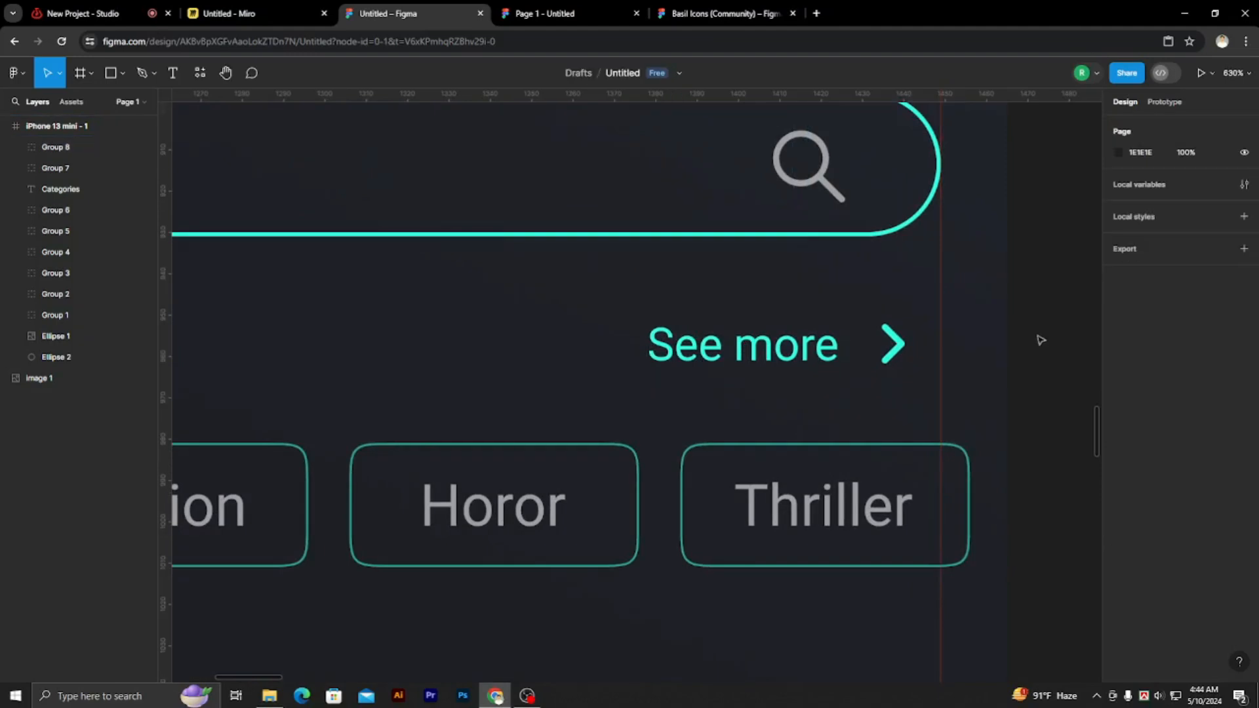
- Move the "Categories" heading and the "See more" group down together by about 2 px, between the search bar and the category buttons
{"action": "scroll", "coordinate": [1040, 340], "scroll_direction": "down", "scroll_amount": 5}
{"action": "left_click", "coordinate": [458, 347]}
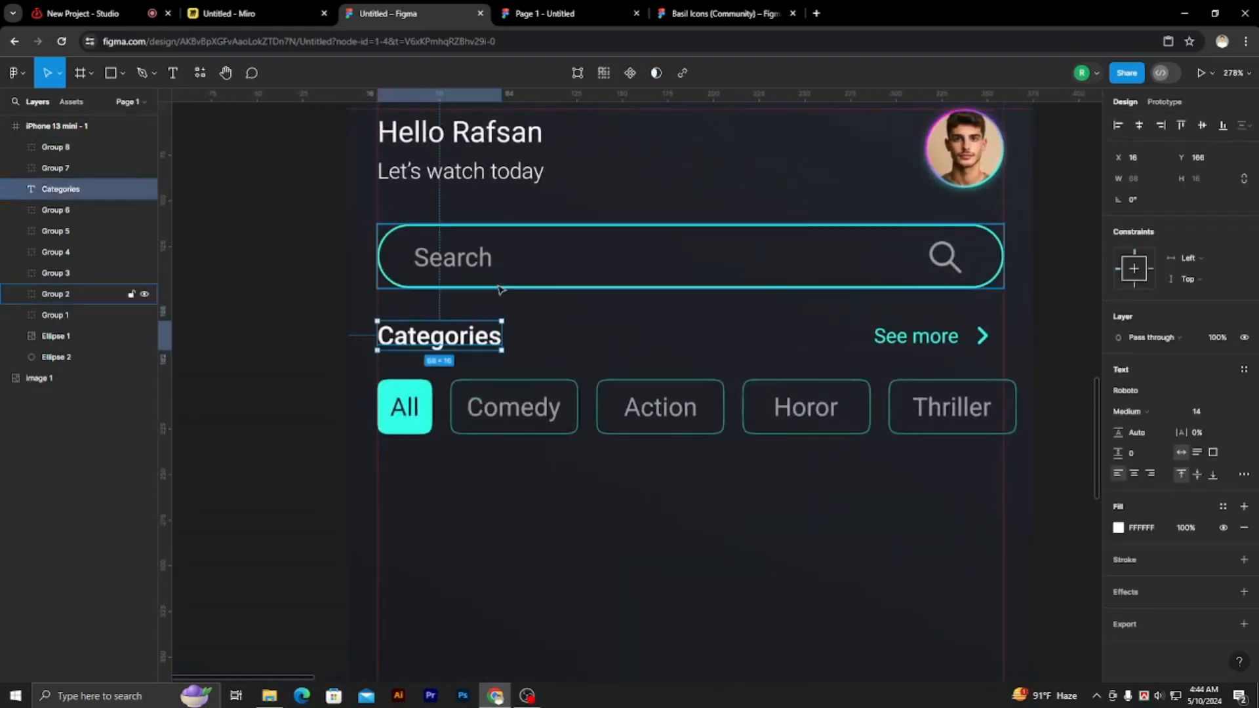
{"action": "left_click", "coordinate": [498, 289], "text": "shift"}
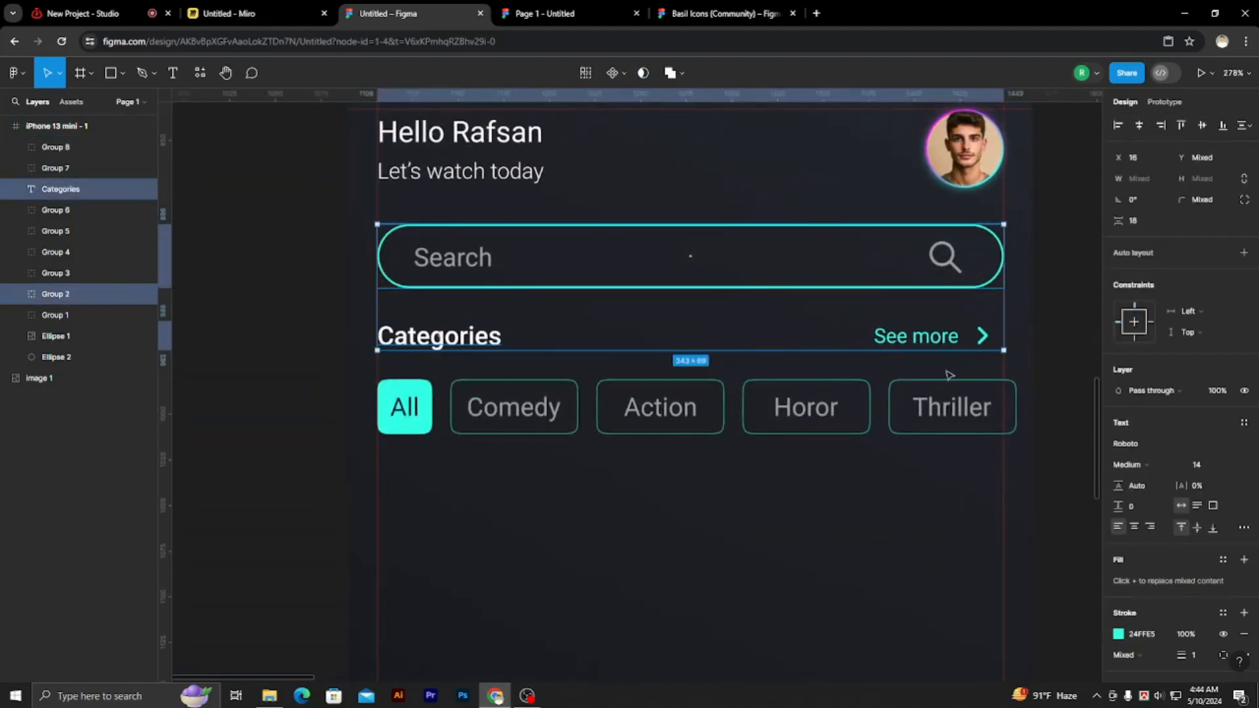
{"action": "left_click", "coordinate": [1058, 385]}
{"action": "left_click", "coordinate": [463, 335]}
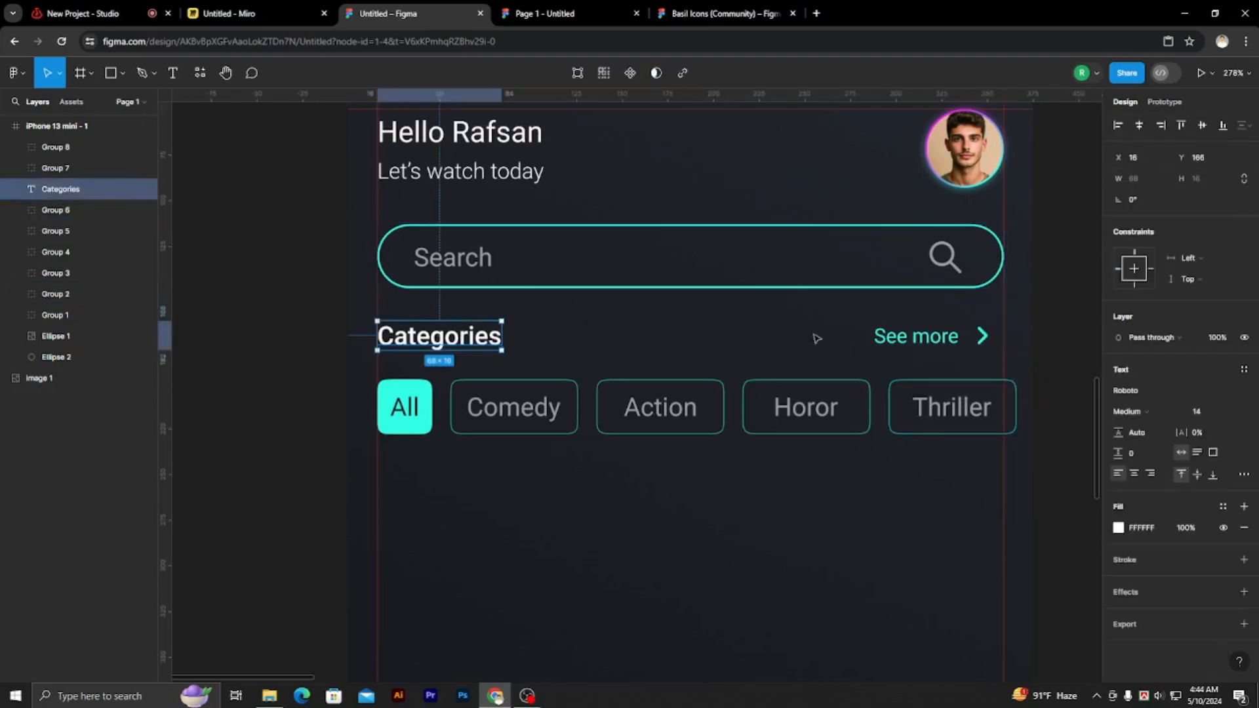
{"action": "left_click", "coordinate": [916, 336], "text": "shift"}
{"action": "left_click_drag", "start_coordinate": [916, 337], "coordinate": [915, 340]}
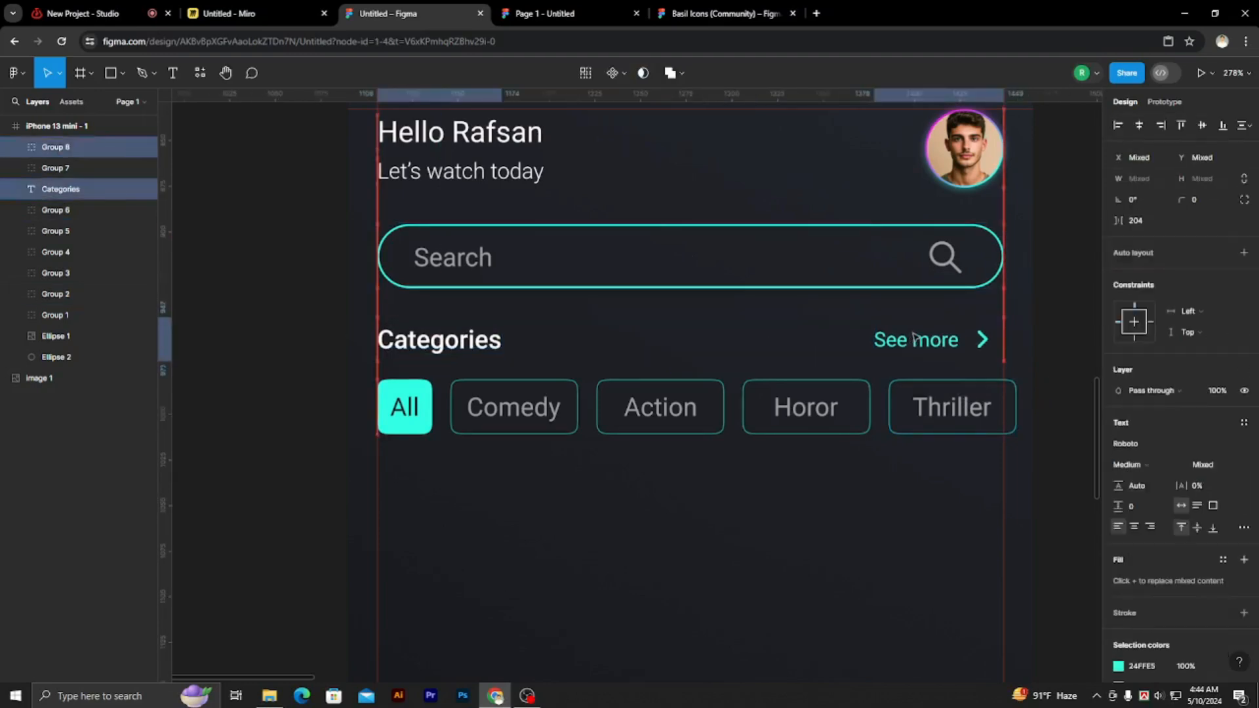
{"action": "left_click", "coordinate": [1059, 285]}
{"action": "scroll", "coordinate": [518, 367], "scroll_direction": "down", "scroll_amount": 2}
{"action": "scroll", "coordinate": [515, 356], "scroll_direction": "up", "scroll_amount": 3}
{"action": "scroll", "coordinate": [515, 354], "scroll_direction": "down", "scroll_amount": 5}
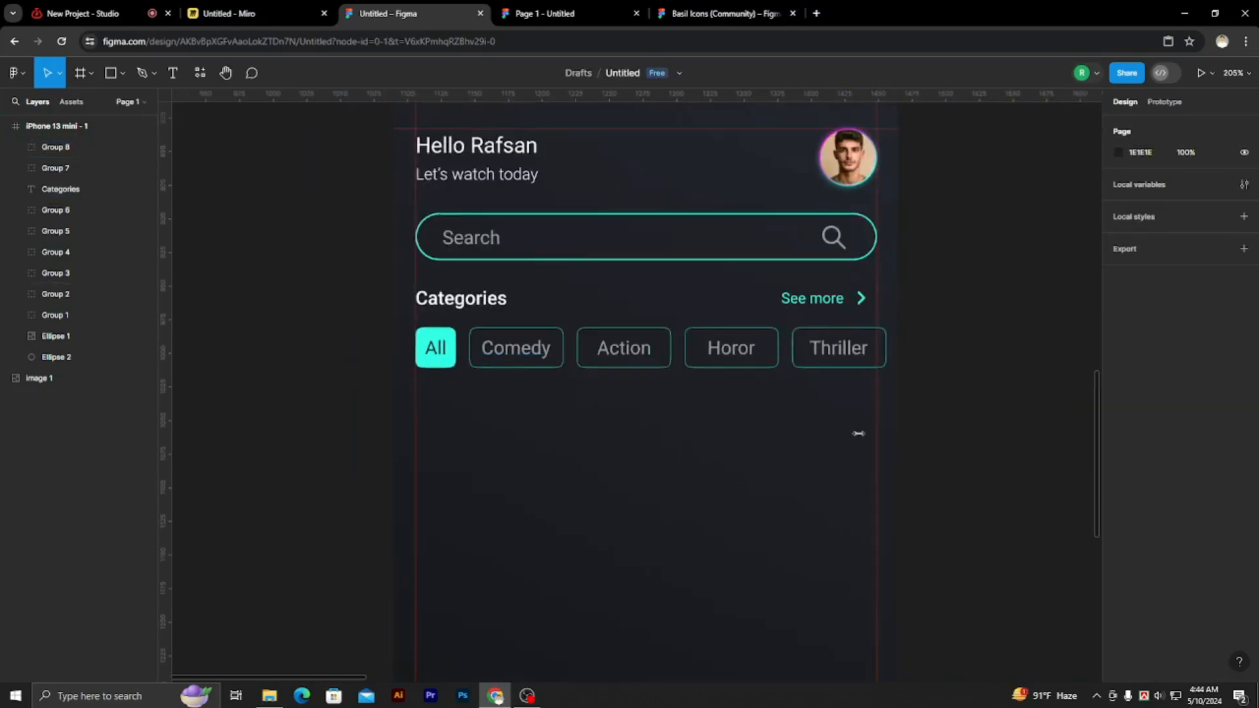
{"action": "scroll", "coordinate": [725, 238], "scroll_direction": "down", "scroll_amount": 2}
{"action": "scroll", "coordinate": [764, 329], "scroll_direction": "up", "scroll_amount": 4}
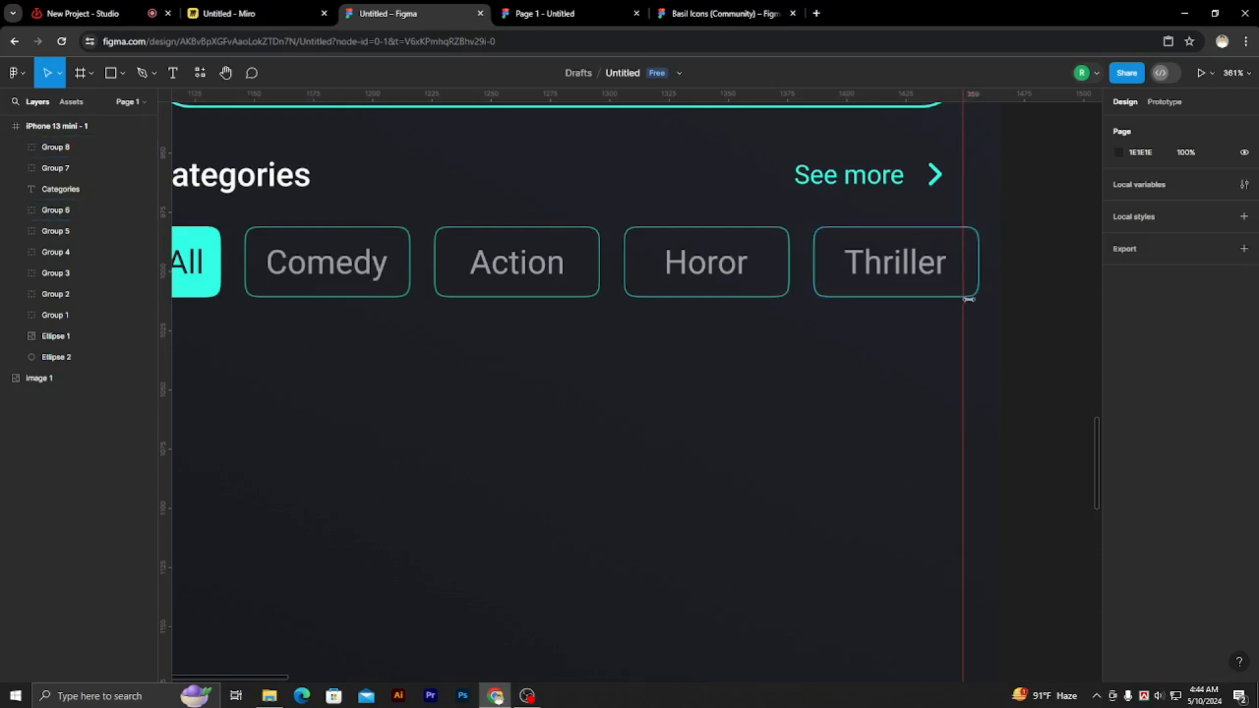
{"action": "scroll", "coordinate": [983, 378], "scroll_direction": "up", "scroll_amount": 4}
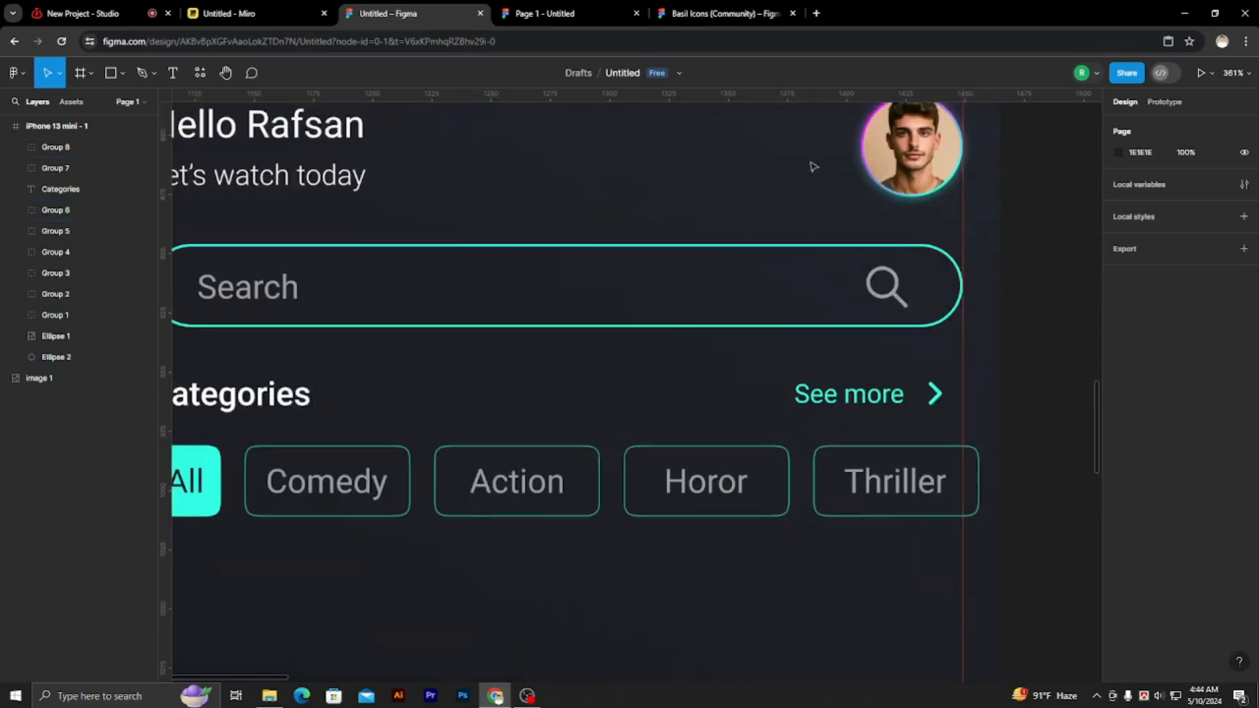
{"action": "scroll", "coordinate": [914, 389], "scroll_direction": "down", "scroll_amount": 5}
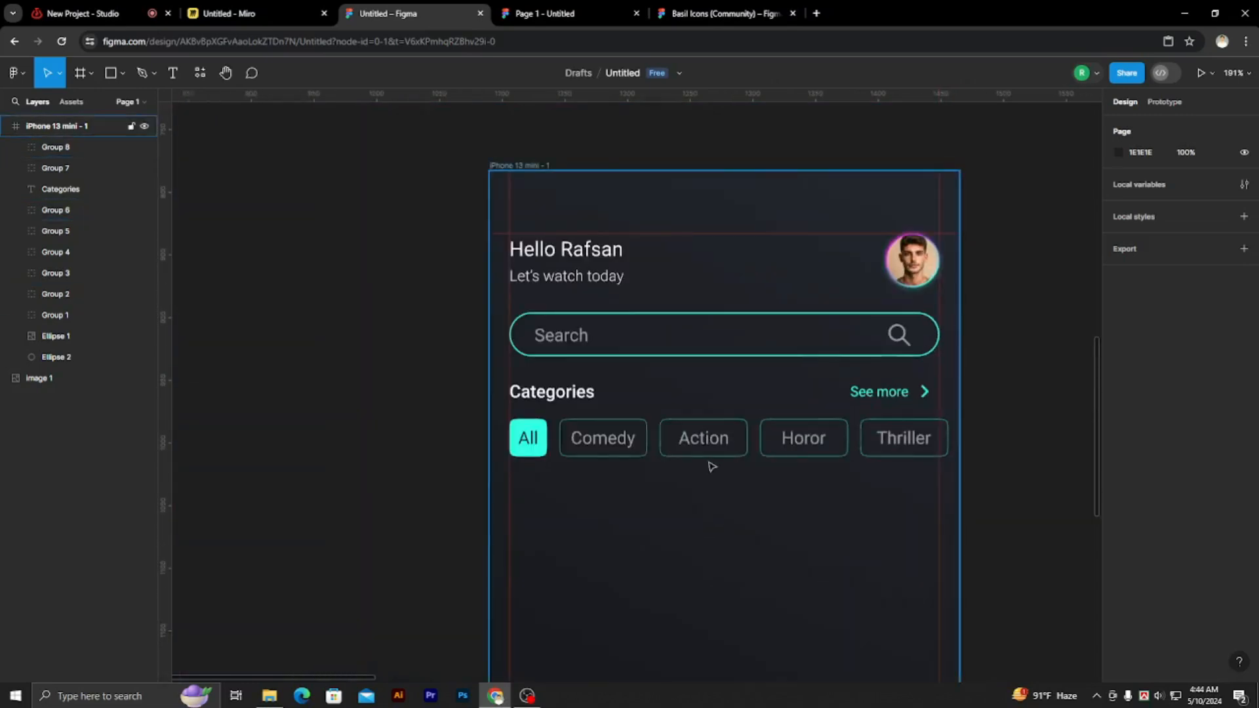